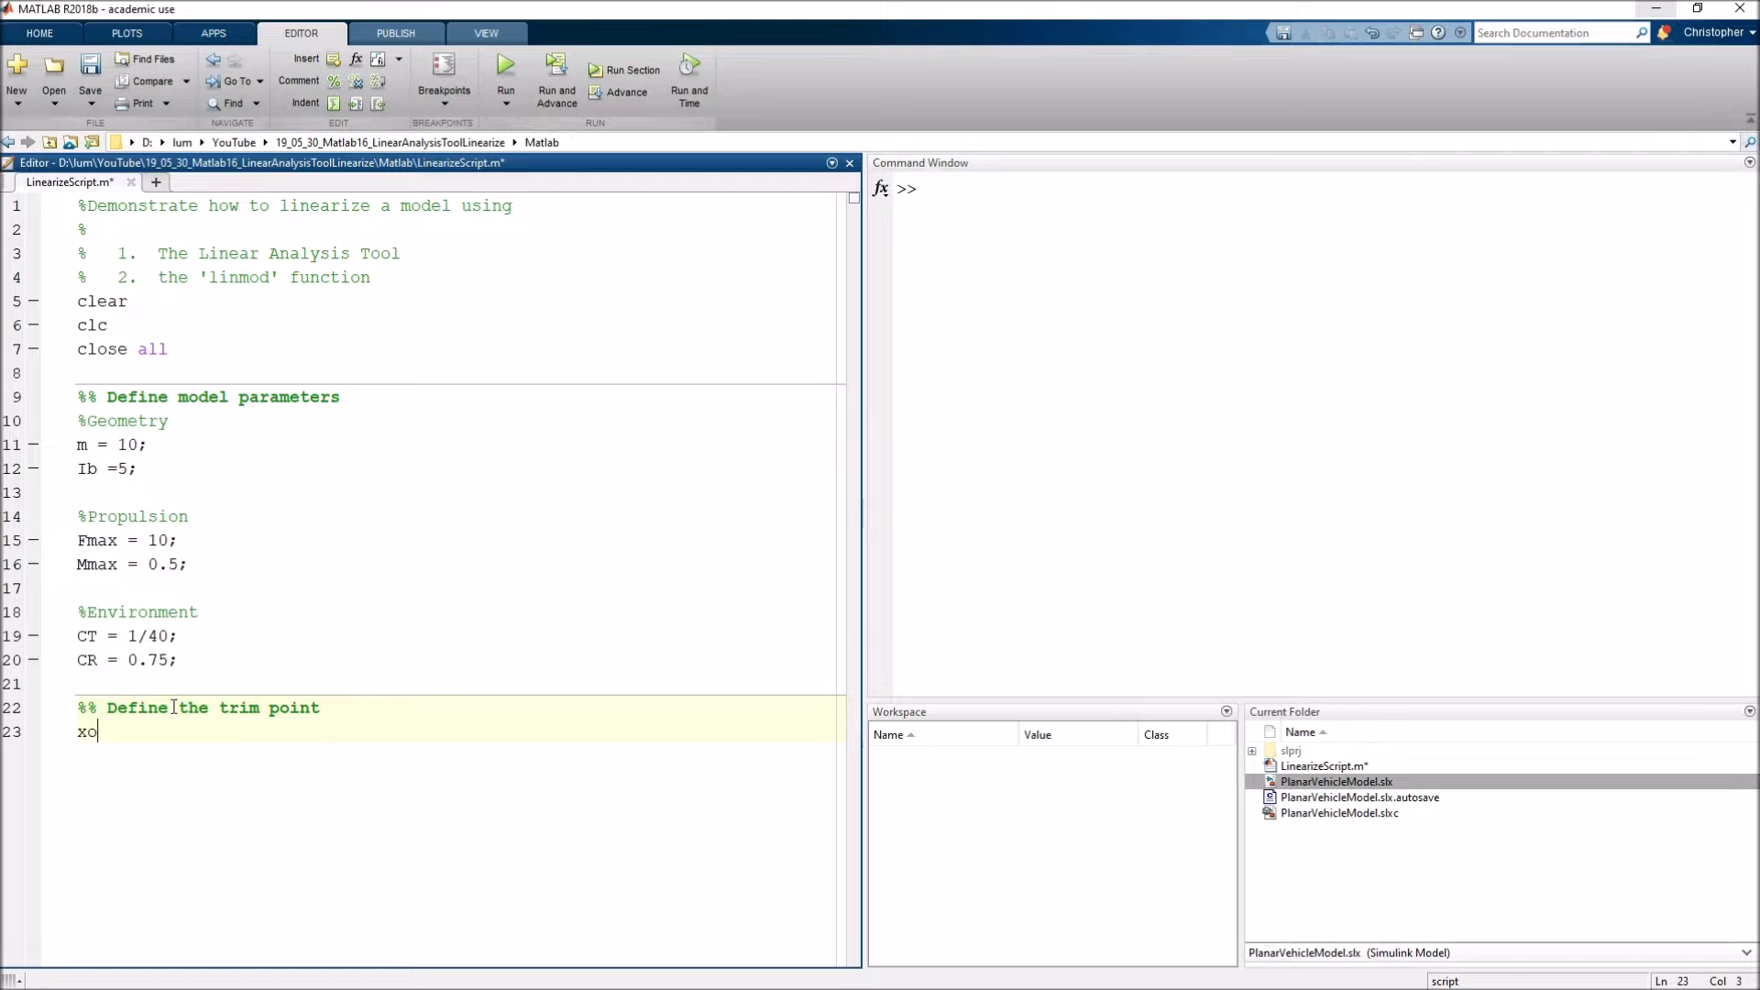
Define the trim-point state vector xo as the column [10; -10; 0; 15; pi/2; 0] in the script.
{"action": "type", "text": "10;"}
{"action": "key", "text": "Return"}
{"action": "type", "text": "-10;"}
{"action": "key", "text": "Return"}
{"action": "type", "text": "0;"}
{"action": "key", "text": "Return"}
{"action": "type", "text": "15;"}
{"action": "key", "text": "Return"}
{"action": "type", "text": "pi/2;"}
{"action": "key", "text": "Return"}
{"action": "type", "text": "0];"}
{"action": "key", "text": "Return"}
{"action": "key", "text": "Return"}
Define the trim control vector uo as the column [0.5625; 0] below xo and run the script.
{"action": "type", "text": "uo = [0"}
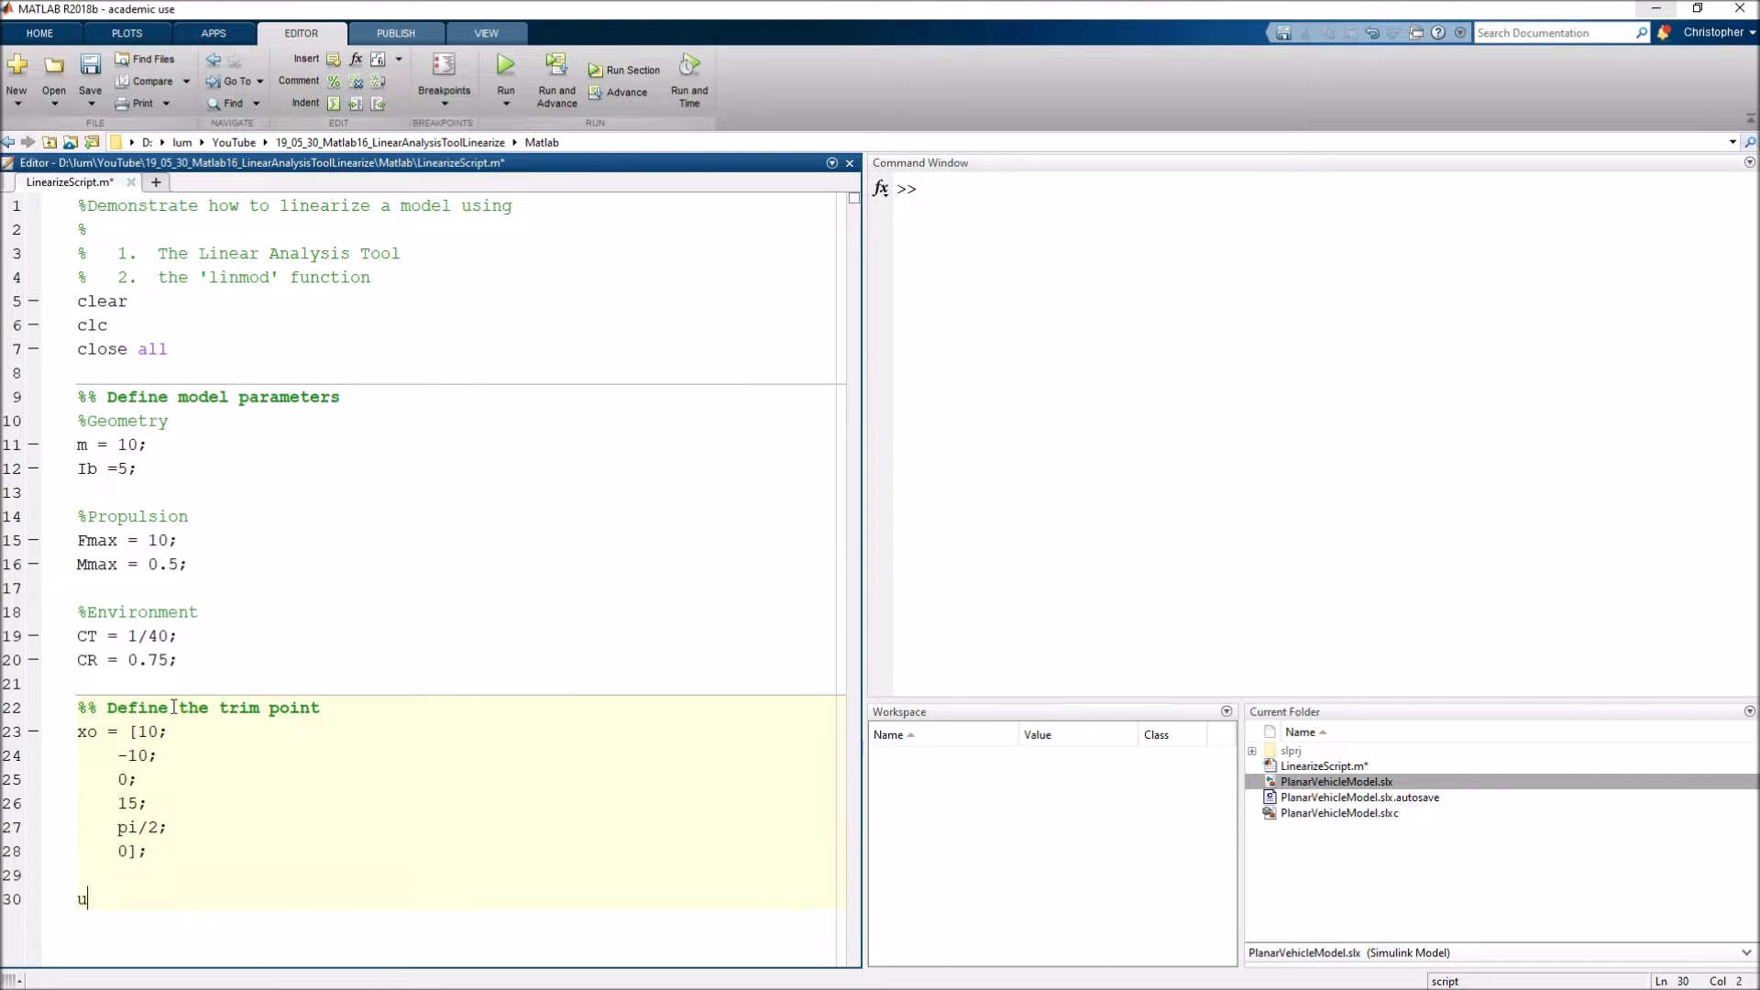
{"action": "type", "text": ".6"}
{"action": "key", "text": "BackSpace"}
{"action": "type", "text": "5625;0"}
{"action": "key", "text": "Left"}
{"action": "key", "text": "Return"}
{"action": "key", "text": "End"}
{"action": "type", "text": "];"}
{"action": "left_click", "coordinate": [506, 69]}
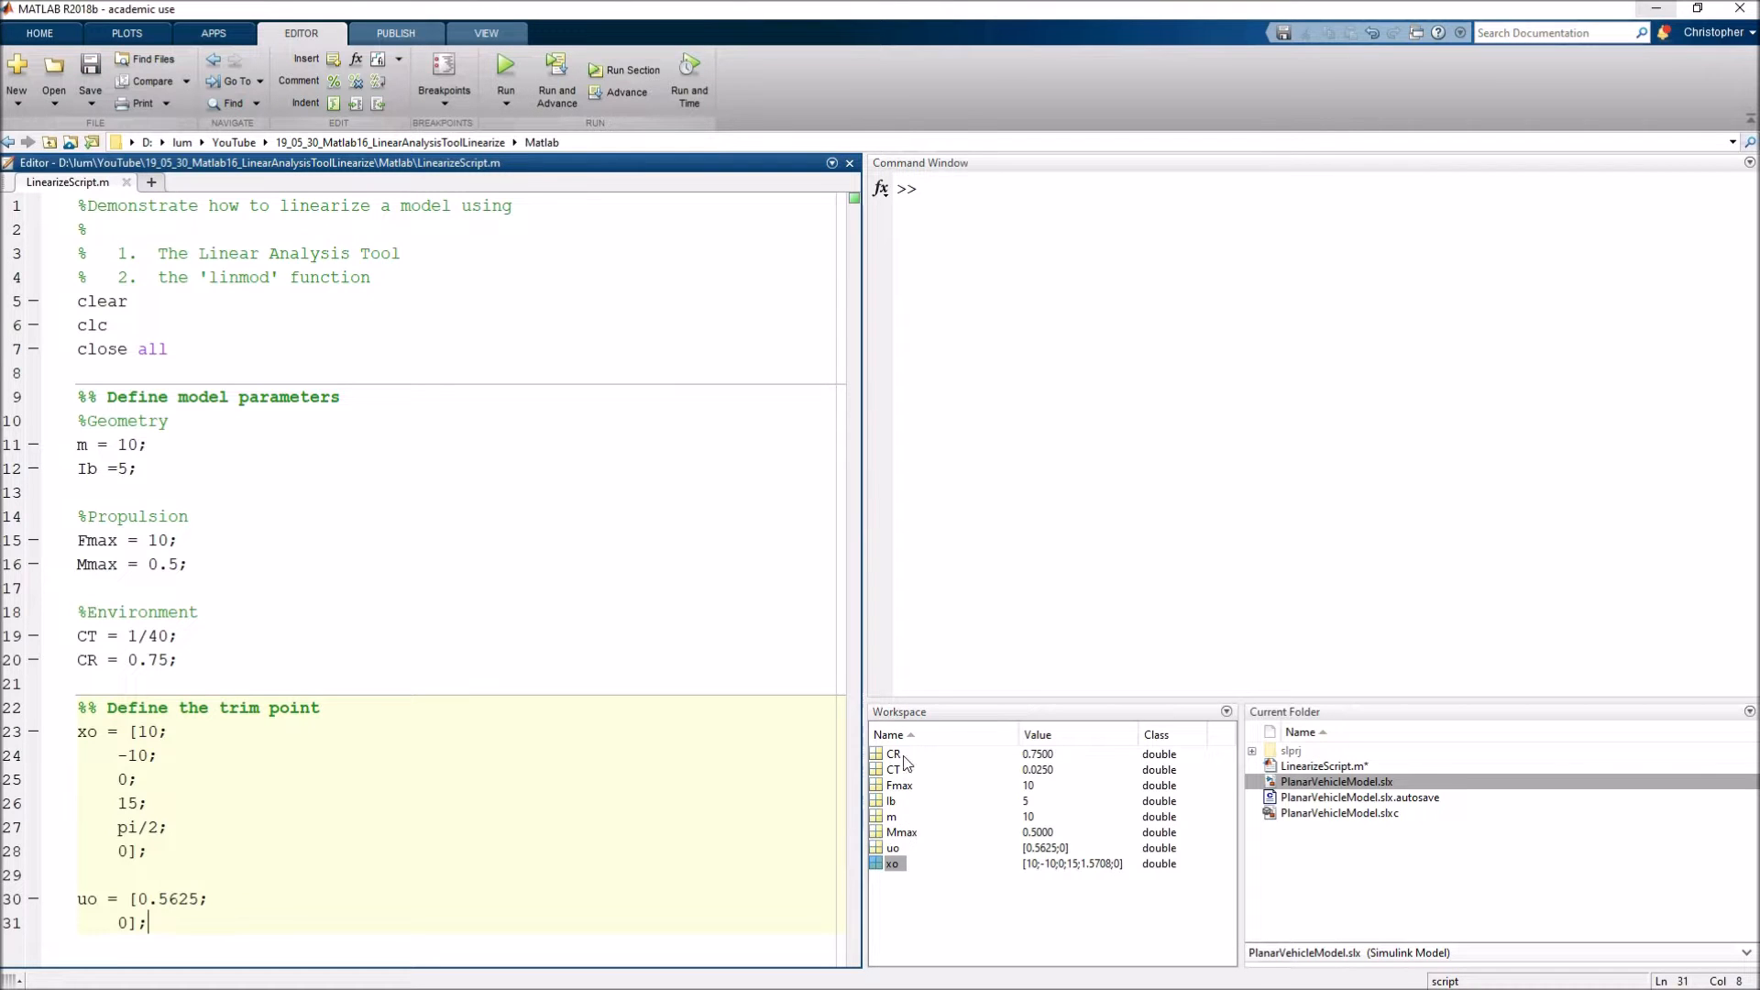
Print the xo and uo variables at the command prompt to check the trim values.
{"action": "left_click", "coordinate": [900, 873]}
{"action": "left_click", "coordinate": [954, 426]}
{"action": "type", "text": "xo"}
{"action": "key", "text": "Return"}
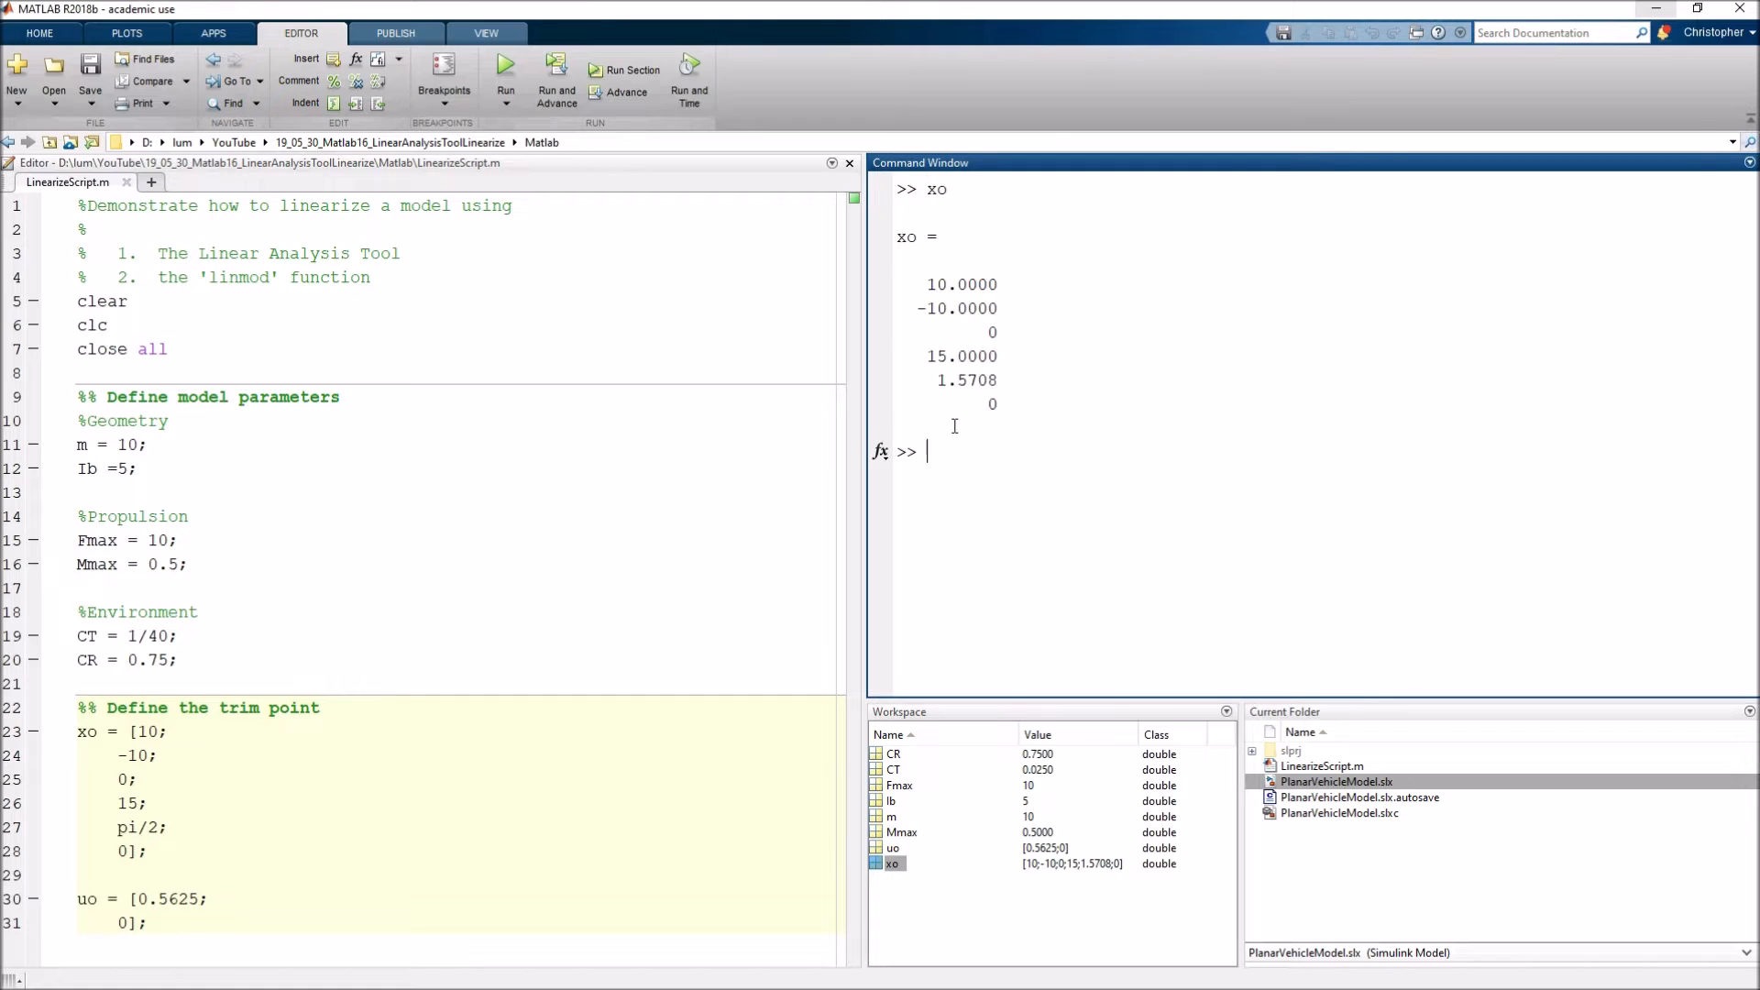
{"action": "type", "text": "uo"}
{"action": "key", "text": "Return"}
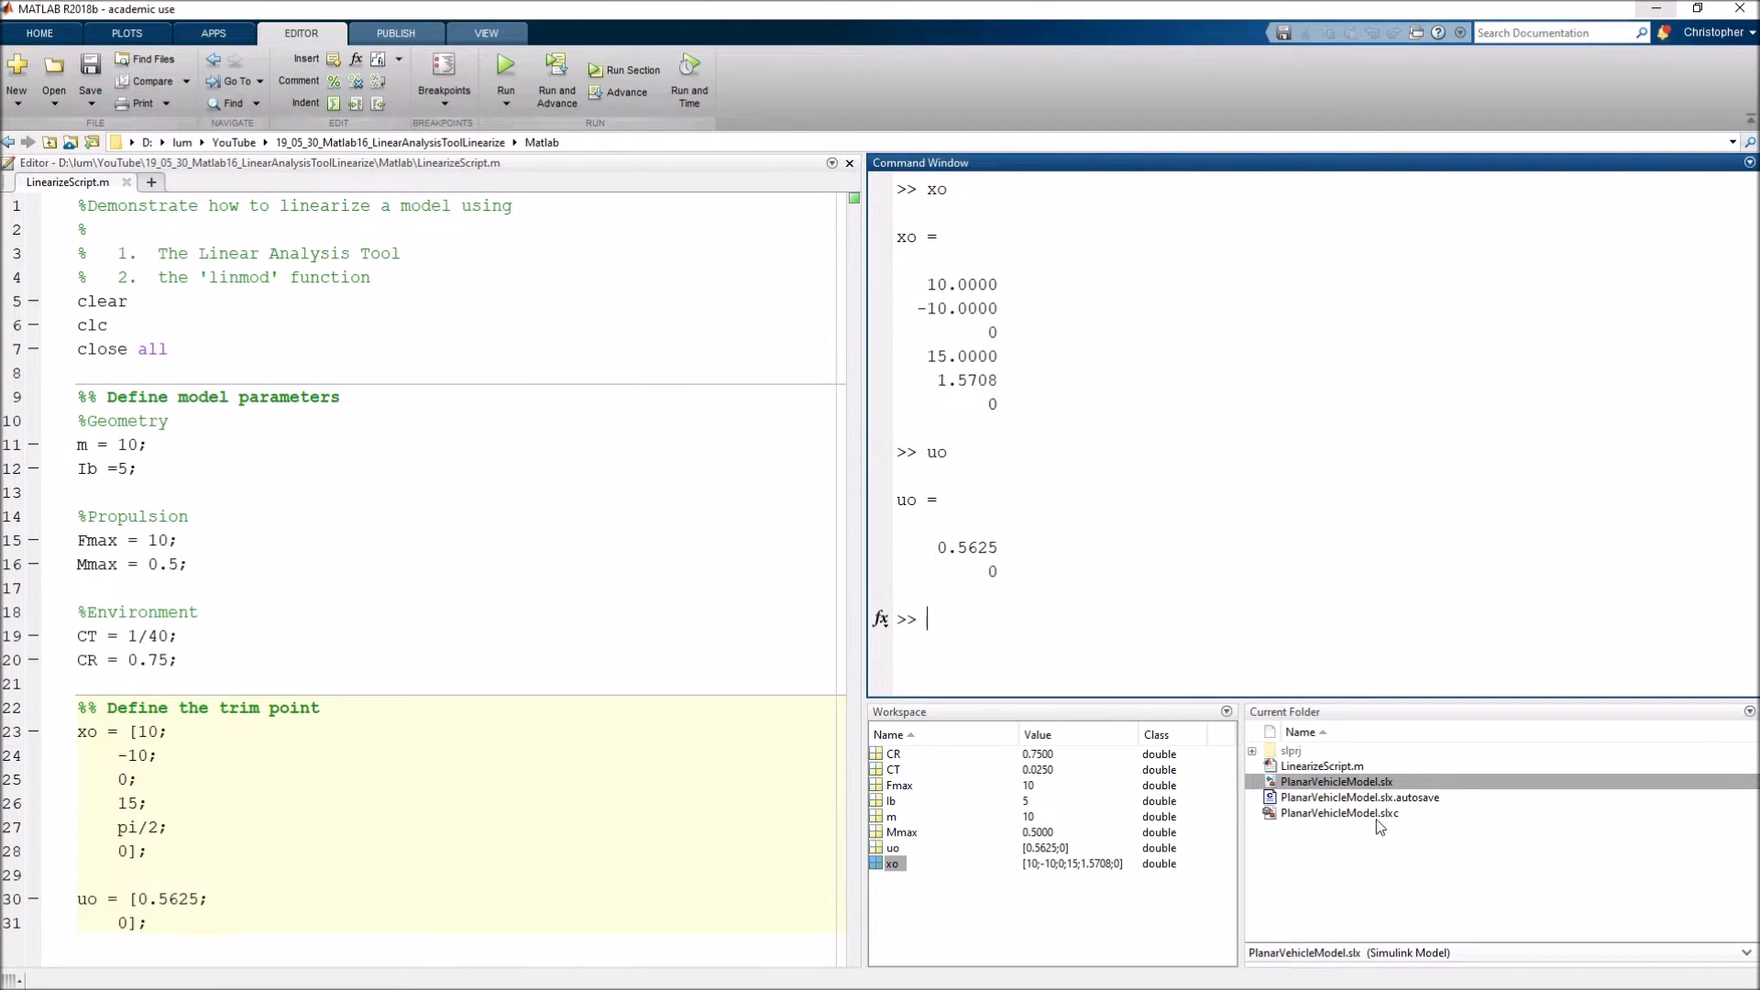
Open the PlanarVehicleModel.slx model and set the planar_vehicle block's initial condition to xo.
{"action": "left_click", "coordinate": [1340, 813]}
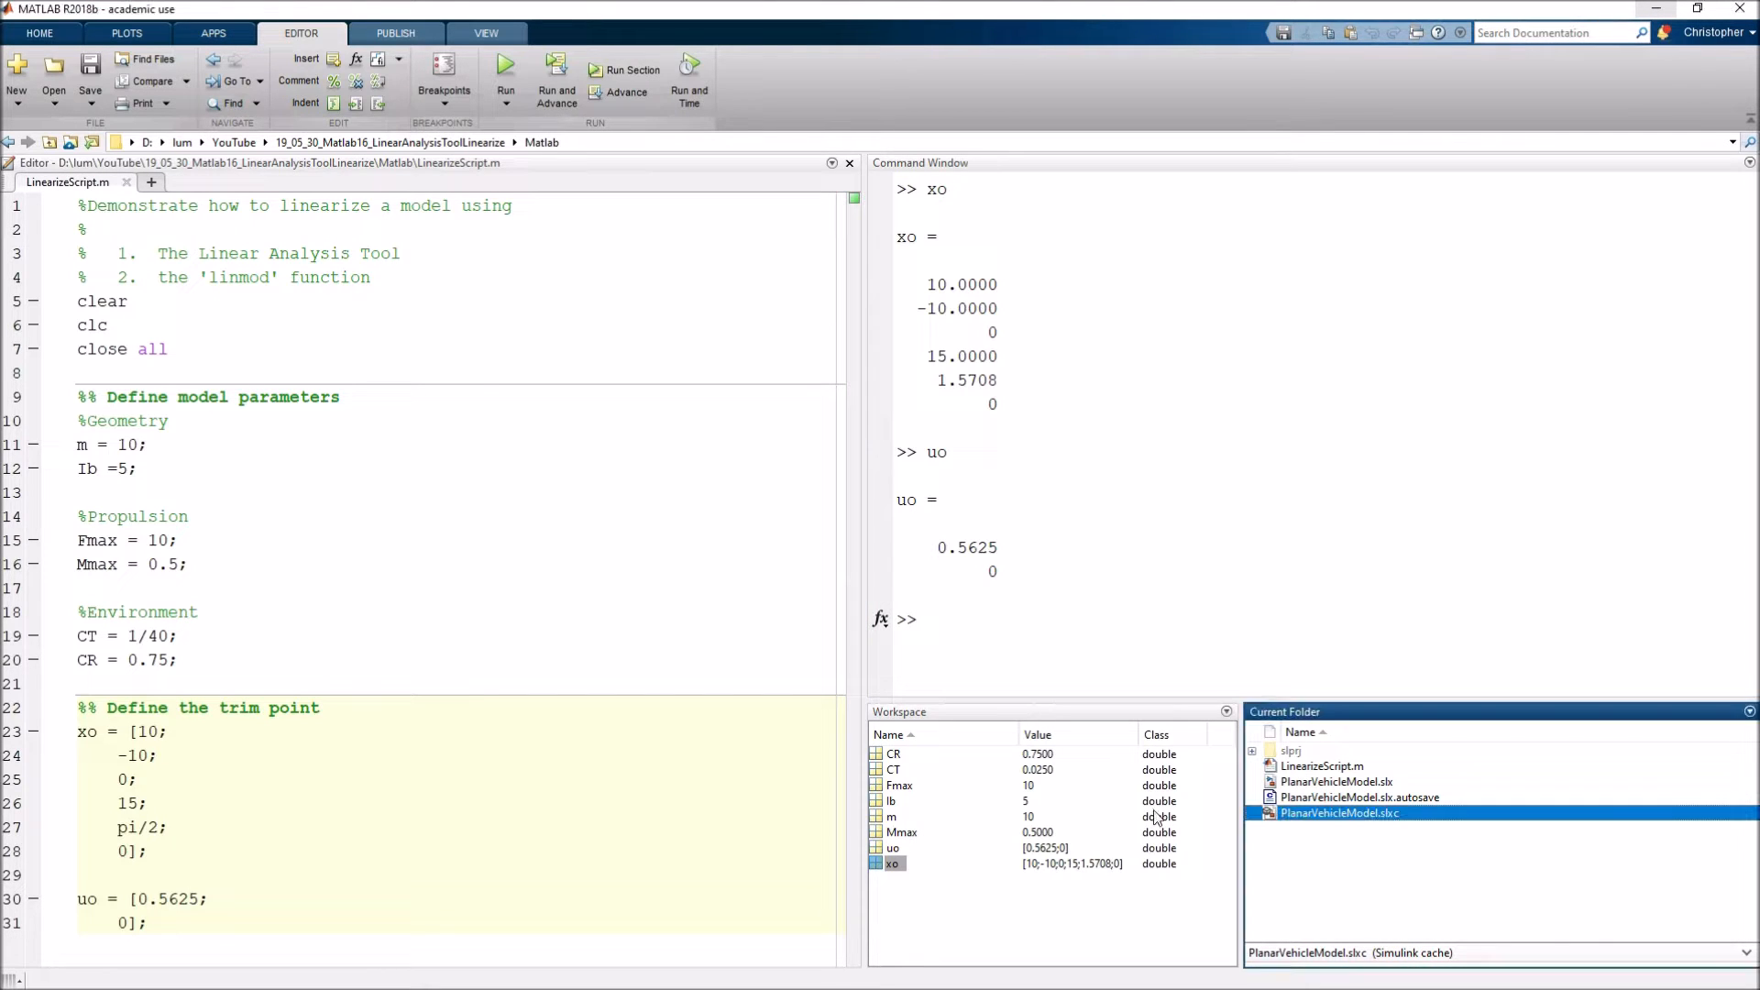
{"action": "double_click", "coordinate": [1361, 782]}
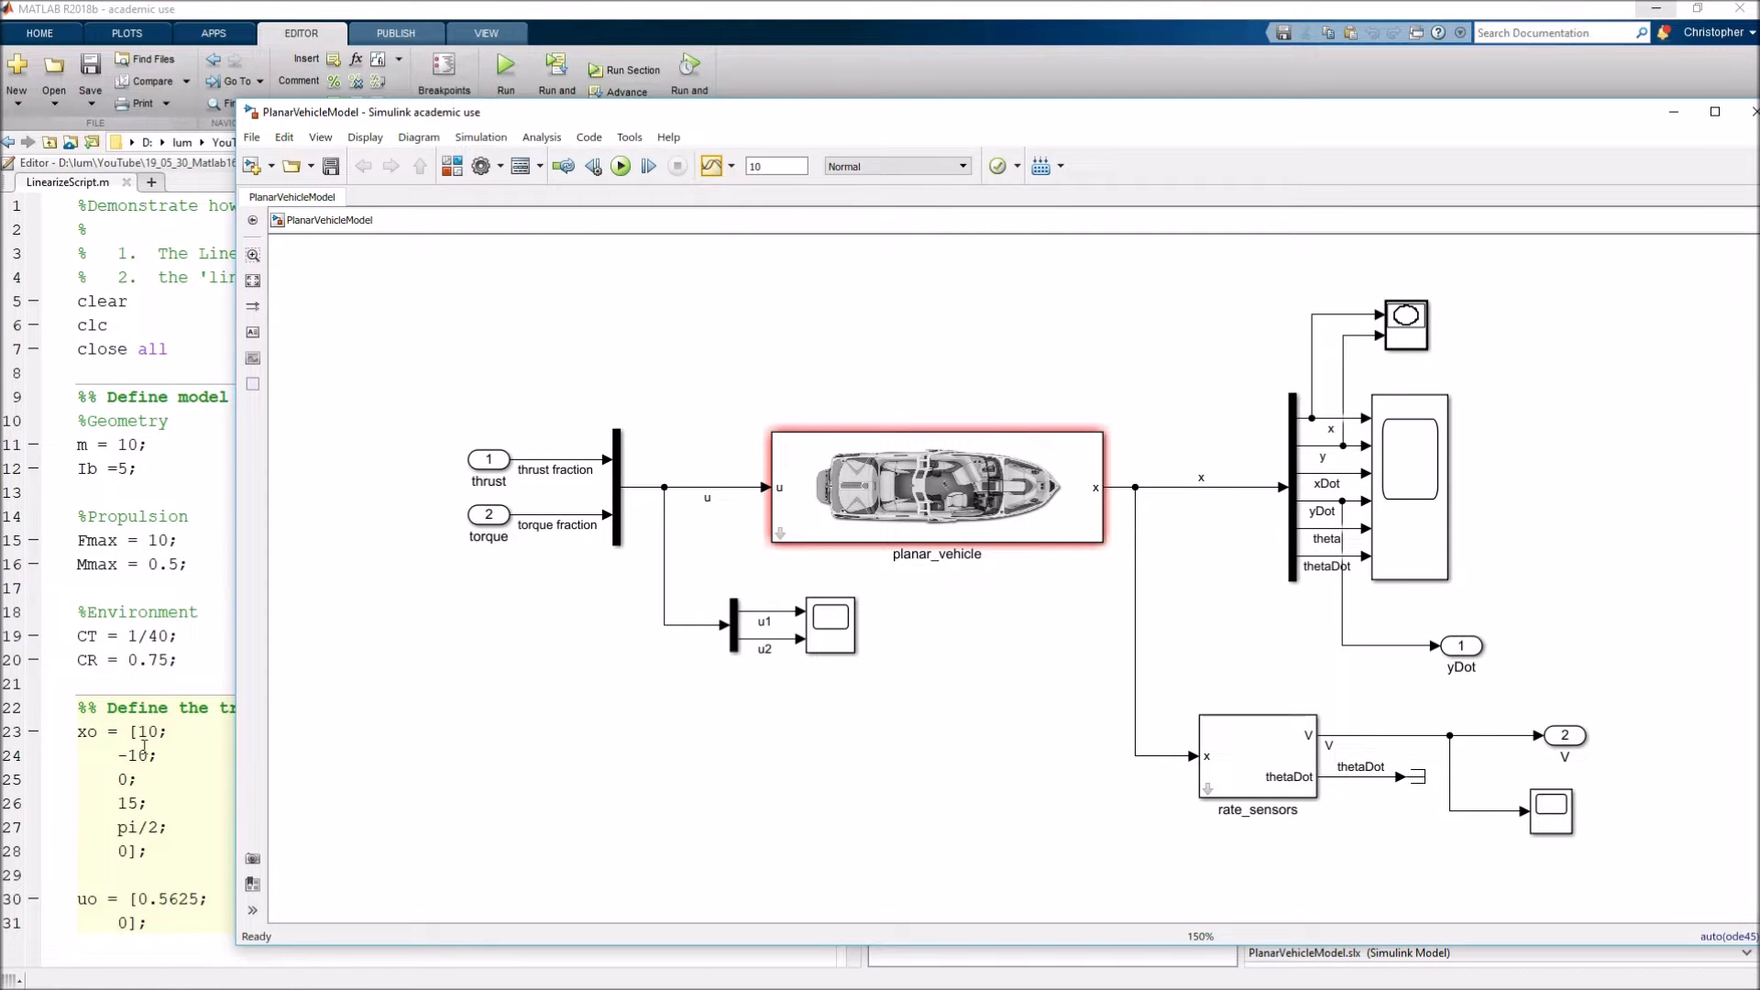
{"action": "left_click", "coordinate": [1008, 519]}
{"action": "double_click", "coordinate": [988, 495]}
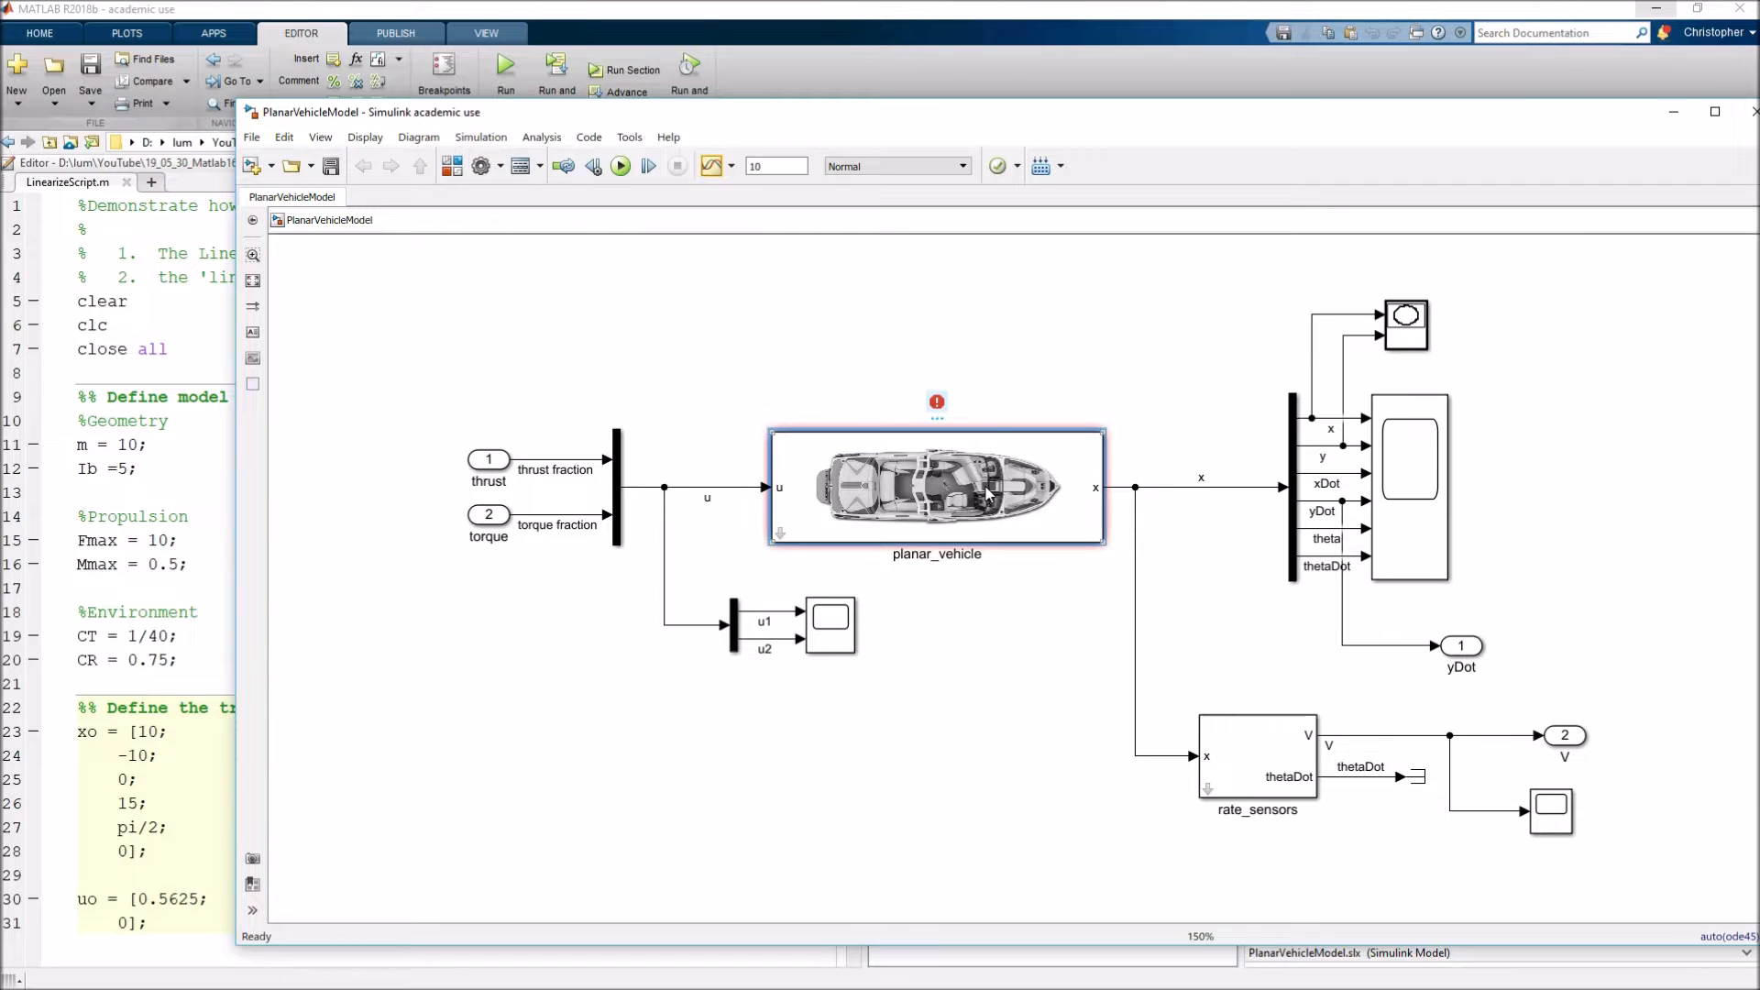
{"action": "left_click", "coordinate": [1316, 639]}
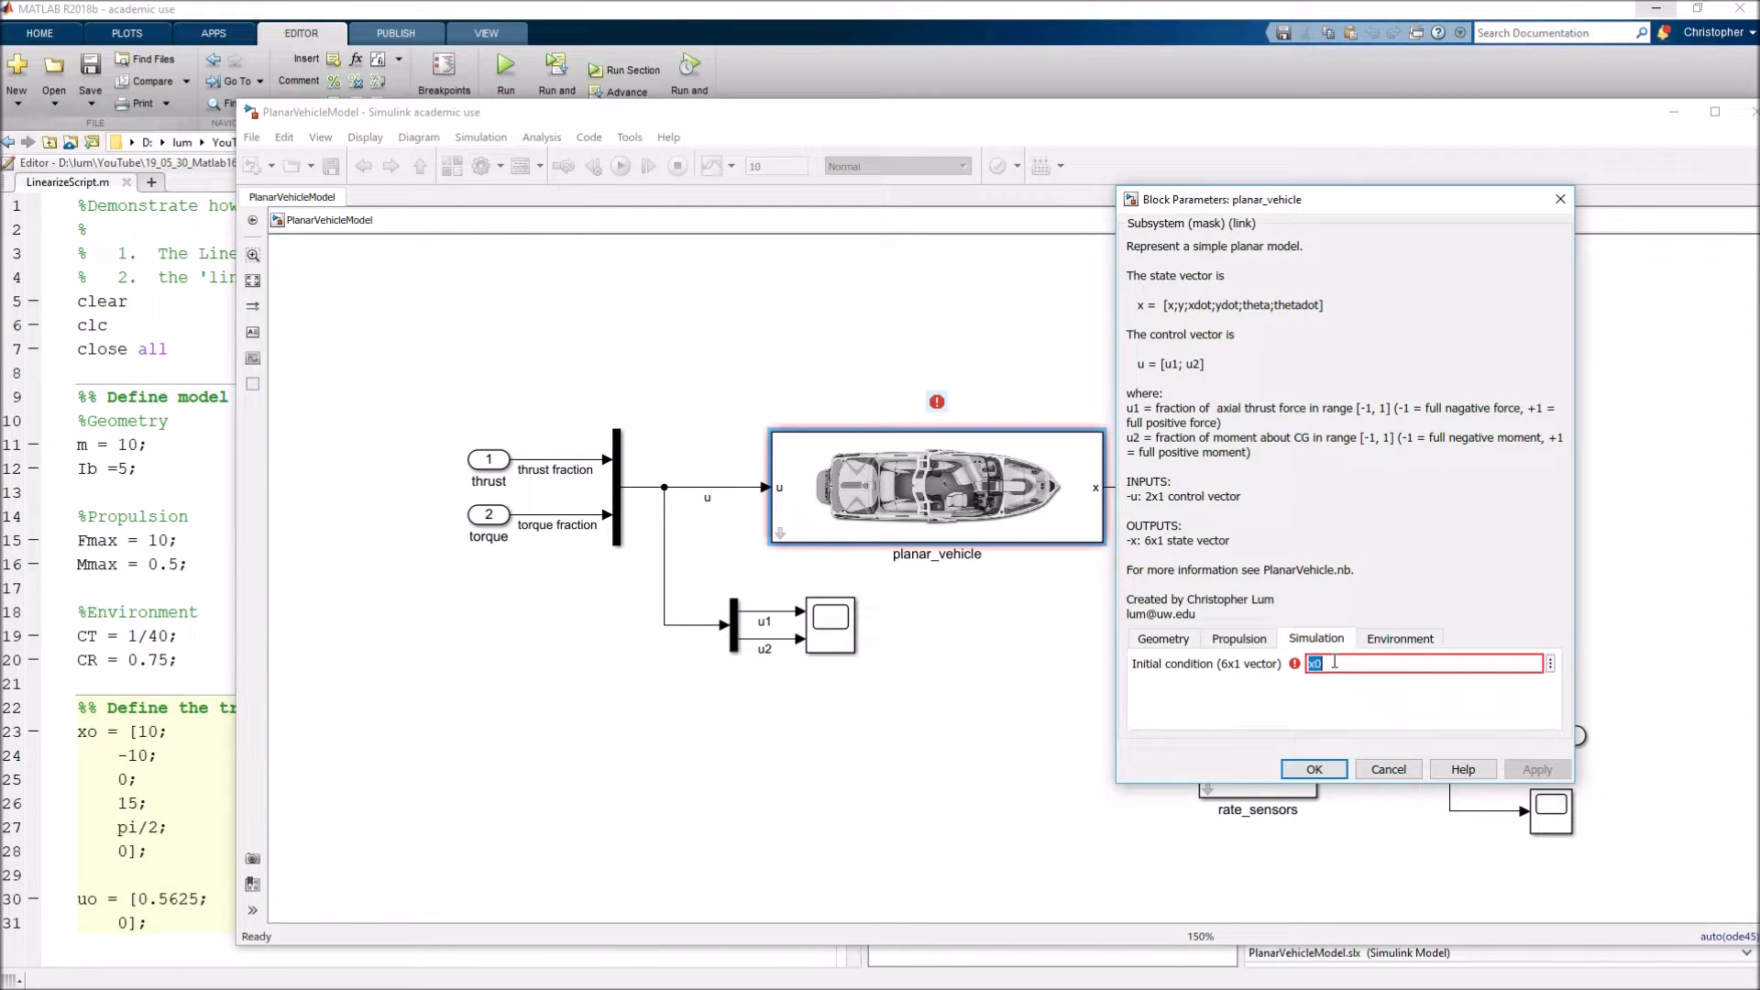
{"action": "type", "text": "xo"}
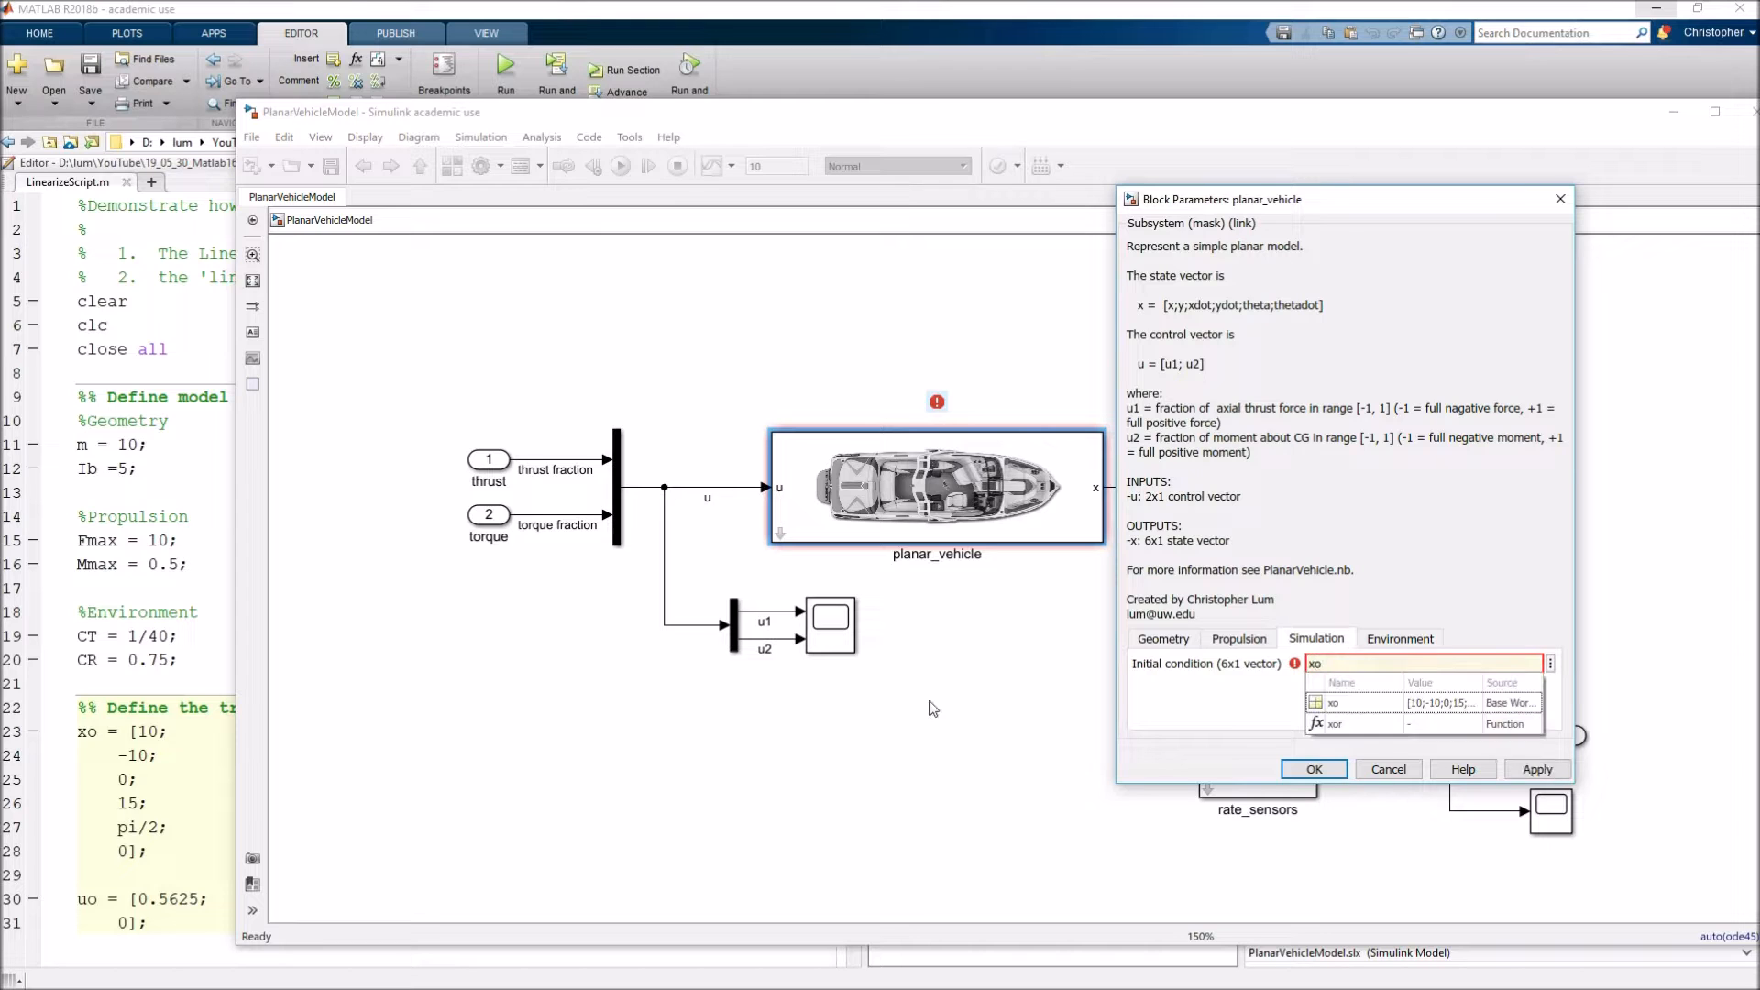
{"action": "left_click", "coordinate": [1320, 770]}
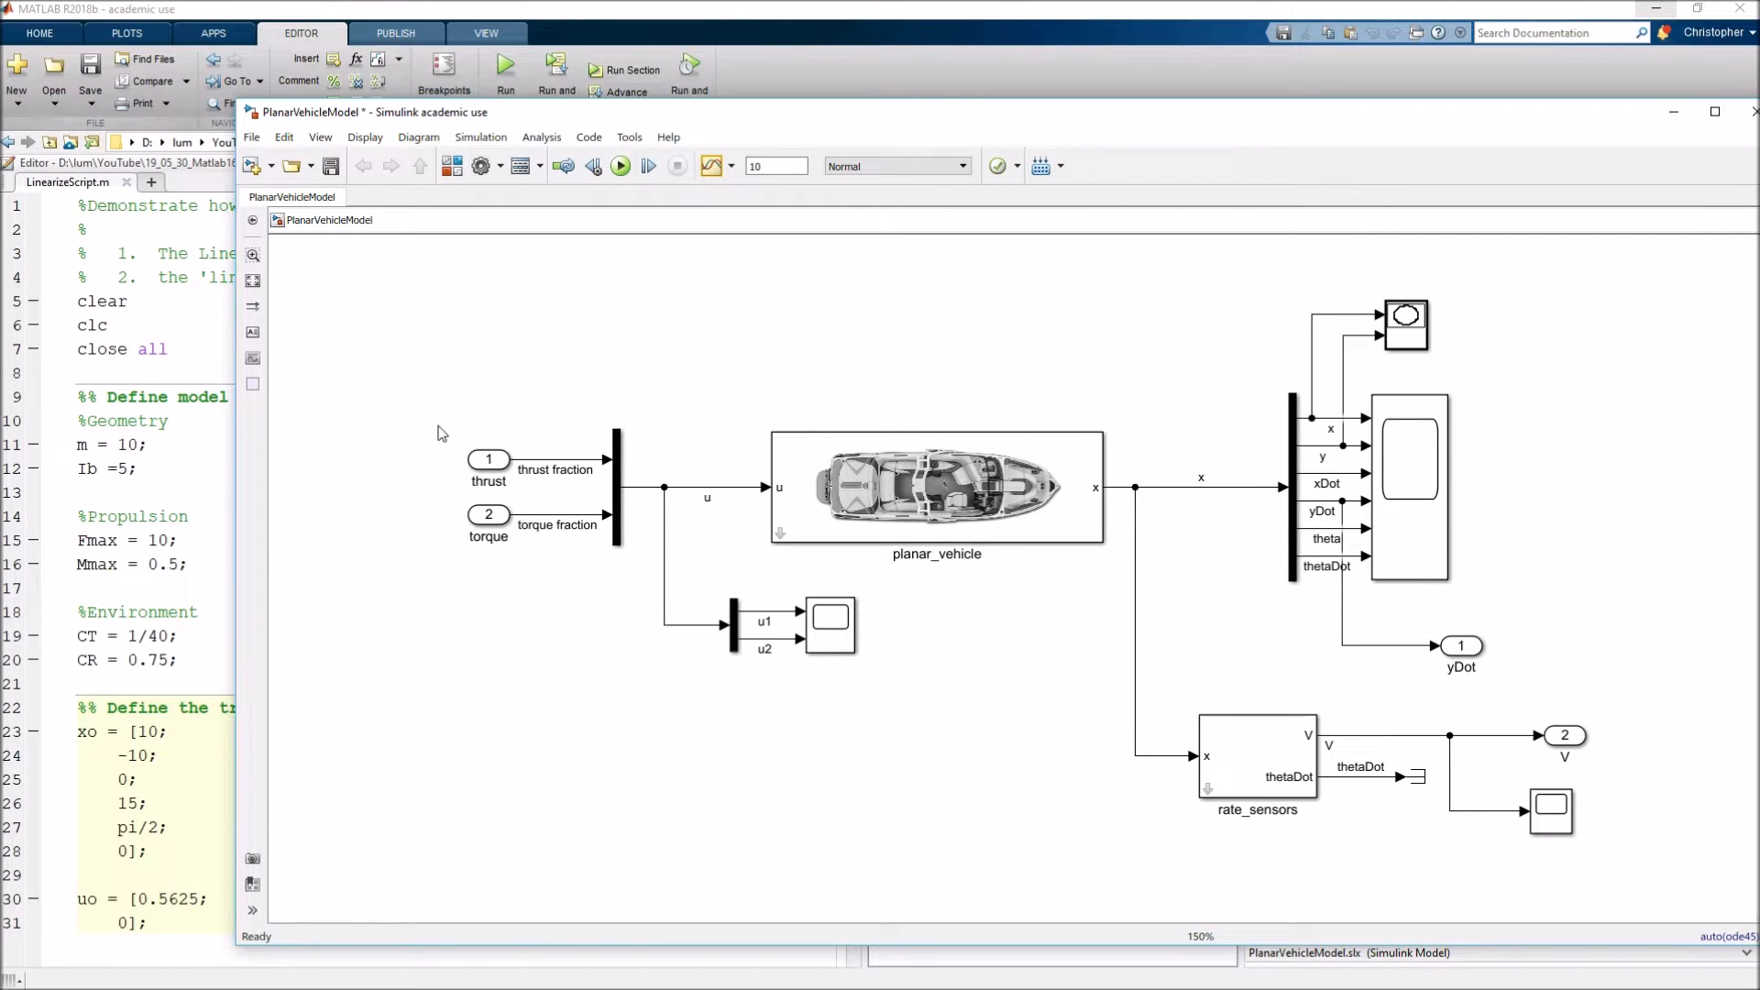
Delete the thrust and torque input ports from the model.
{"action": "left_click_drag", "start_coordinate": [424, 405], "coordinate": [491, 541]}
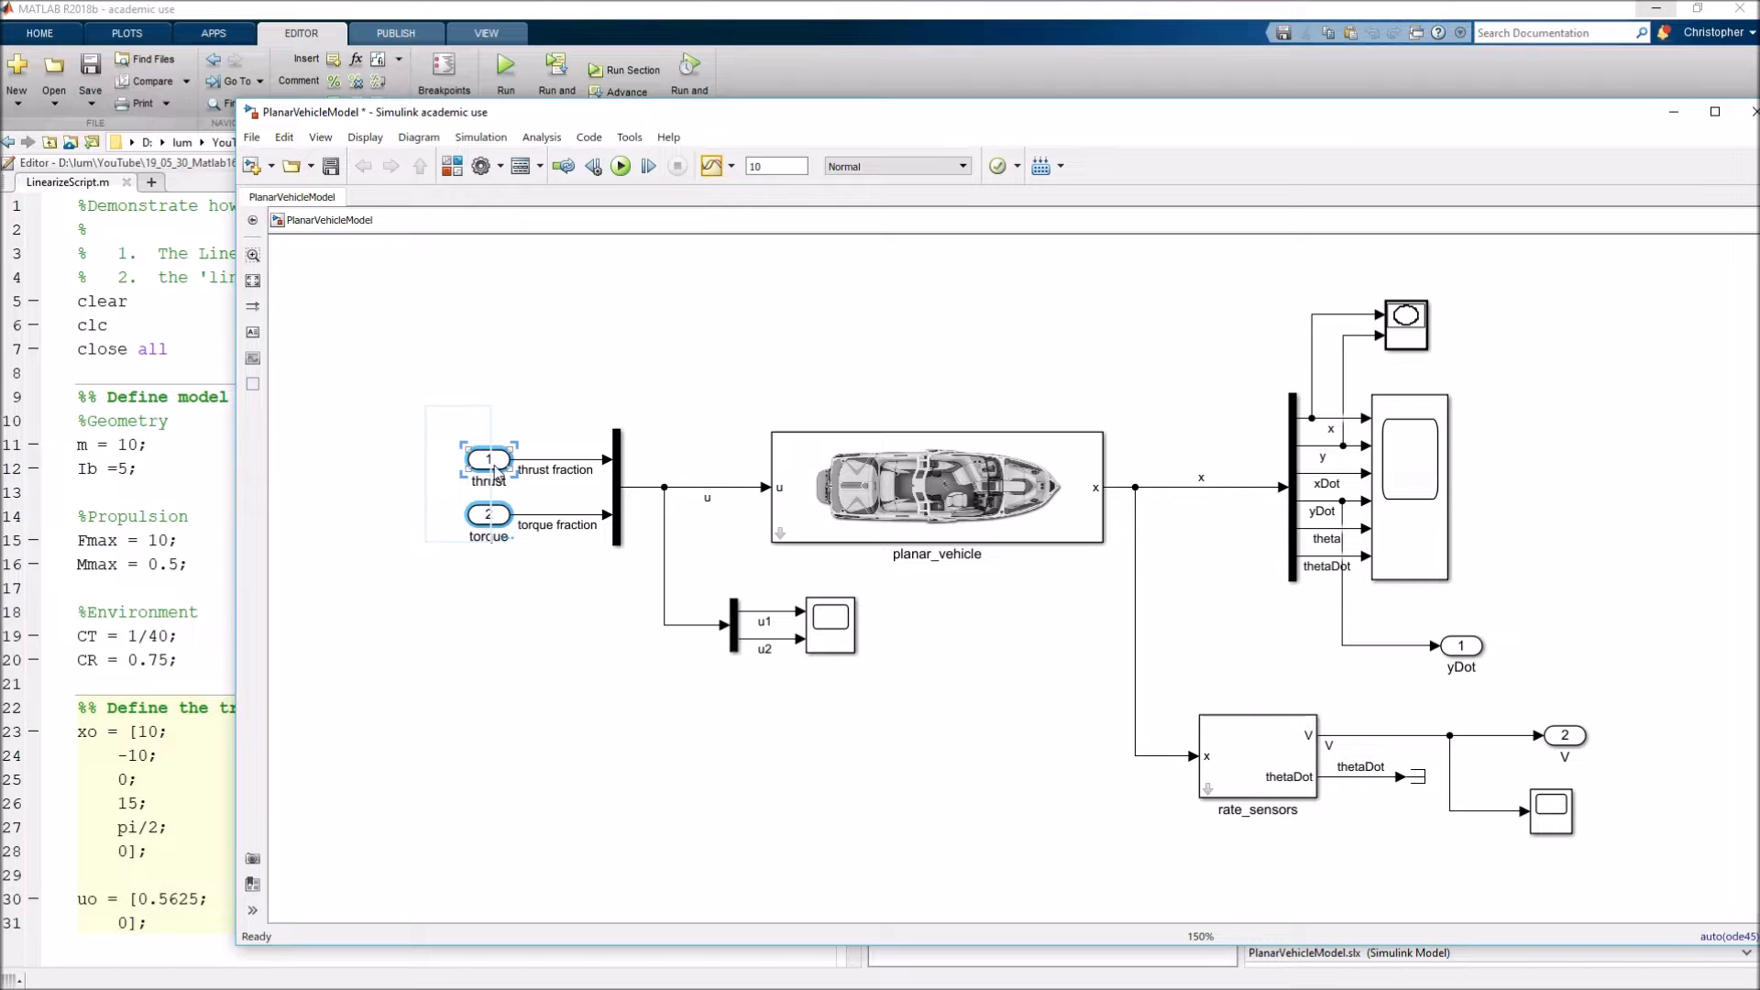
{"action": "right_click", "coordinate": [494, 469]}
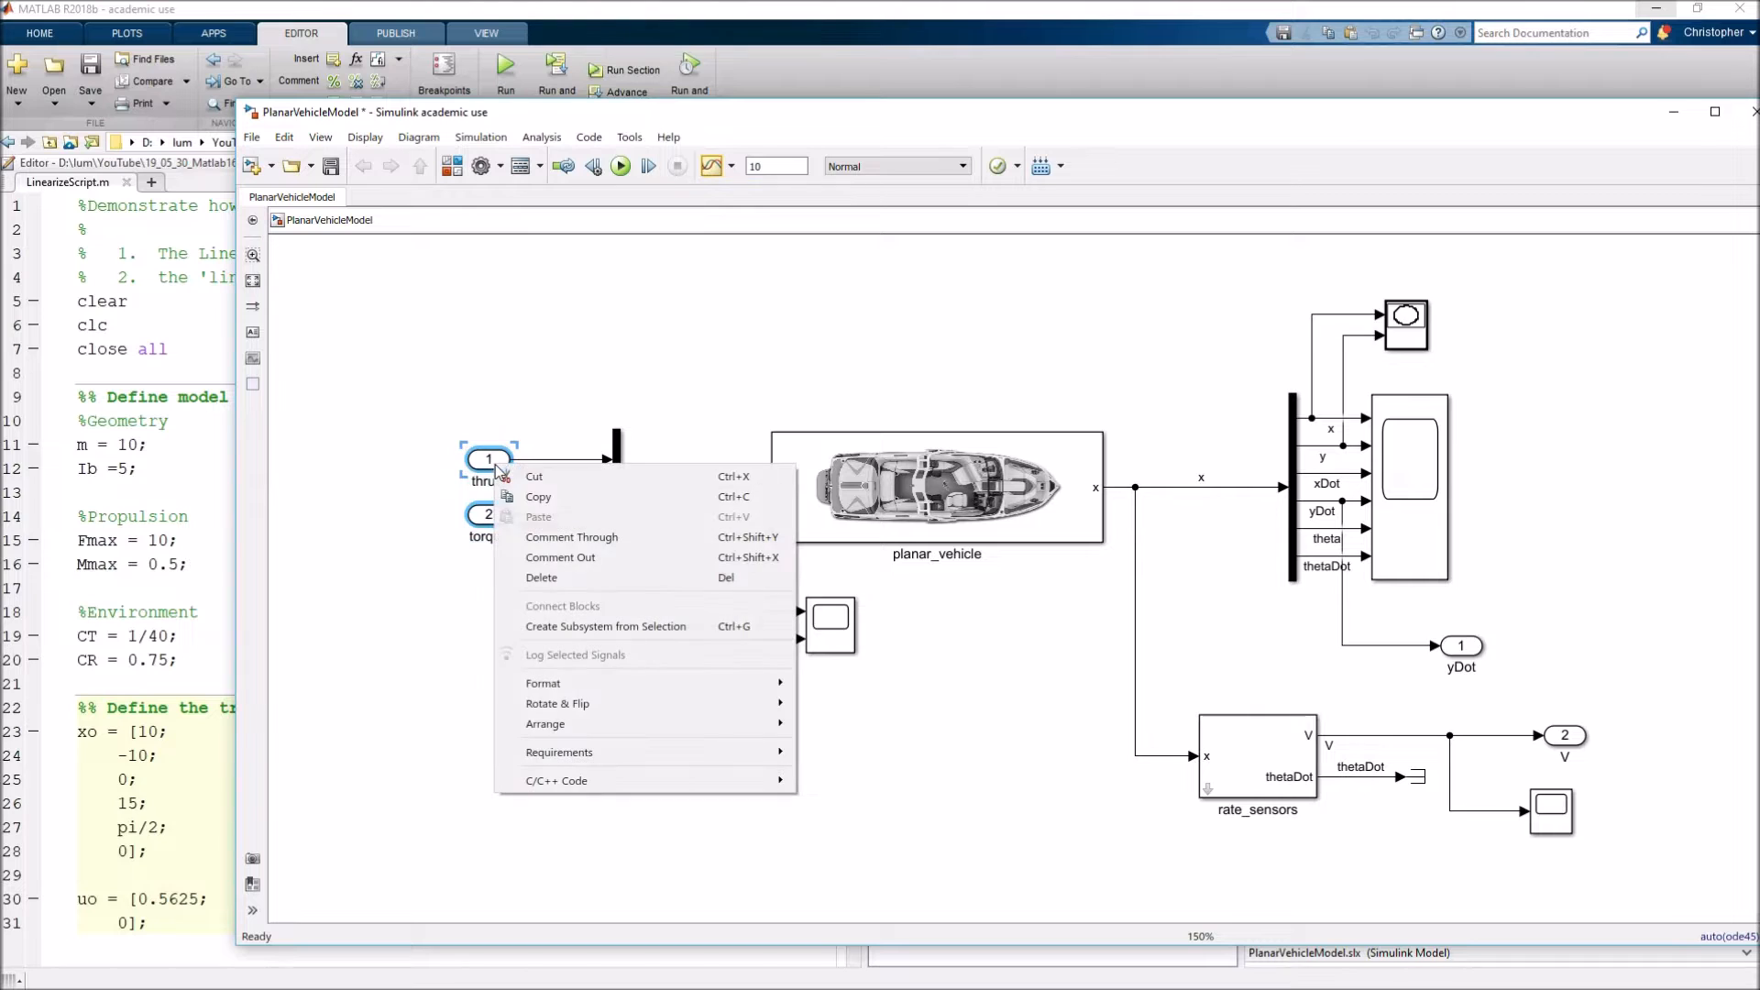
{"action": "left_click", "coordinate": [572, 578]}
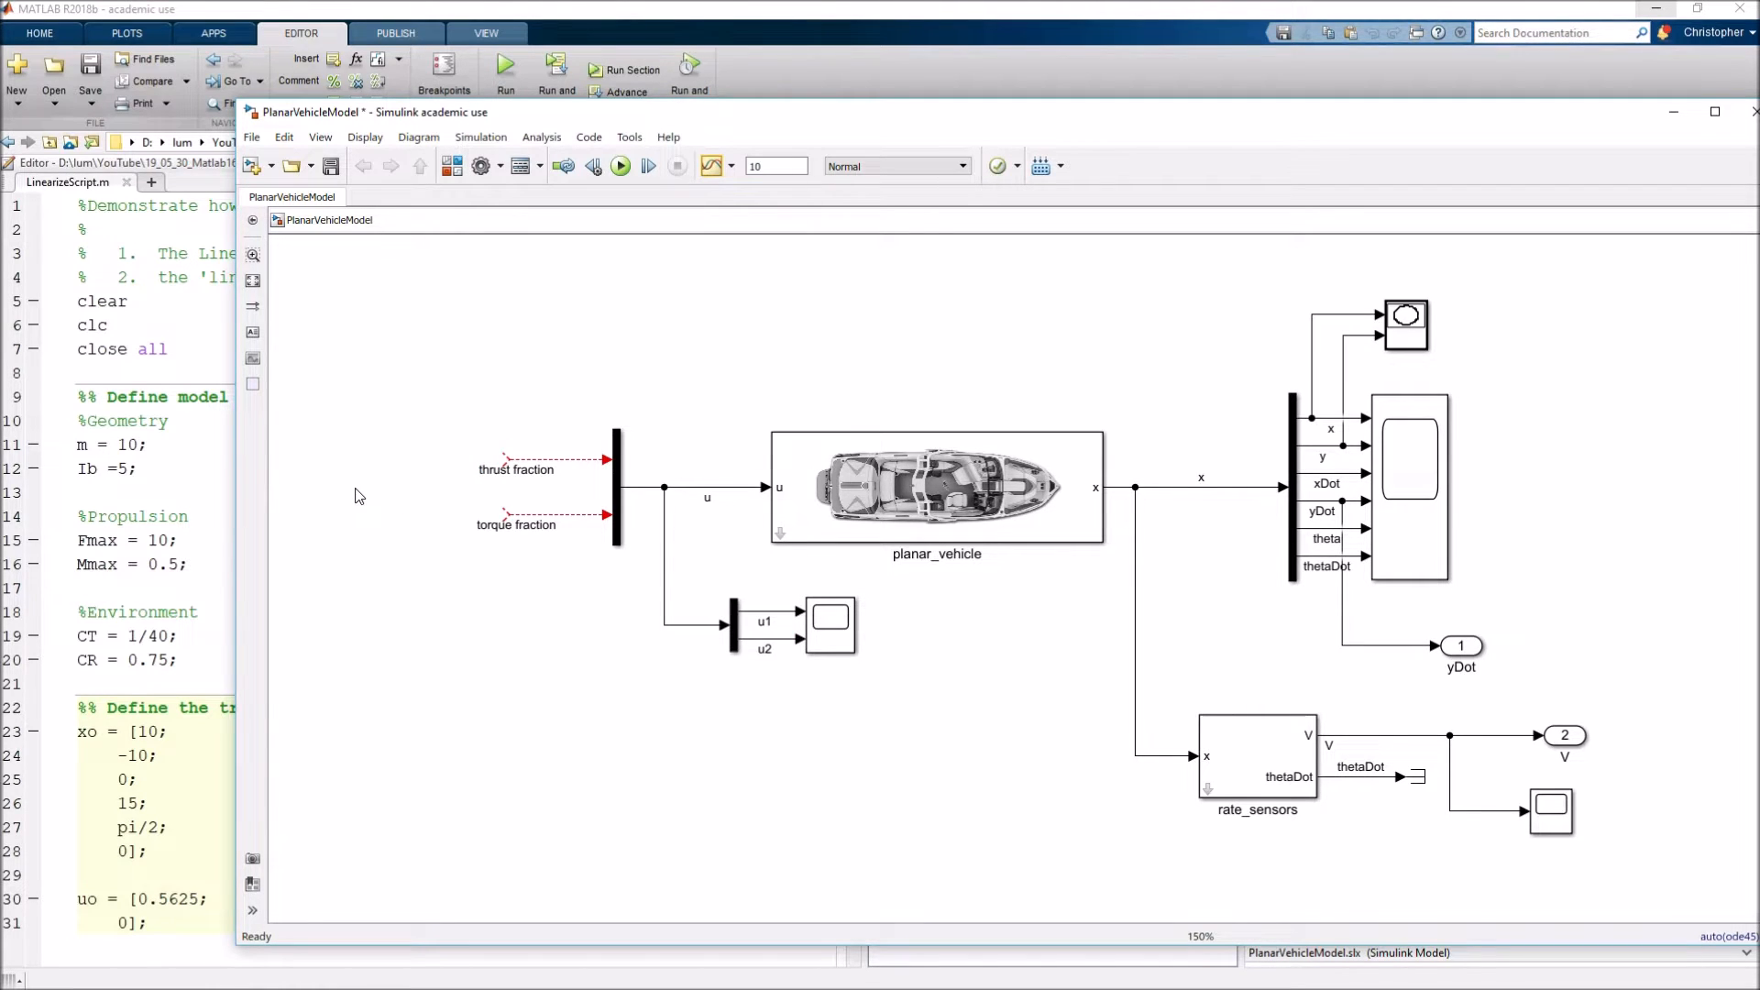
Add a Constant block with value uo and place it ahead of the unconnected thrust and torque fraction lines.
{"action": "type", "text": "on"}
{"action": "key", "text": "Return"}
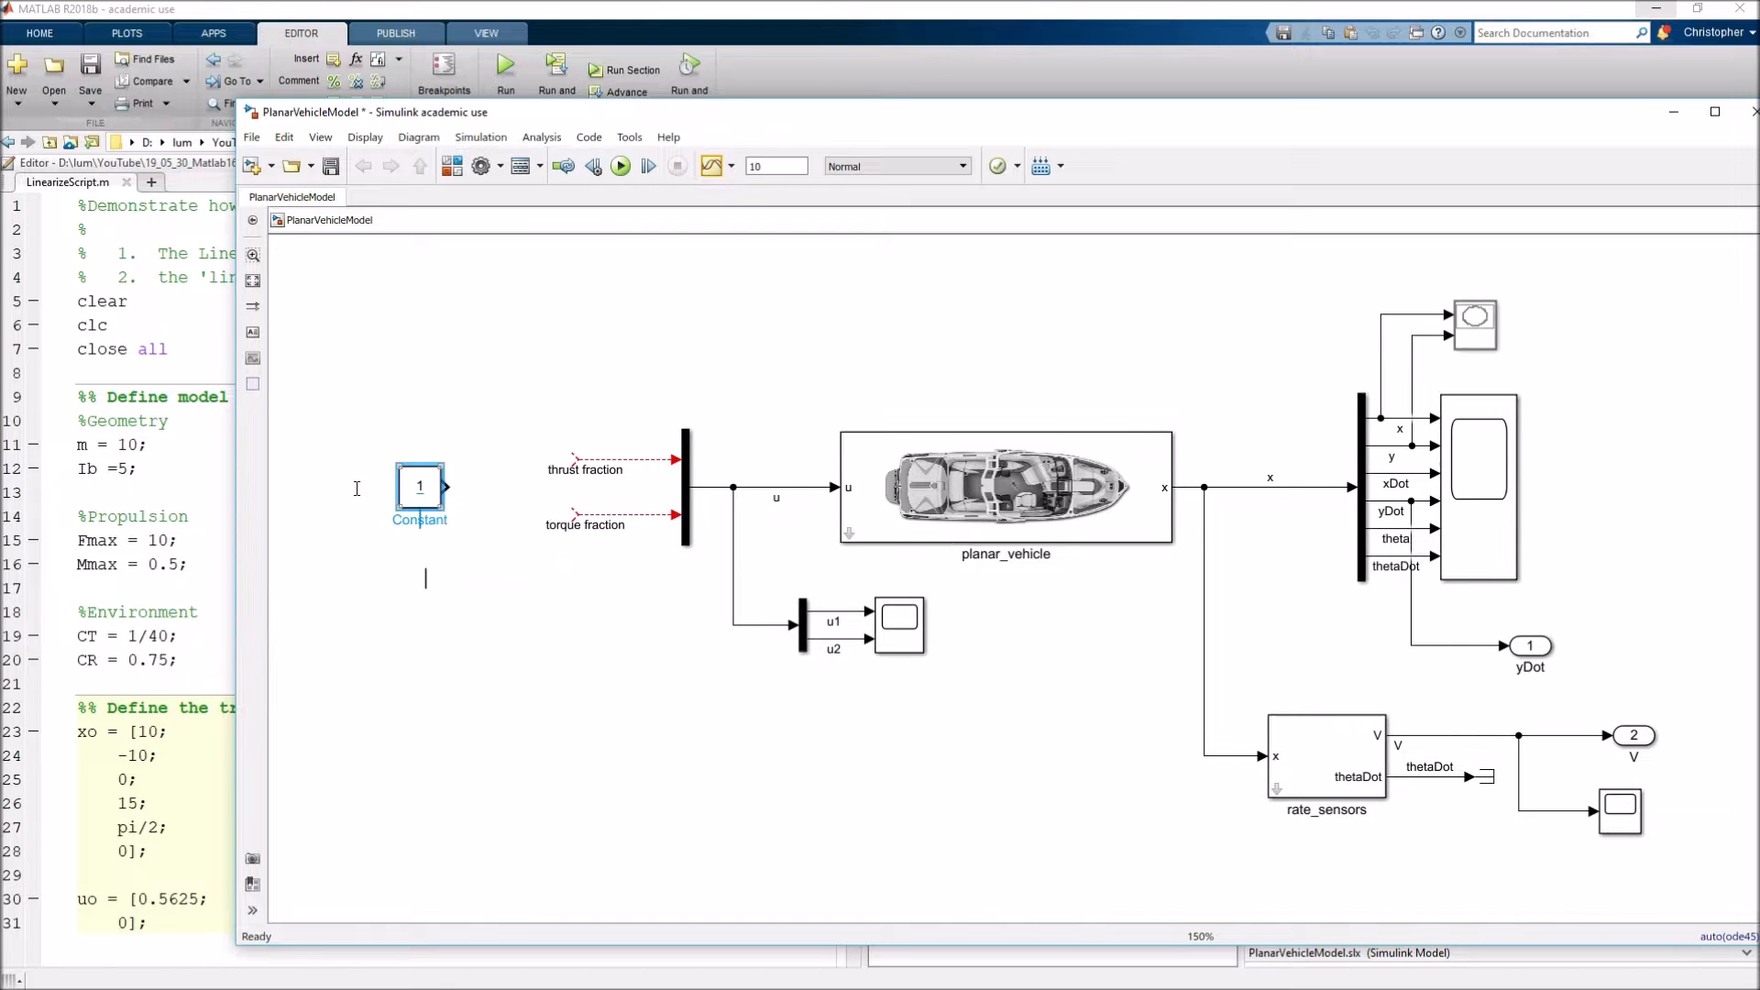
{"action": "type", "text": "uo"}
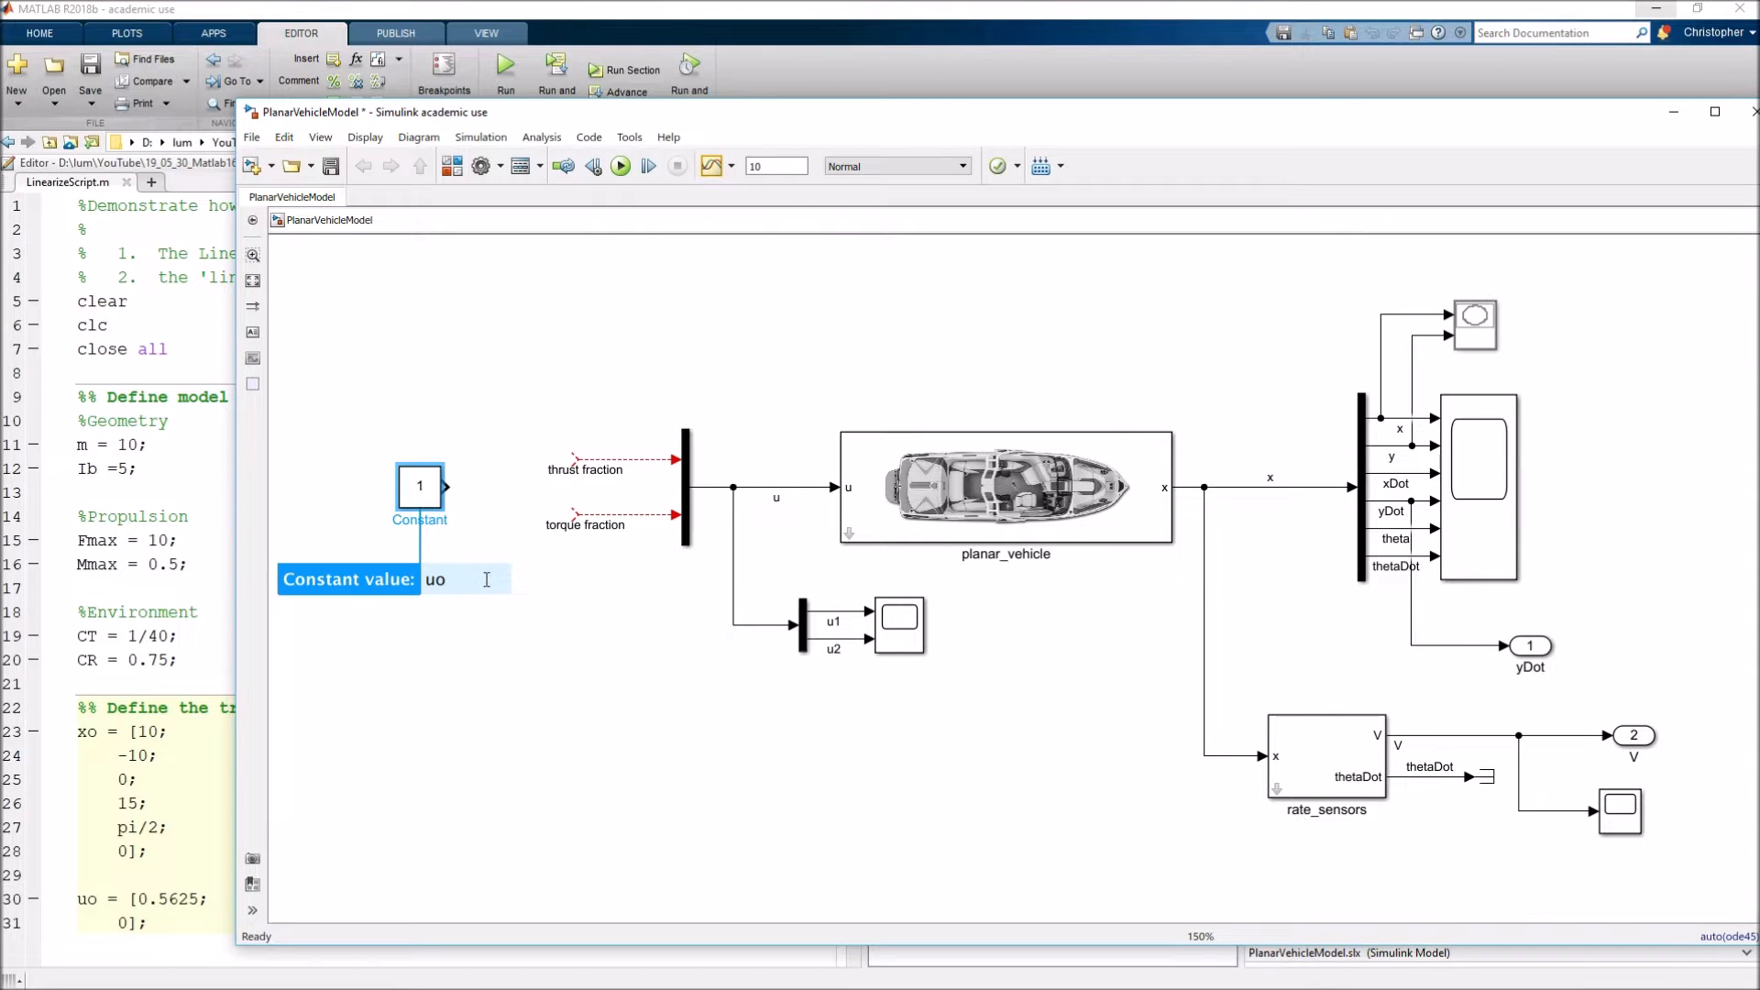
{"action": "key", "text": "Return"}
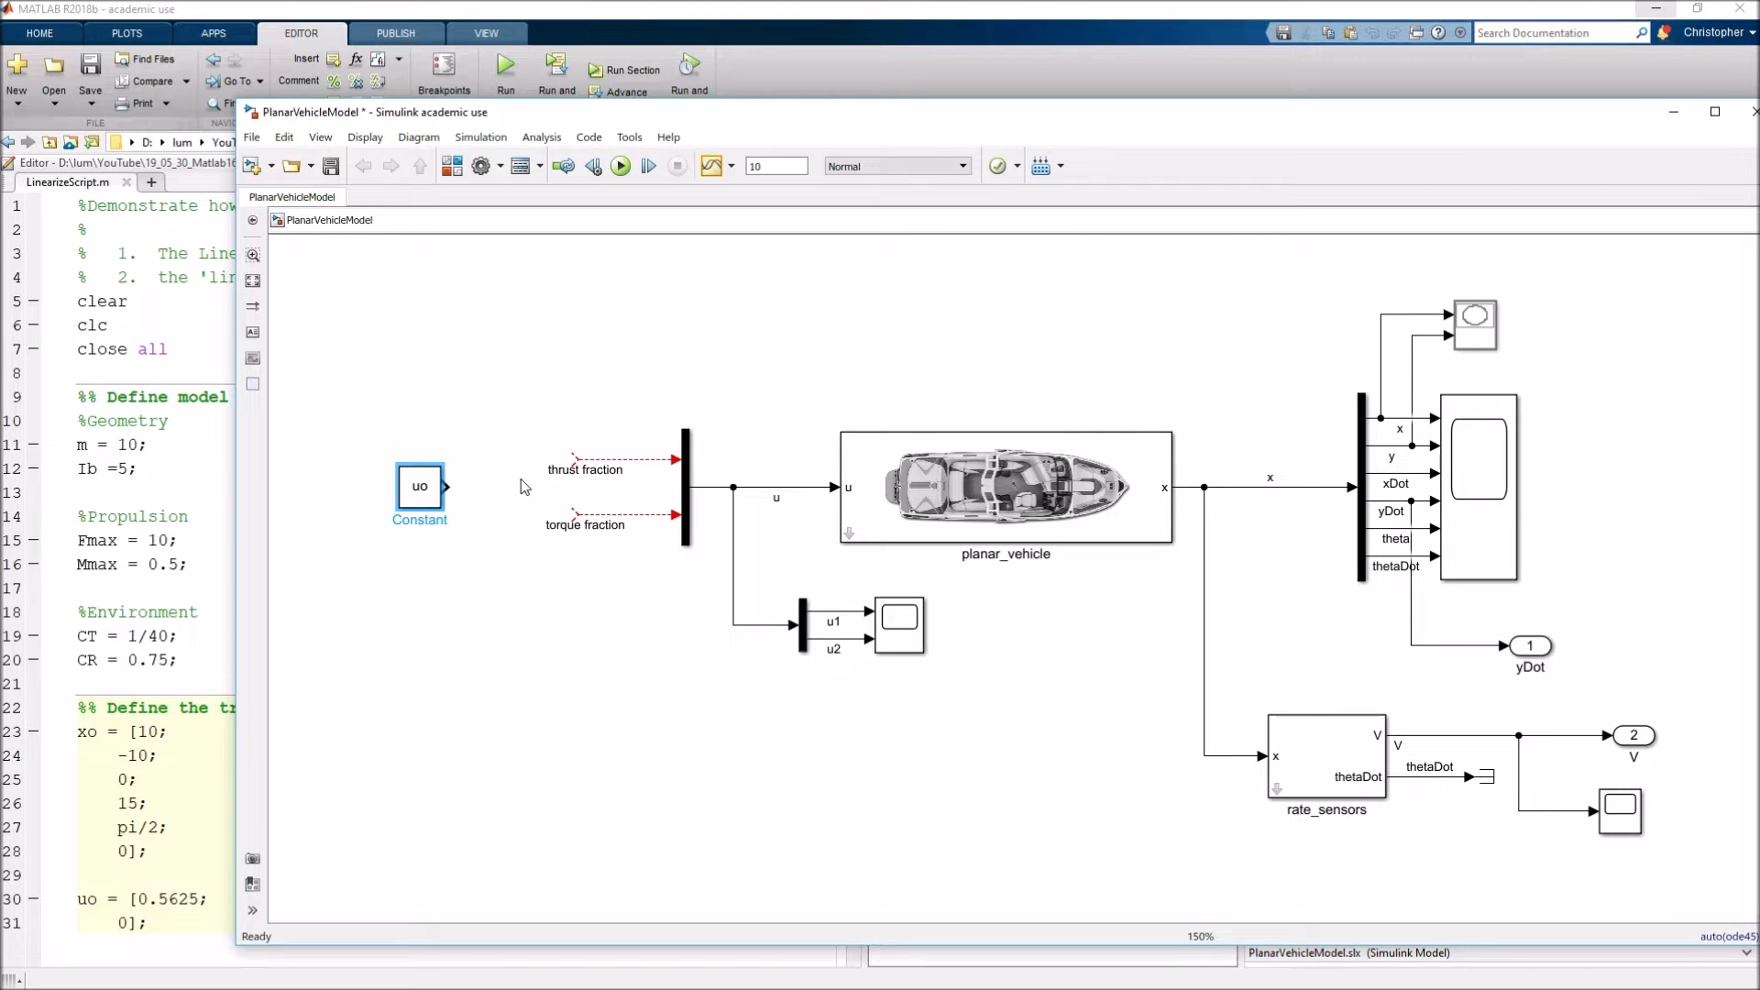
{"action": "left_click_drag", "start_coordinate": [431, 507], "coordinate": [364, 507]}
{"action": "left_click", "coordinate": [451, 507]}
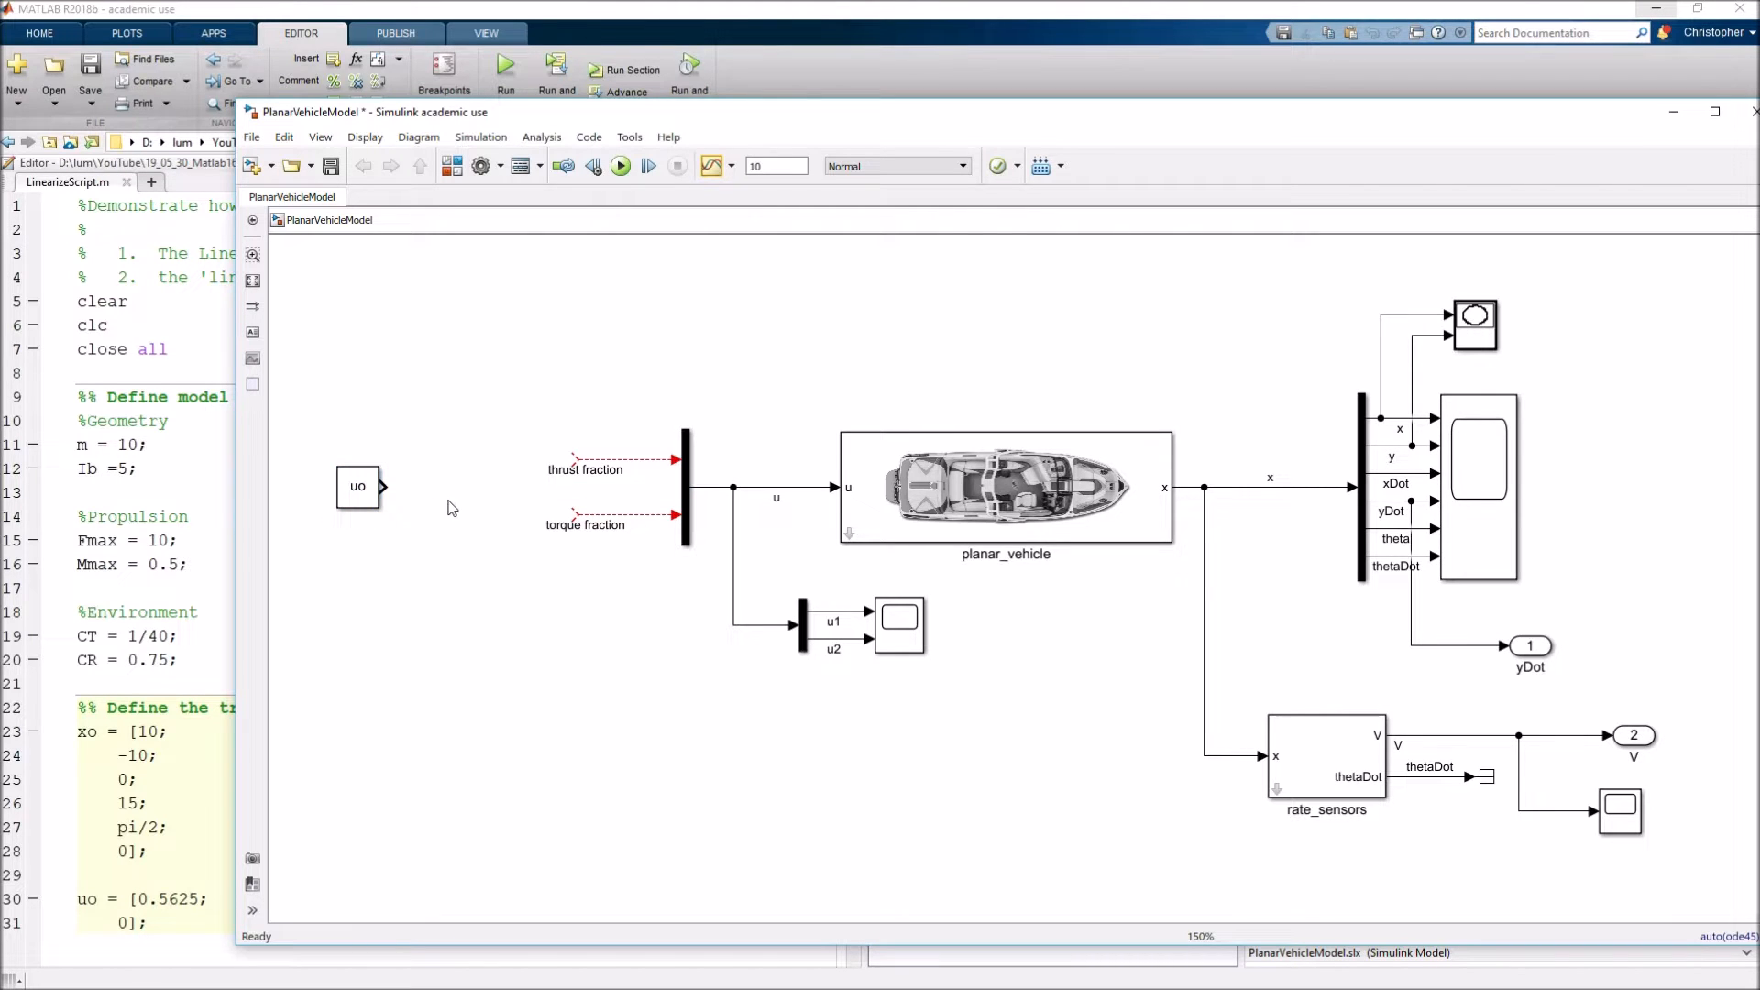
Insert a Demux block and connect it between the uo constant and the thrust fraction and torque fraction lines.
{"action": "double_click", "coordinate": [451, 507]}
{"action": "type", "text": "demux"}
{"action": "key", "text": "Return"}
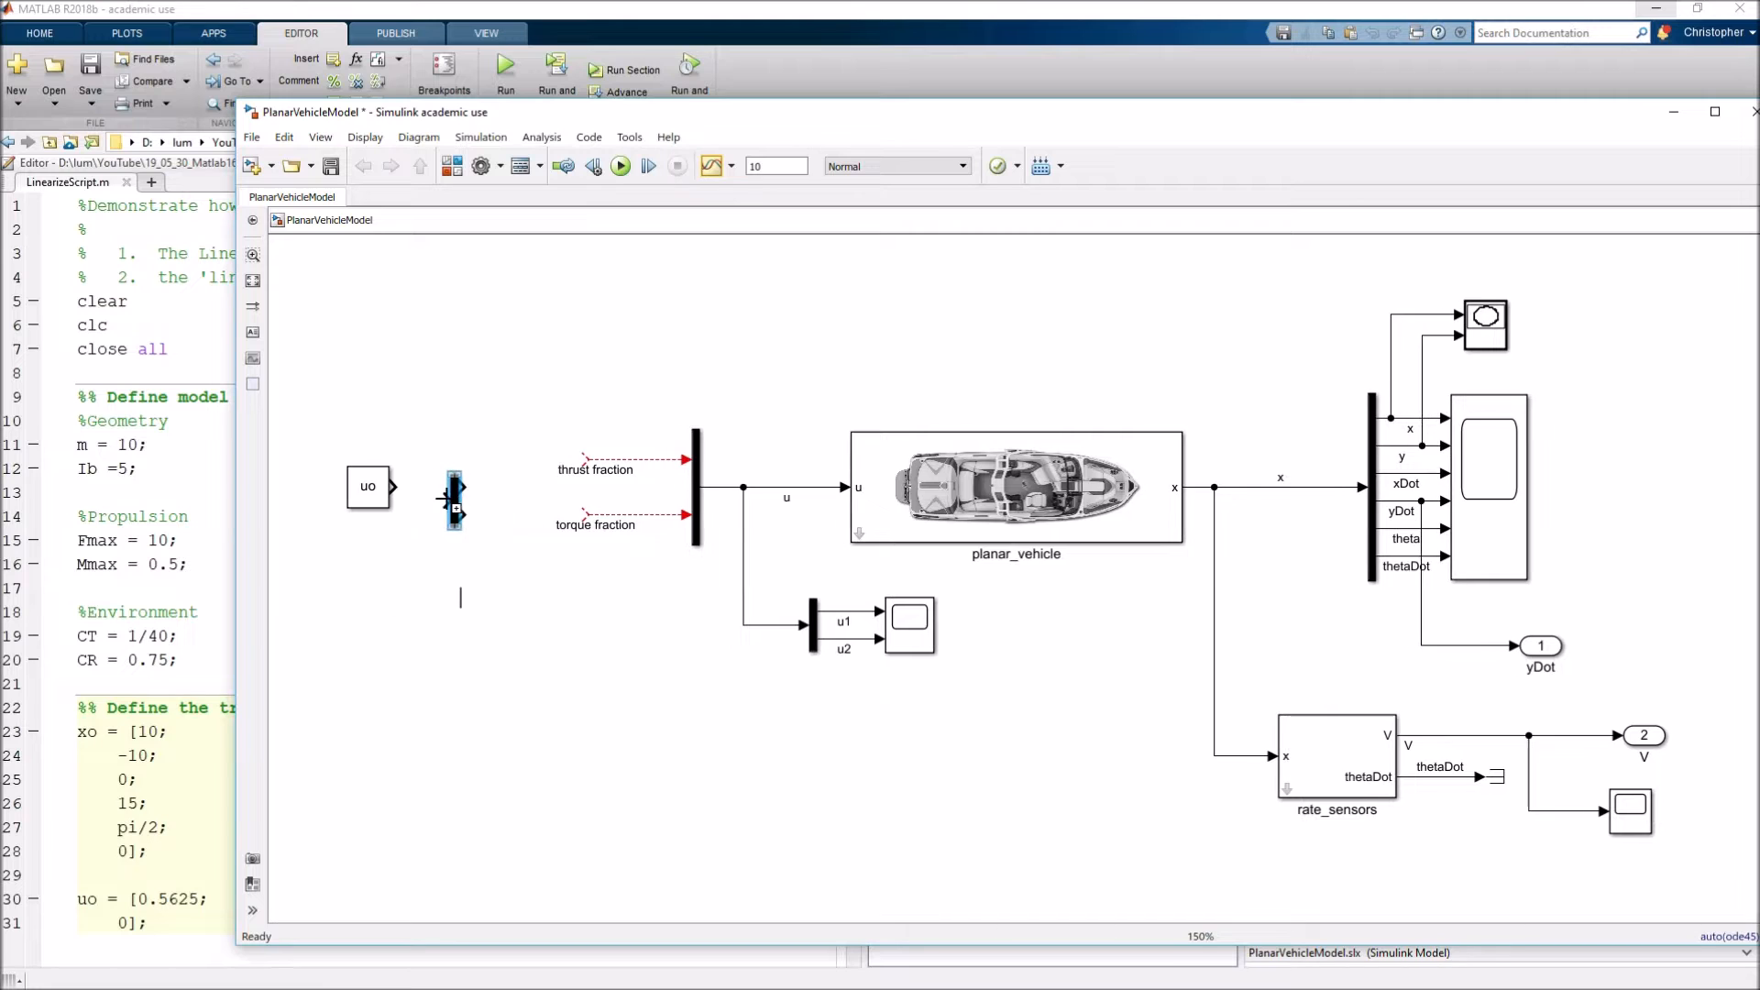
{"action": "left_click", "coordinate": [488, 513]}
{"action": "left_click_drag", "start_coordinate": [393, 487], "coordinate": [587, 474]}
{"action": "left_click", "coordinate": [455, 499]}
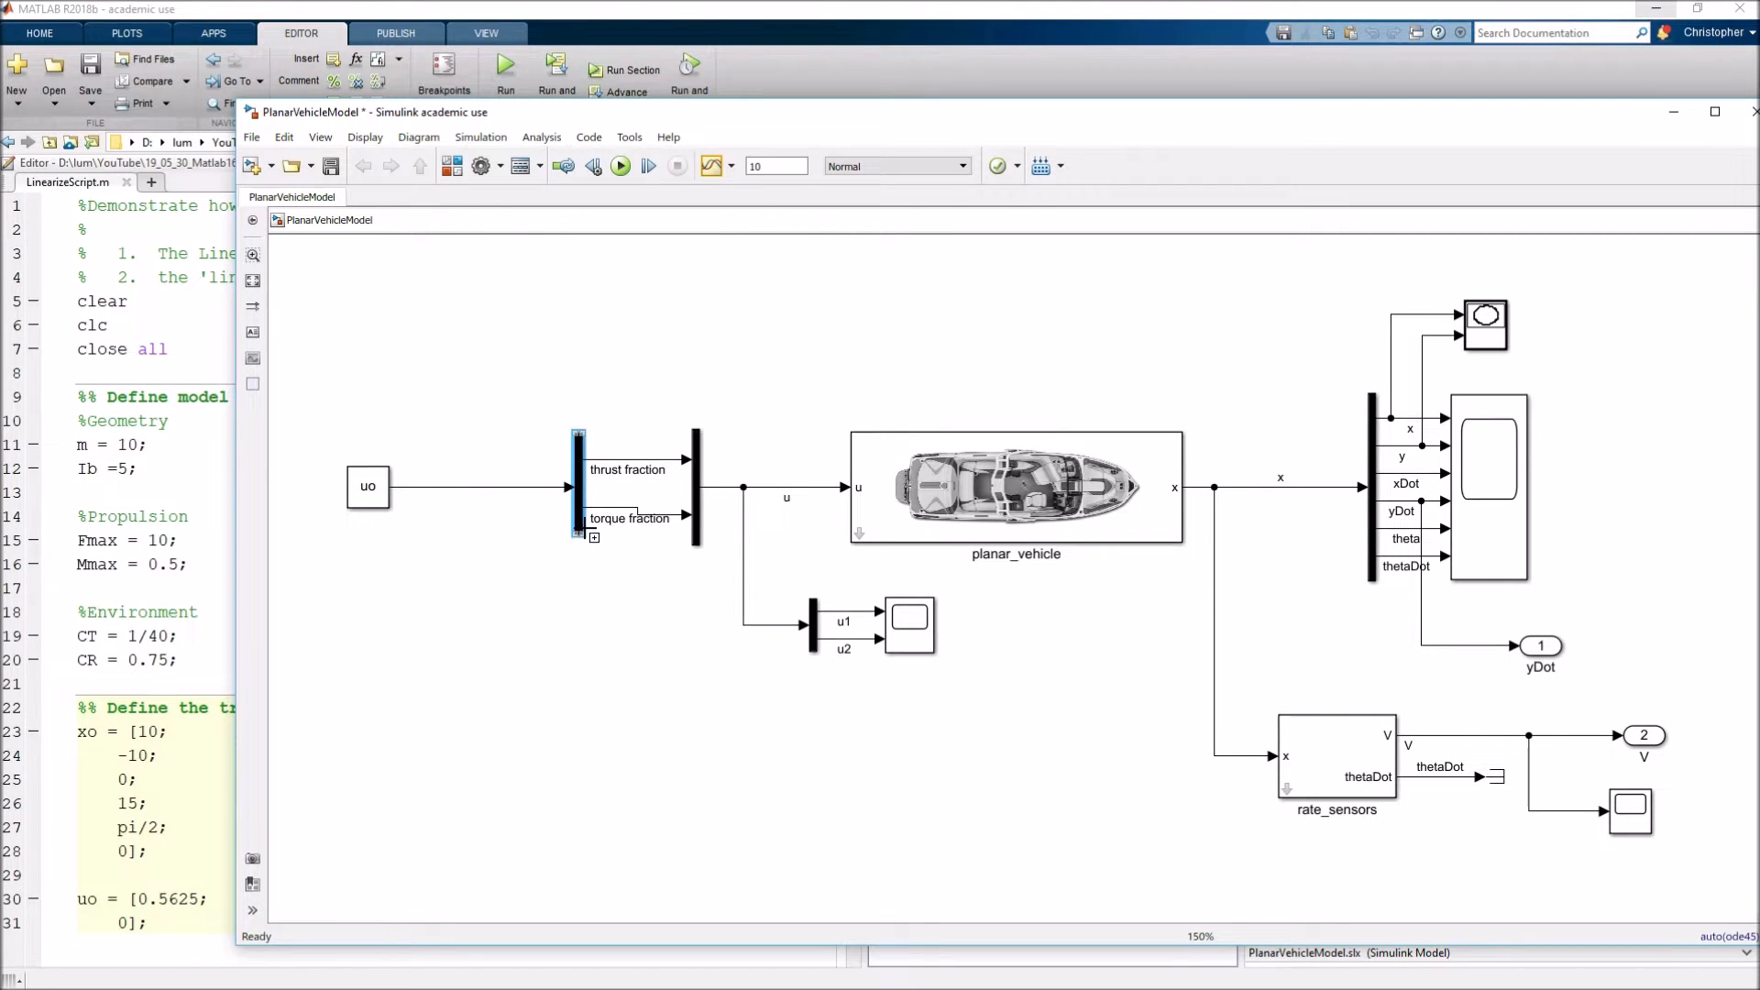
Stretch the Demux to match the Mux height, shift it away from the Mux, and move the uo block close to it.
{"action": "left_click_drag", "start_coordinate": [583, 535], "coordinate": [585, 544]}
{"action": "key", "text": "Left"}
{"action": "key", "text": "Left"}
{"action": "left_click_drag", "start_coordinate": [368, 485], "coordinate": [478, 486]}
{"action": "left_click", "coordinate": [484, 417]}
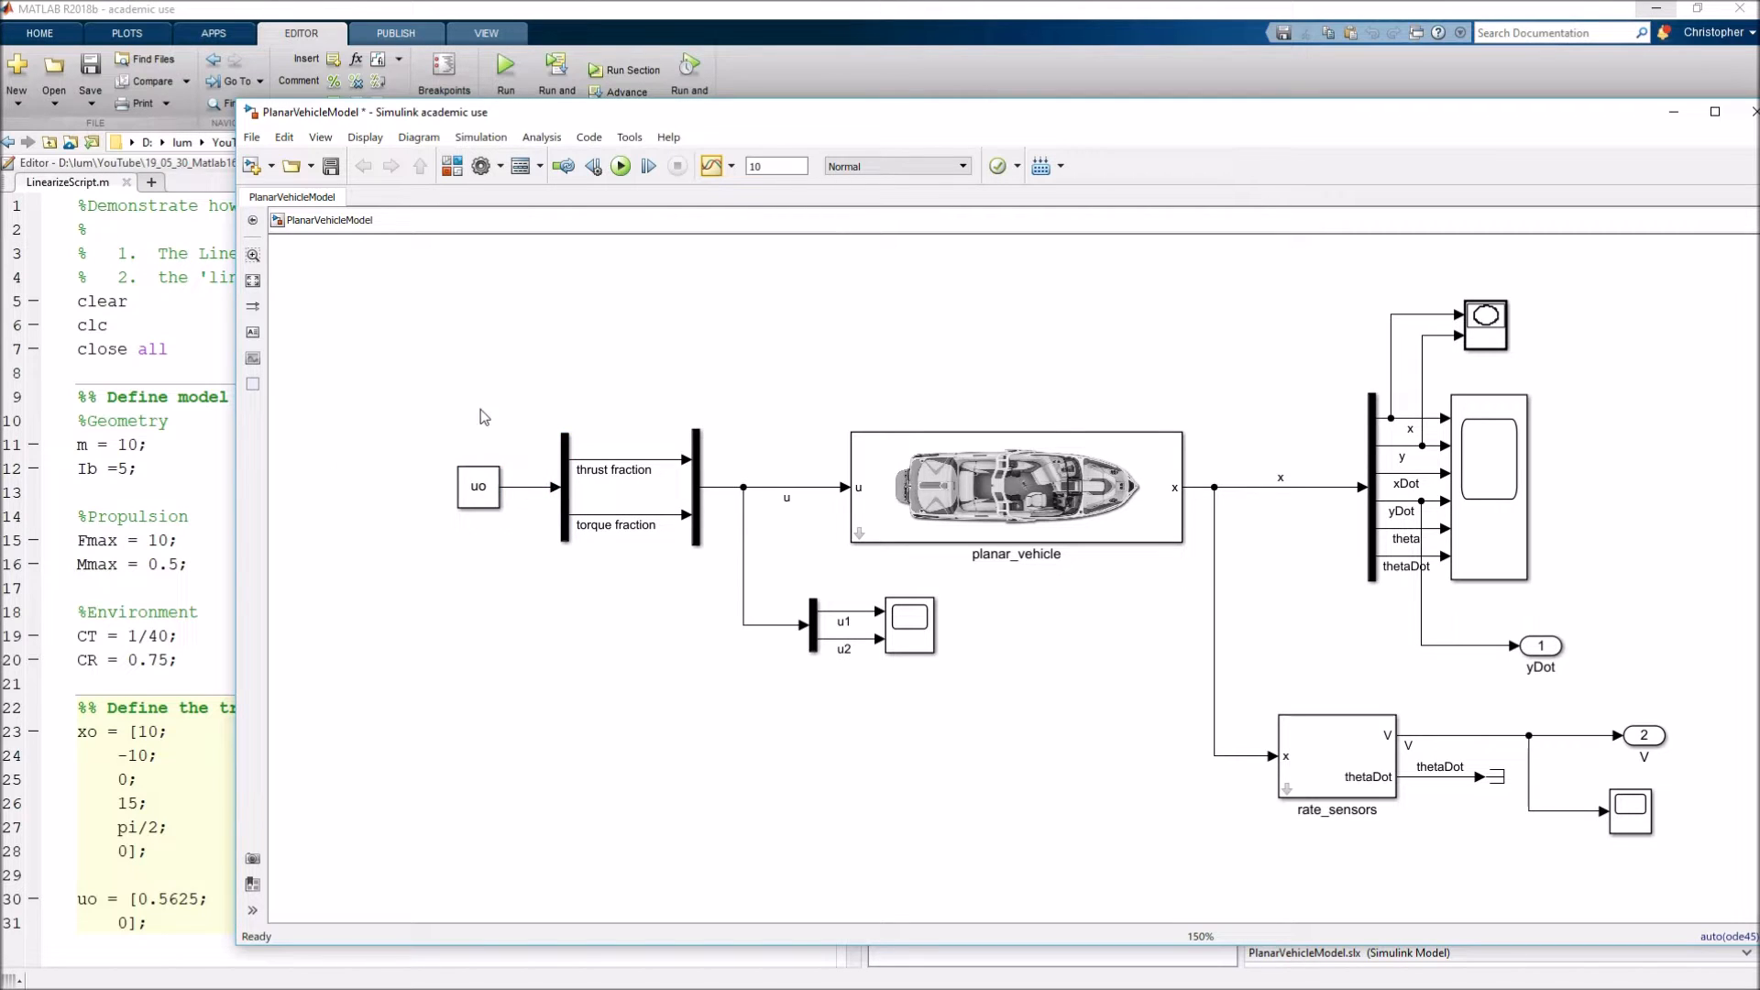
Save and simulate the model, and inspect the vehicle state responses in the large scope.
{"action": "left_click", "coordinate": [331, 166]}
{"action": "left_click", "coordinate": [620, 166]}
{"action": "double_click", "coordinate": [1503, 519]}
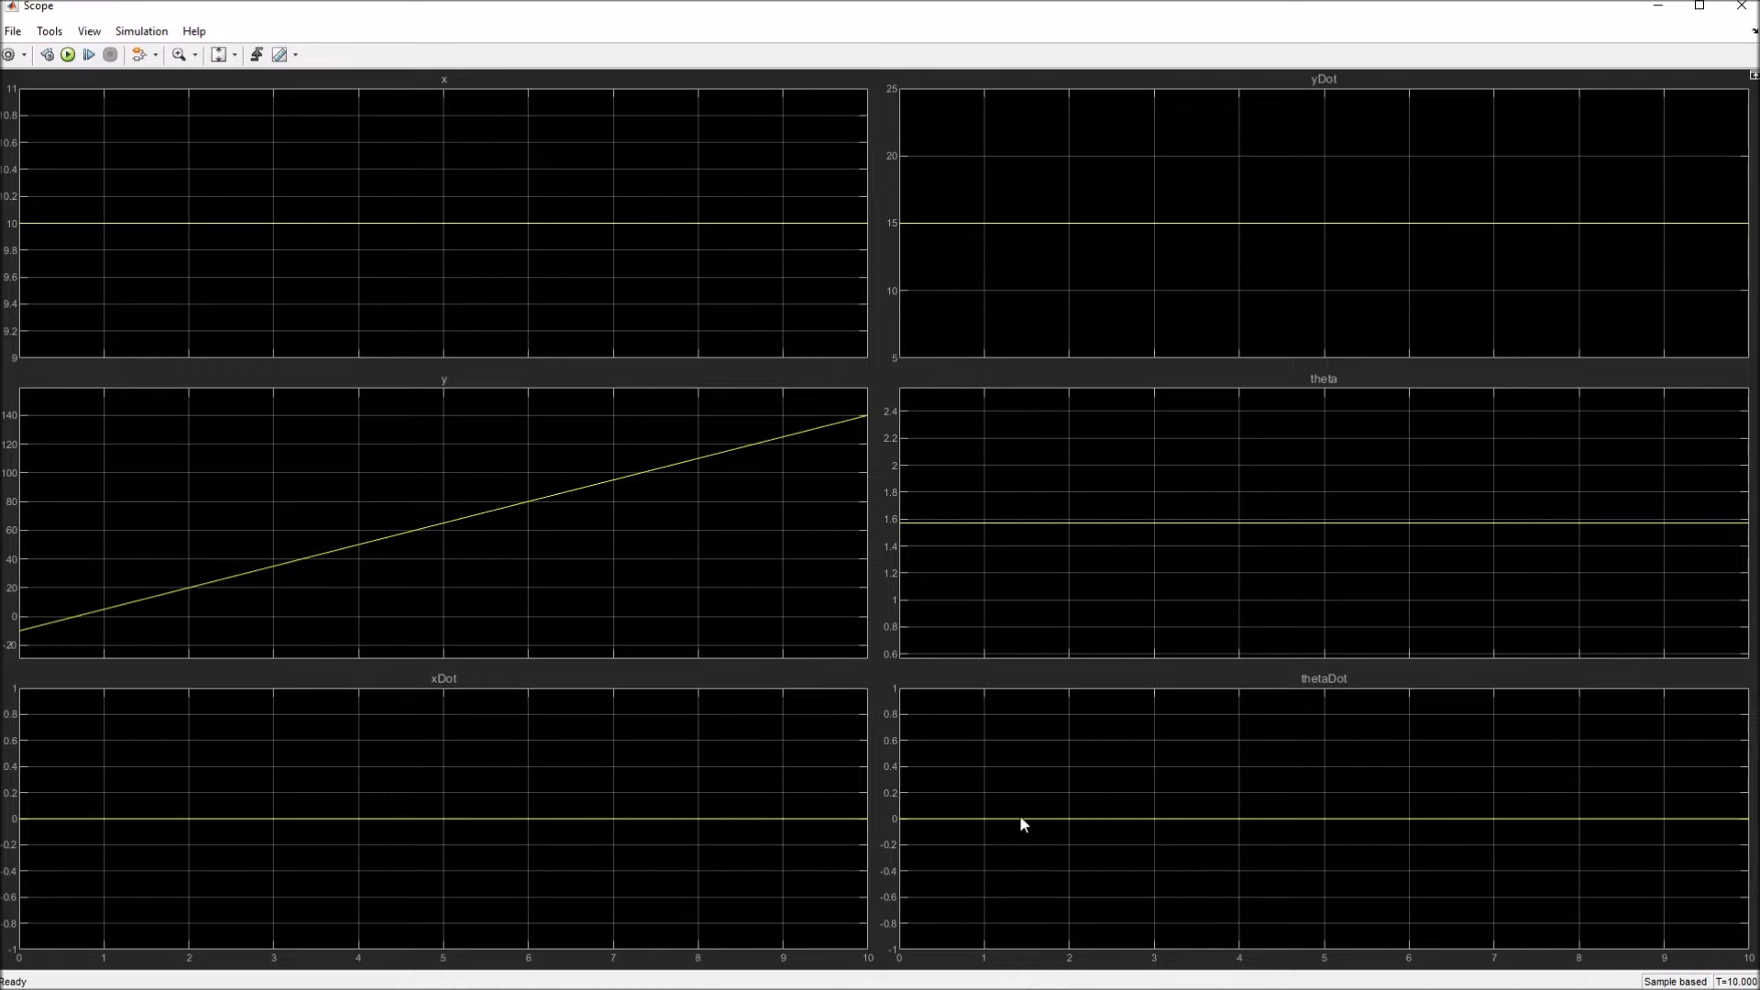
{"action": "left_click", "coordinate": [1741, 5]}
Inspect the u1 and u2 control signals in Scope1 and close the scope.
{"action": "left_click", "coordinate": [910, 637]}
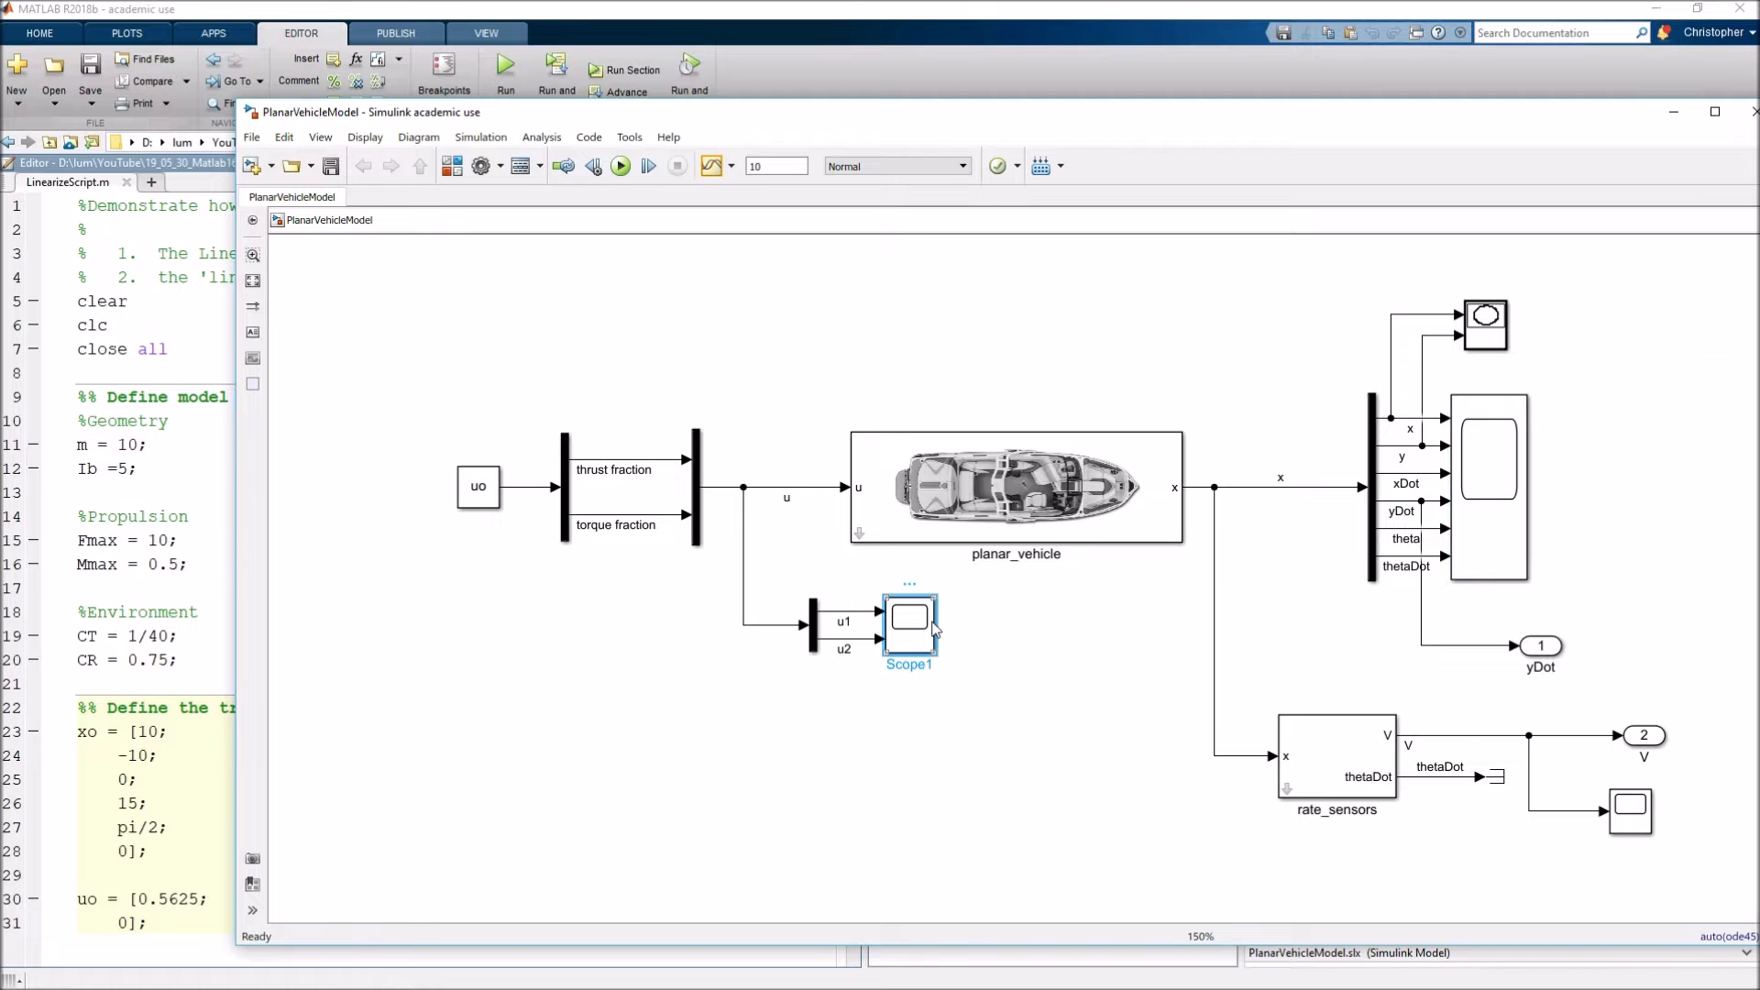
{"action": "double_click", "coordinate": [934, 628]}
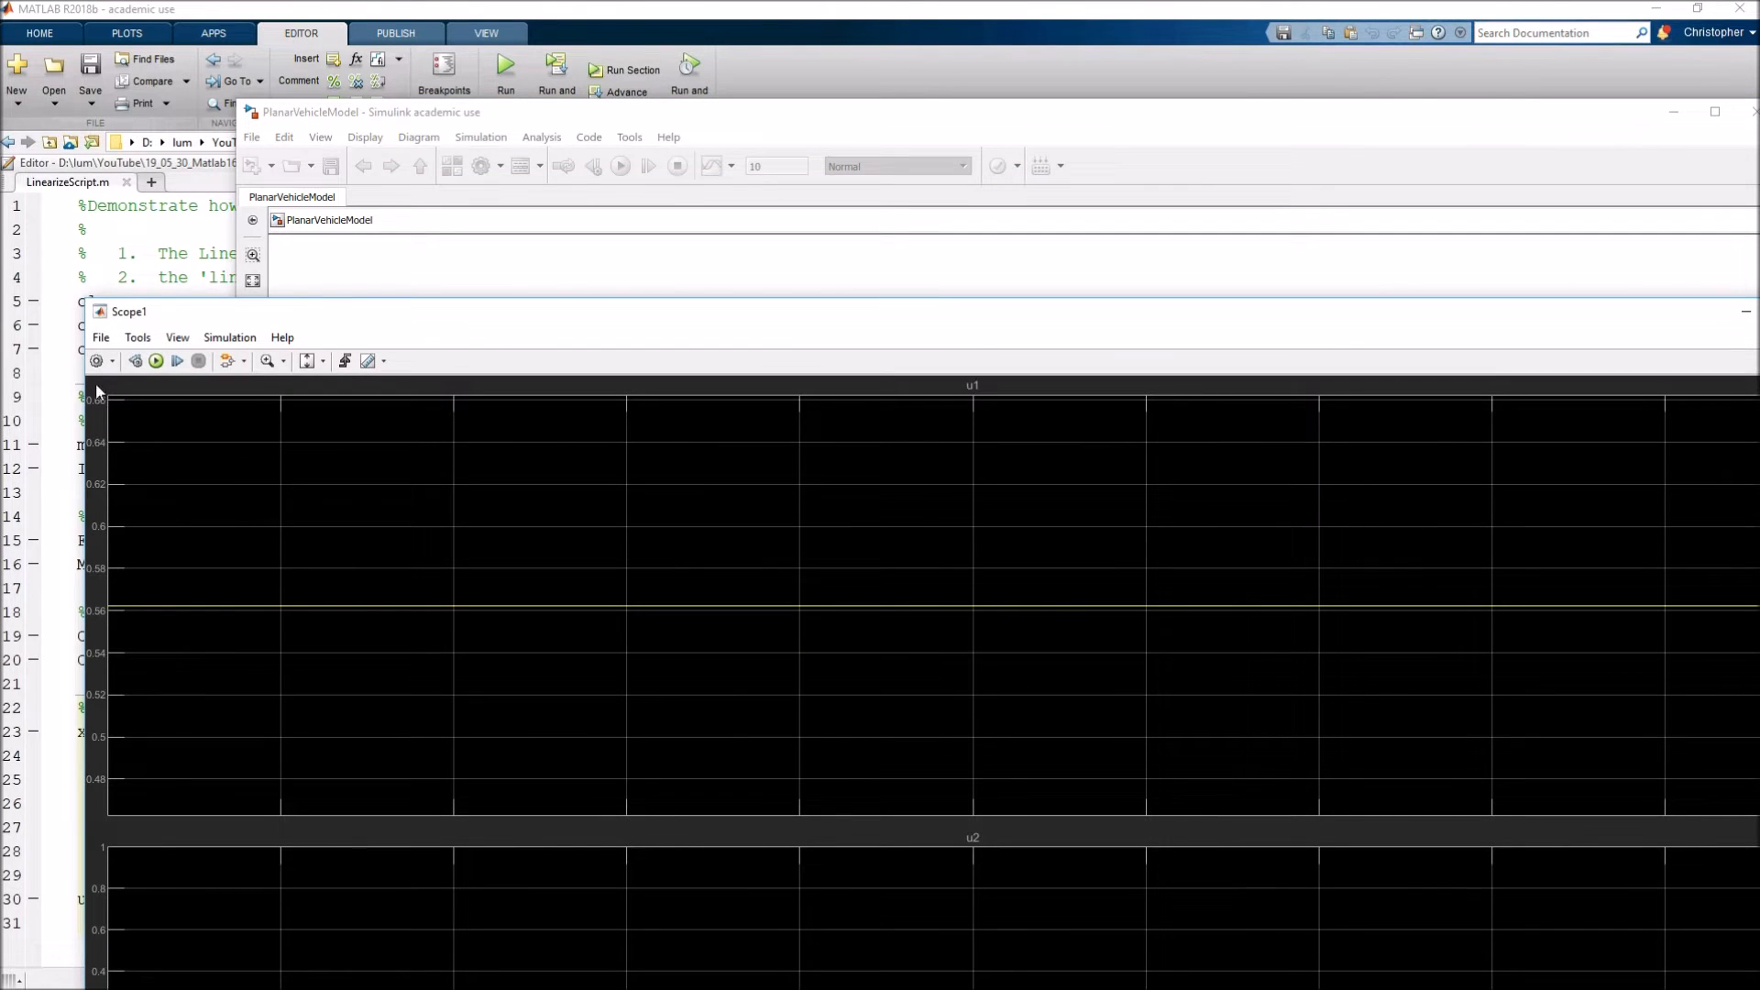
{"action": "left_click_drag", "start_coordinate": [86, 412], "coordinate": [97, 413]}
{"action": "left_click_drag", "start_coordinate": [286, 390], "coordinate": [1042, 371]}
{"action": "left_click_drag", "start_coordinate": [1592, 321], "coordinate": [1516, 70]}
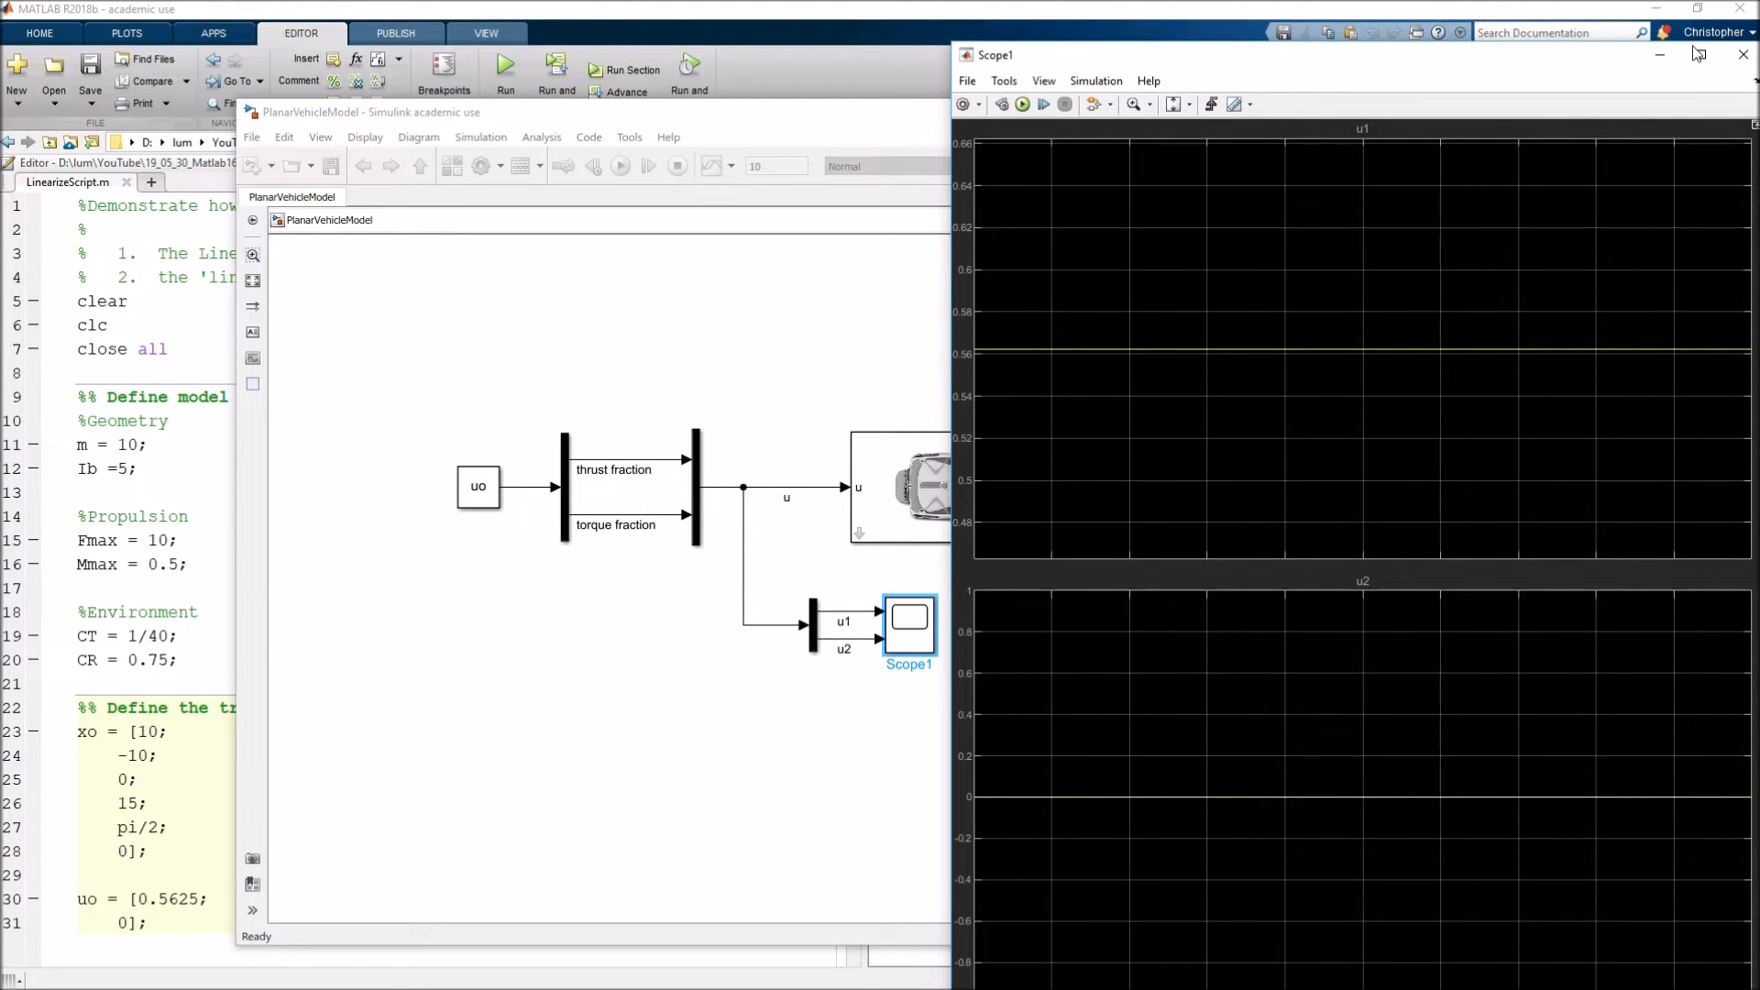
{"action": "left_click_drag", "start_coordinate": [1421, 73], "coordinate": [931, 124]}
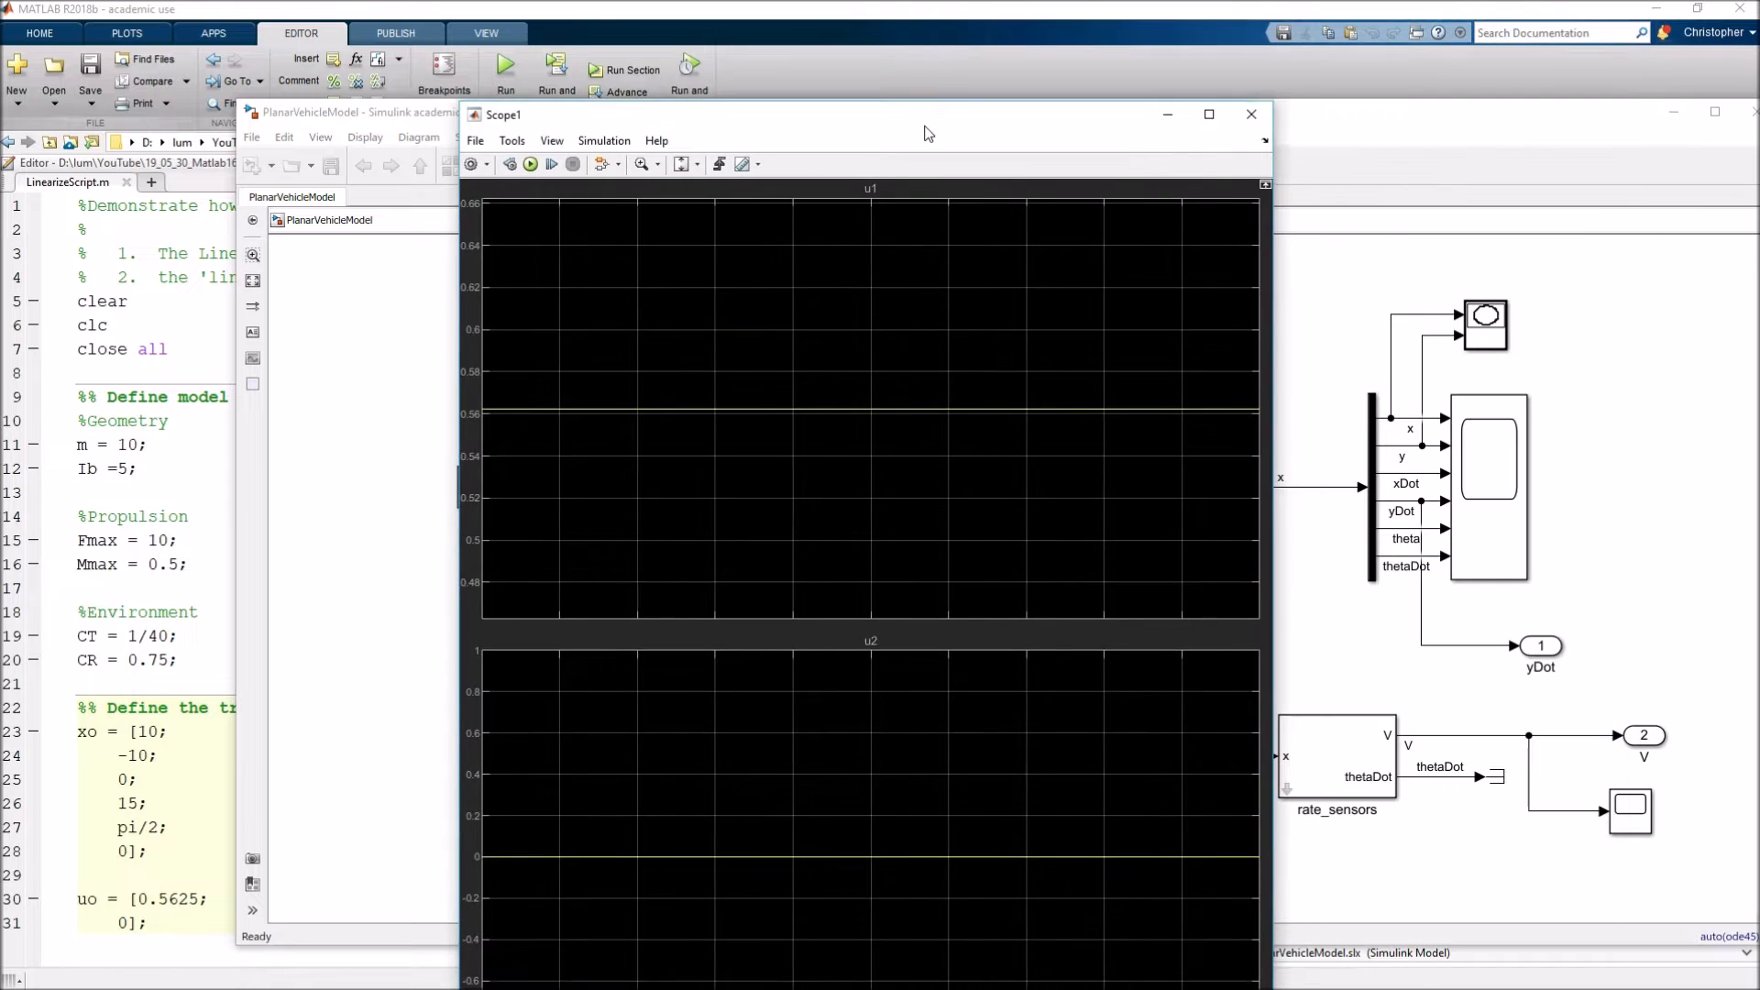
{"action": "left_click", "coordinate": [1257, 110]}
{"action": "left_click", "coordinate": [853, 349]}
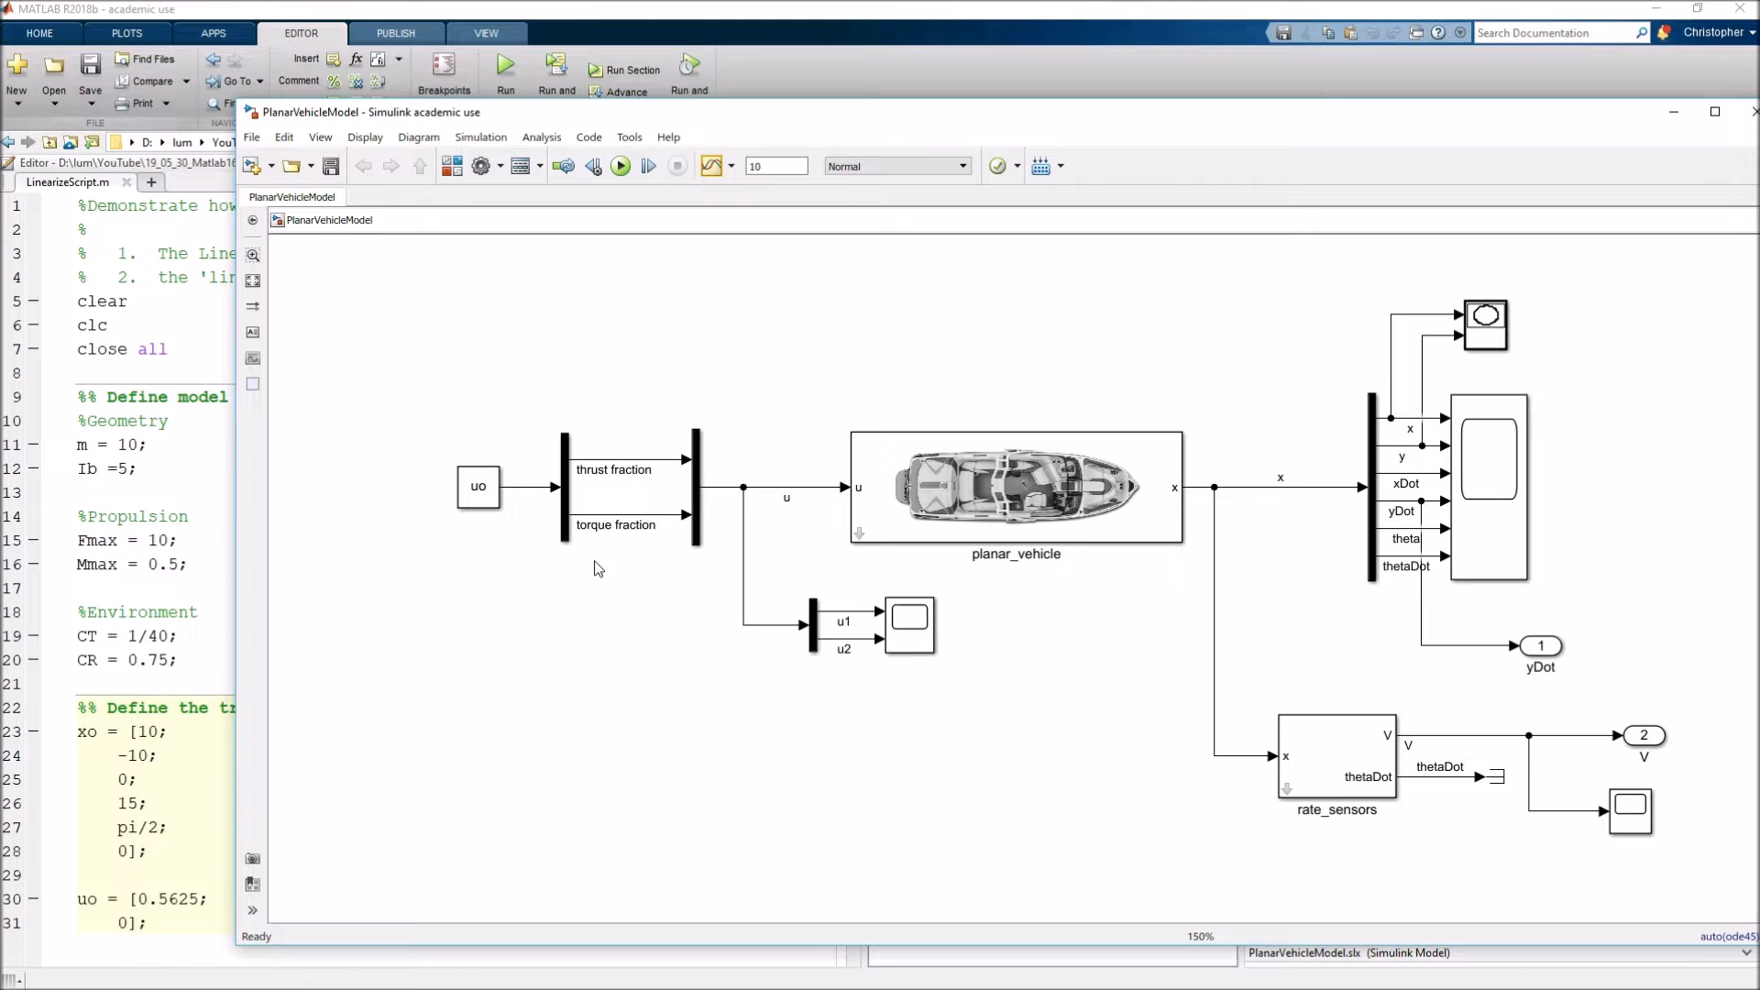
Mark the thrust fraction signal as an Input Perturbation linear analysis point.
{"action": "left_click", "coordinate": [653, 461]}
{"action": "left_click", "coordinate": [1454, 737]}
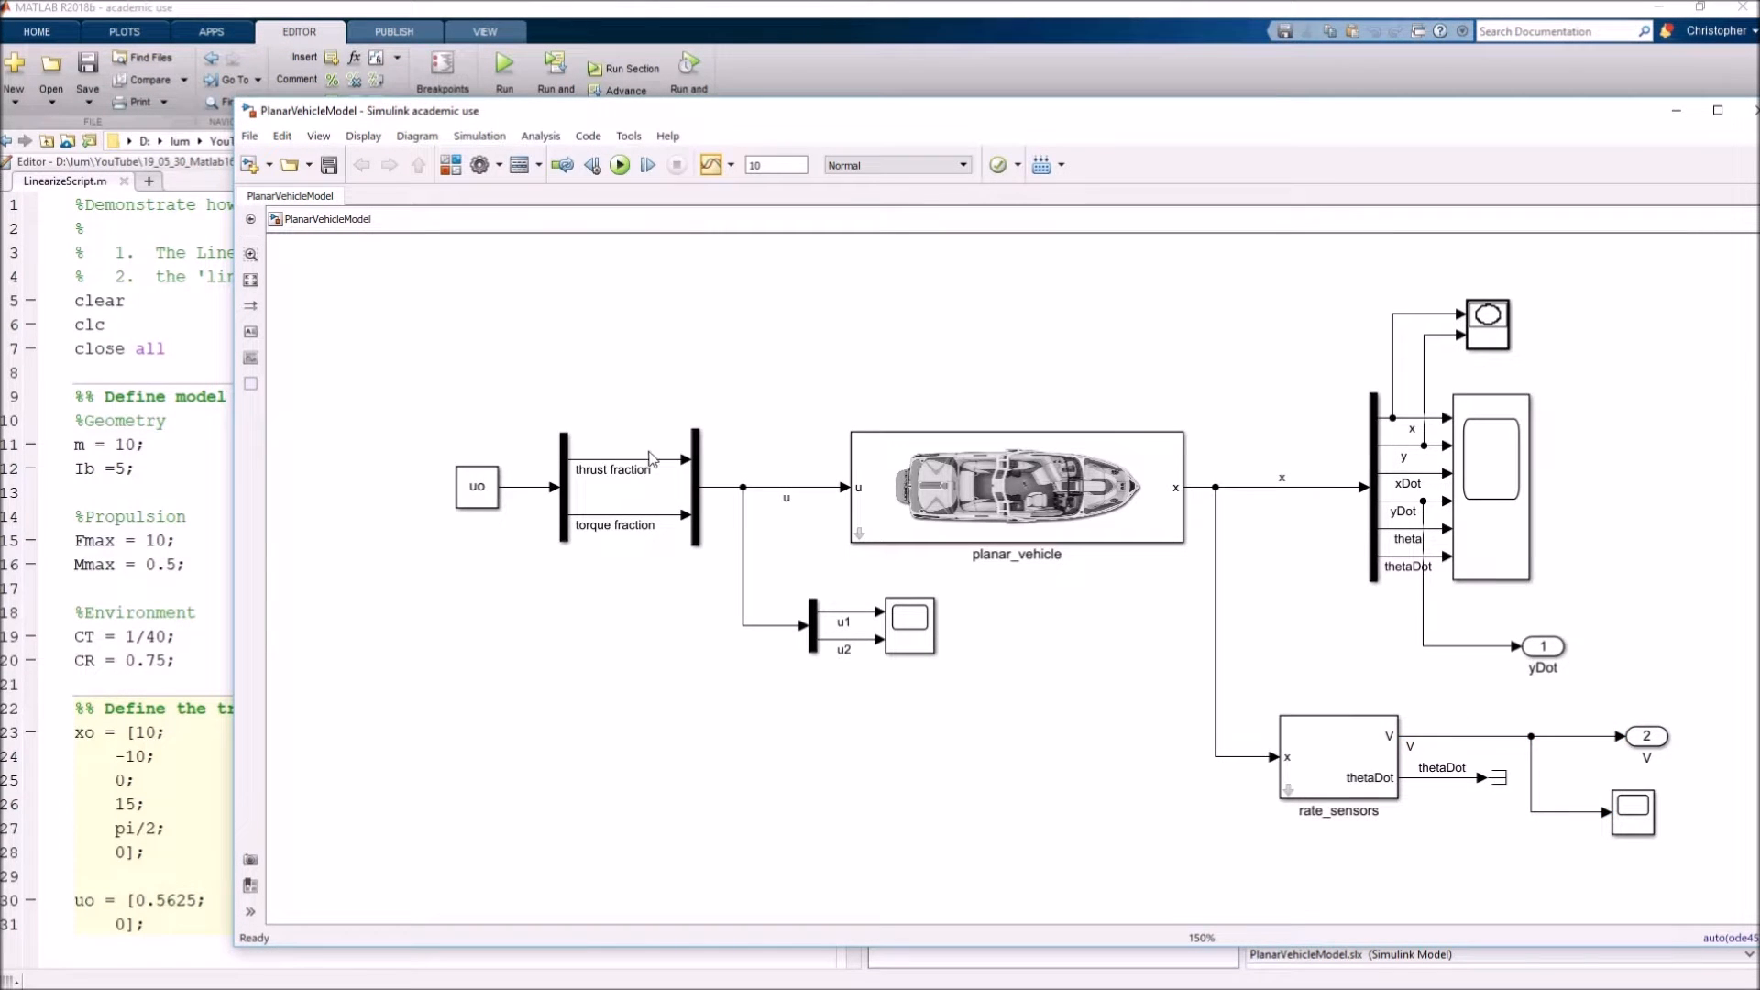
{"action": "left_click", "coordinate": [663, 467]}
{"action": "right_click", "coordinate": [666, 469]}
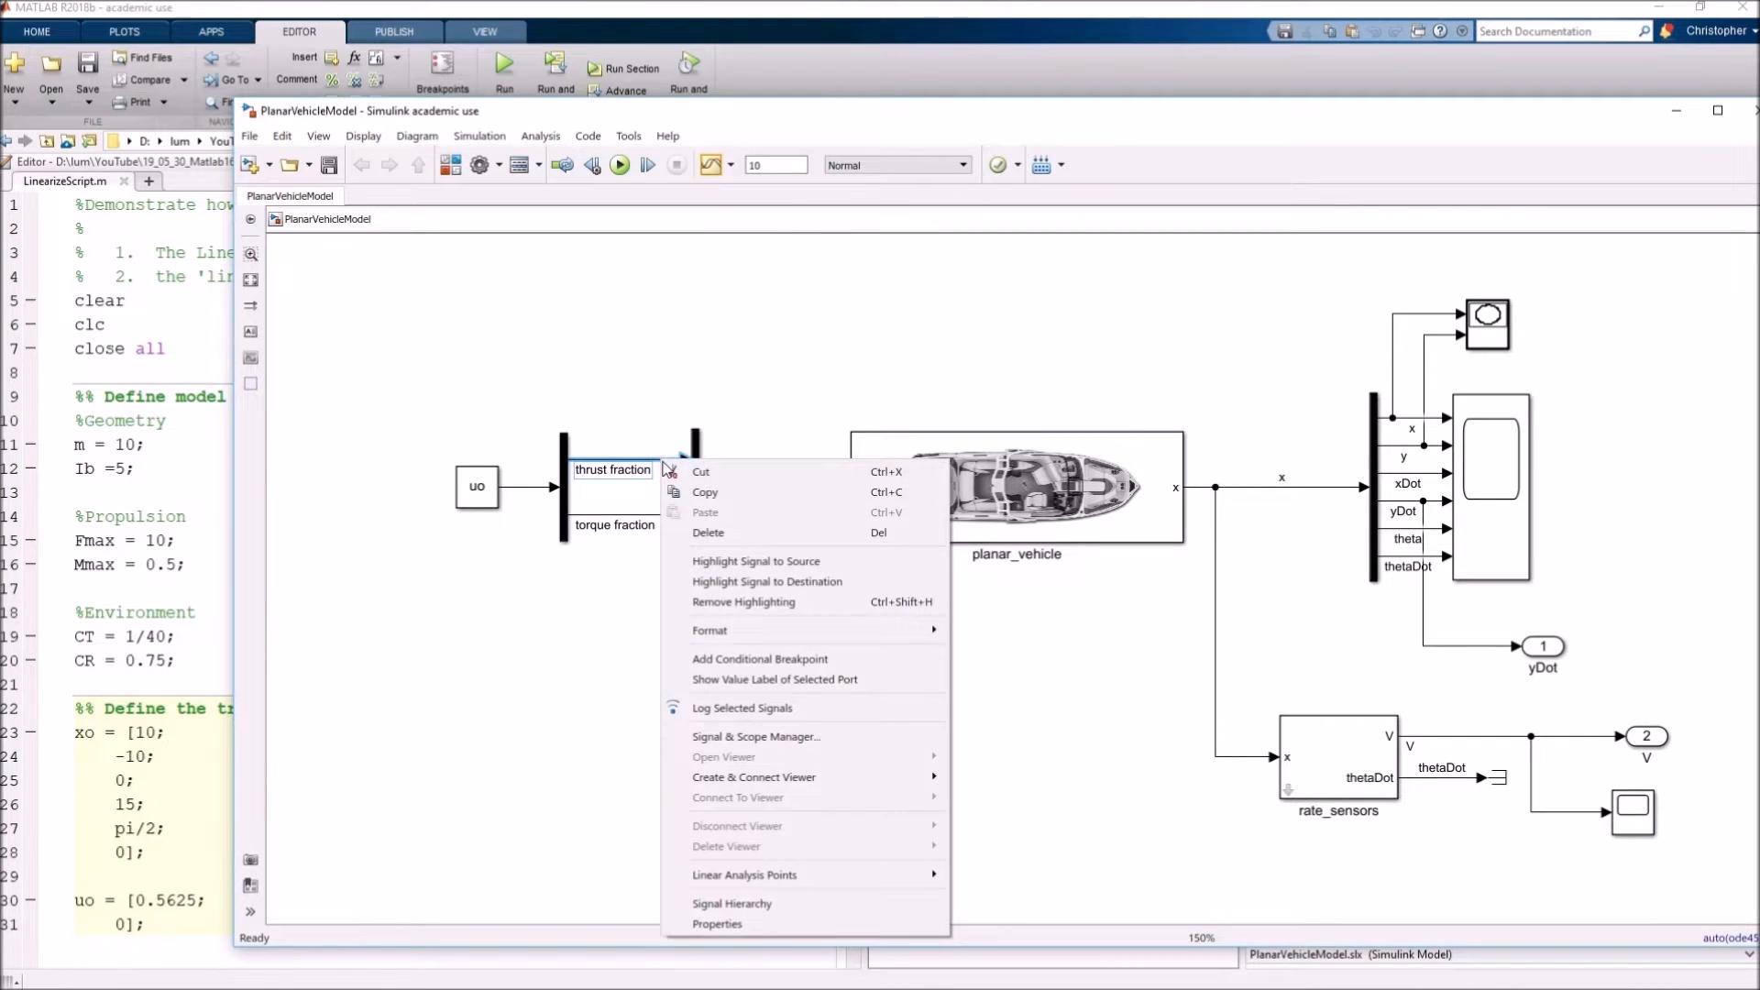
{"action": "mouse_move", "coordinate": [822, 881]}
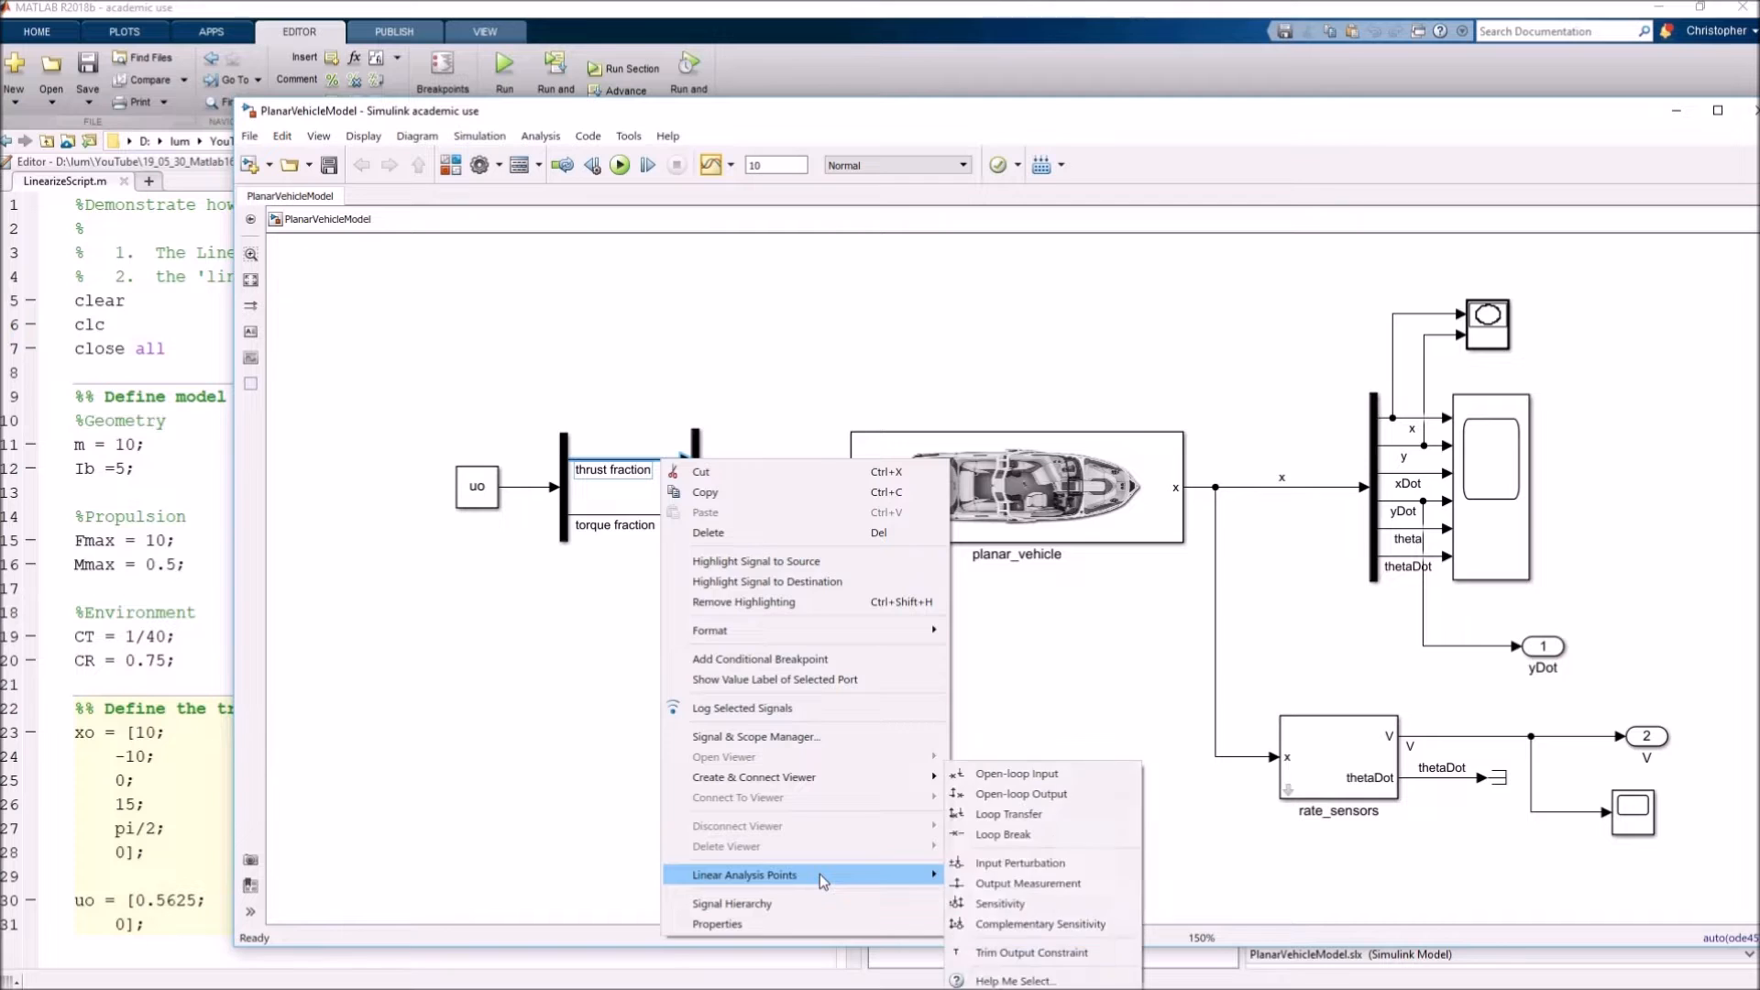
{"action": "left_click", "coordinate": [1096, 869]}
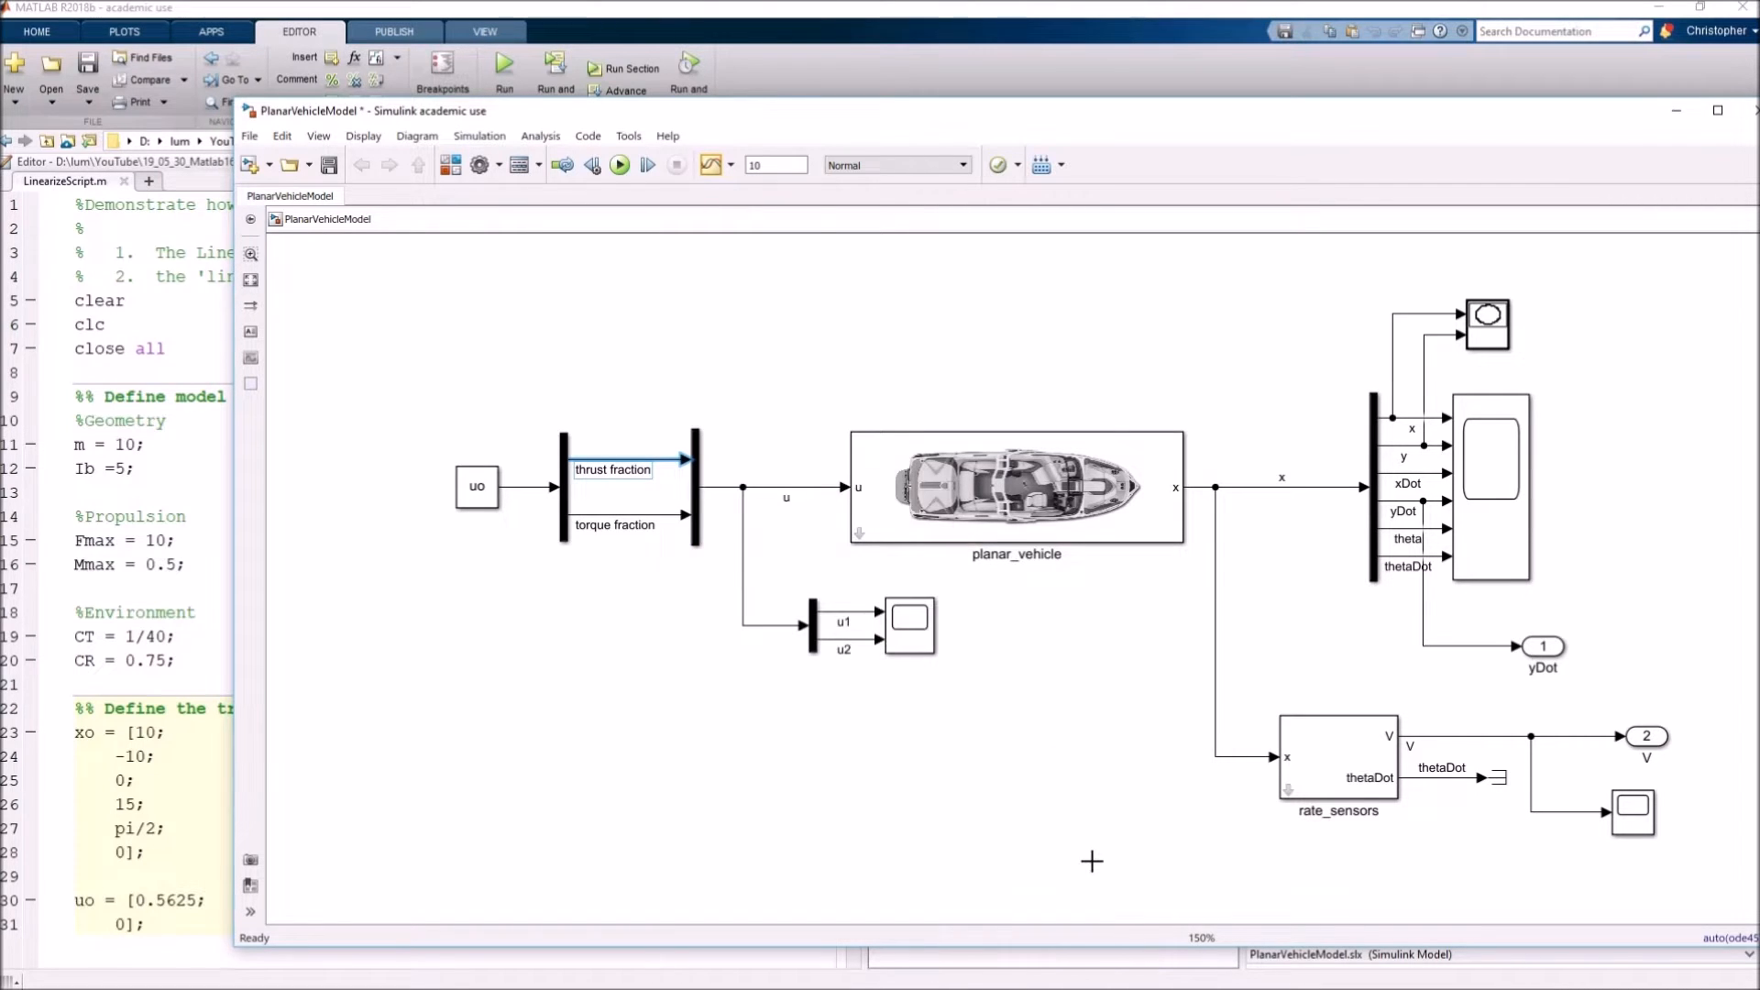
{"action": "left_click", "coordinate": [589, 442]}
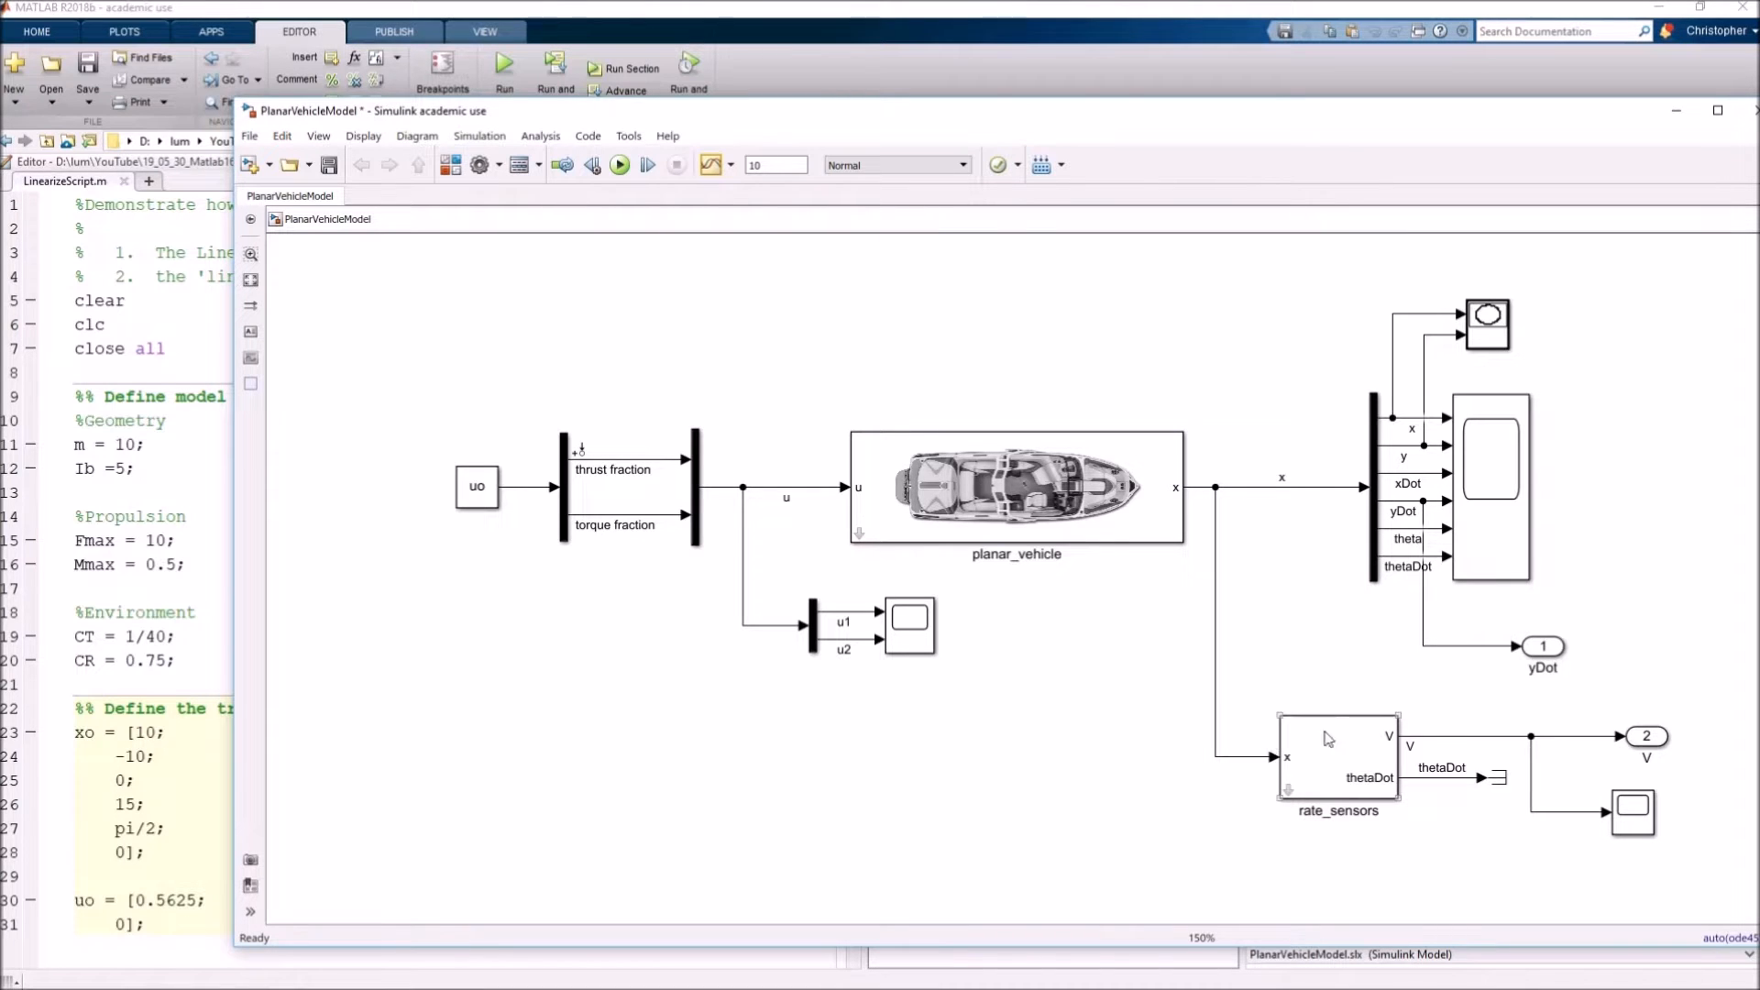
Mark the V signal leaving the rate_sensors block as an Output Measurement linear analysis point.
{"action": "left_click", "coordinate": [1484, 743]}
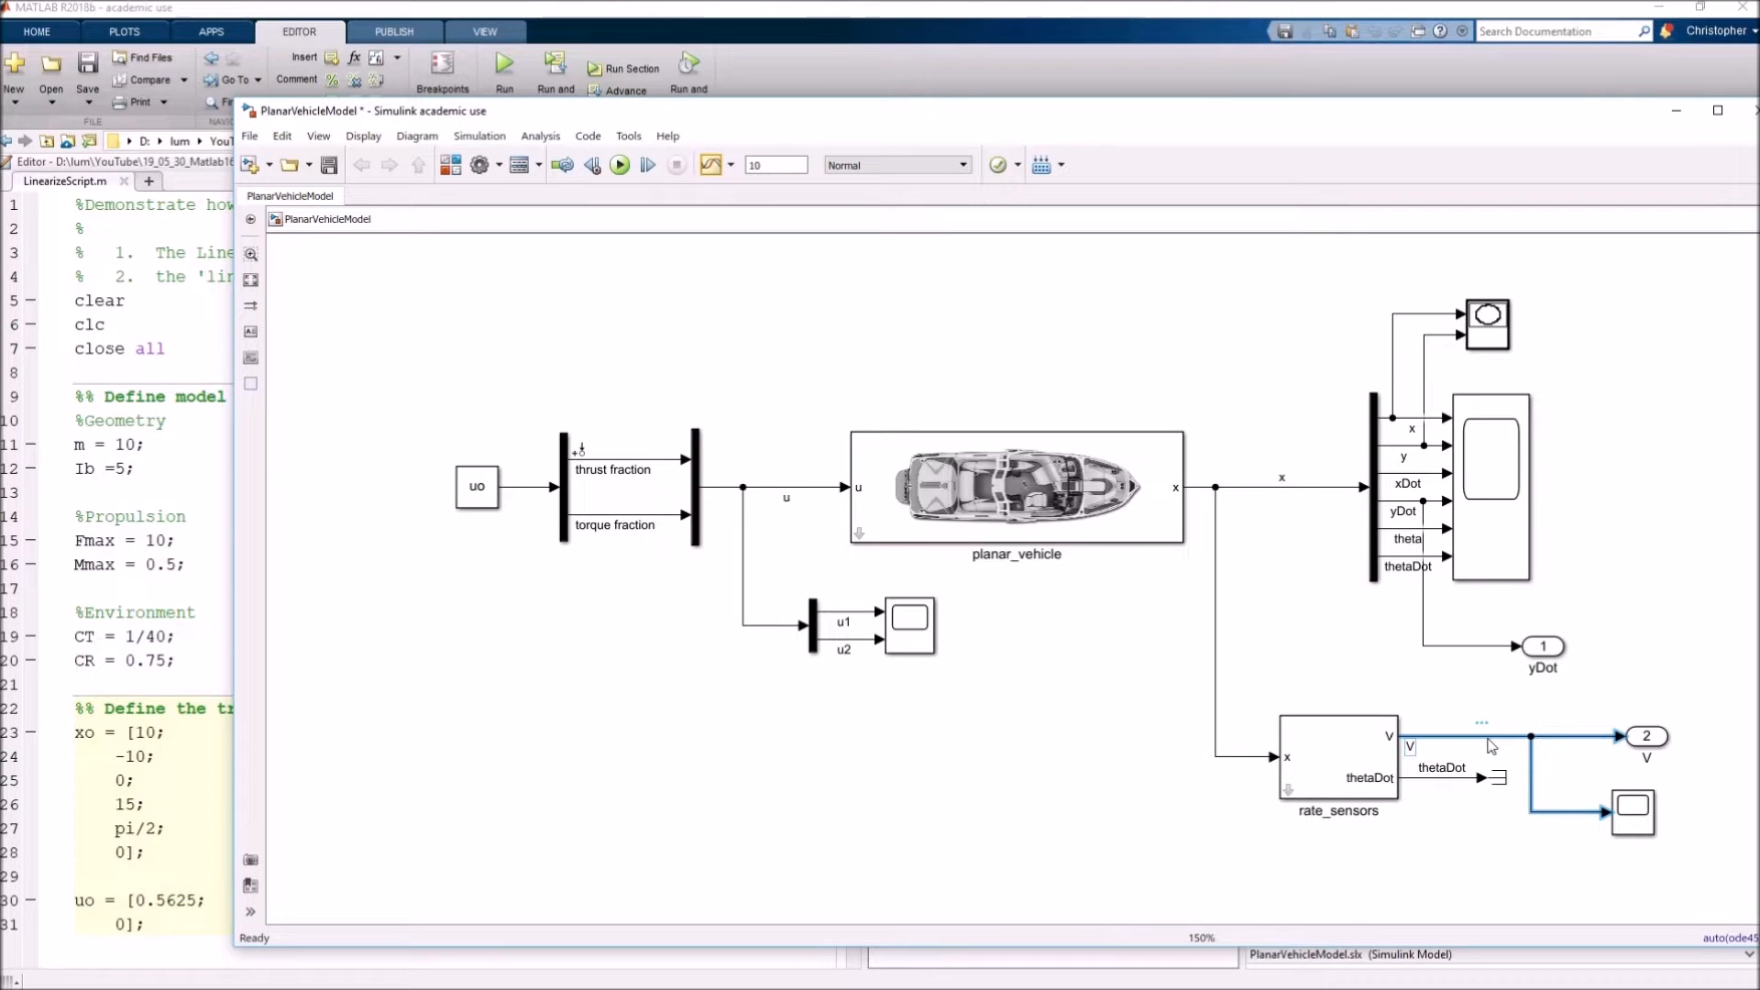
{"action": "right_click", "coordinate": [1491, 745]}
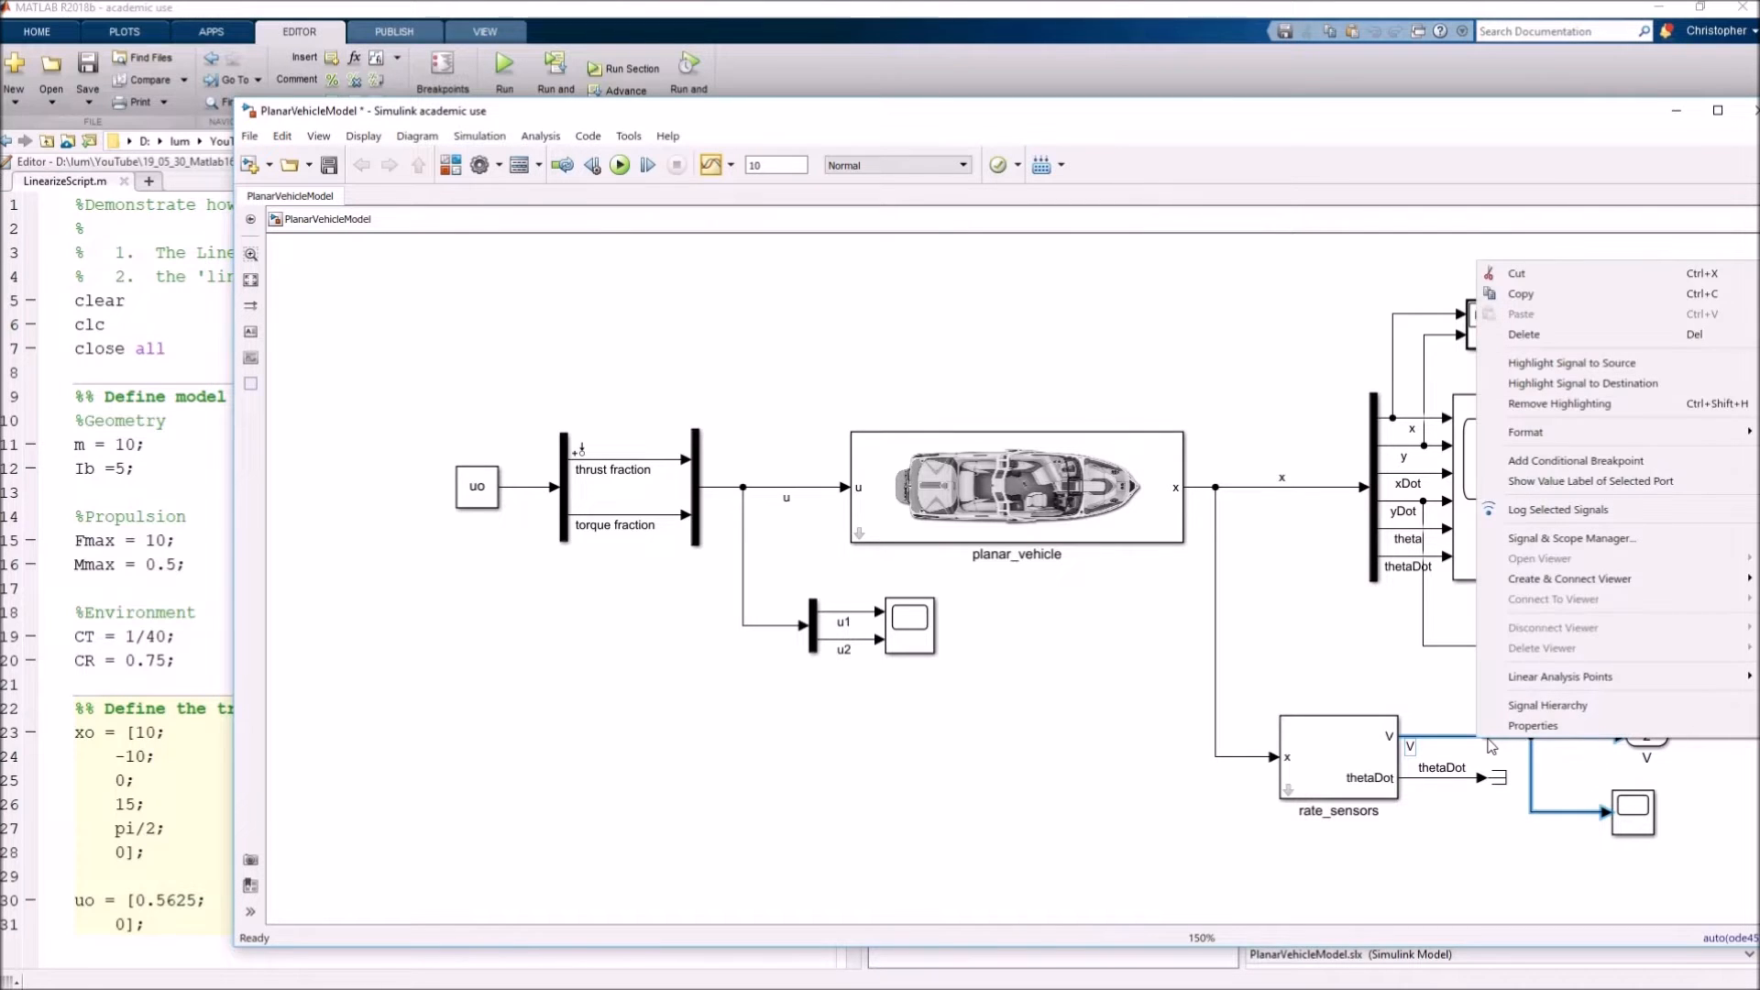
{"action": "mouse_move", "coordinate": [1501, 685]}
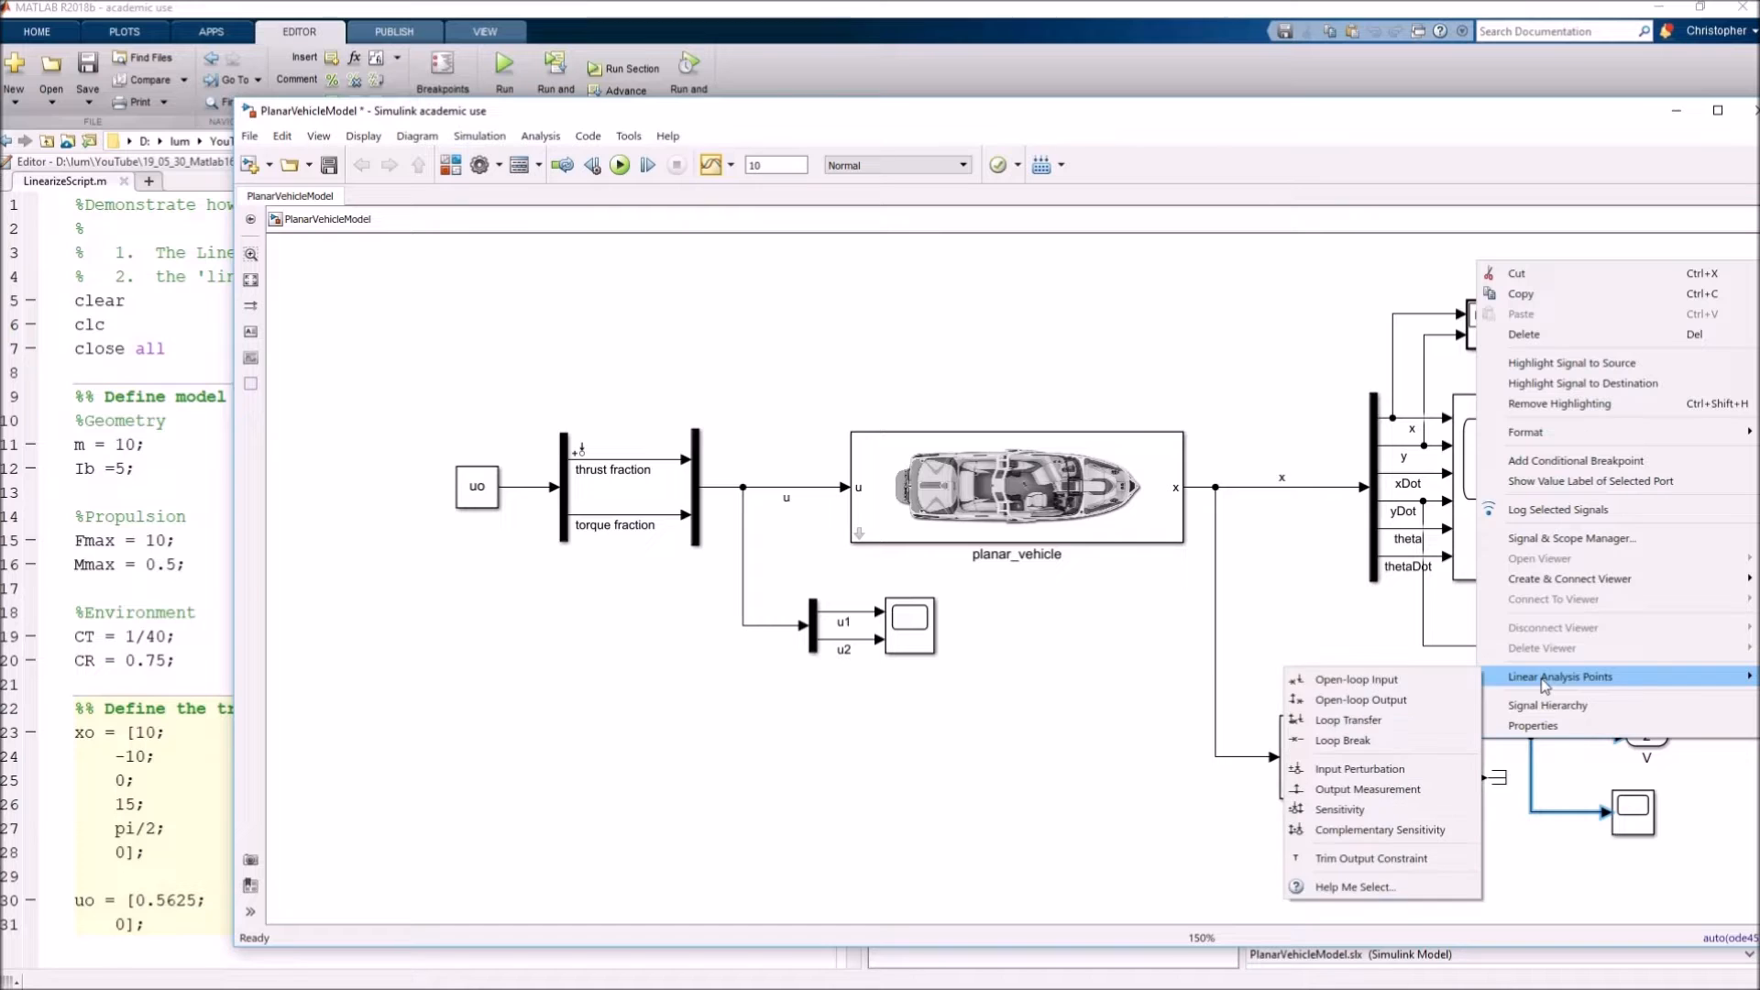
{"action": "left_click", "coordinate": [1383, 790]}
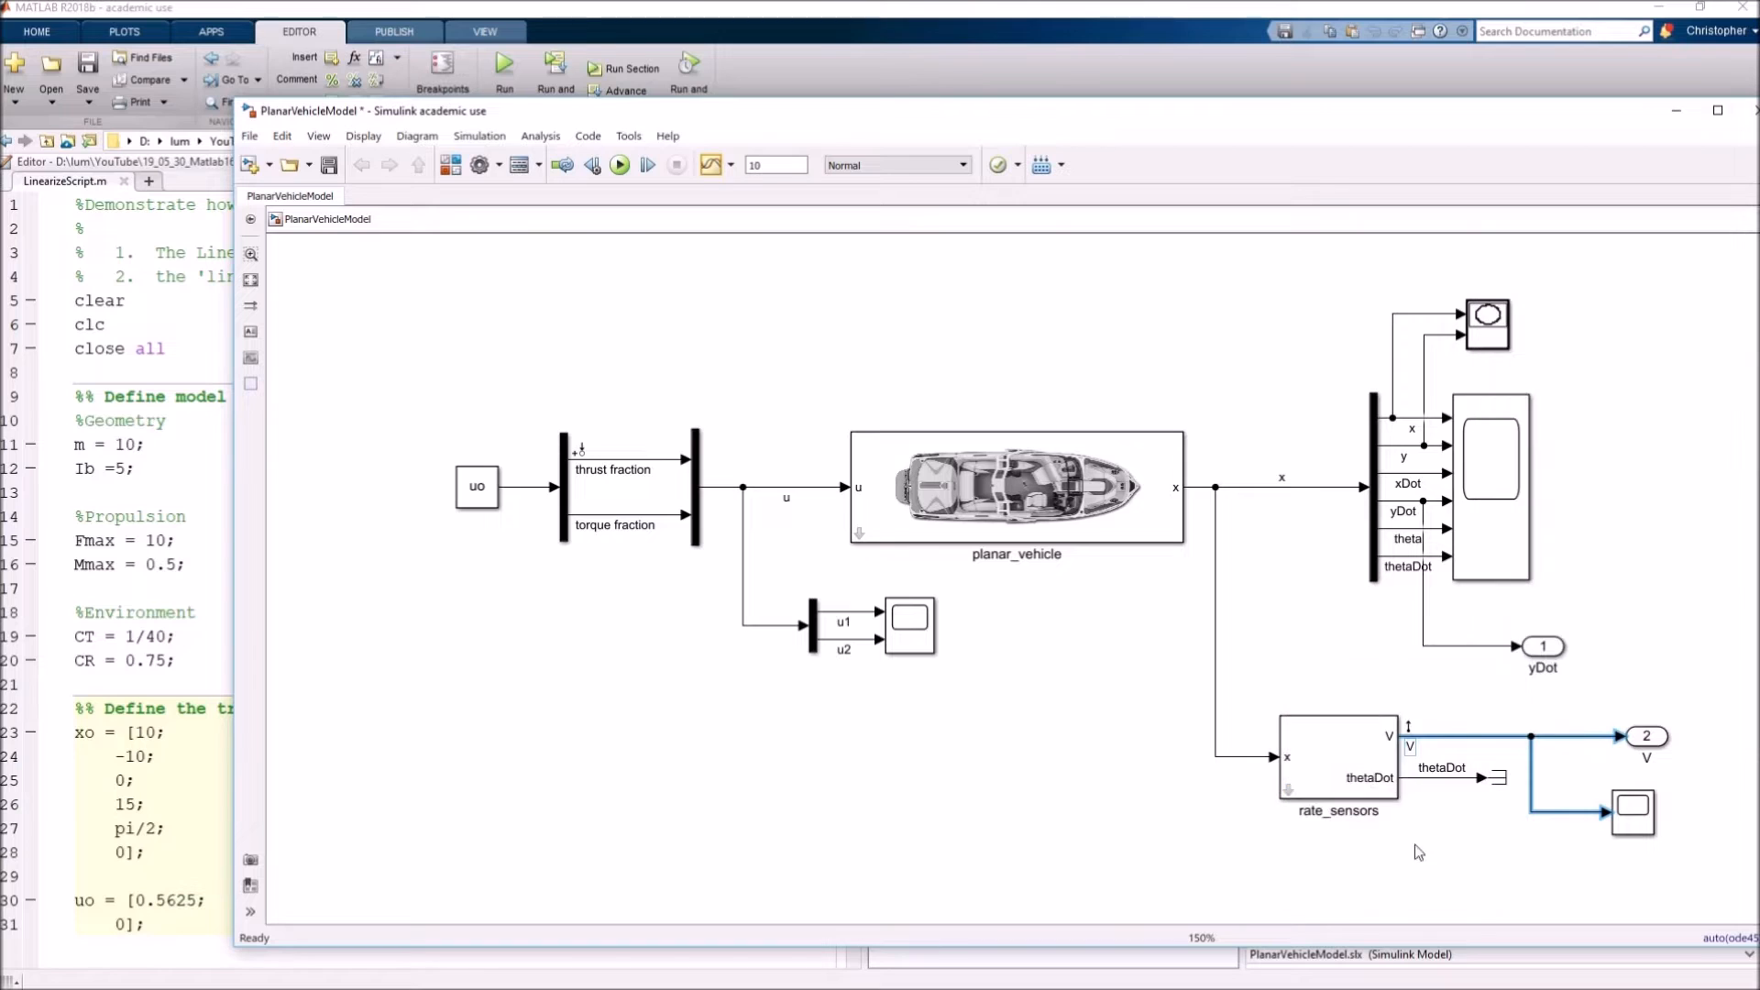
Save the Simulink model, open the Linear Analysis Tool for linear analysis of it, and maximize the tool's window.
{"action": "left_click", "coordinate": [1324, 643]}
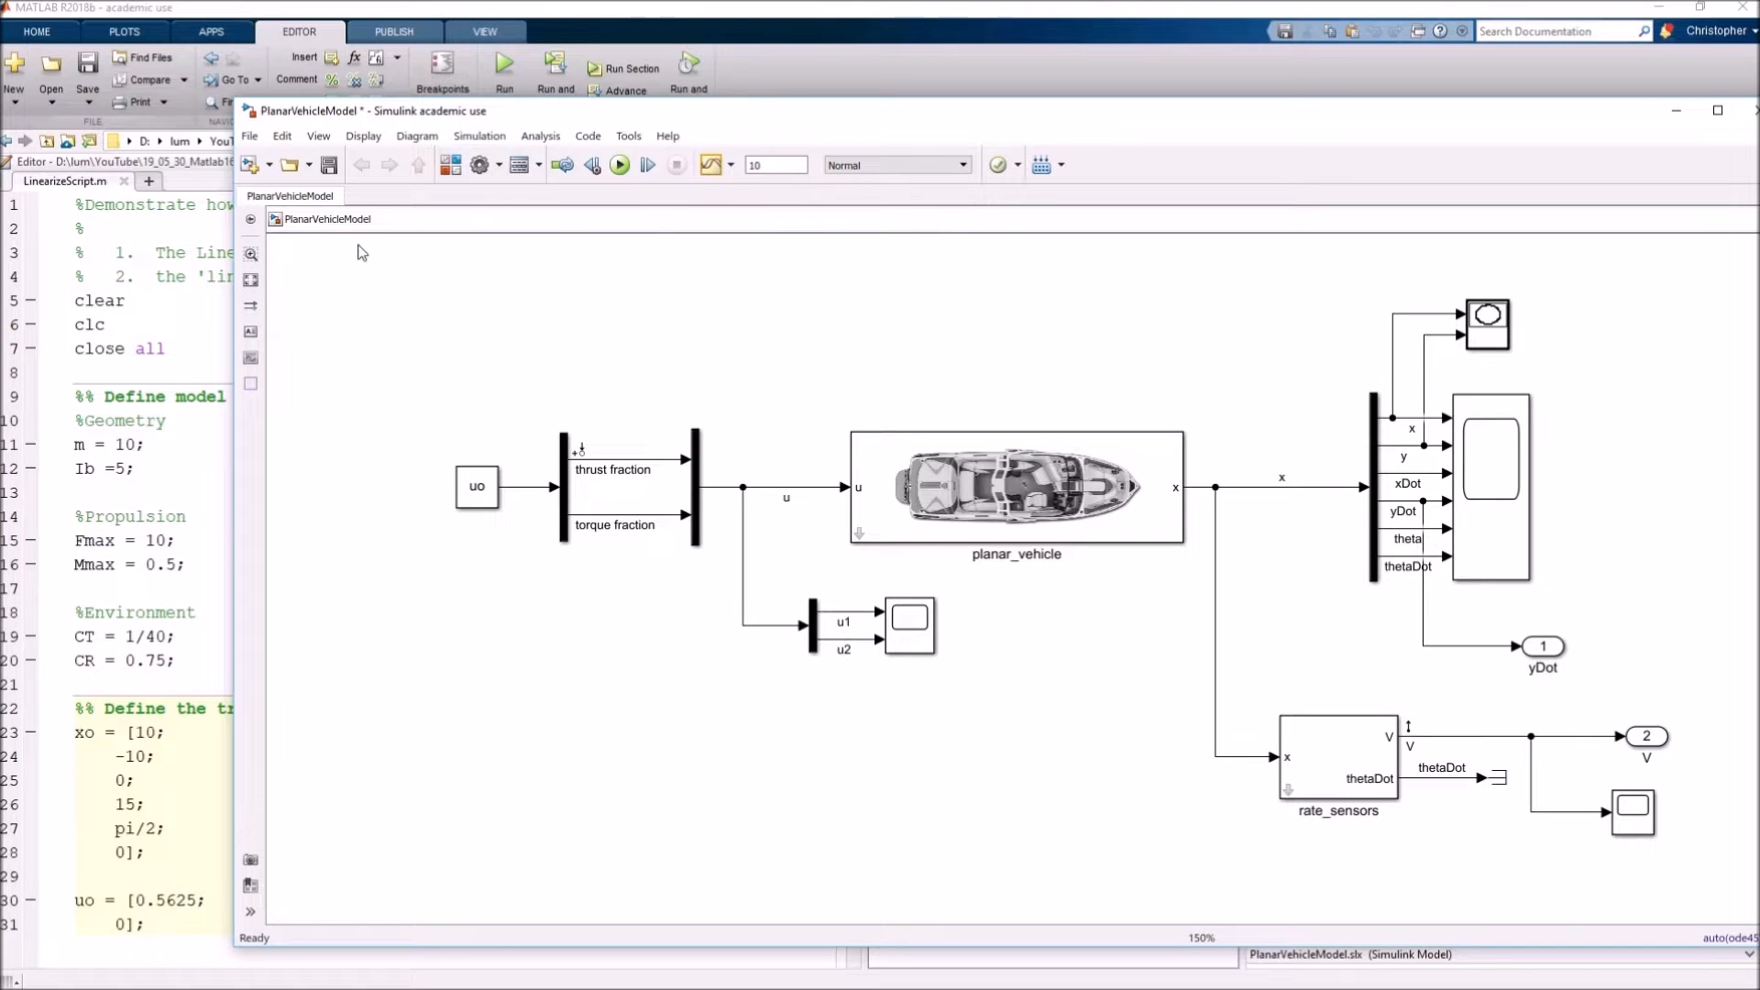
{"action": "left_click", "coordinate": [329, 165]}
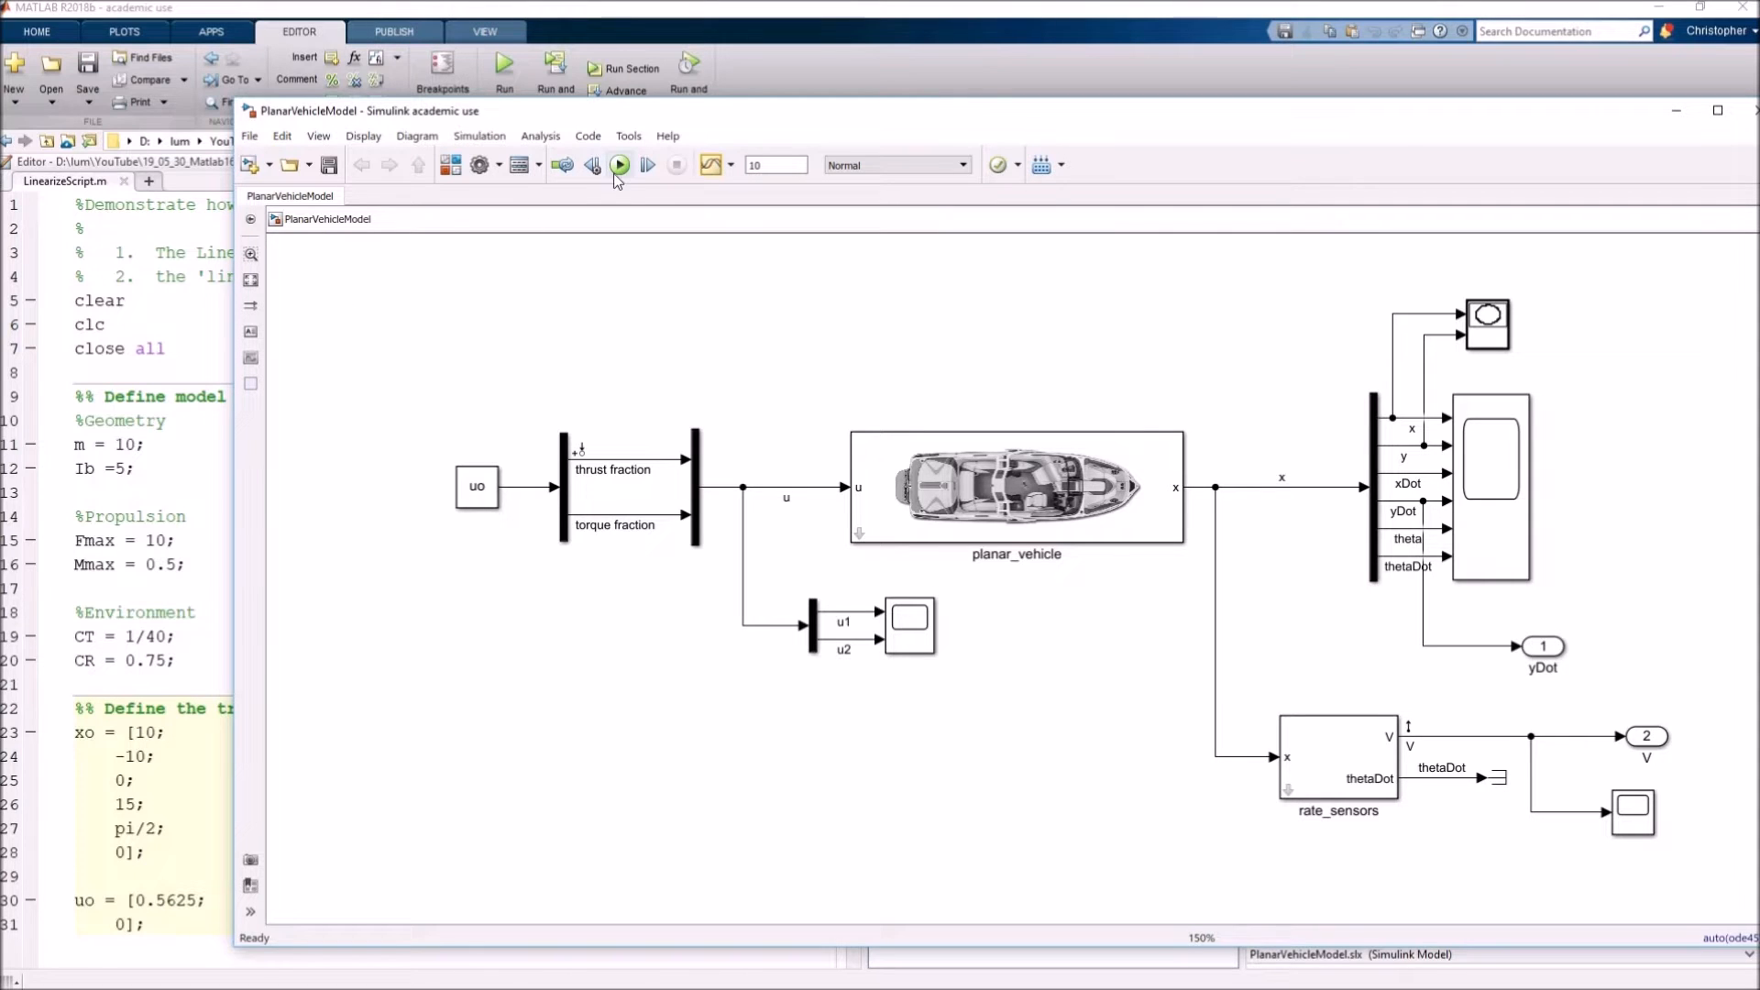
{"action": "left_click", "coordinate": [538, 140]}
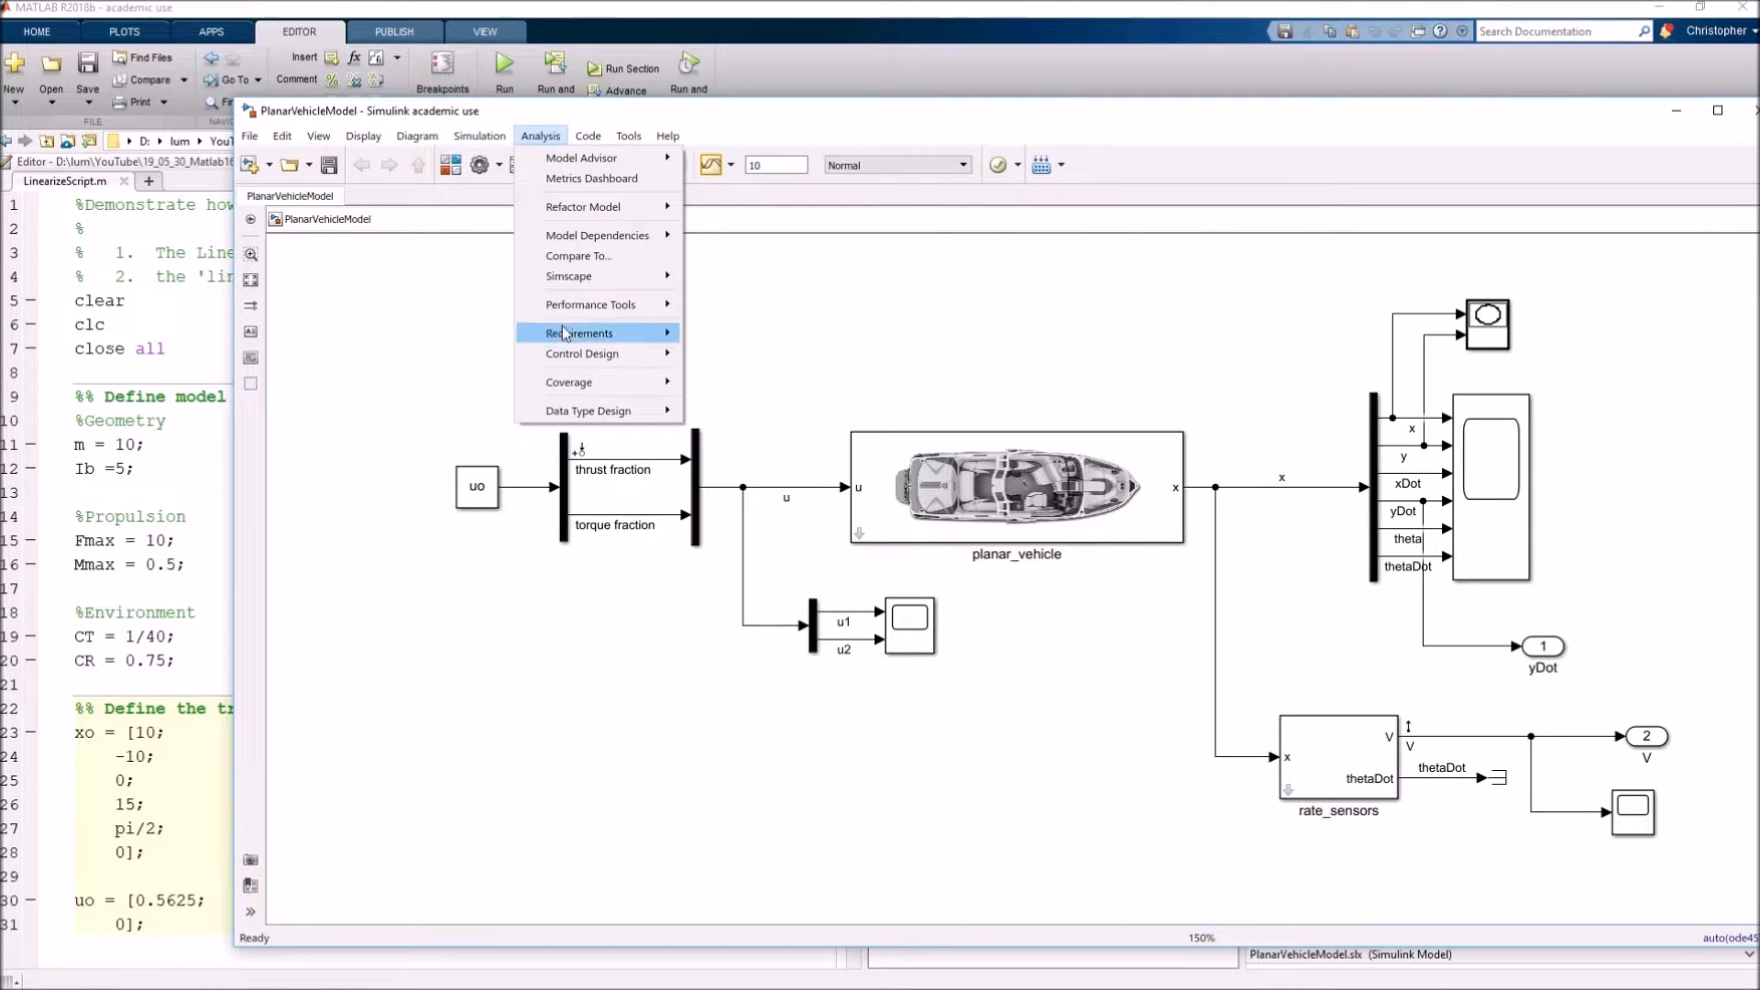
{"action": "mouse_move", "coordinate": [587, 355]}
{"action": "left_click", "coordinate": [752, 378]}
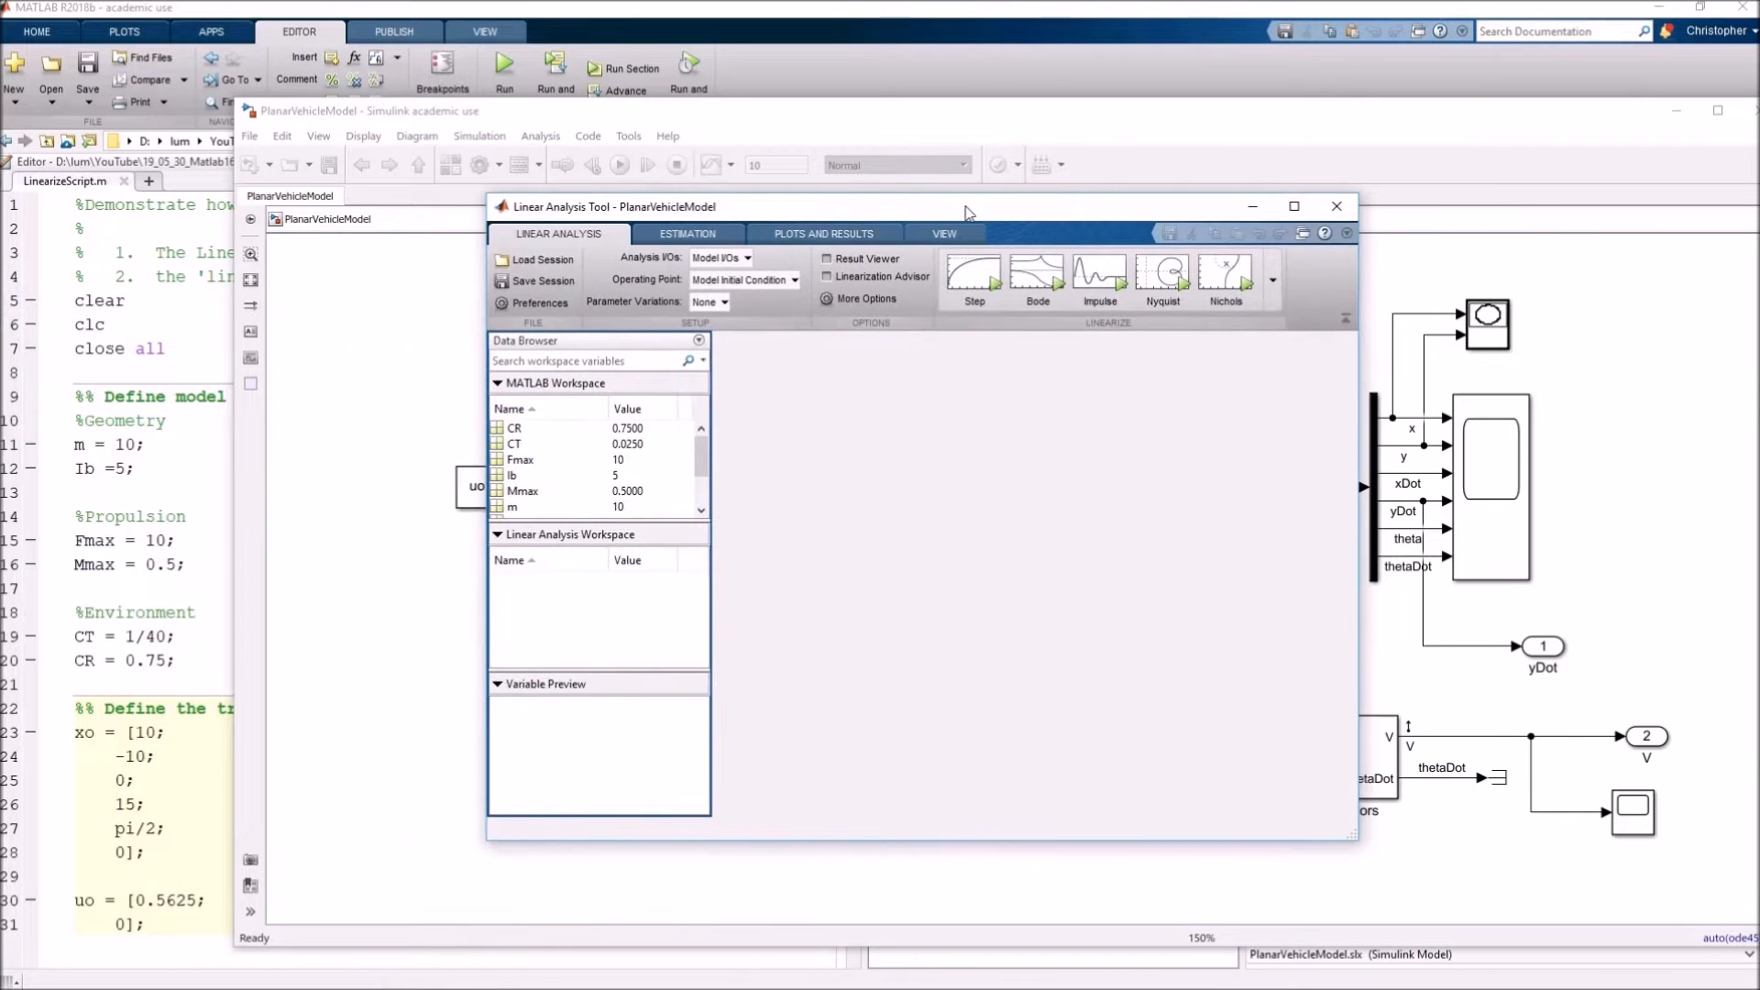
{"action": "double_click", "coordinate": [955, 220]}
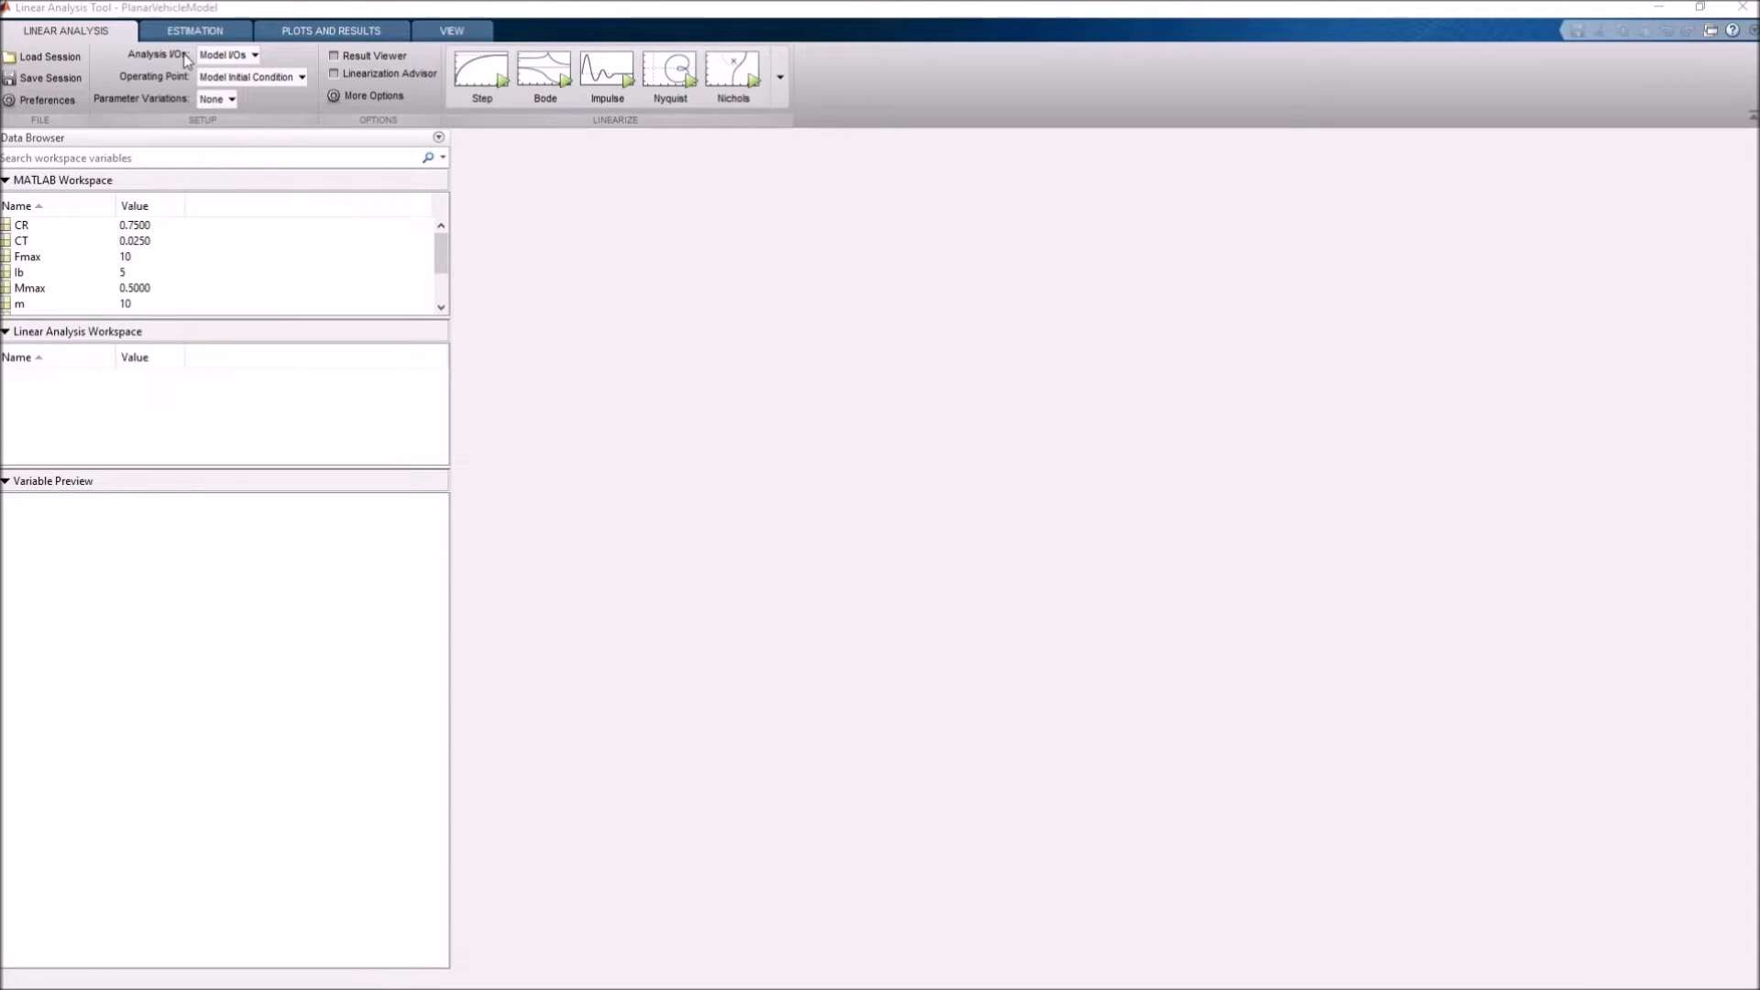
Choose Model I/Os as the analysis I/Os and review their signals and configurations in an enlarged Edit model I/Os dialog.
{"action": "left_click", "coordinate": [257, 53]}
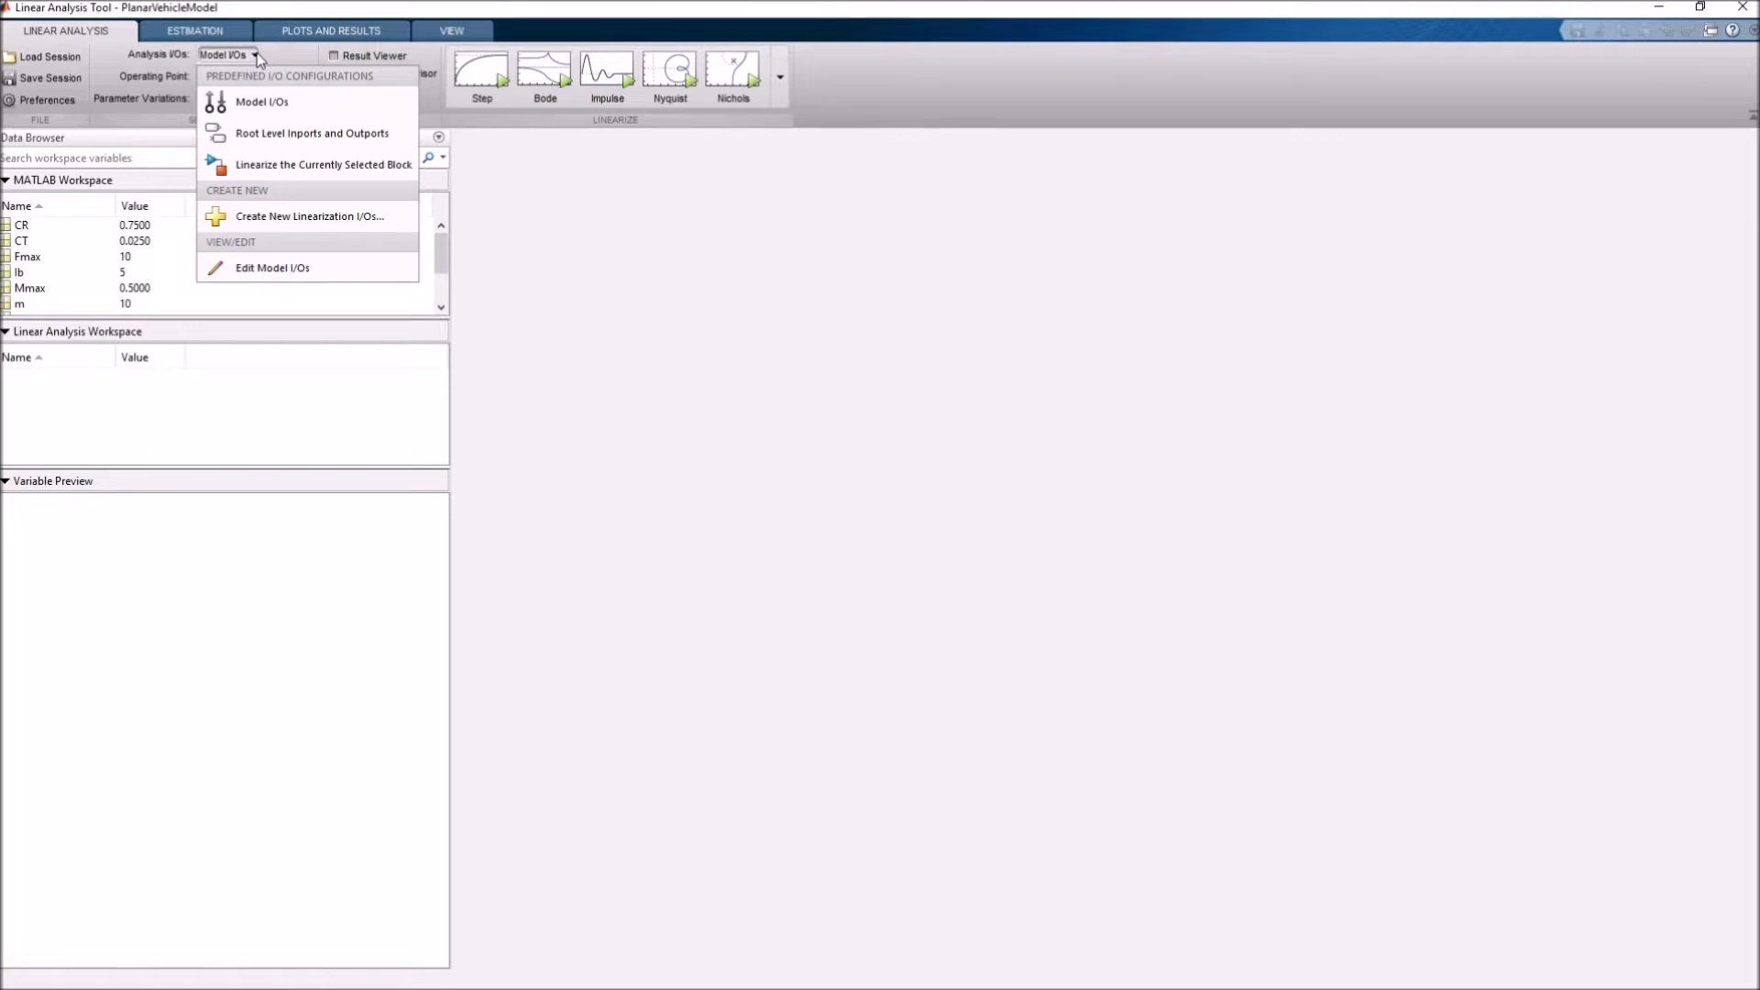
{"action": "left_click", "coordinate": [308, 103]}
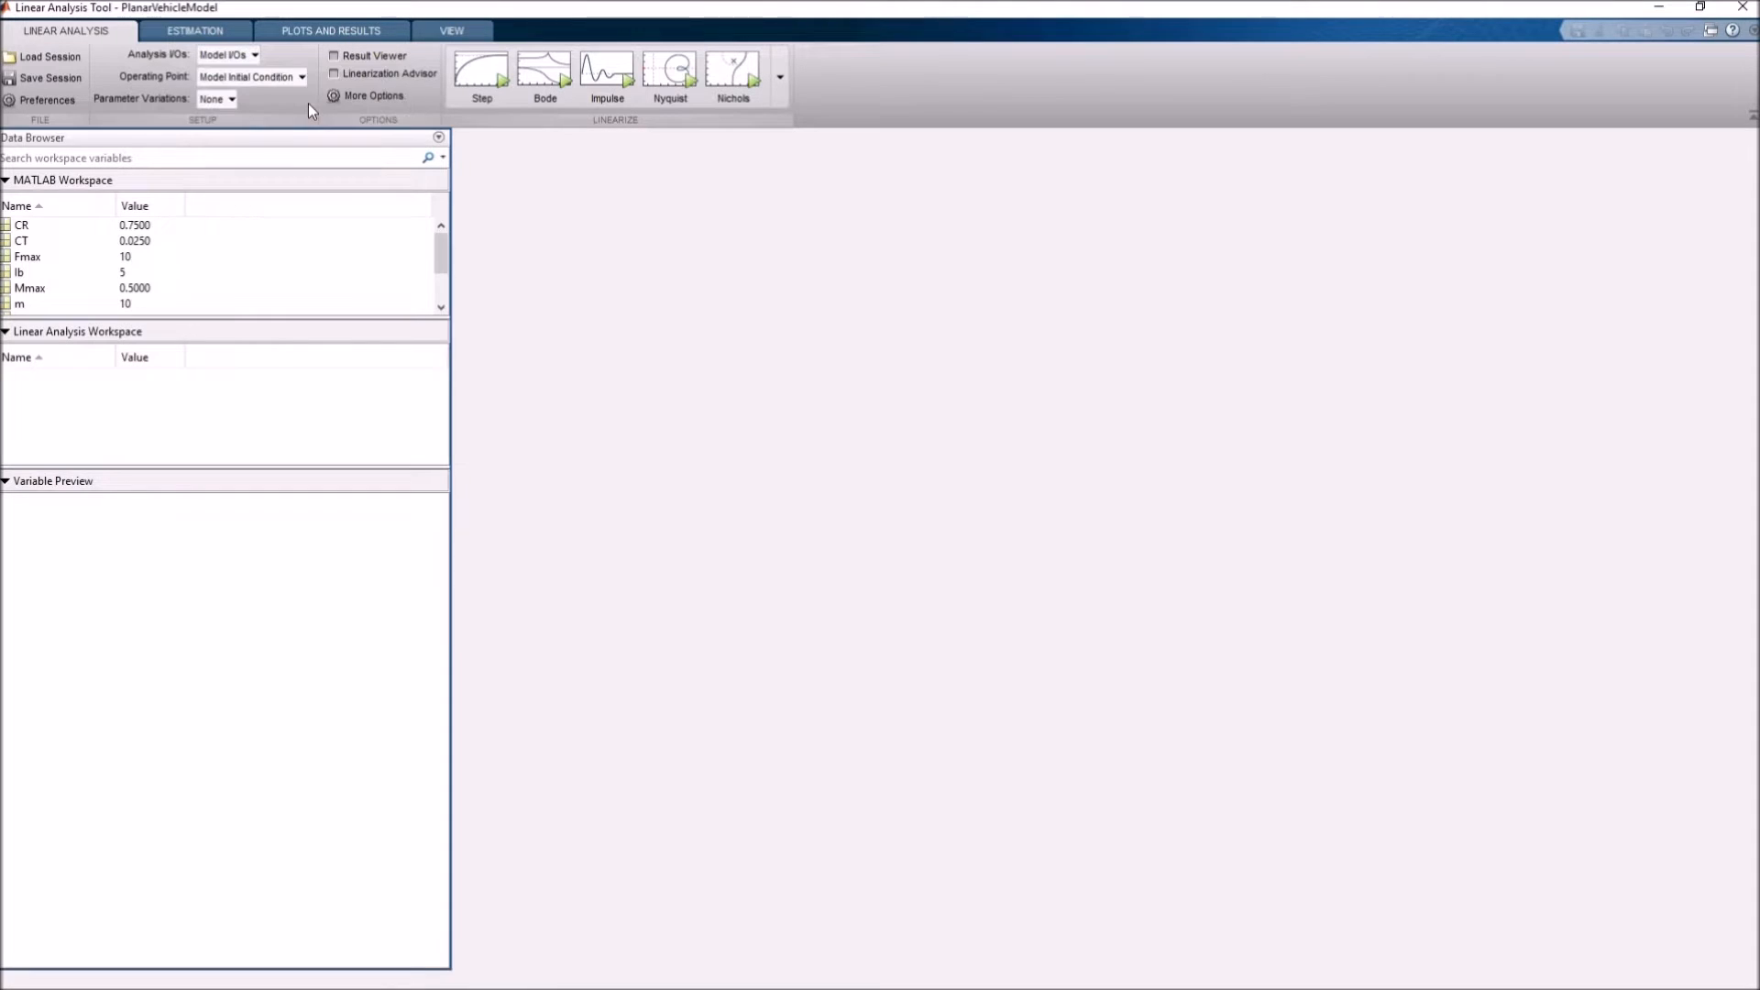
{"action": "left_click", "coordinate": [254, 56]}
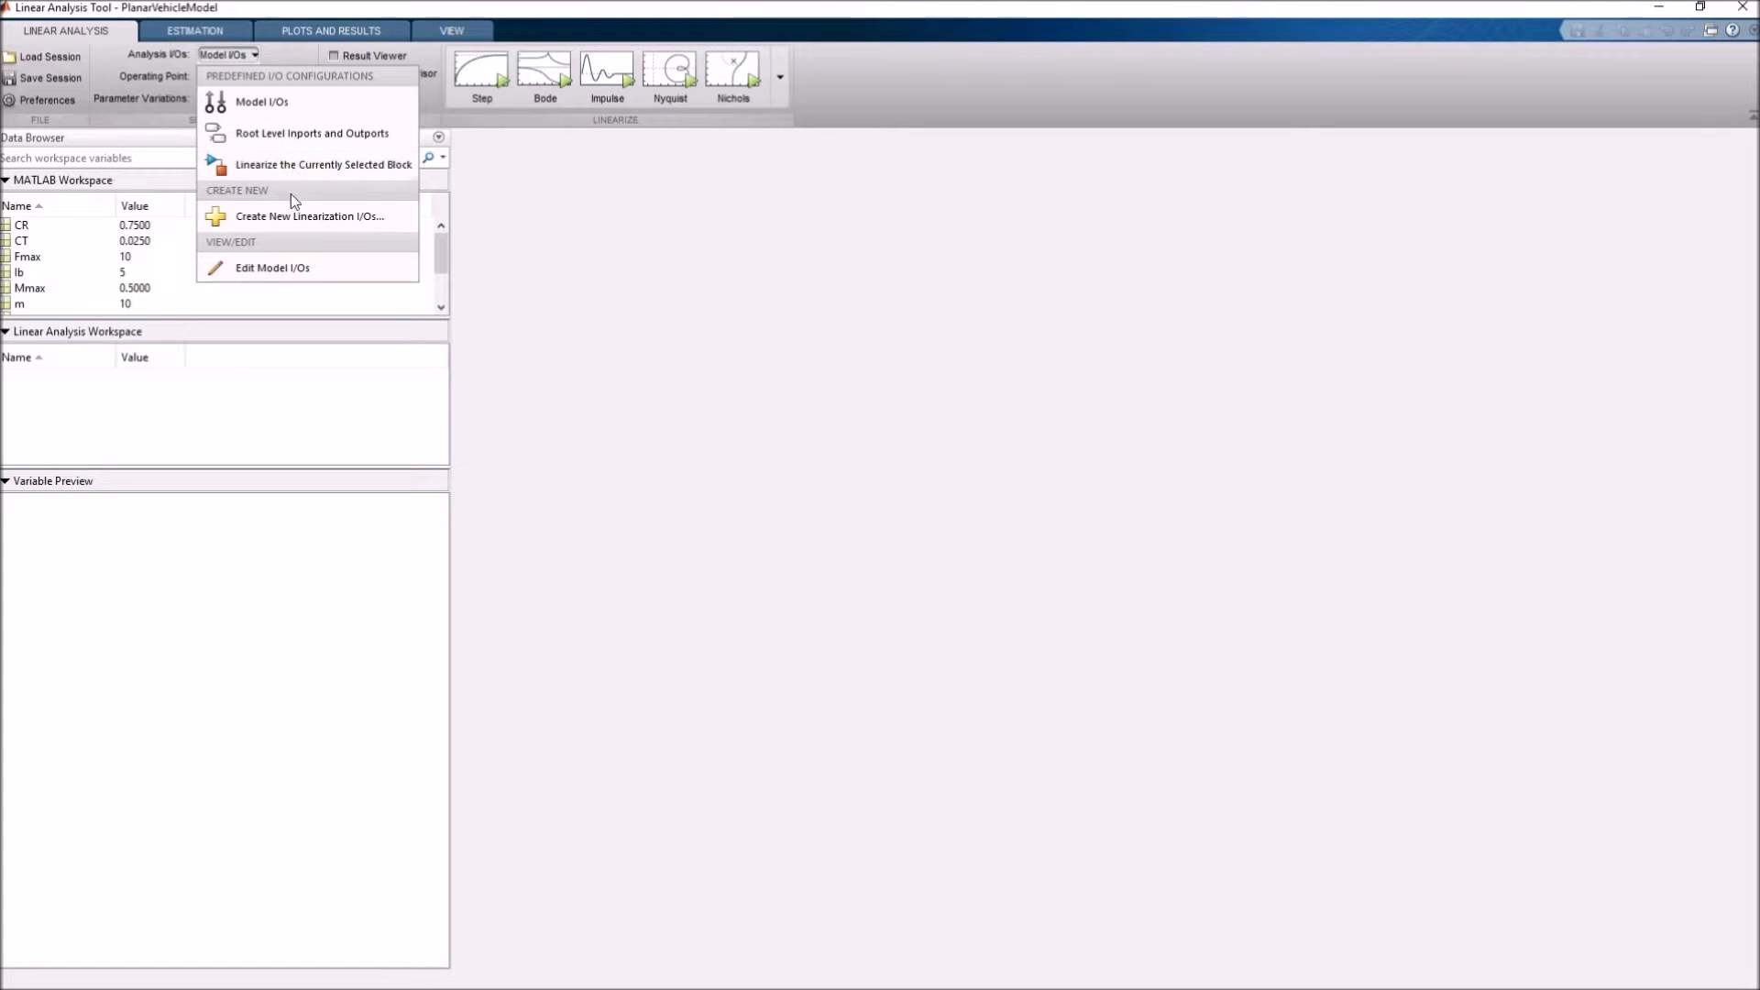
{"action": "left_click", "coordinate": [318, 271]}
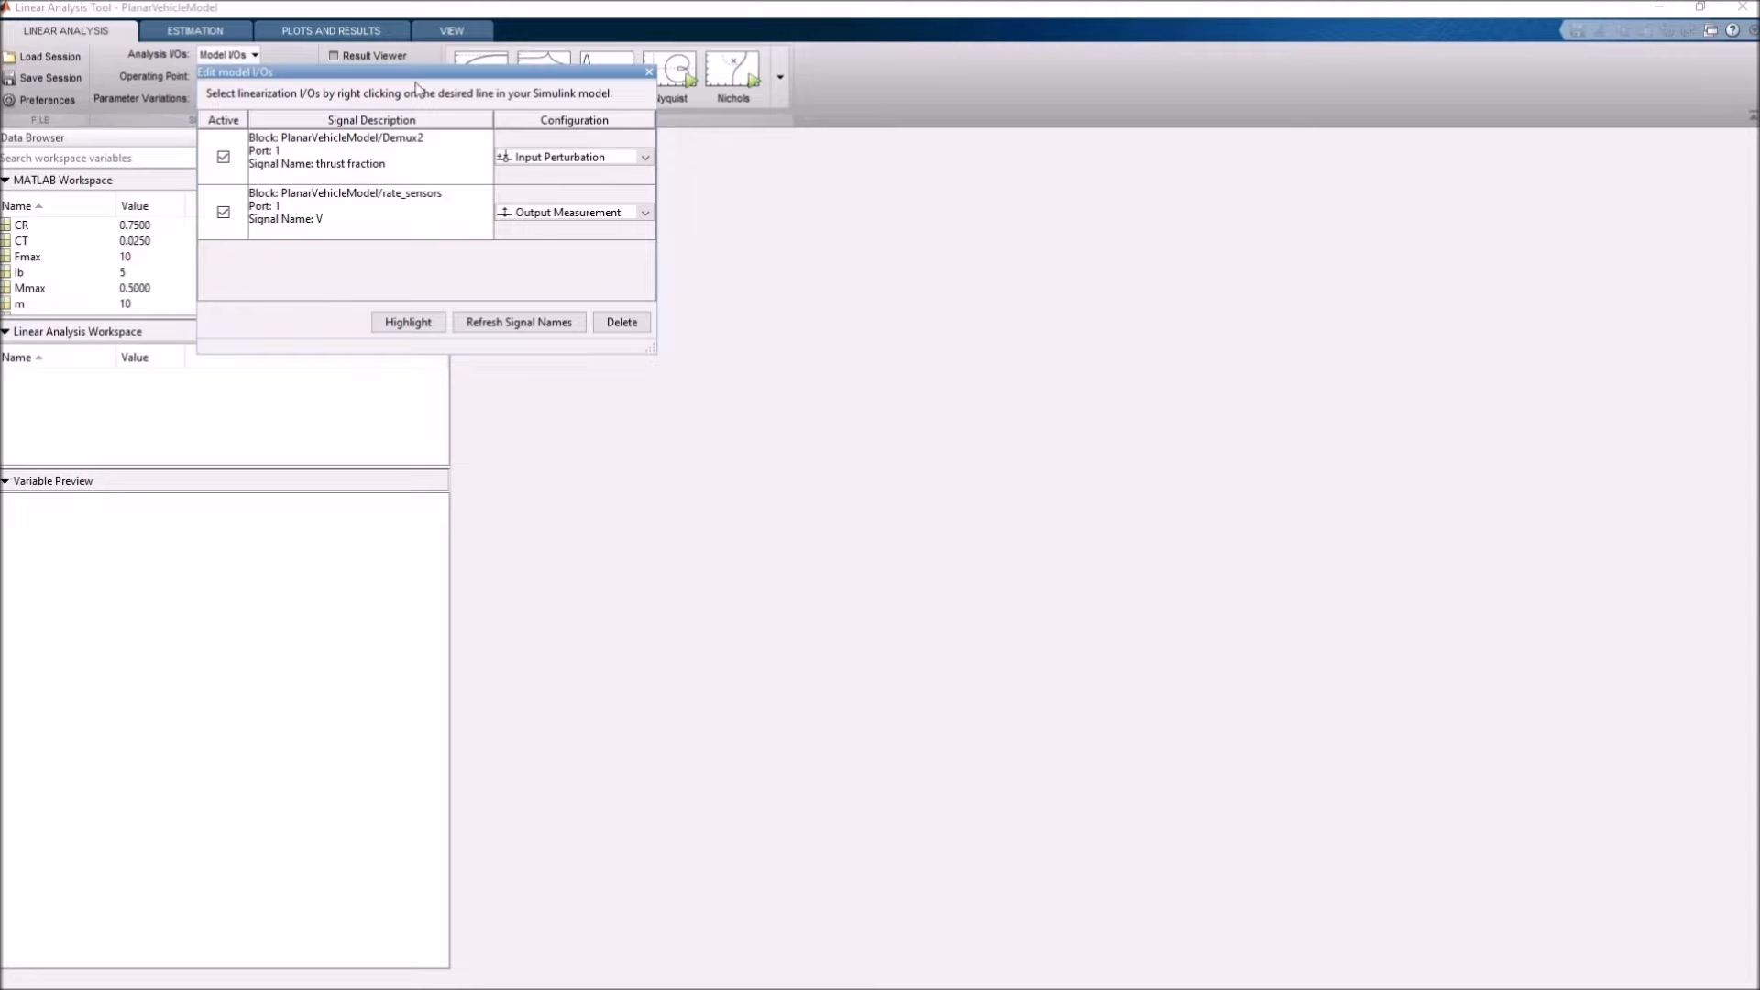
{"action": "left_click_drag", "start_coordinate": [653, 352], "coordinate": [758, 576]}
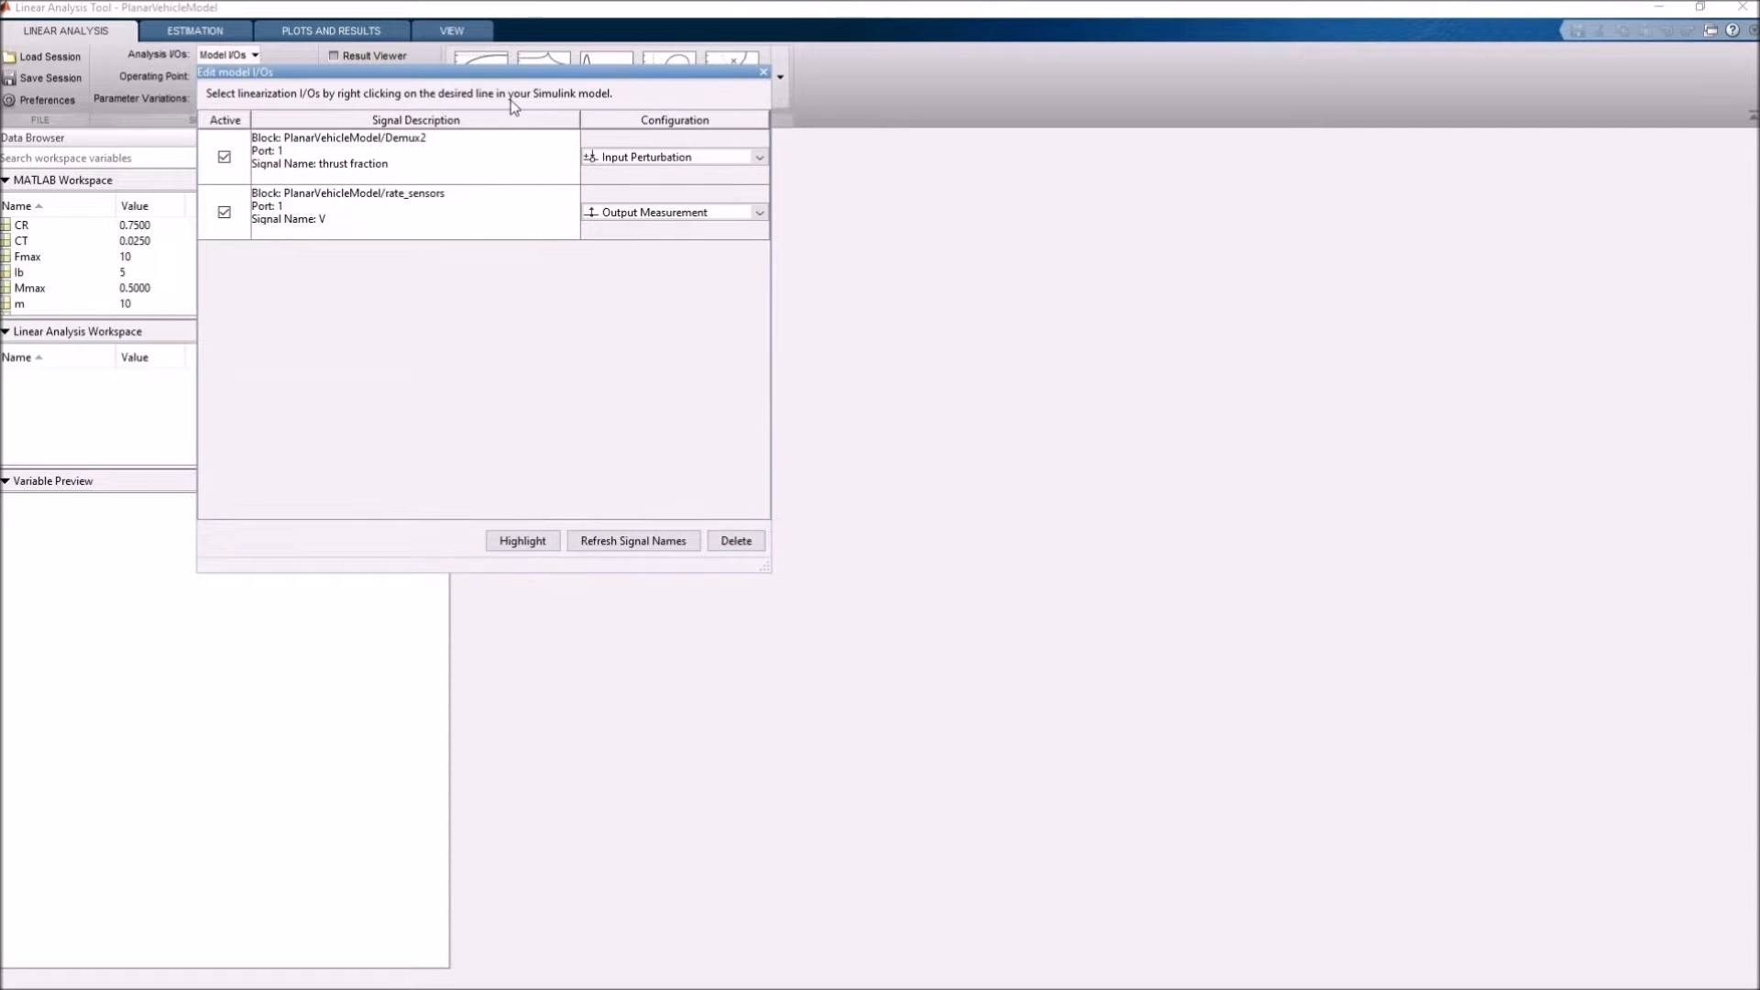
{"action": "left_click_drag", "start_coordinate": [505, 71], "coordinate": [916, 208]}
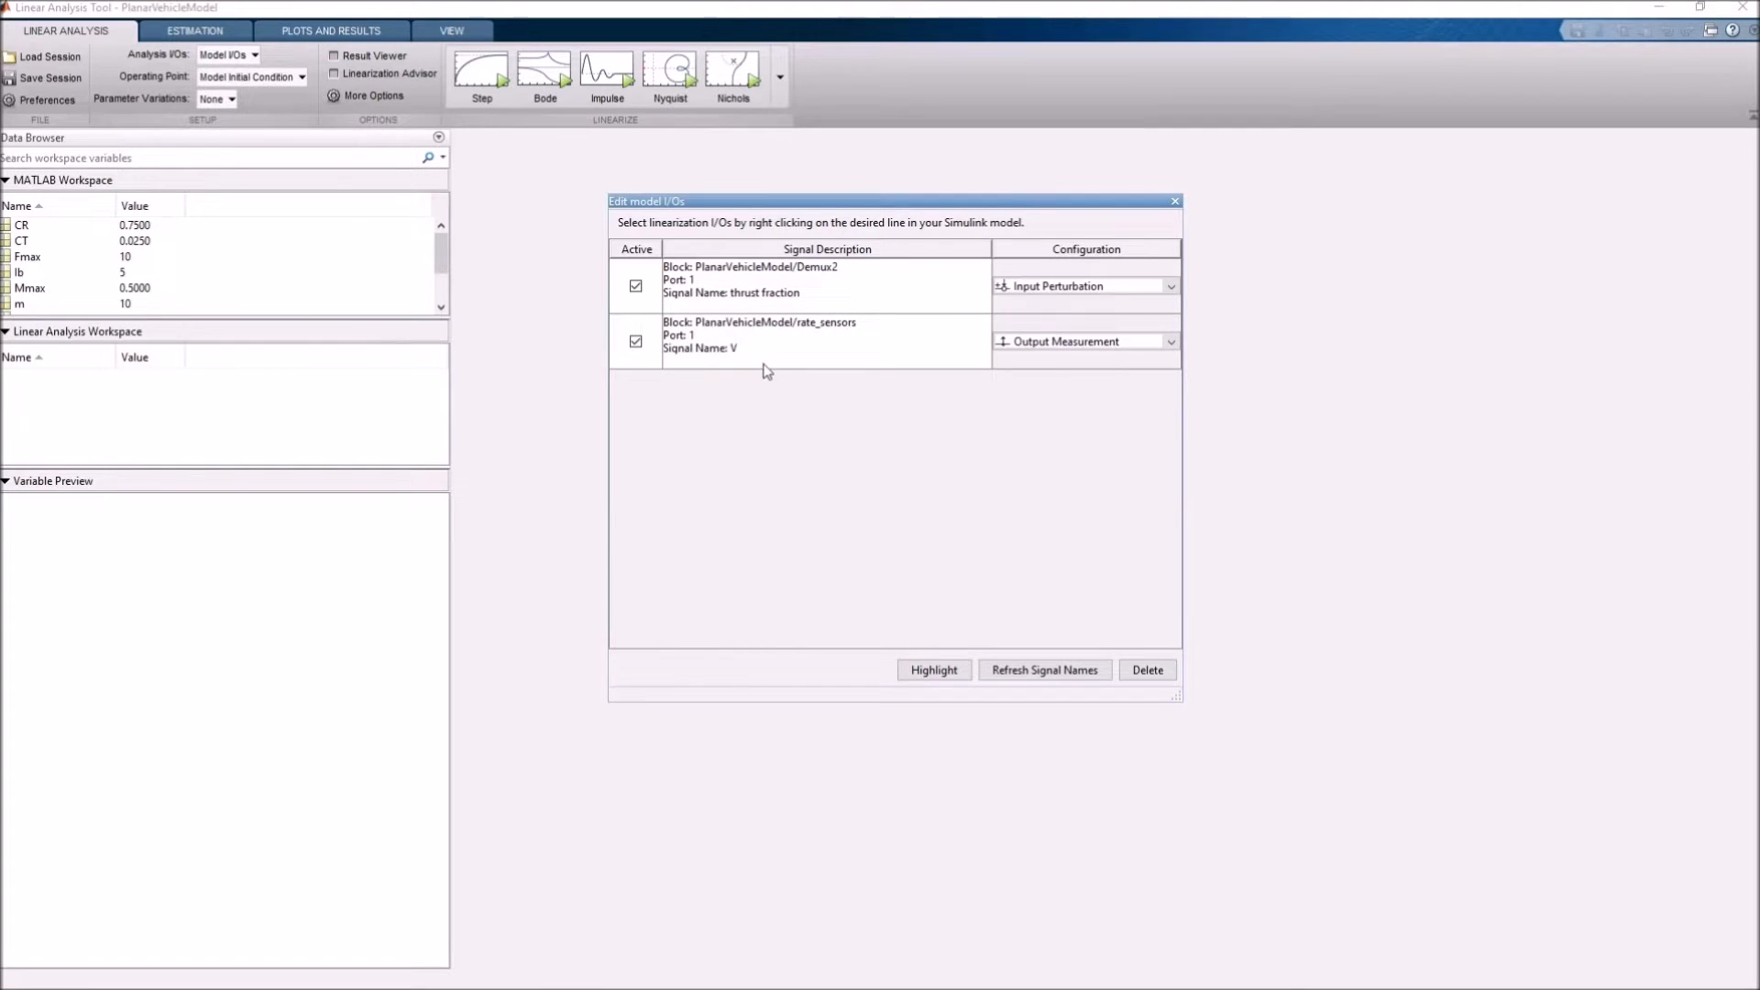
{"action": "left_click", "coordinate": [1175, 203]}
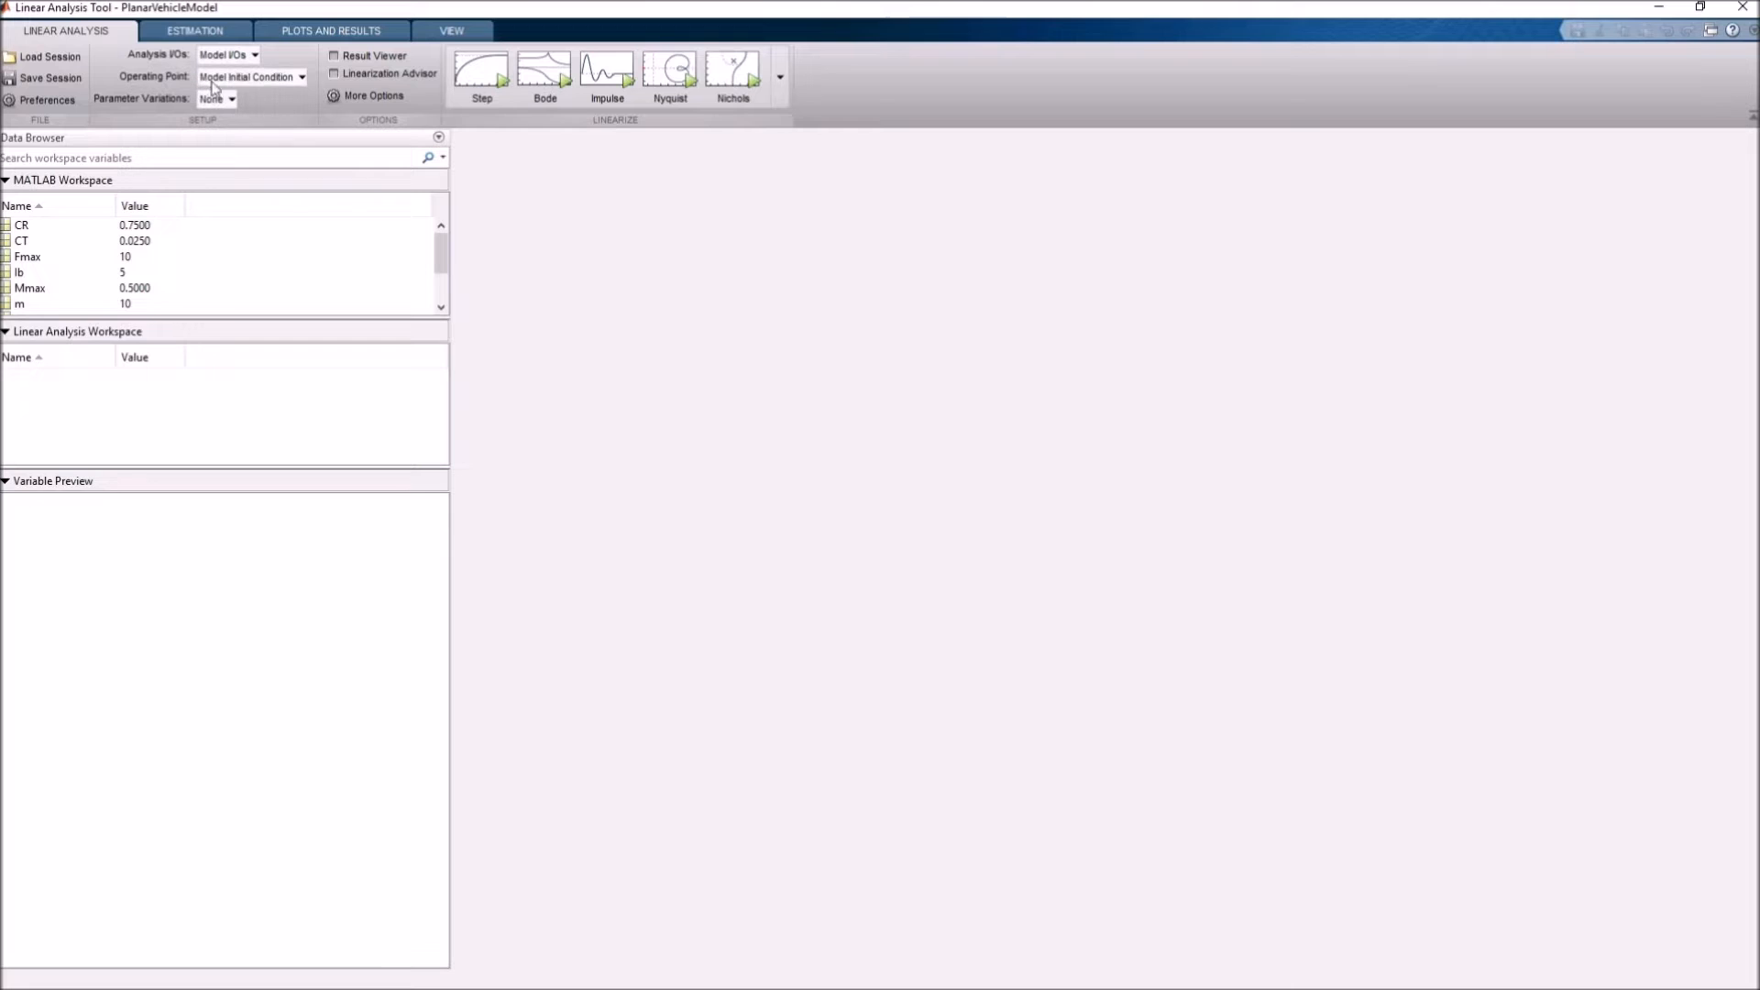
View the Model Initial Condition operating point and examine its states and inputs in the enlarged viewer.
{"action": "left_click", "coordinate": [303, 77]}
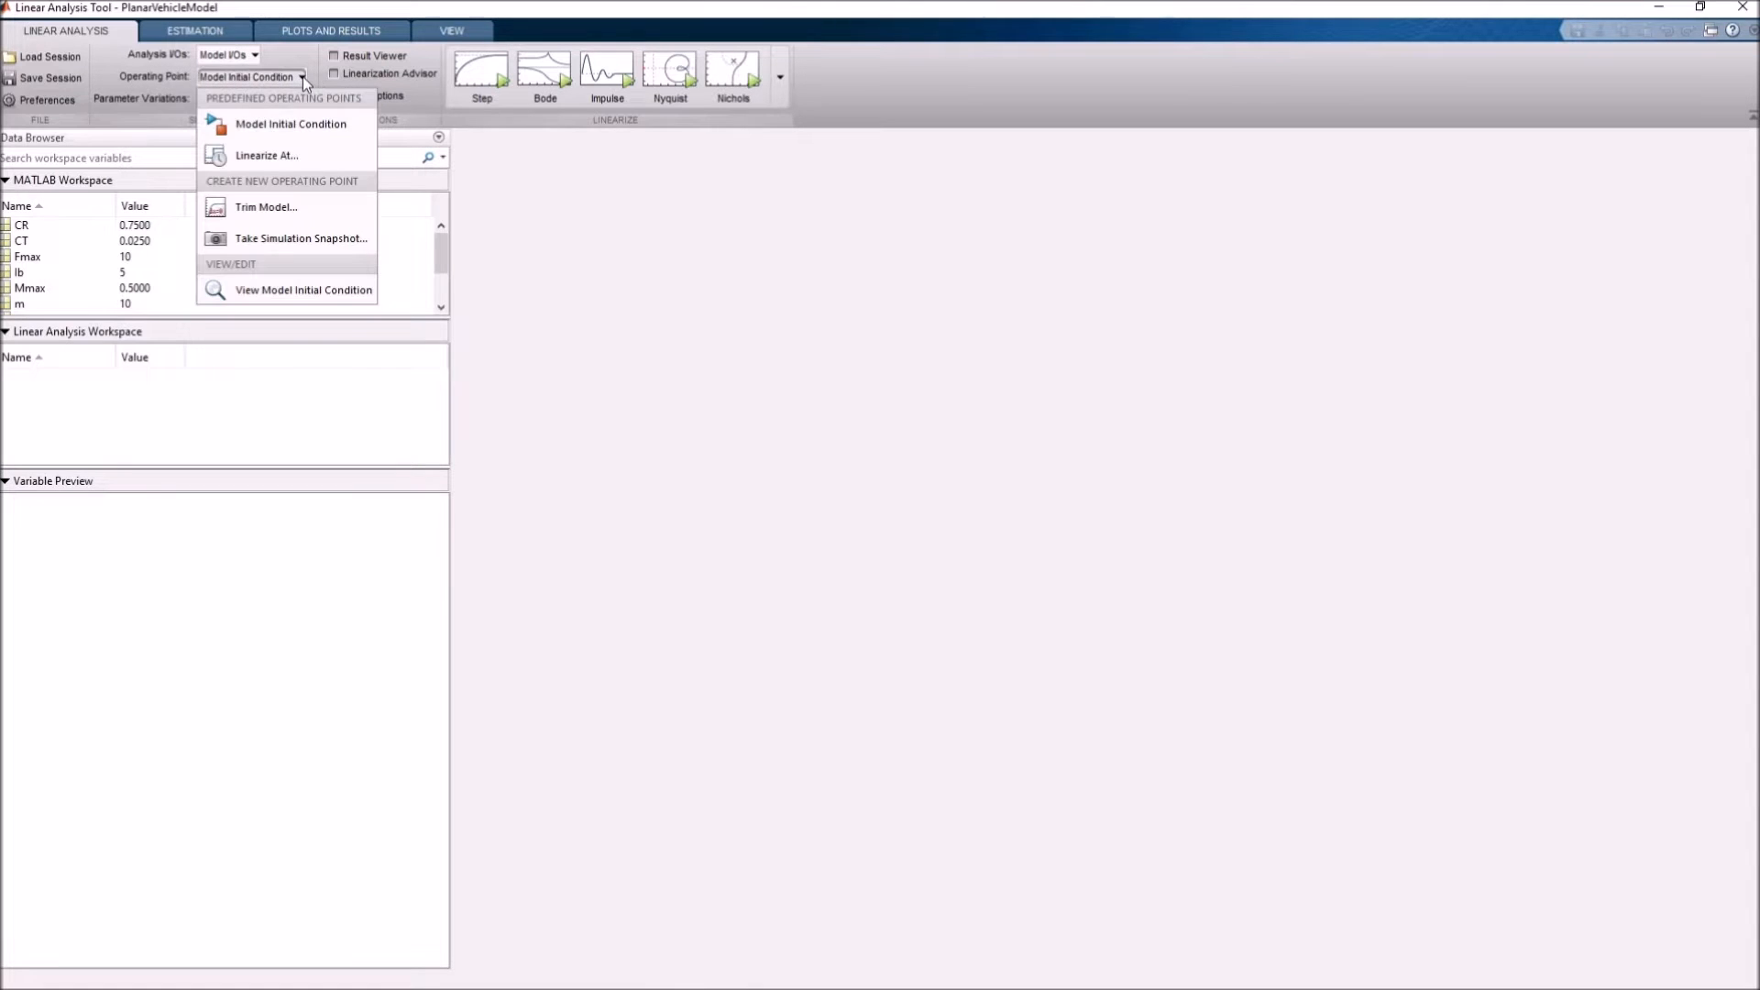
{"action": "left_click", "coordinate": [327, 296]}
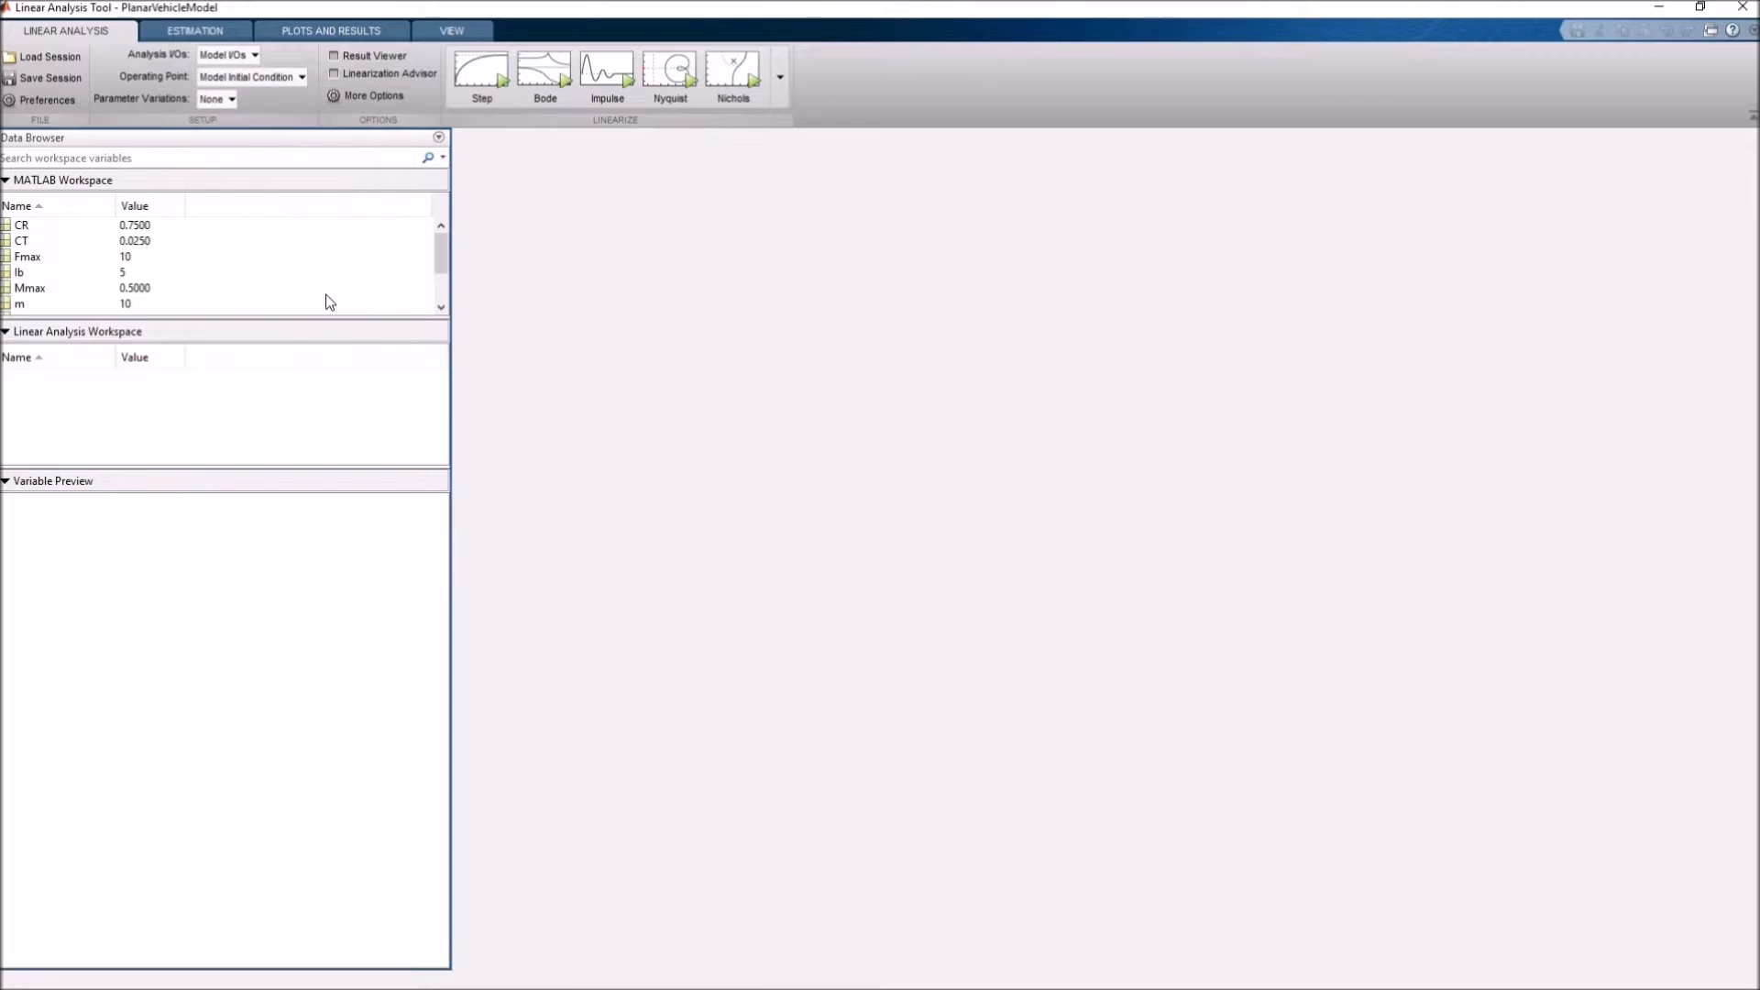
{"action": "left_click_drag", "start_coordinate": [676, 268], "coordinate": [646, 486]}
{"action": "left_click_drag", "start_coordinate": [381, 103], "coordinate": [747, 249]}
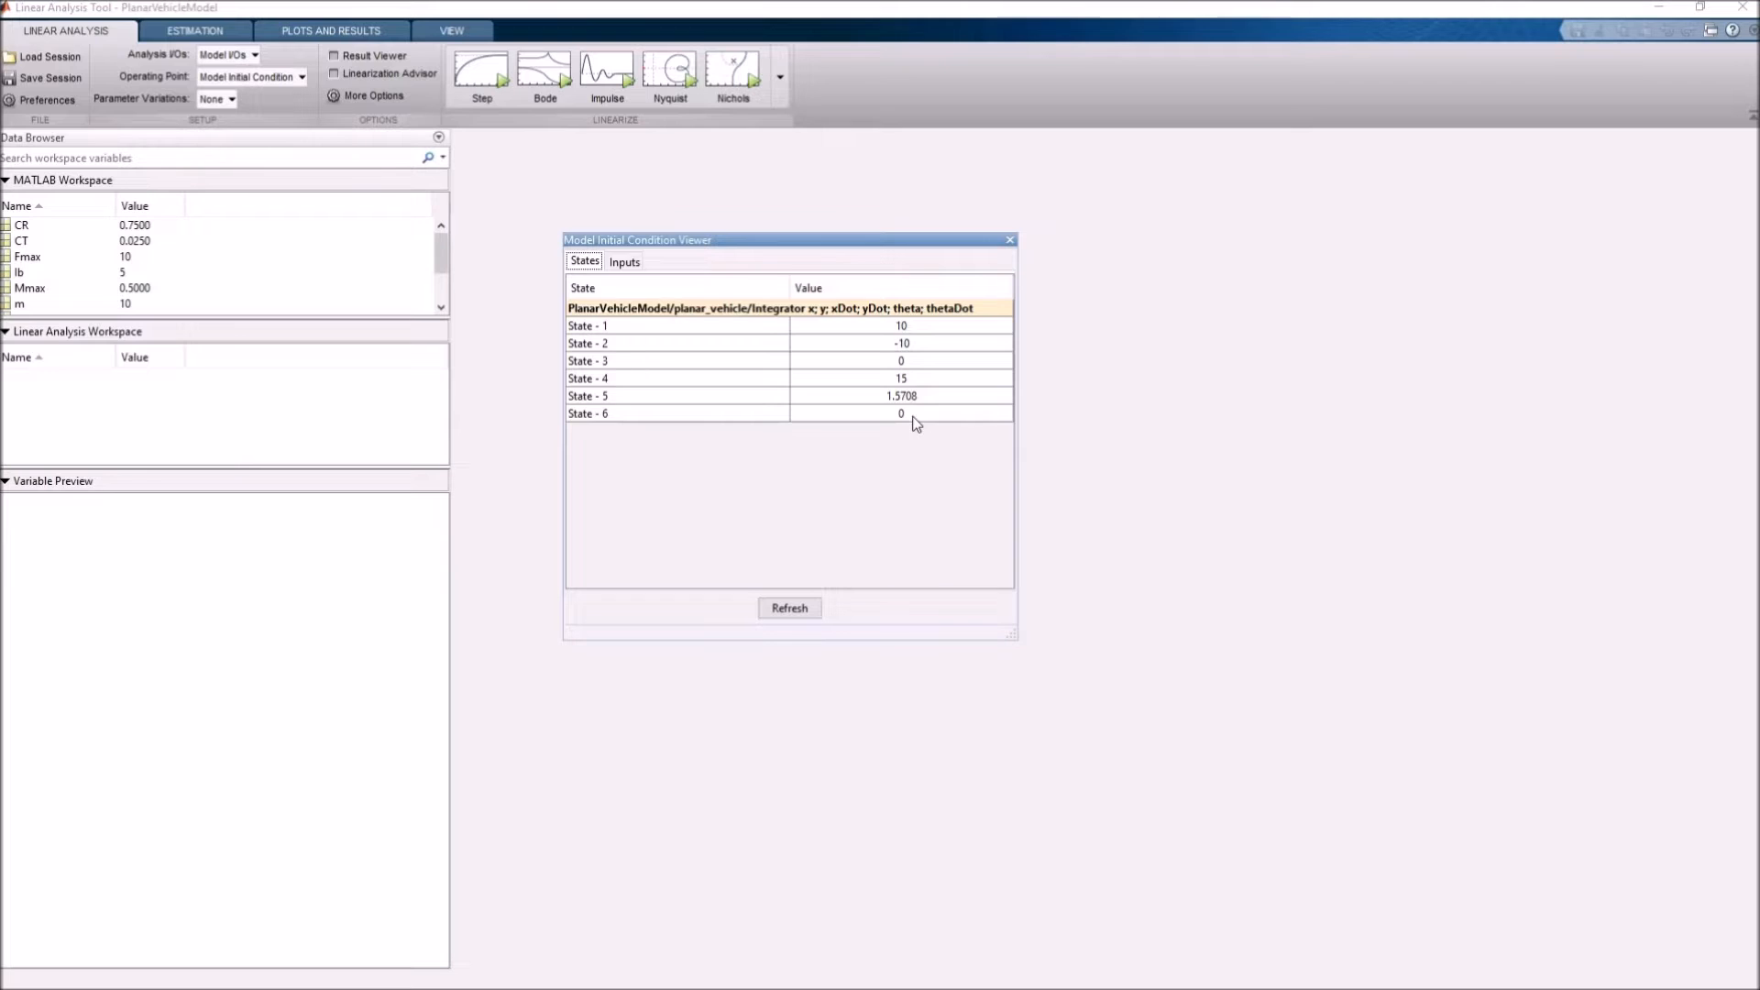
{"action": "left_click", "coordinate": [623, 263]}
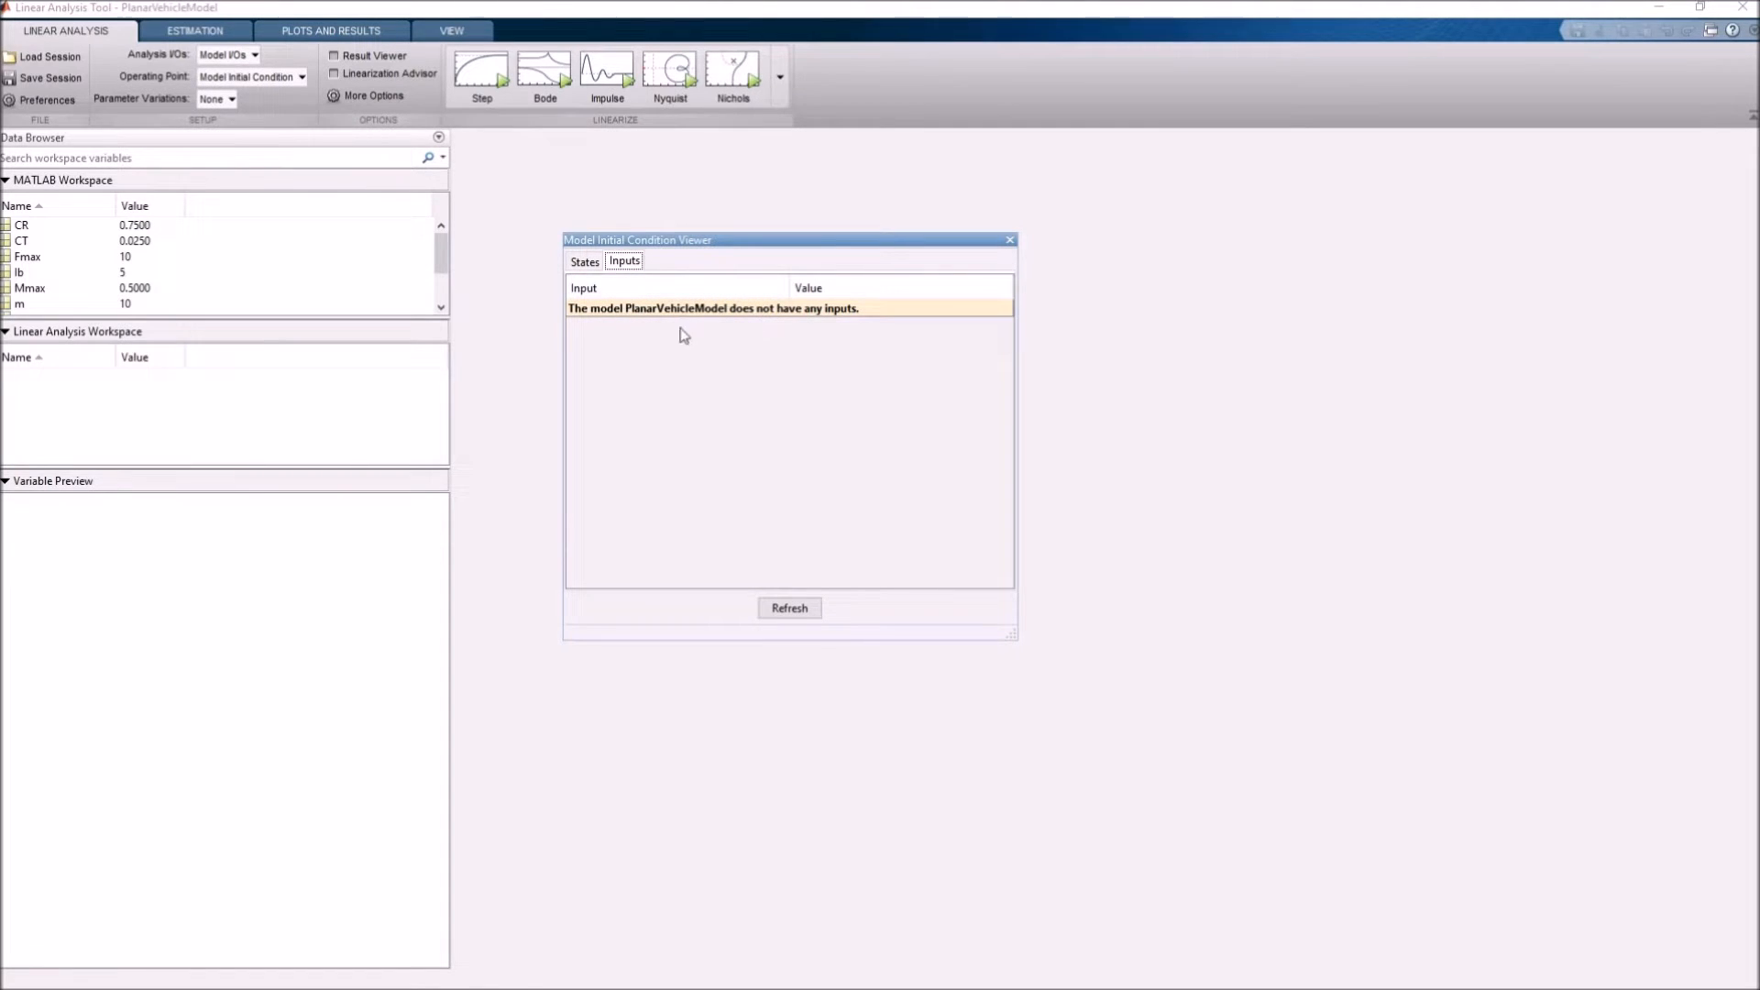
Check the uo Constant block in the Simulink model, recheck the states in the Model Initial Condition Viewer, and close the viewer.
{"action": "key", "text": "alt+Tab"}
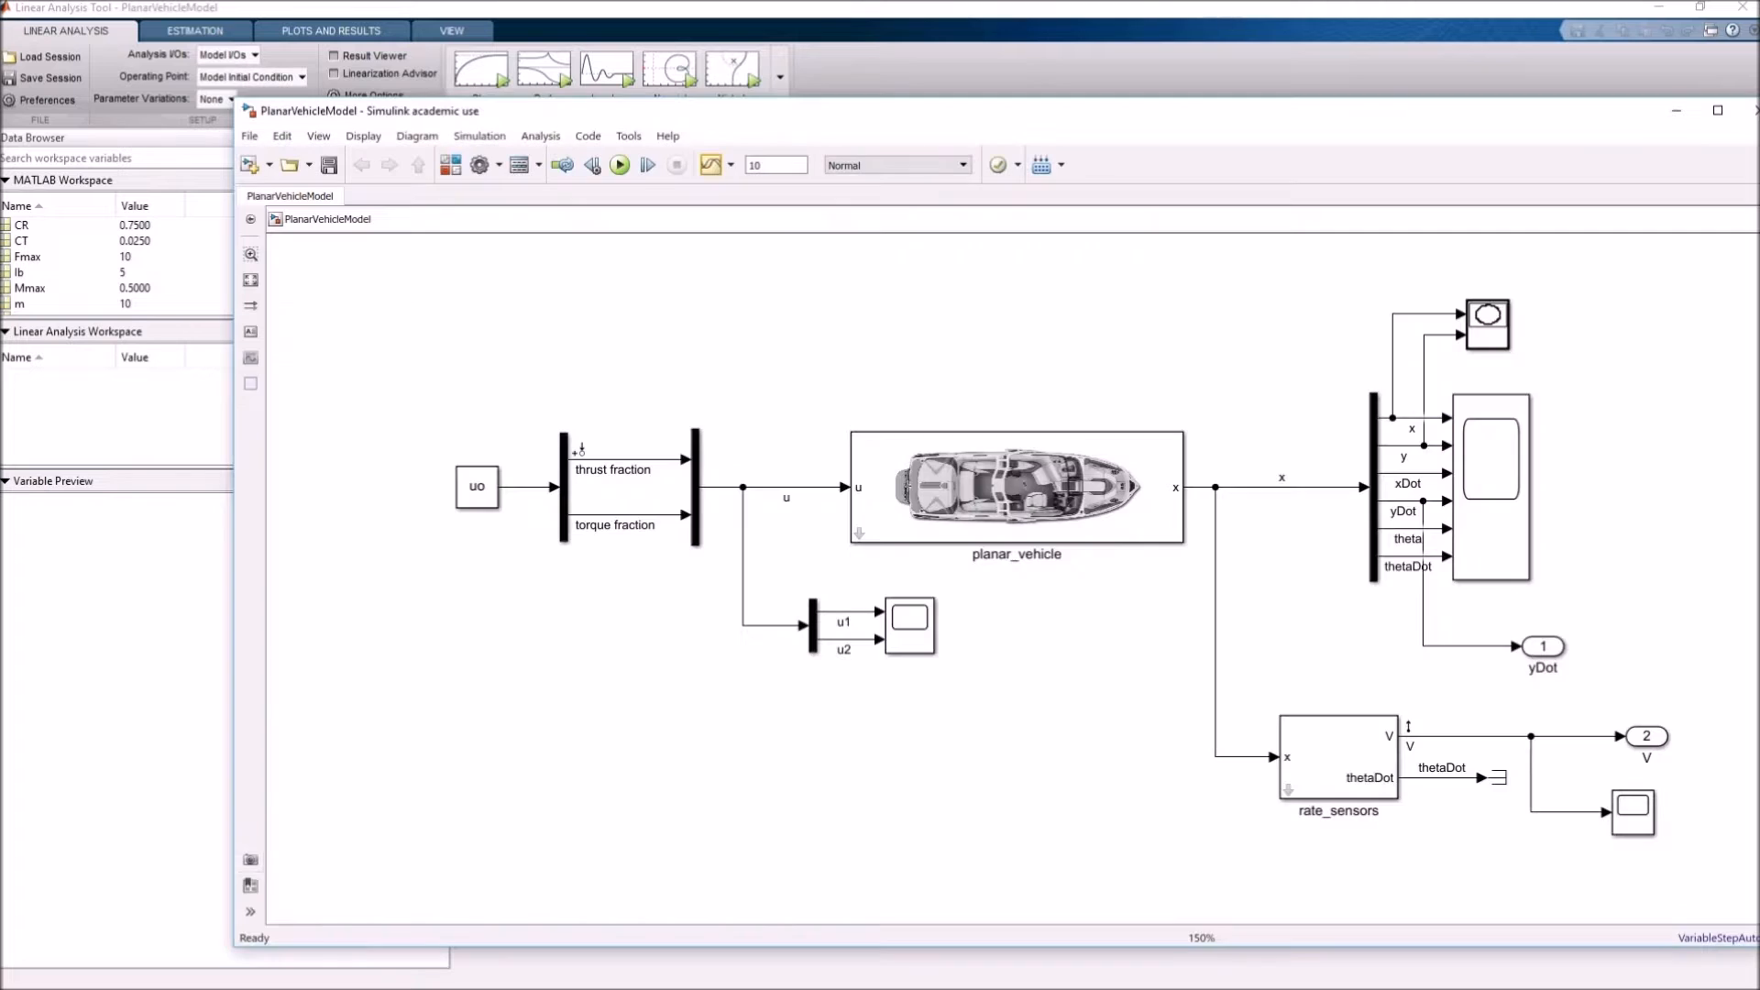
{"action": "left_click", "coordinate": [478, 500]}
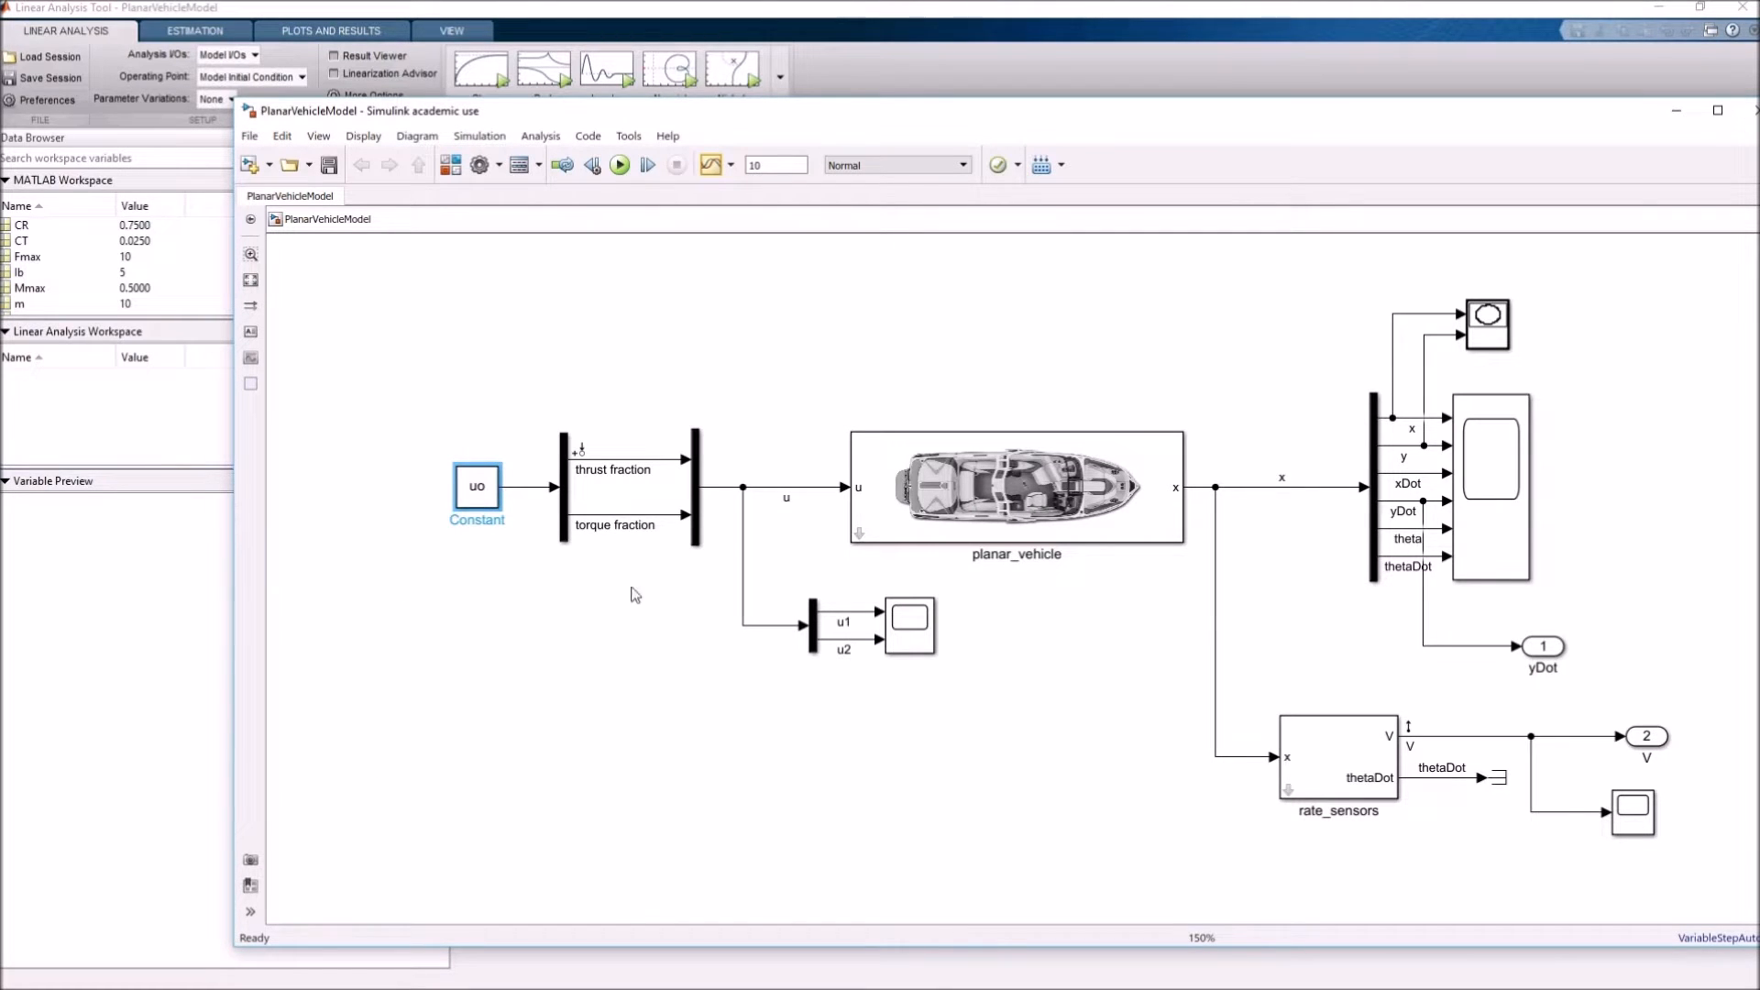
{"action": "left_click", "coordinate": [529, 392]}
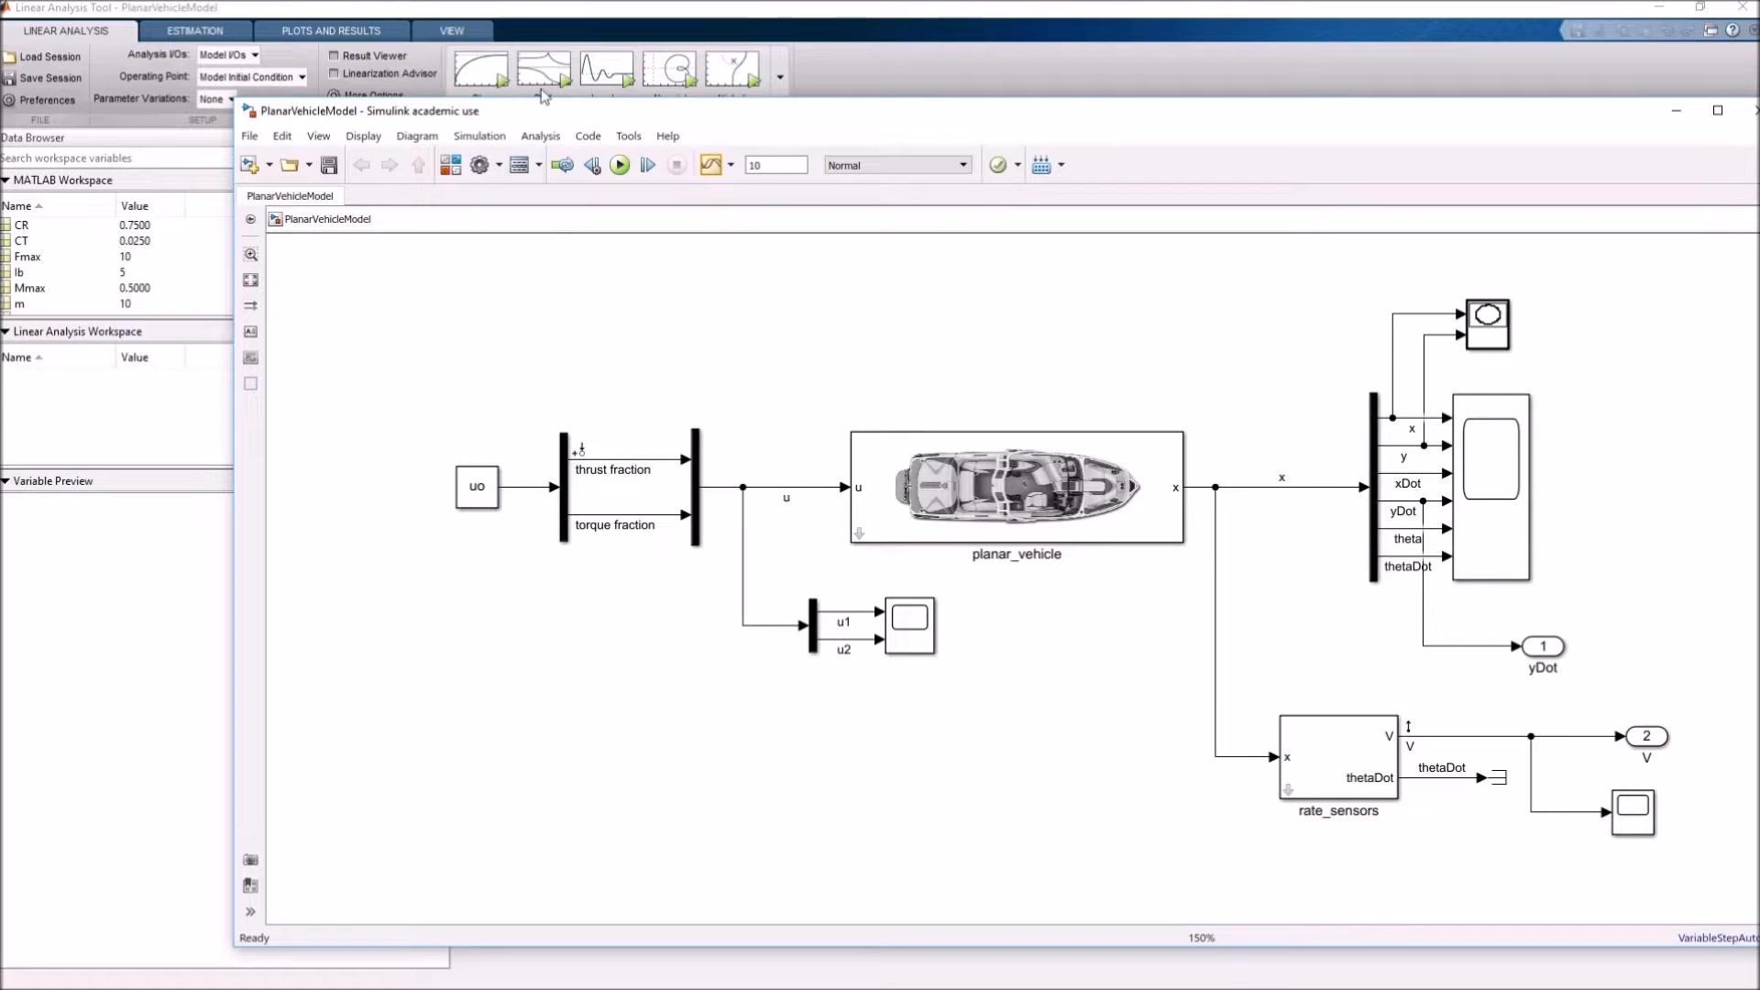
{"action": "left_click", "coordinate": [548, 29]}
{"action": "left_click", "coordinate": [584, 262]}
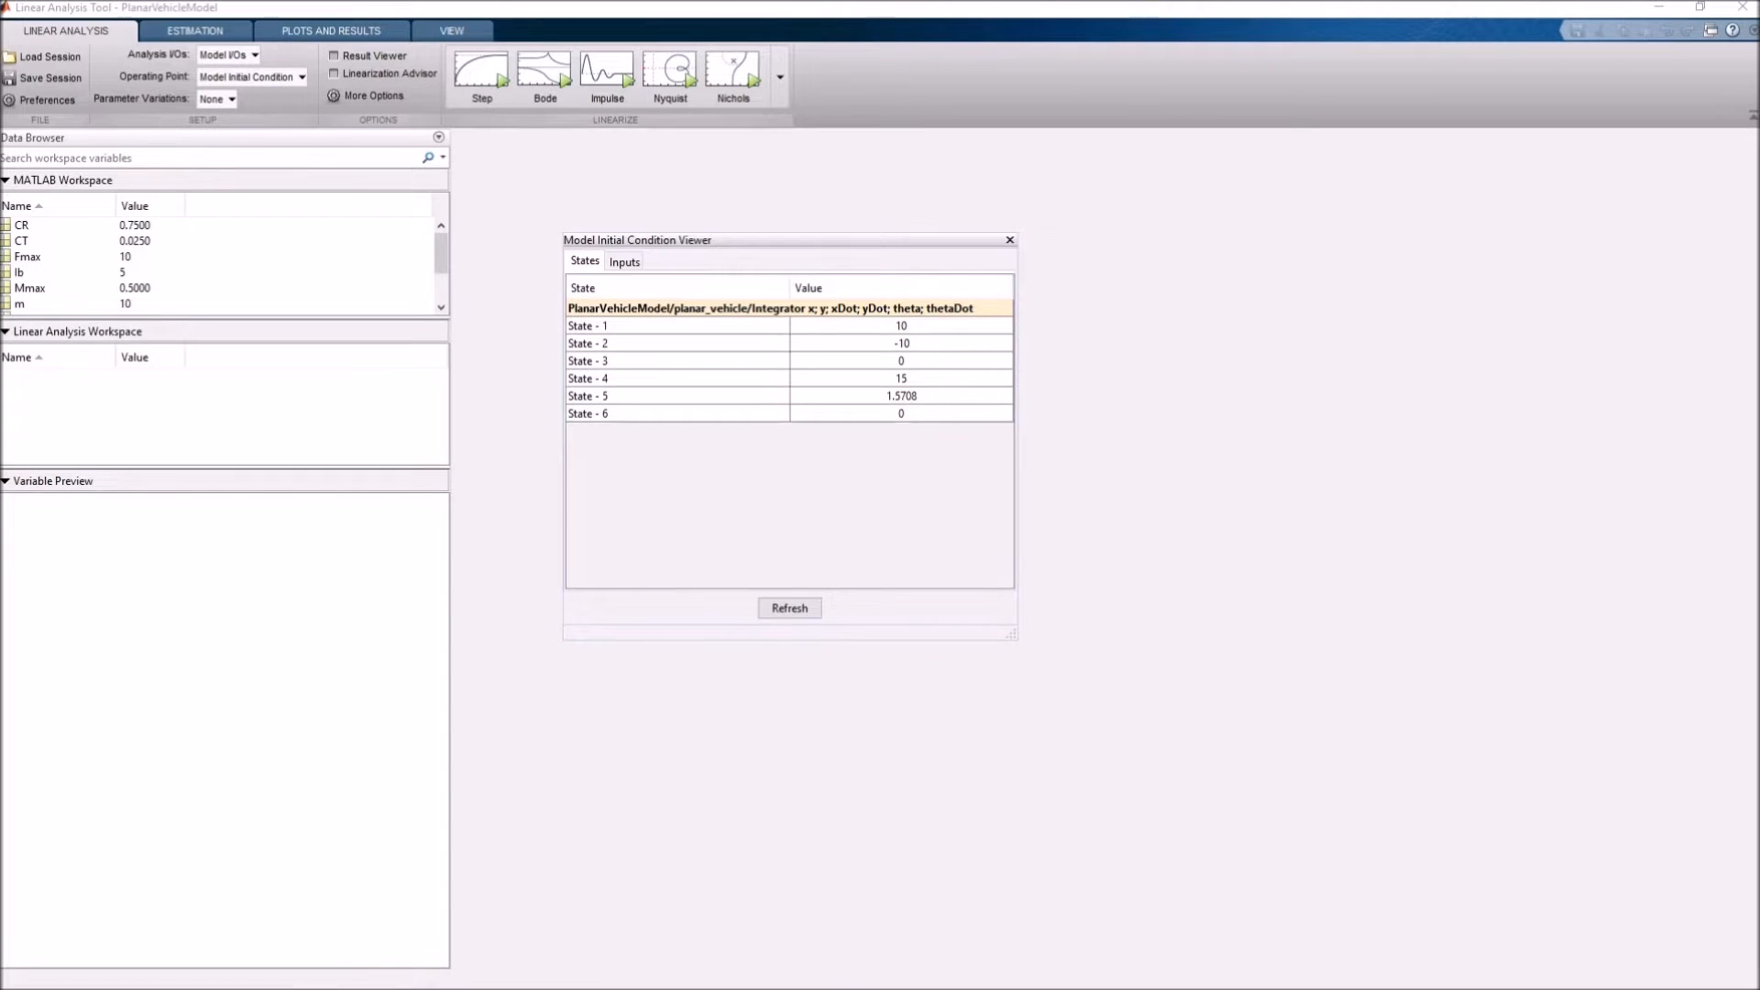
{"action": "left_click", "coordinate": [1012, 243]}
{"action": "left_click", "coordinate": [1011, 242]}
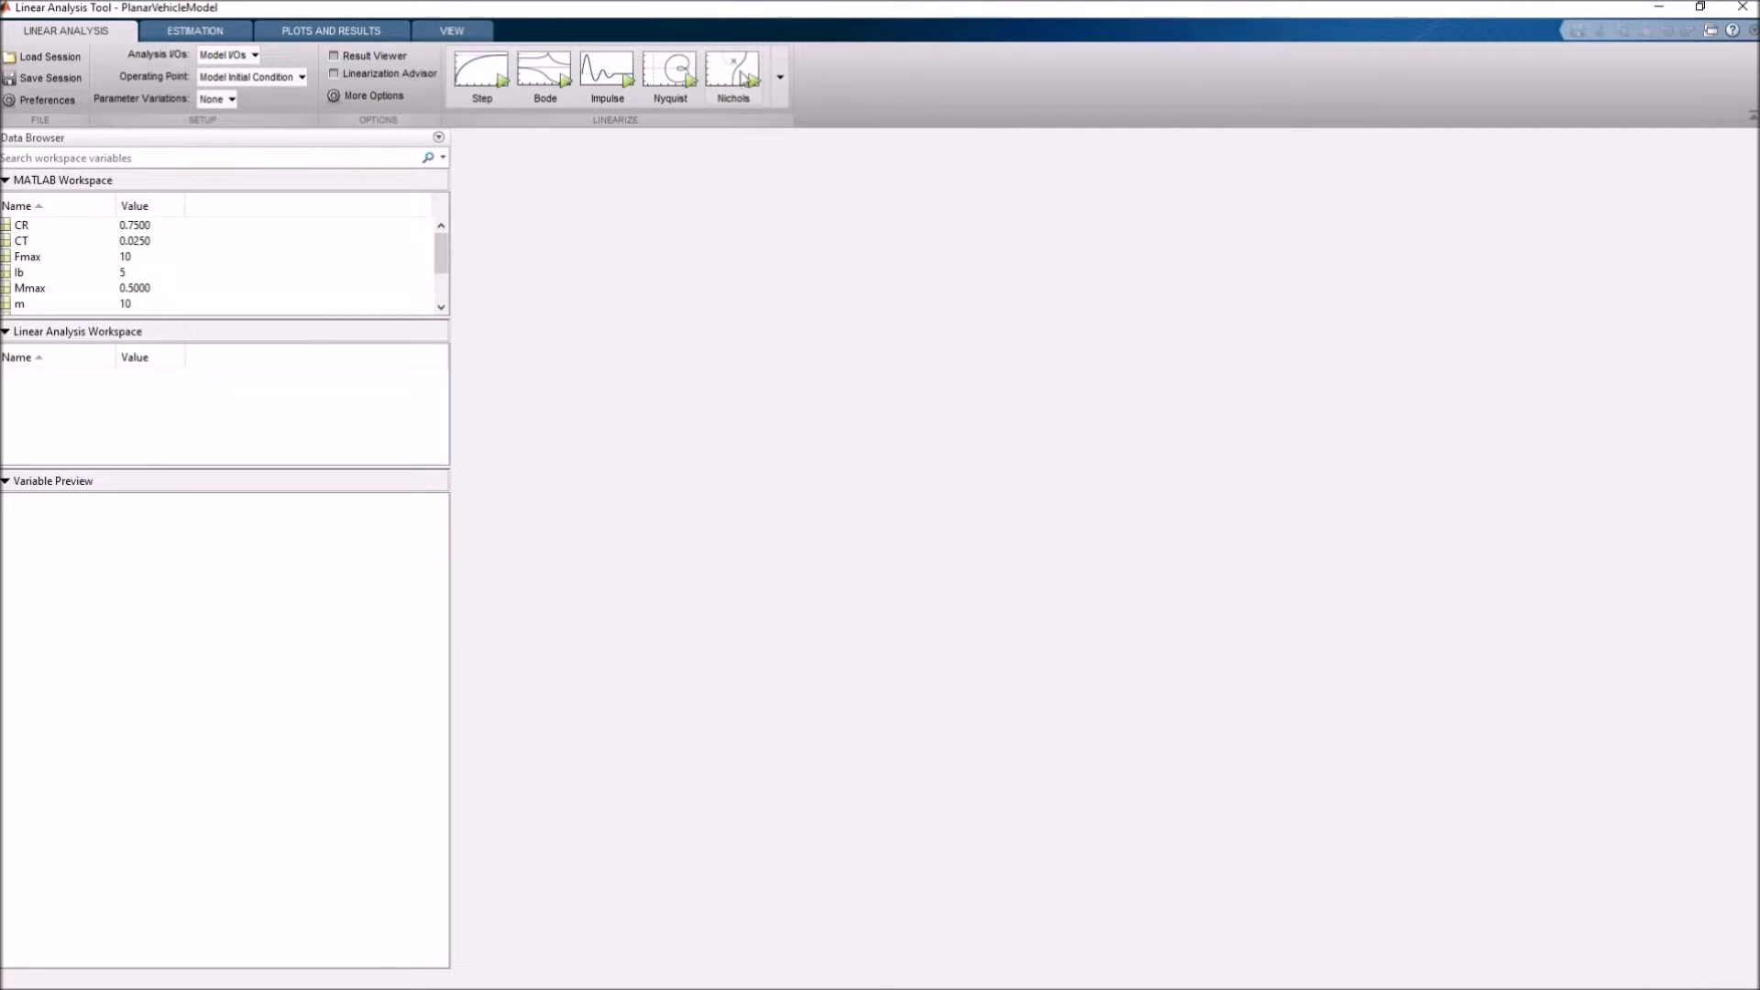
Linearize the model with a new step response plot and open linsys1 to examine its state-space matrices.
{"action": "left_click", "coordinate": [781, 82]}
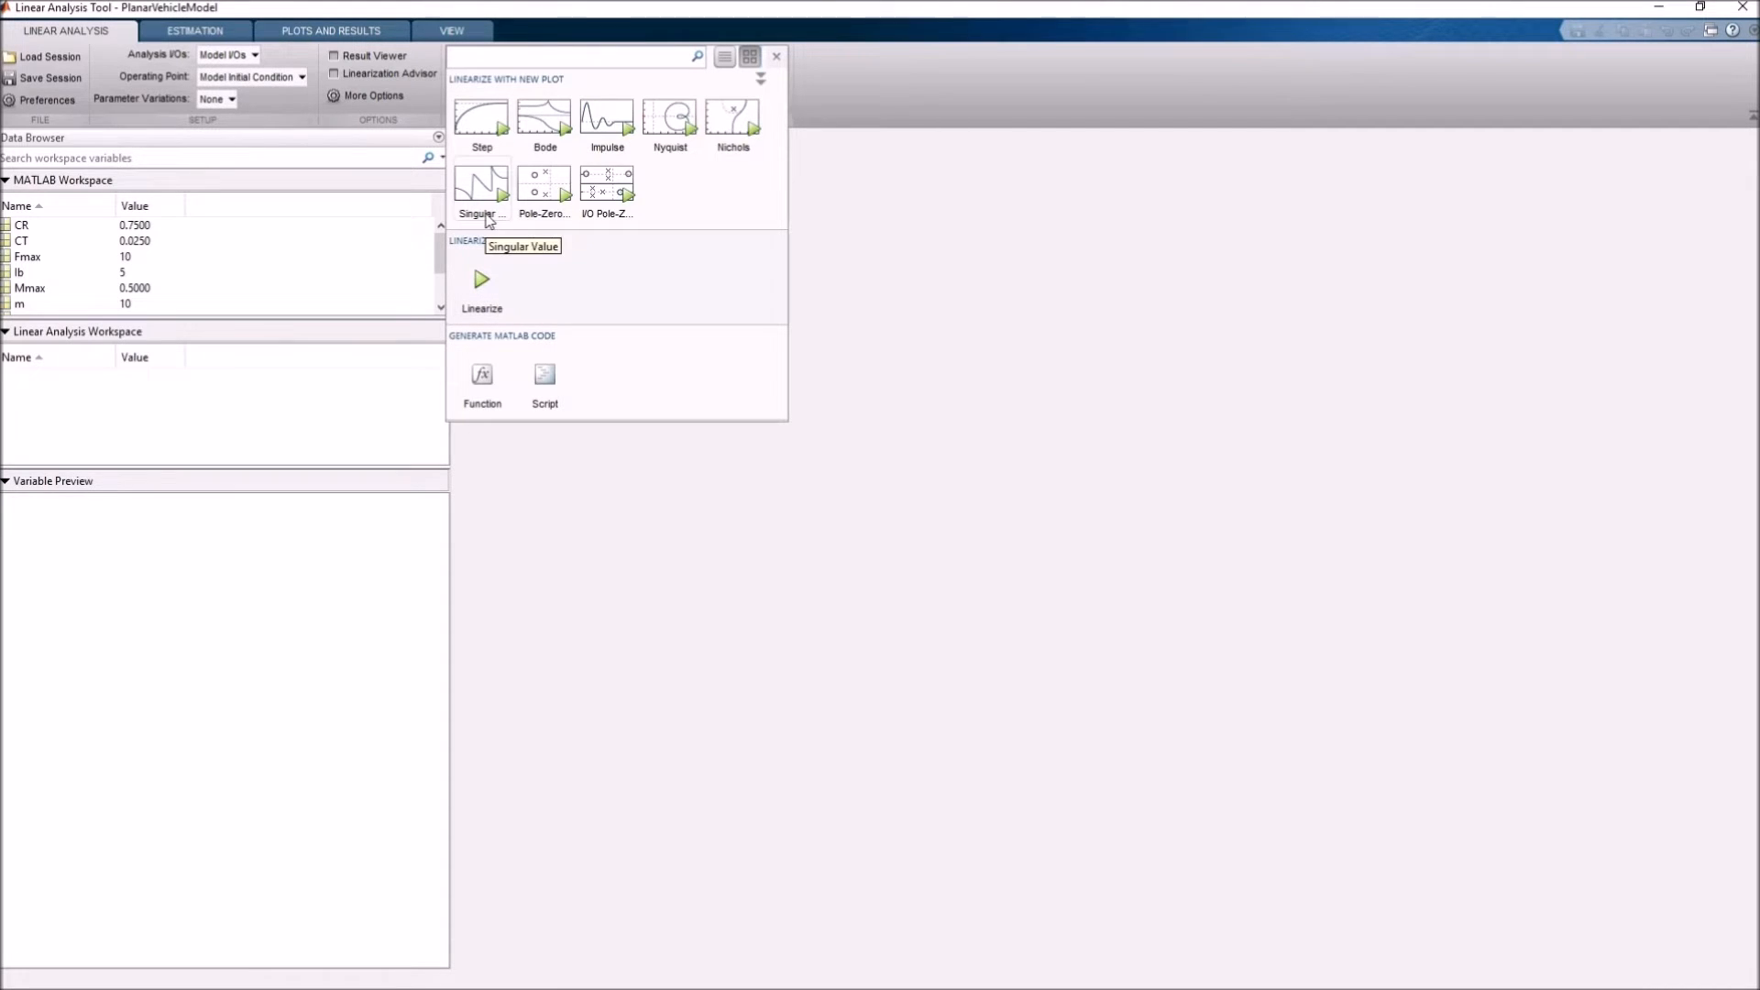
{"action": "left_click", "coordinate": [487, 132]}
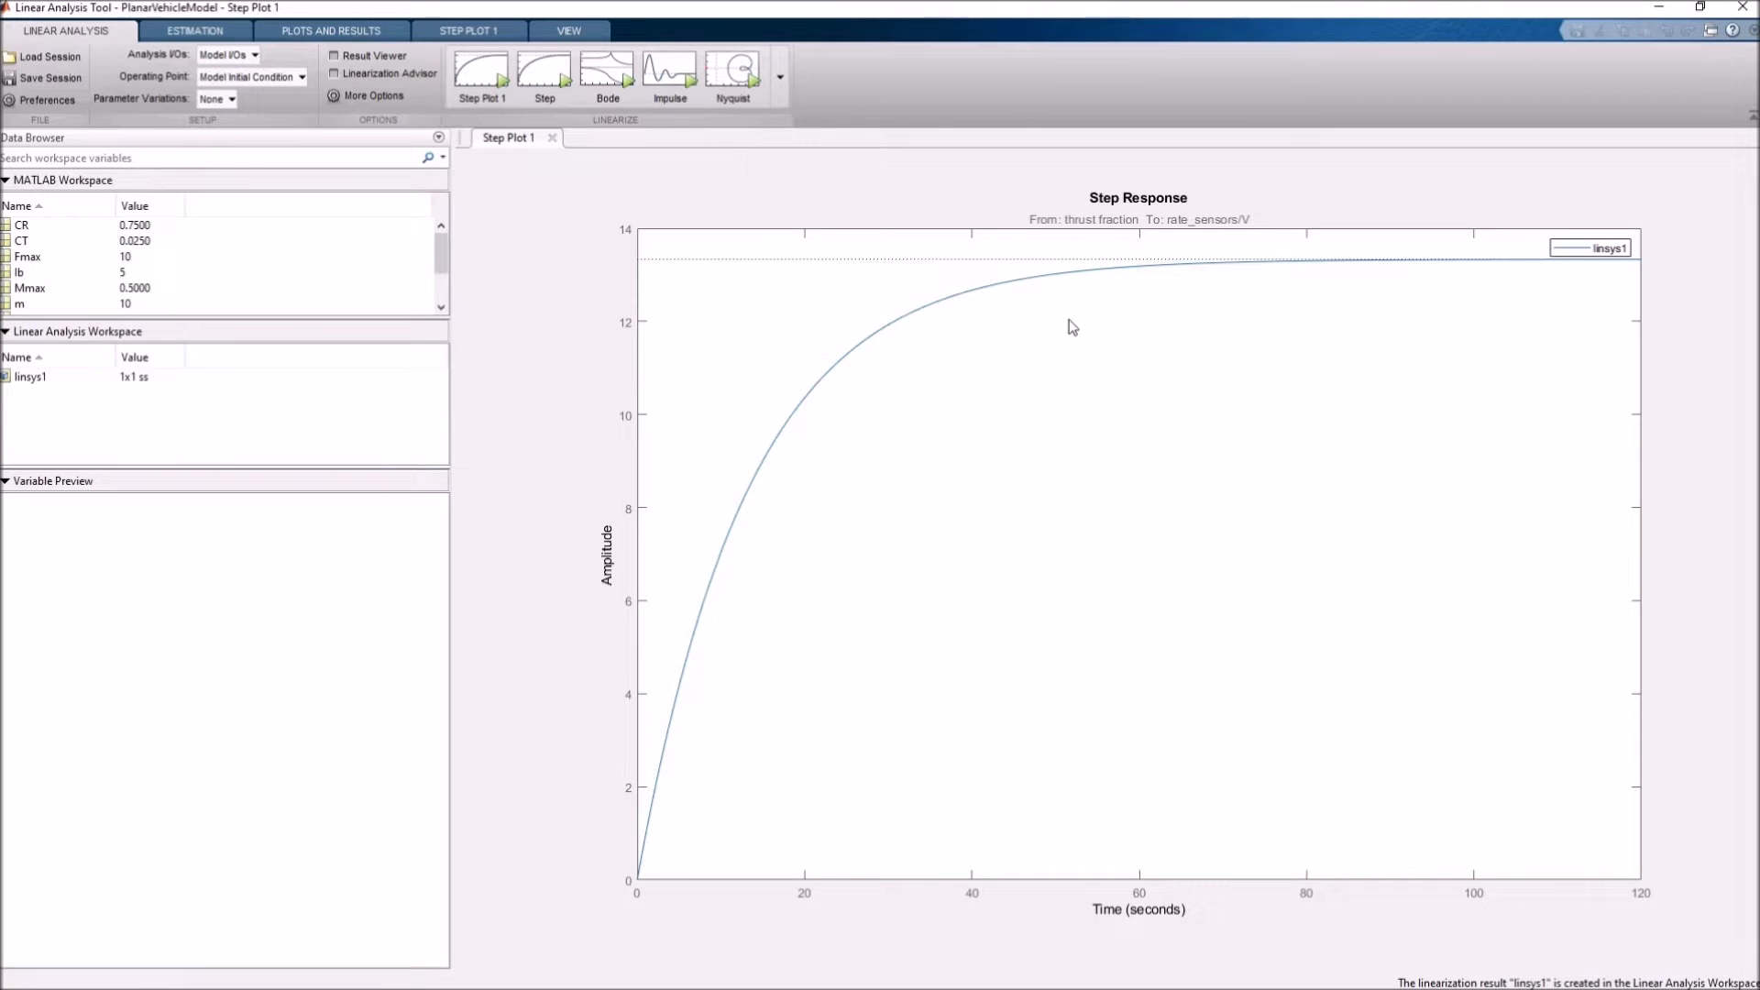
{"action": "left_click", "coordinate": [37, 377]}
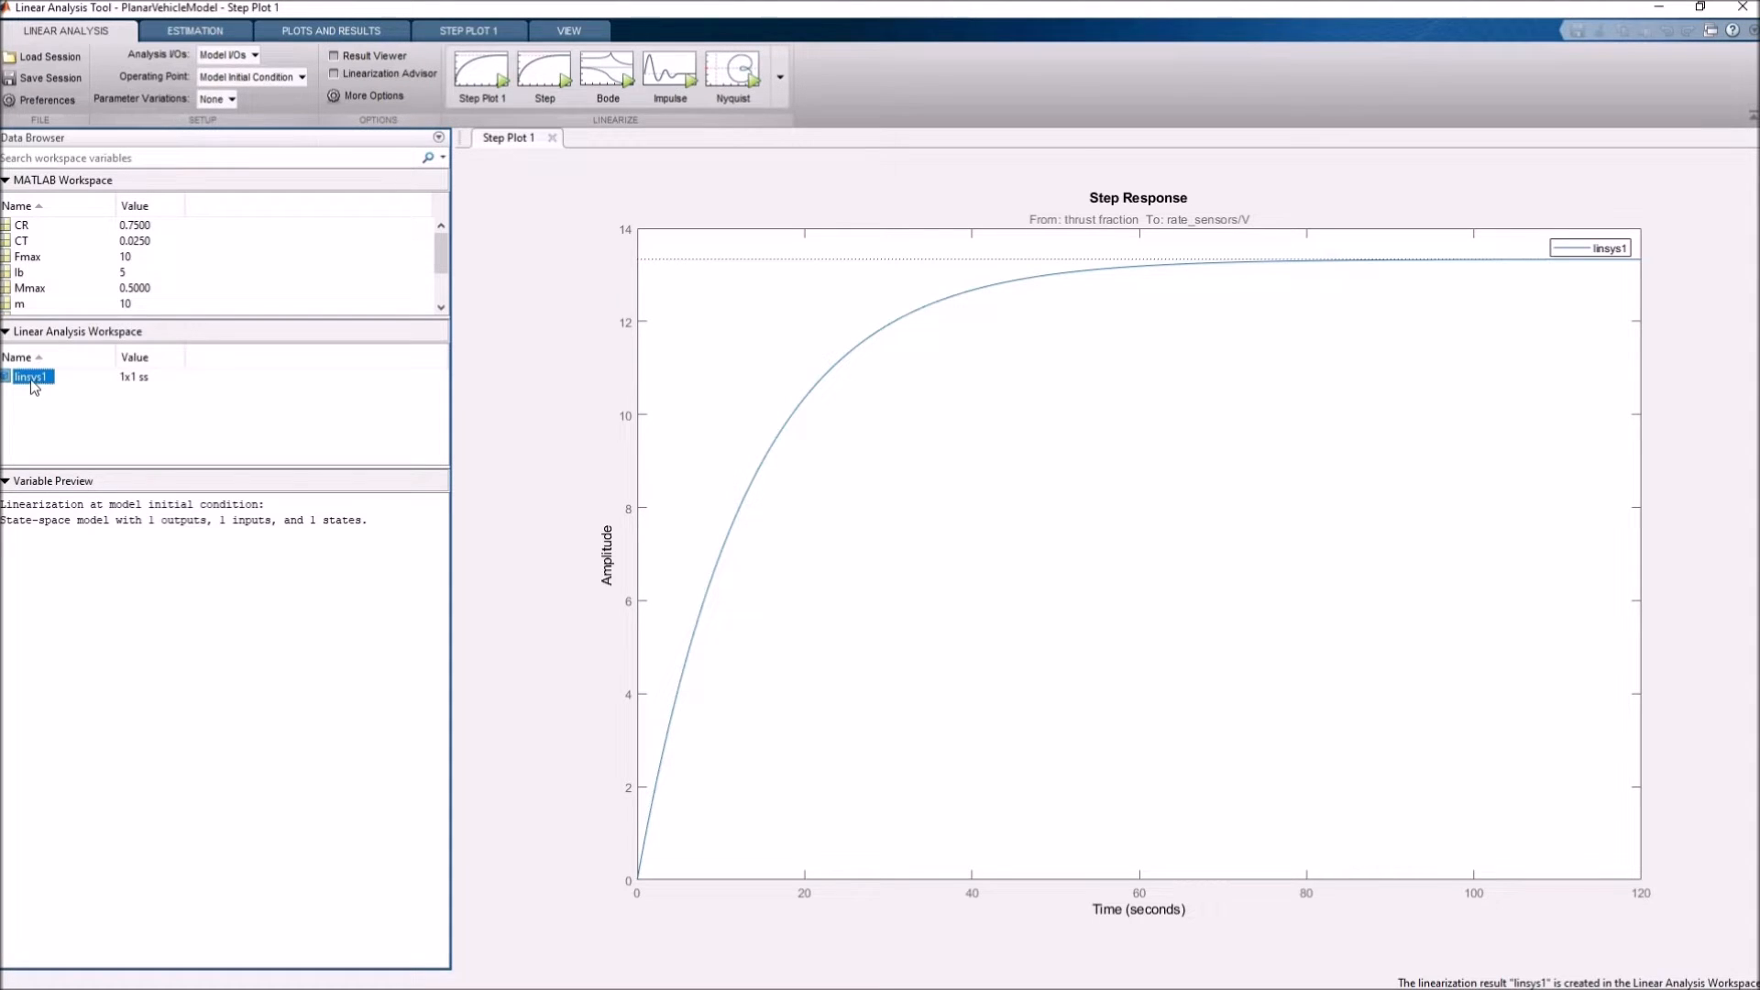
{"action": "double_click", "coordinate": [33, 378]}
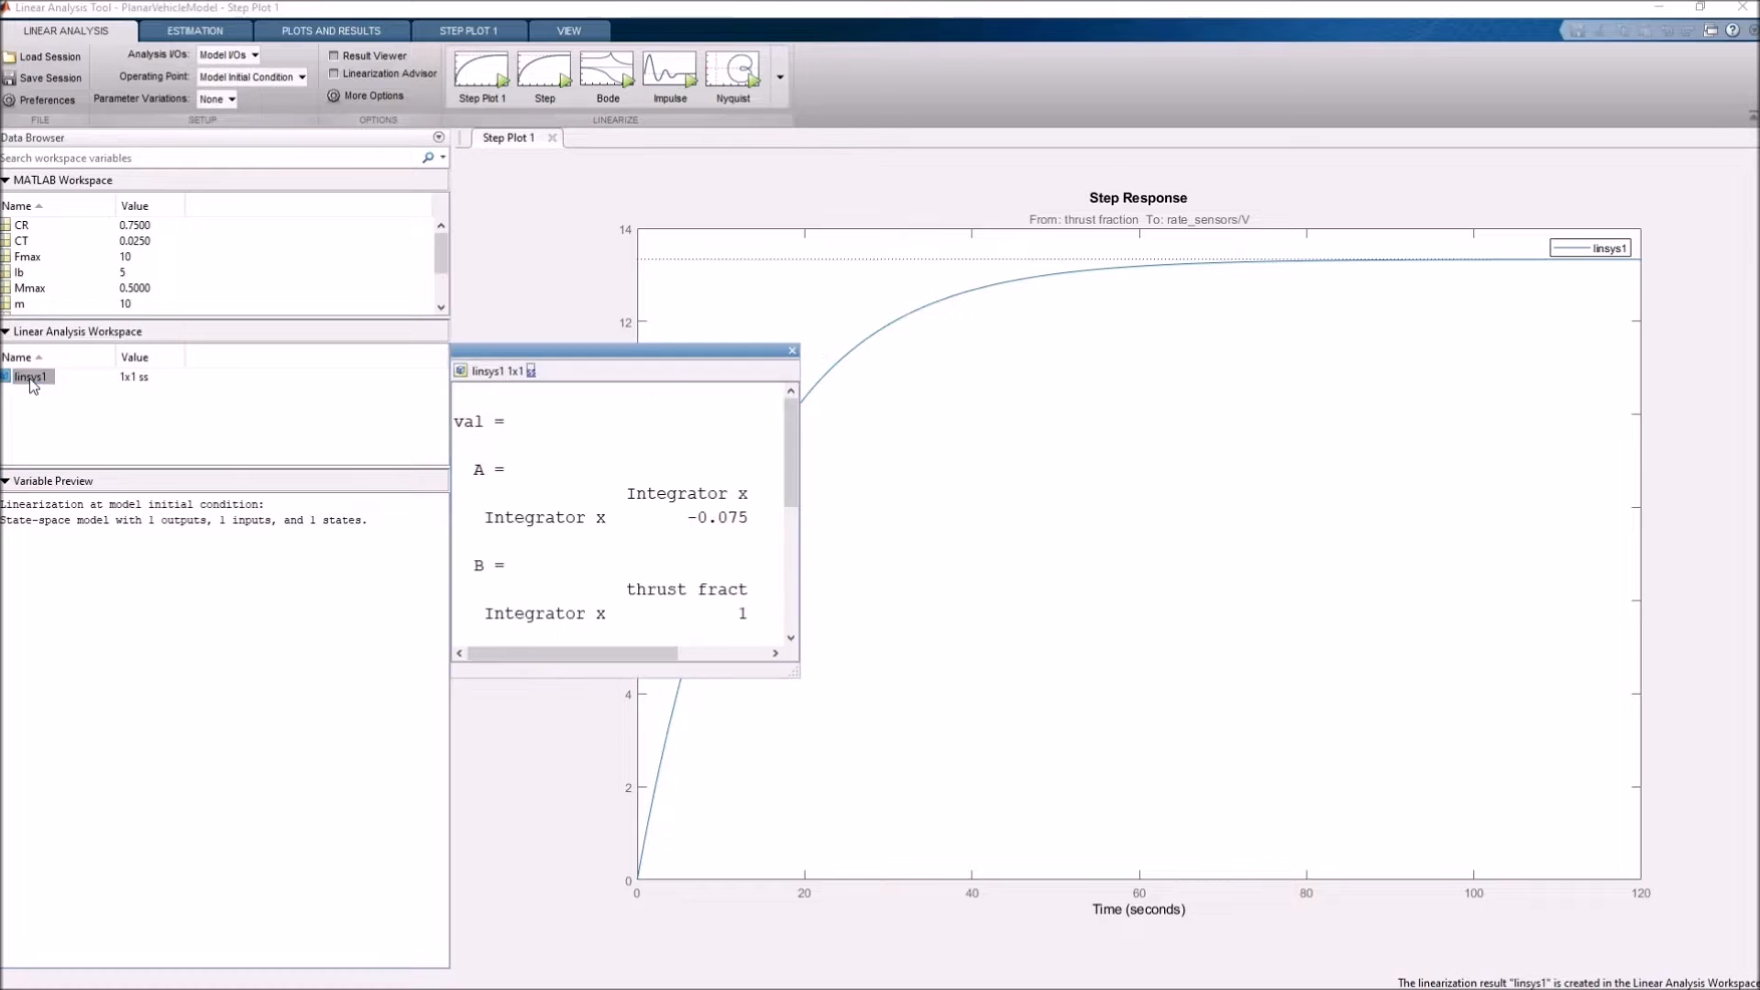
{"action": "left_click_drag", "start_coordinate": [794, 672], "coordinate": [1138, 942]}
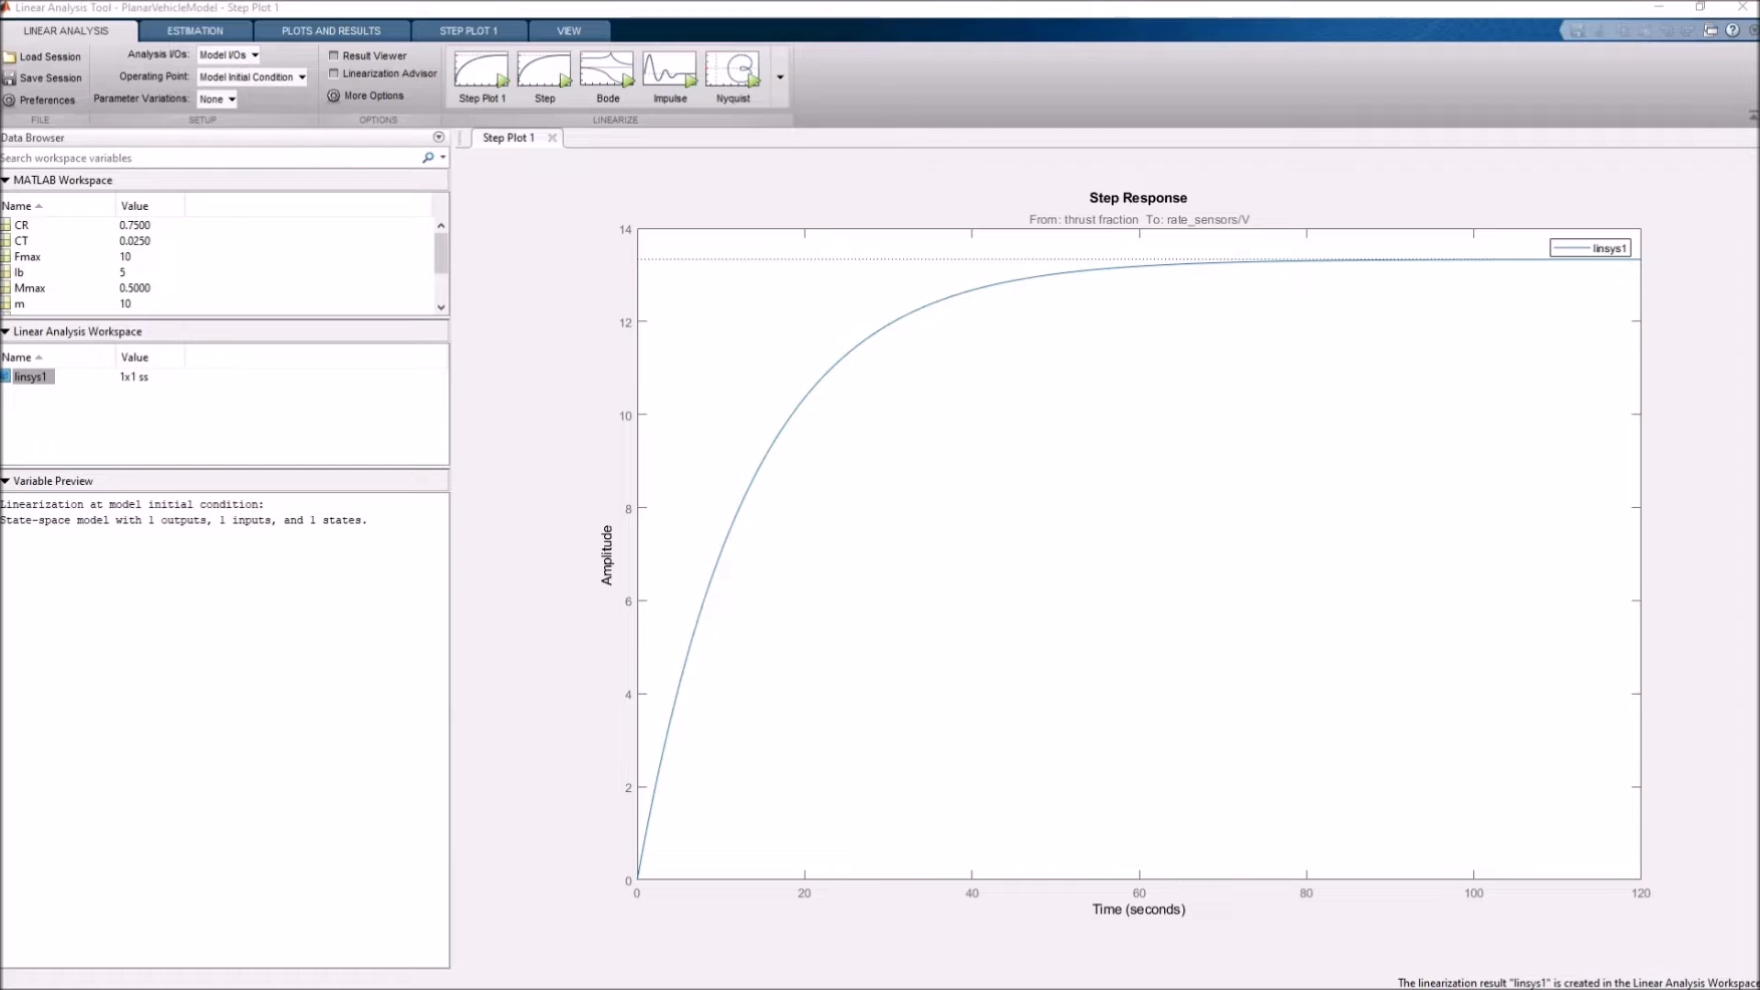
Copy linsys1 from the Linear Analysis Workspace into the MATLAB Workspace.
{"action": "left_click", "coordinate": [33, 383]}
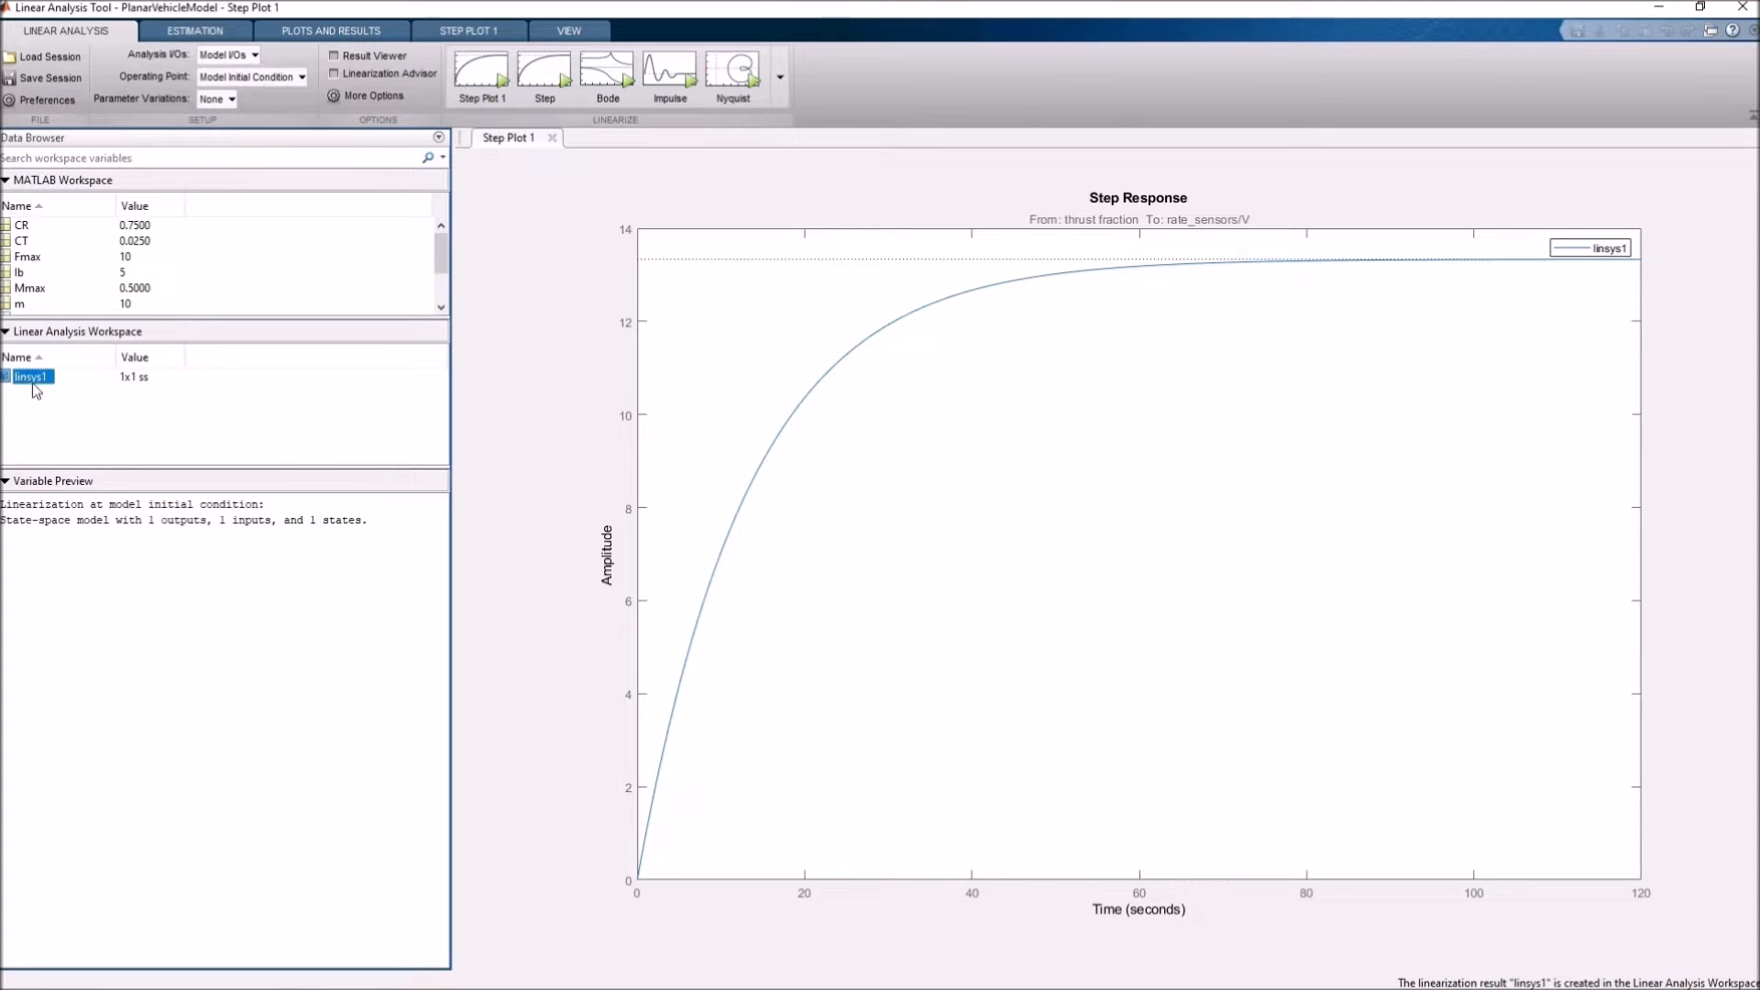
{"action": "left_click", "coordinate": [26, 425]}
{"action": "left_click", "coordinate": [26, 379]}
{"action": "left_click_drag", "start_coordinate": [94, 280], "coordinate": [46, 306]}
Switch to the main MATLAB window, clear the Command Window with clc, and display linsys1.
{"action": "key", "text": "alt+Tab"}
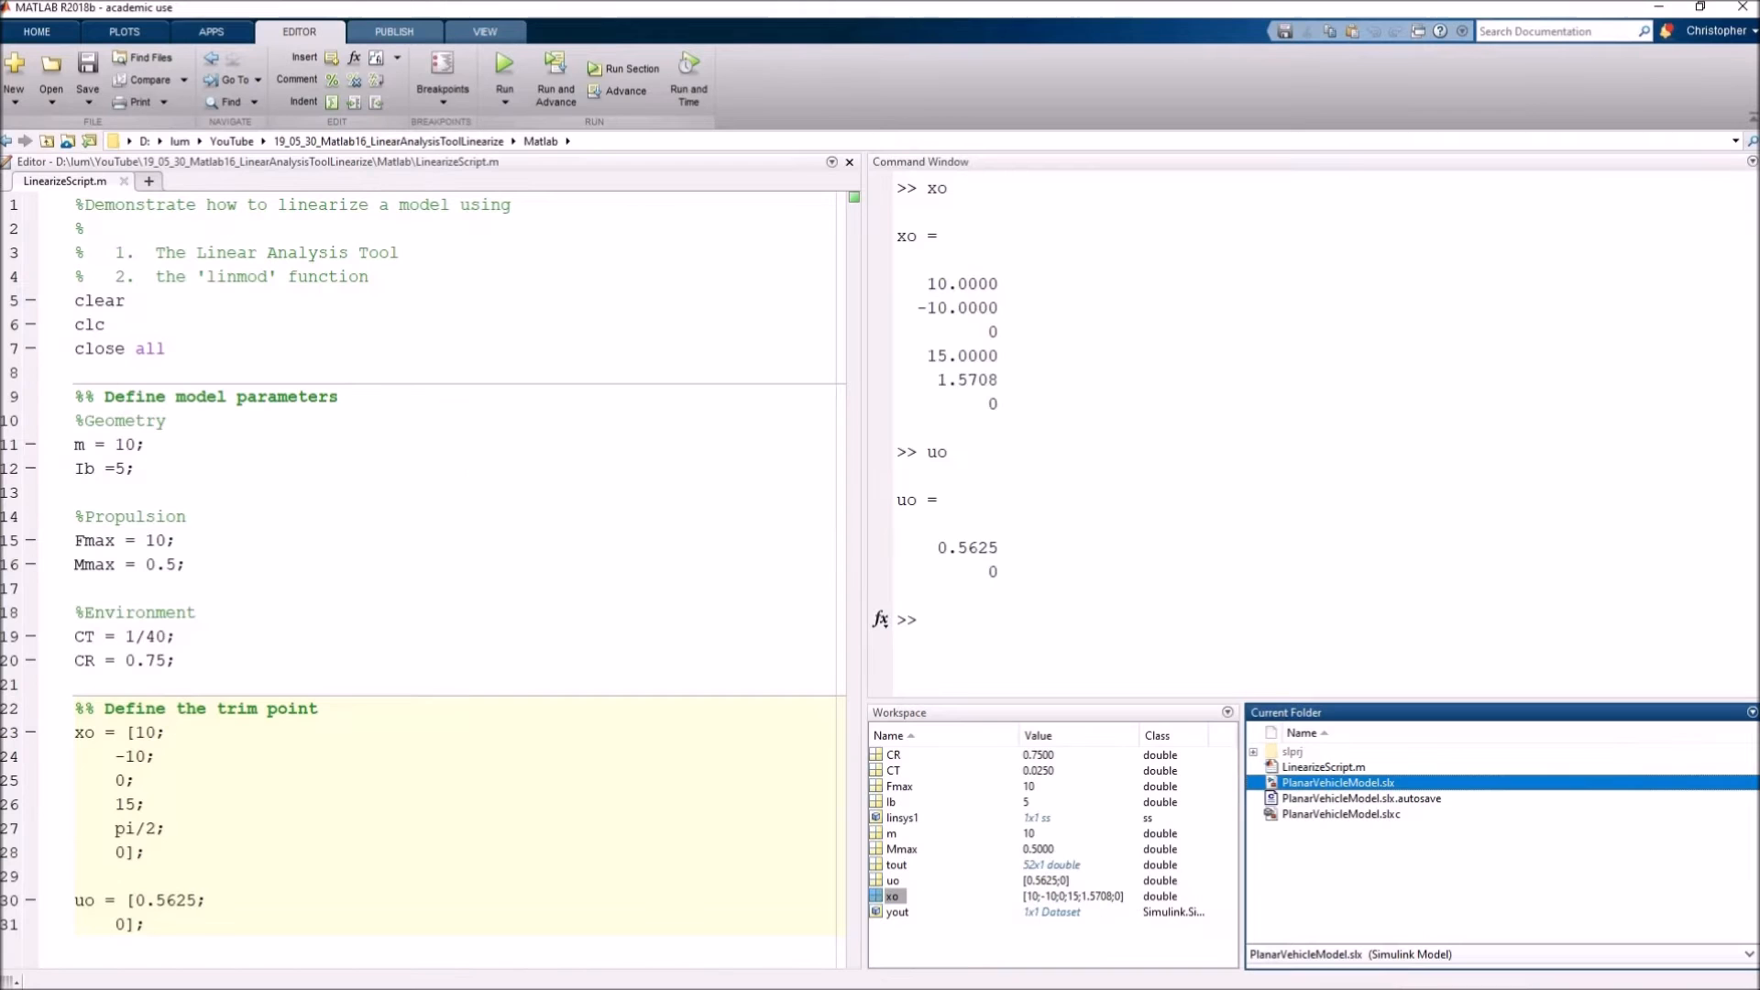
{"action": "left_click", "coordinate": [1194, 571]}
{"action": "type", "text": "clc"}
{"action": "key", "text": "Return"}
{"action": "type", "text": "linsys1"}
{"action": "key", "text": "Return"}
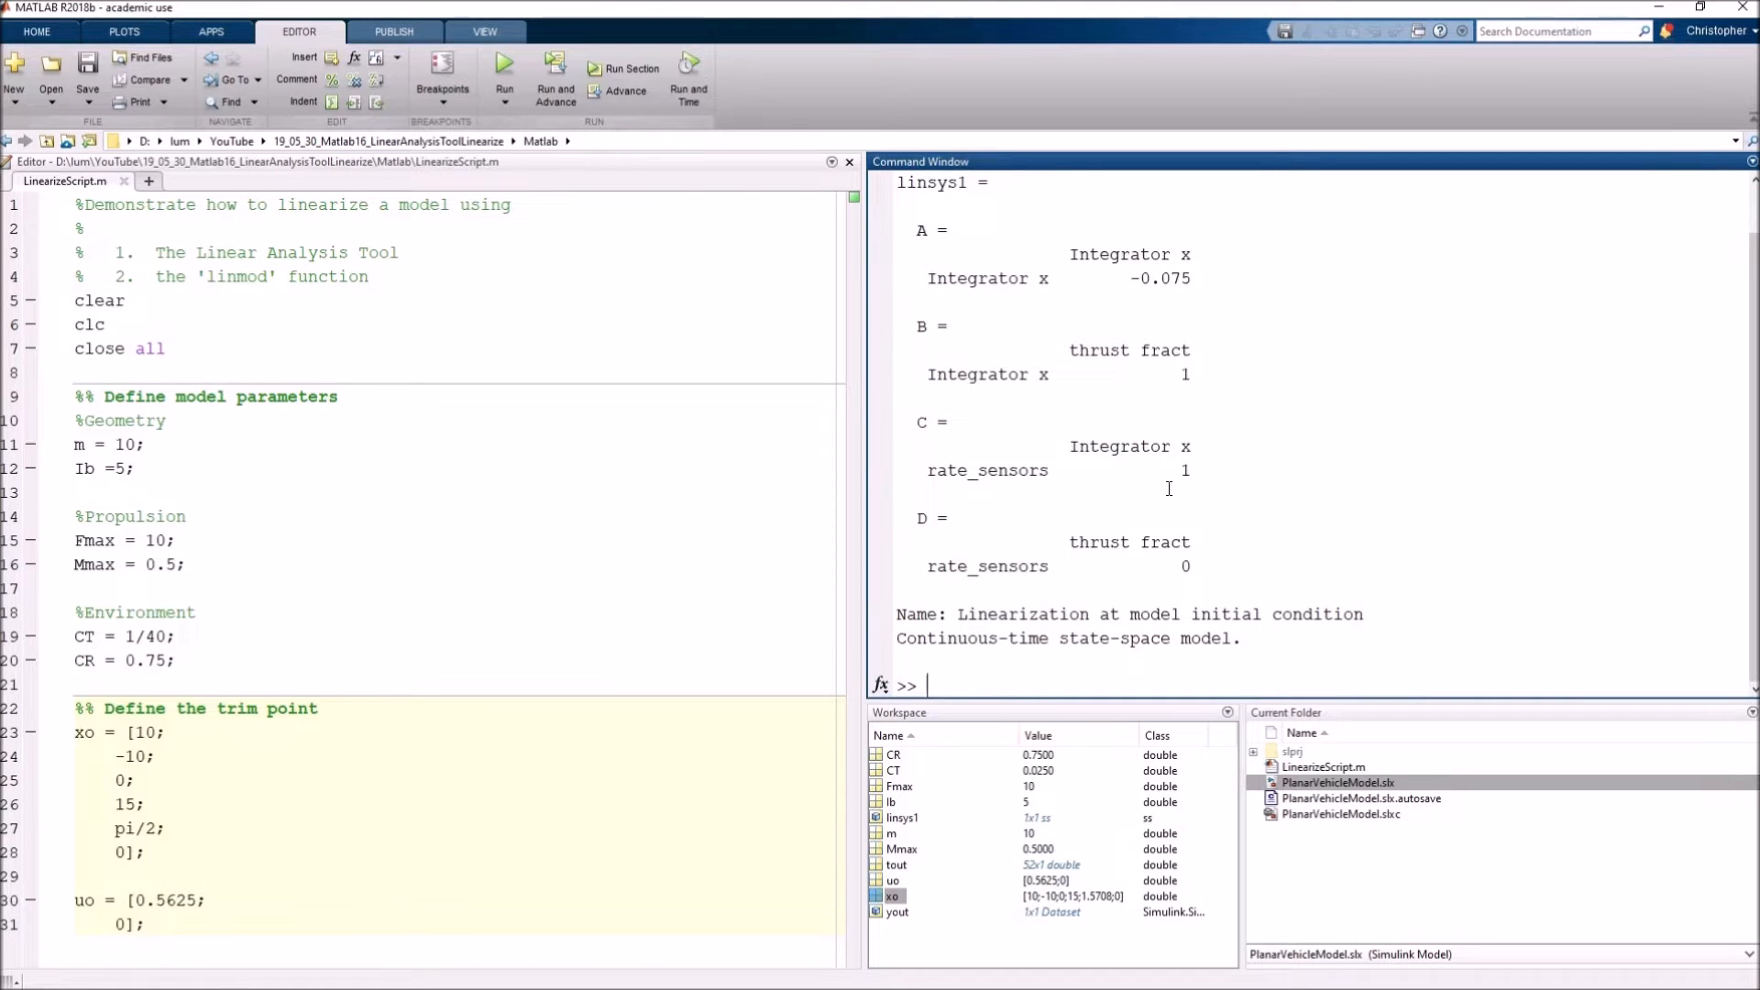
Save linsys1 to a file with the command save('LinearSystem01.mat','linsys1').
{"action": "type", "text": "save('LinearSystem01.mat','lin"}
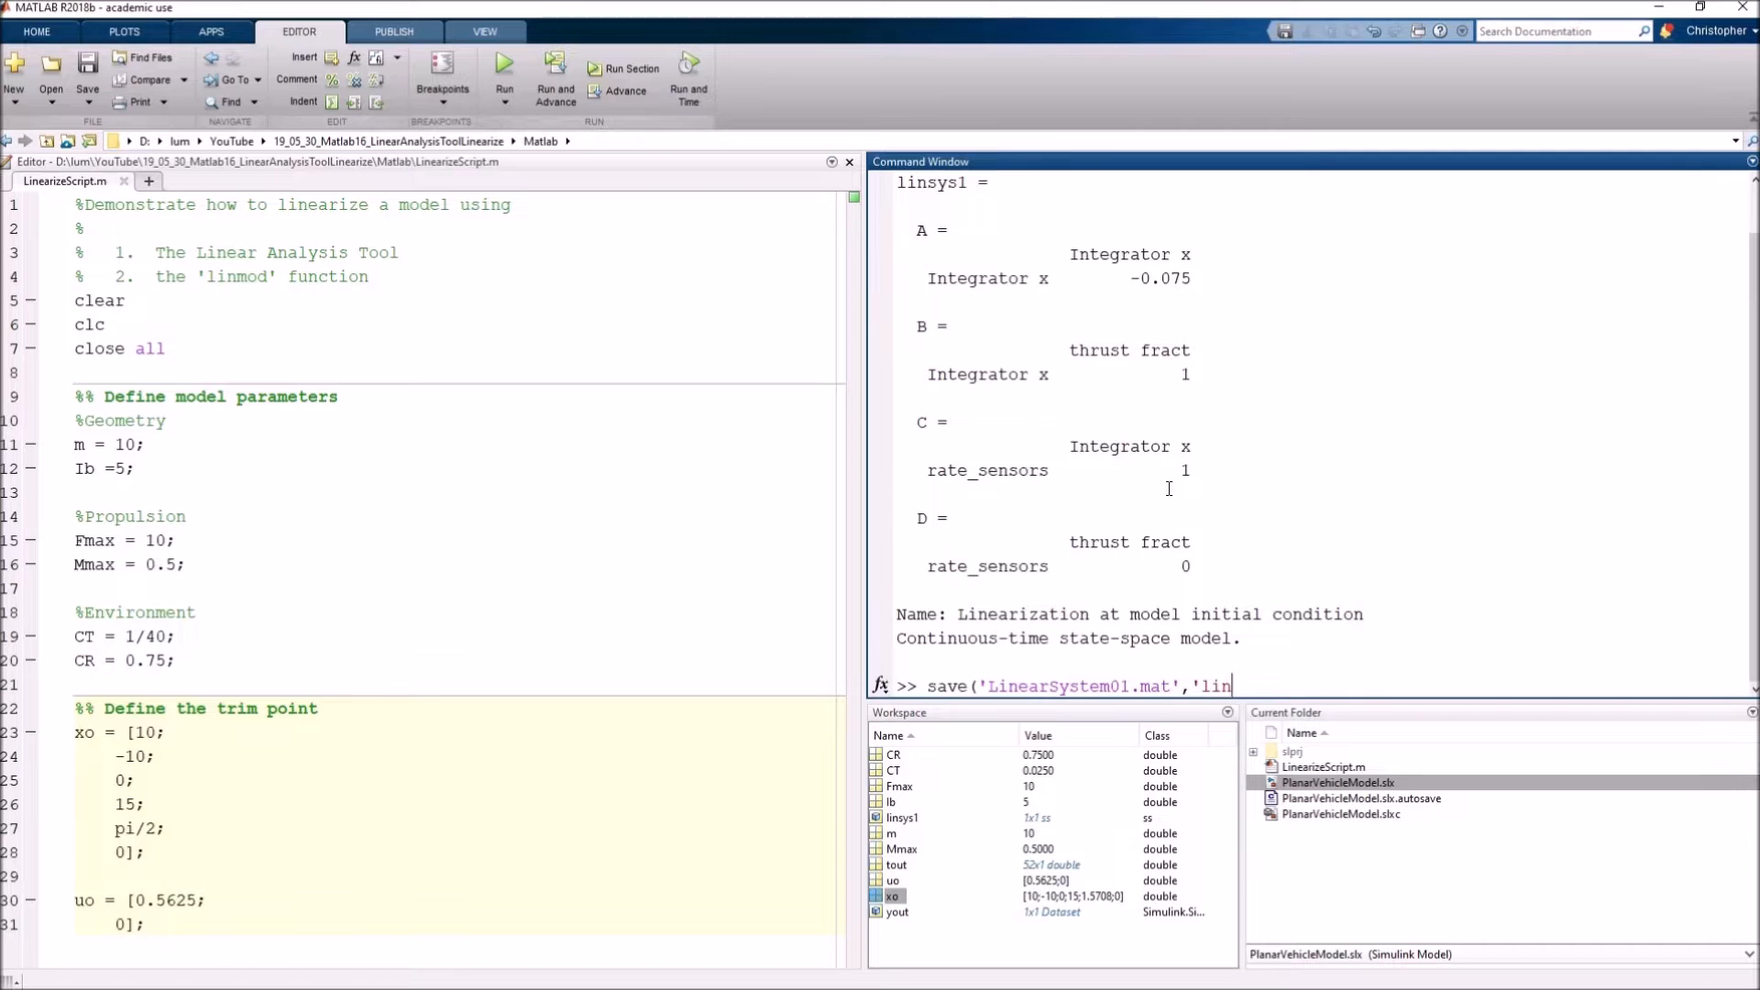
{"action": "type", "text": "sys1')"}
{"action": "key", "text": "Return"}
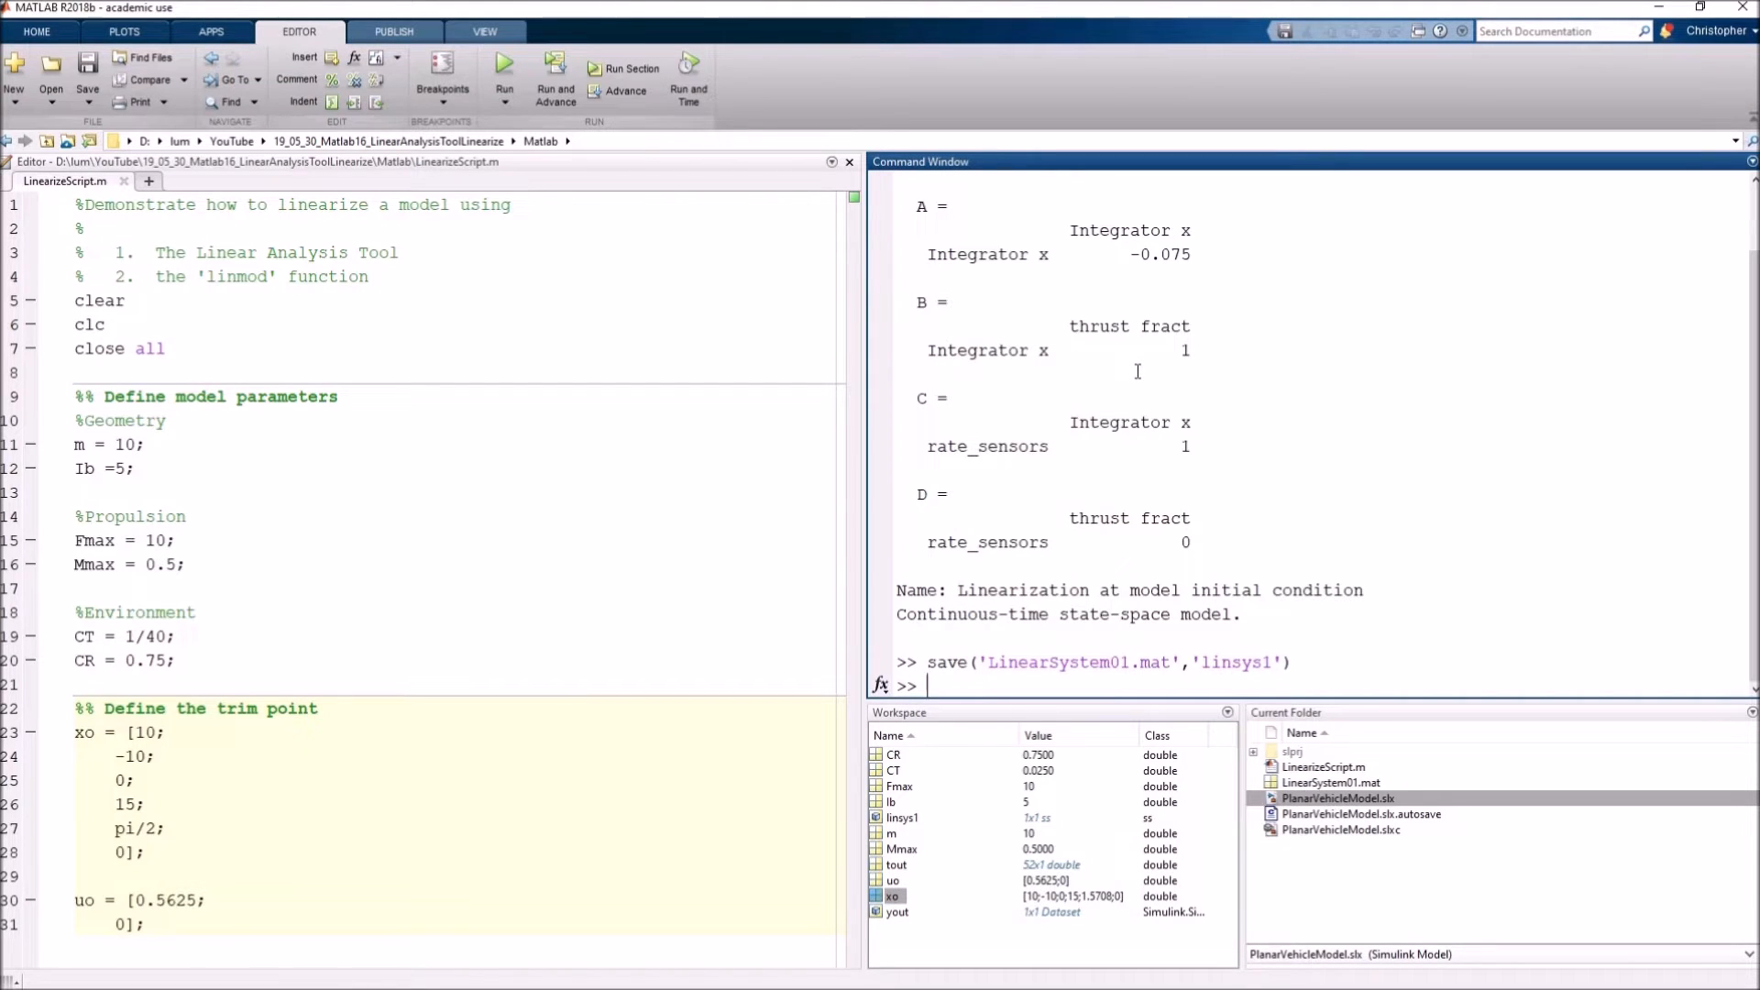
Add the section heading "%% Obtain the transfer function for the system" below the uo definition in LinearizeScript.m.
{"action": "left_click", "coordinate": [227, 942]}
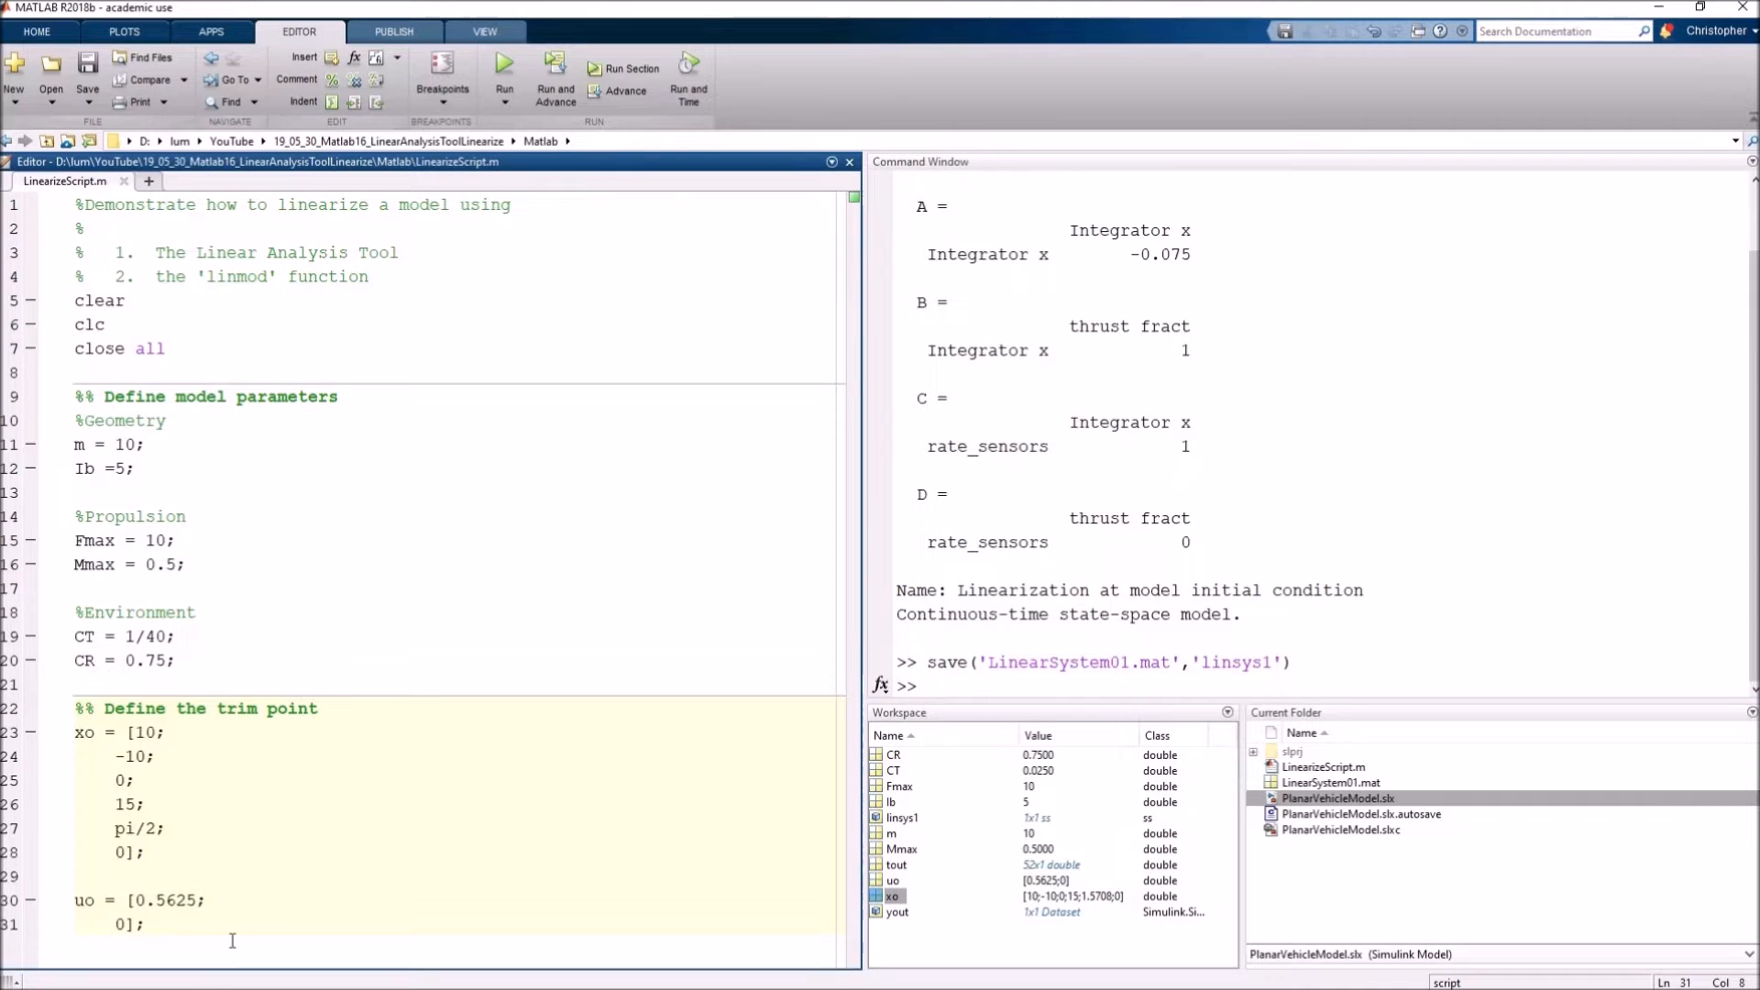
{"action": "key", "text": "Return"}
{"action": "key", "text": "Return"}
{"action": "type", "text": "%Obtain the transfer function for the system"}
{"action": "key", "text": "Return"}
{"action": "key", "text": "Up"}
{"action": "key", "text": "Right"}
{"action": "type", "text": "%"}
{"action": "key", "text": "End"}
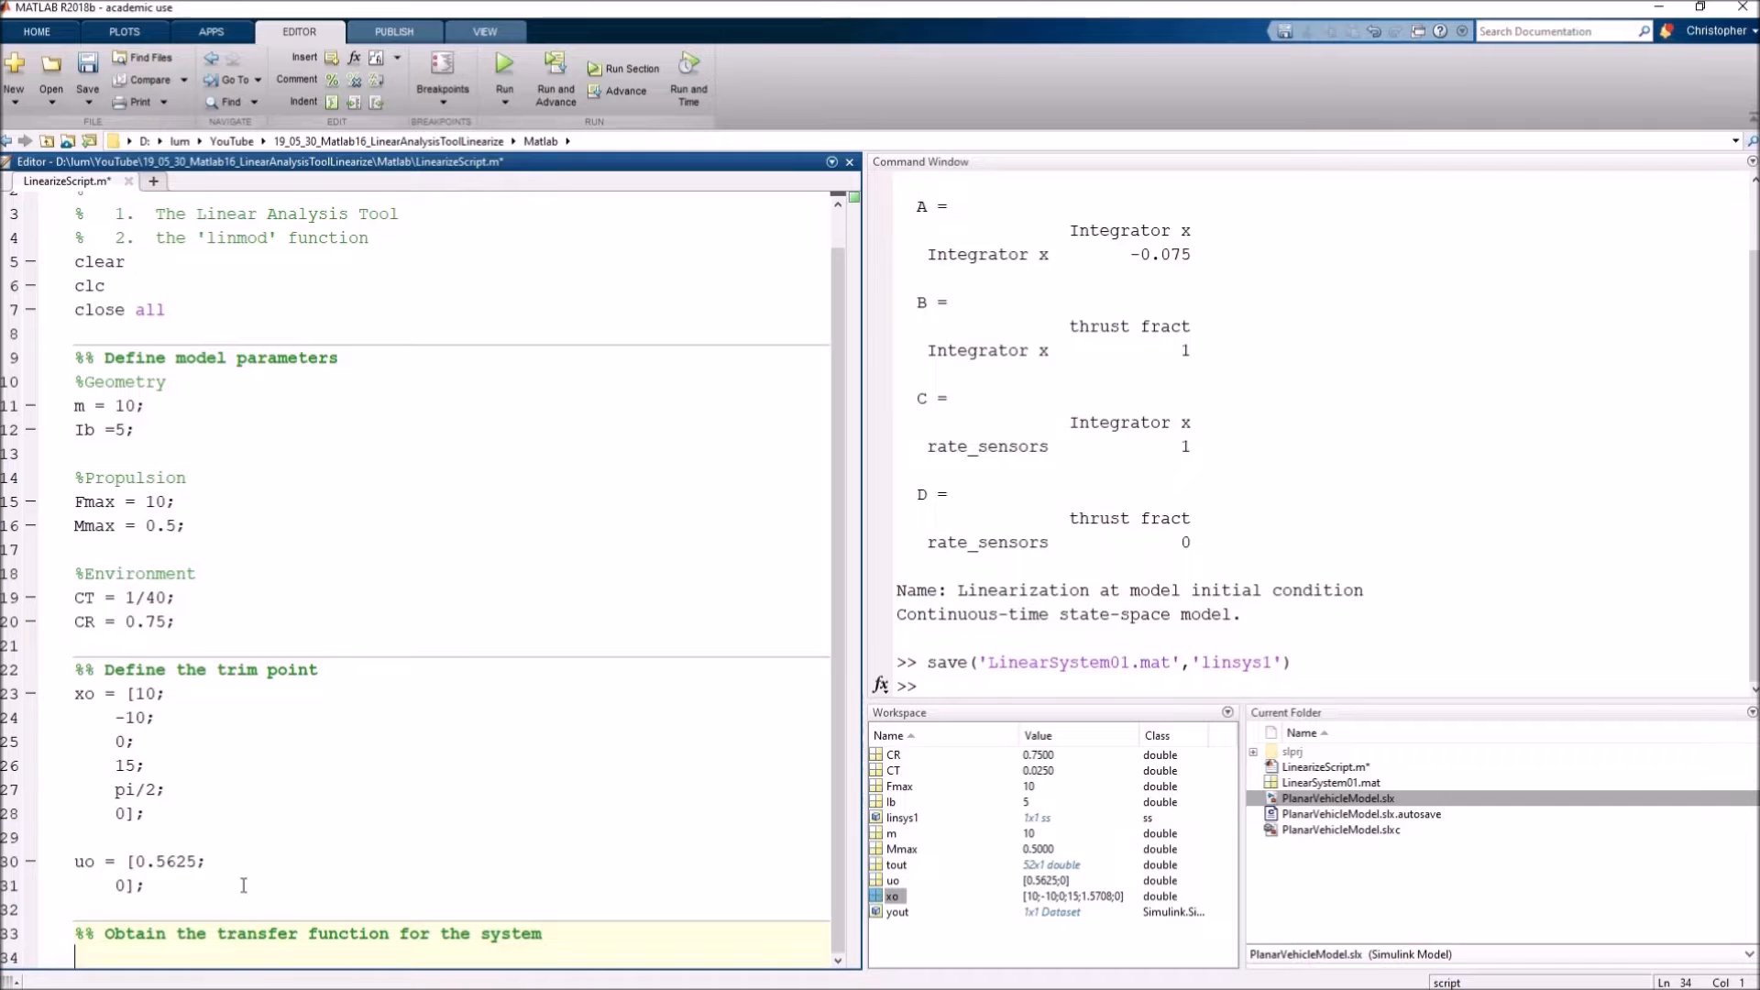
Add the line "A = linsys1.A;" under the new section heading and paste three copies of it beneath.
{"action": "type", "text": "A = linsys1.A;"}
{"action": "key", "text": "Return"}
{"action": "type", "text": "B"}
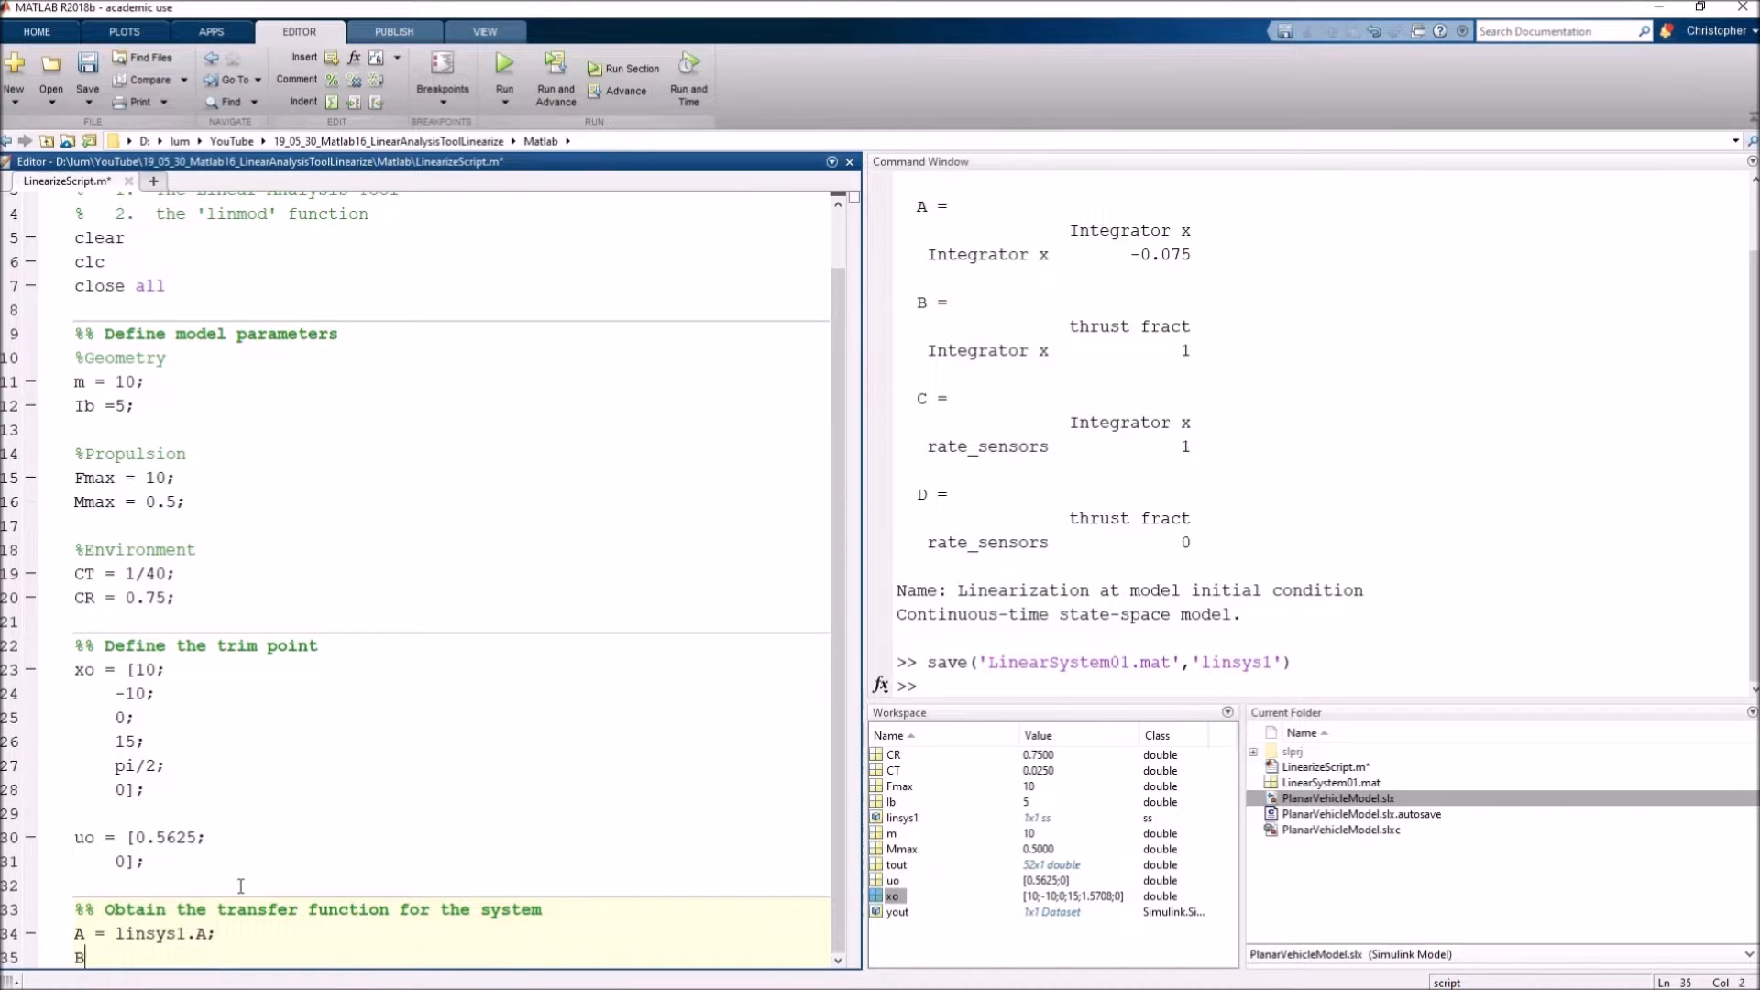
{"action": "key", "text": "Up"}
{"action": "key", "text": "Home"}
{"action": "key", "text": "shift+End"}
{"action": "key", "text": "ctrl+c"}
{"action": "key", "text": "Home"}
{"action": "key", "text": "Down"}
{"action": "key", "text": "shift+Right"}
{"action": "key", "text": "shift+Right"}
{"action": "key", "text": "ctrl+v"}
{"action": "key", "text": "ctrl+v"}
{"action": "key", "text": "ctrl+v"}
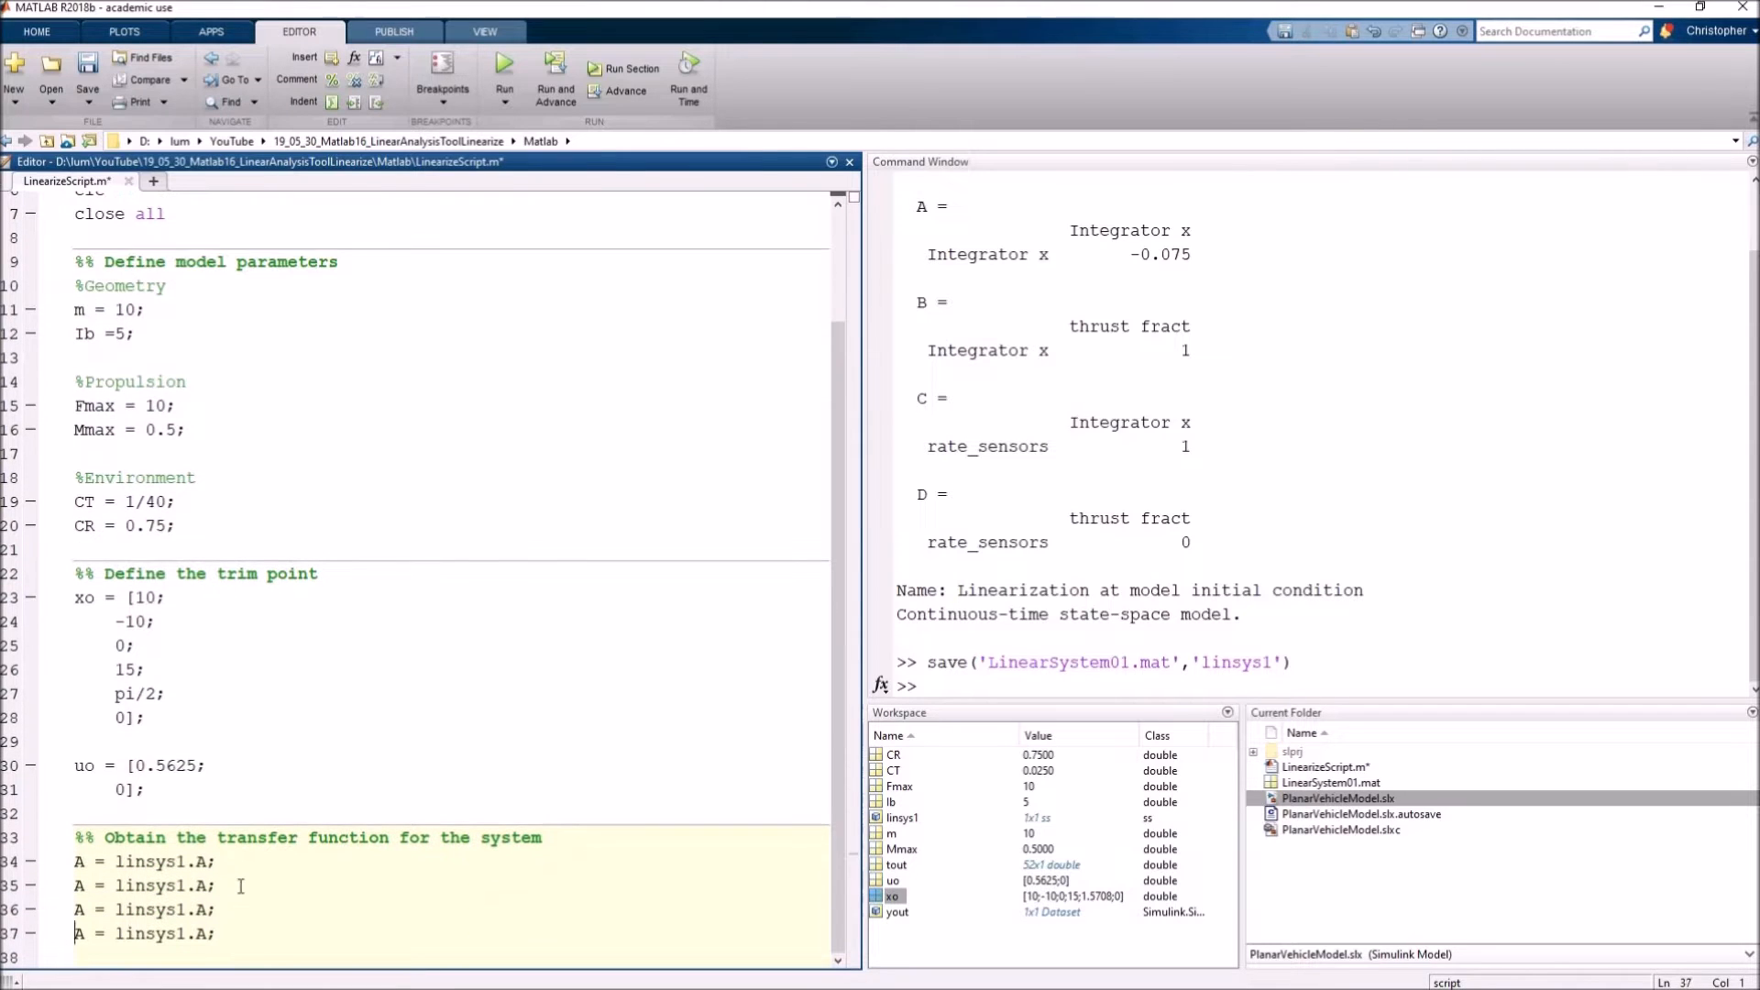
Edit the three pasted lines in LinearizeScript.m to read B = linsys1.B;, C = linsys1.C; and D = linsys1.D;.
{"action": "key", "text": "shift+Right"}
{"action": "type", "text": "D"}
{"action": "key", "text": "BackSpace"}
{"action": "type", "text": "C"}
{"action": "key", "text": "Down"}
{"action": "key", "text": "BackSpace"}
{"action": "type", "text": "D"}
{"action": "key", "text": "End"}
{"action": "key", "text": "Up"}
{"action": "key", "text": "Left"}
{"action": "key", "text": "BackSpace"}
{"action": "type", "text": "B"}
{"action": "key", "text": "Down"}
{"action": "key", "text": "BackSpace"}
{"action": "type", "text": "C"}
{"action": "key", "text": "Down"}
{"action": "key", "text": "BackSpace"}
{"action": "type", "text": "D"}
{"action": "key", "text": "End"}
Add the line "[num, den] = ss2tf(A, B, C, D);" below the state-space matrix definitions, separated by a blank line.
{"action": "key", "text": "Return"}
{"action": "key", "text": "Return"}
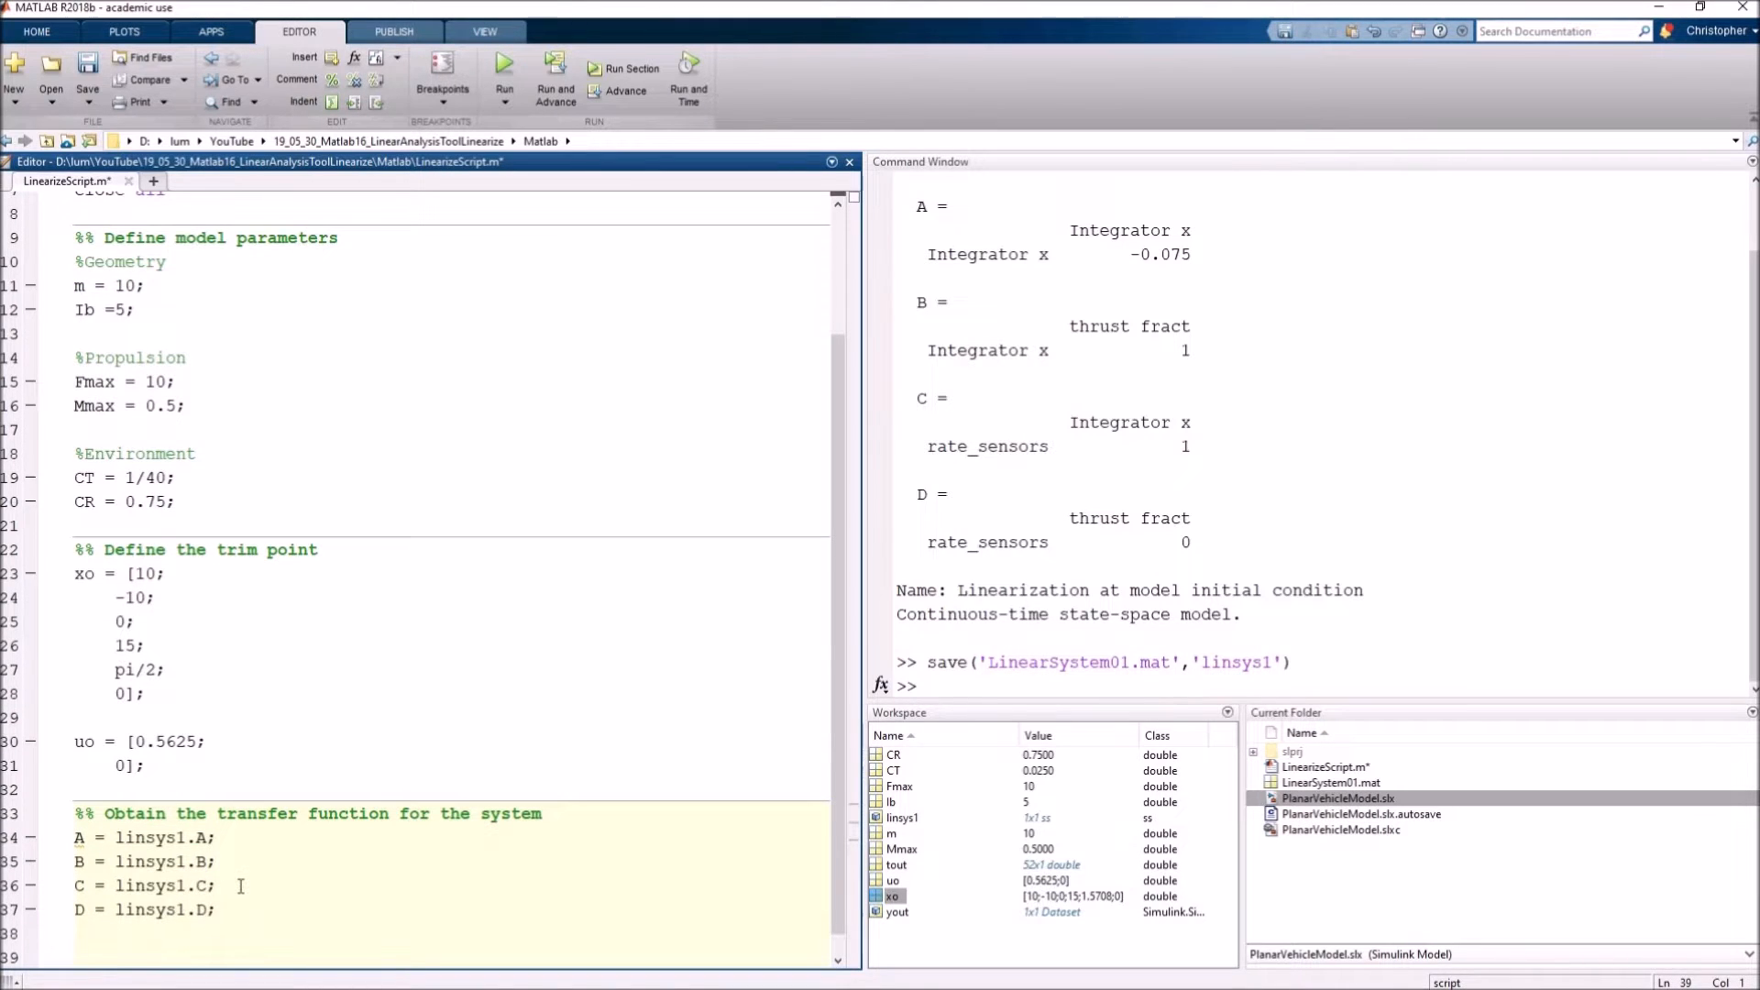
{"action": "type", "text": "ss2tf(A, B, C, D);"}
{"action": "key", "text": "Home"}
{"action": "type", "text": "[num, den] ="}
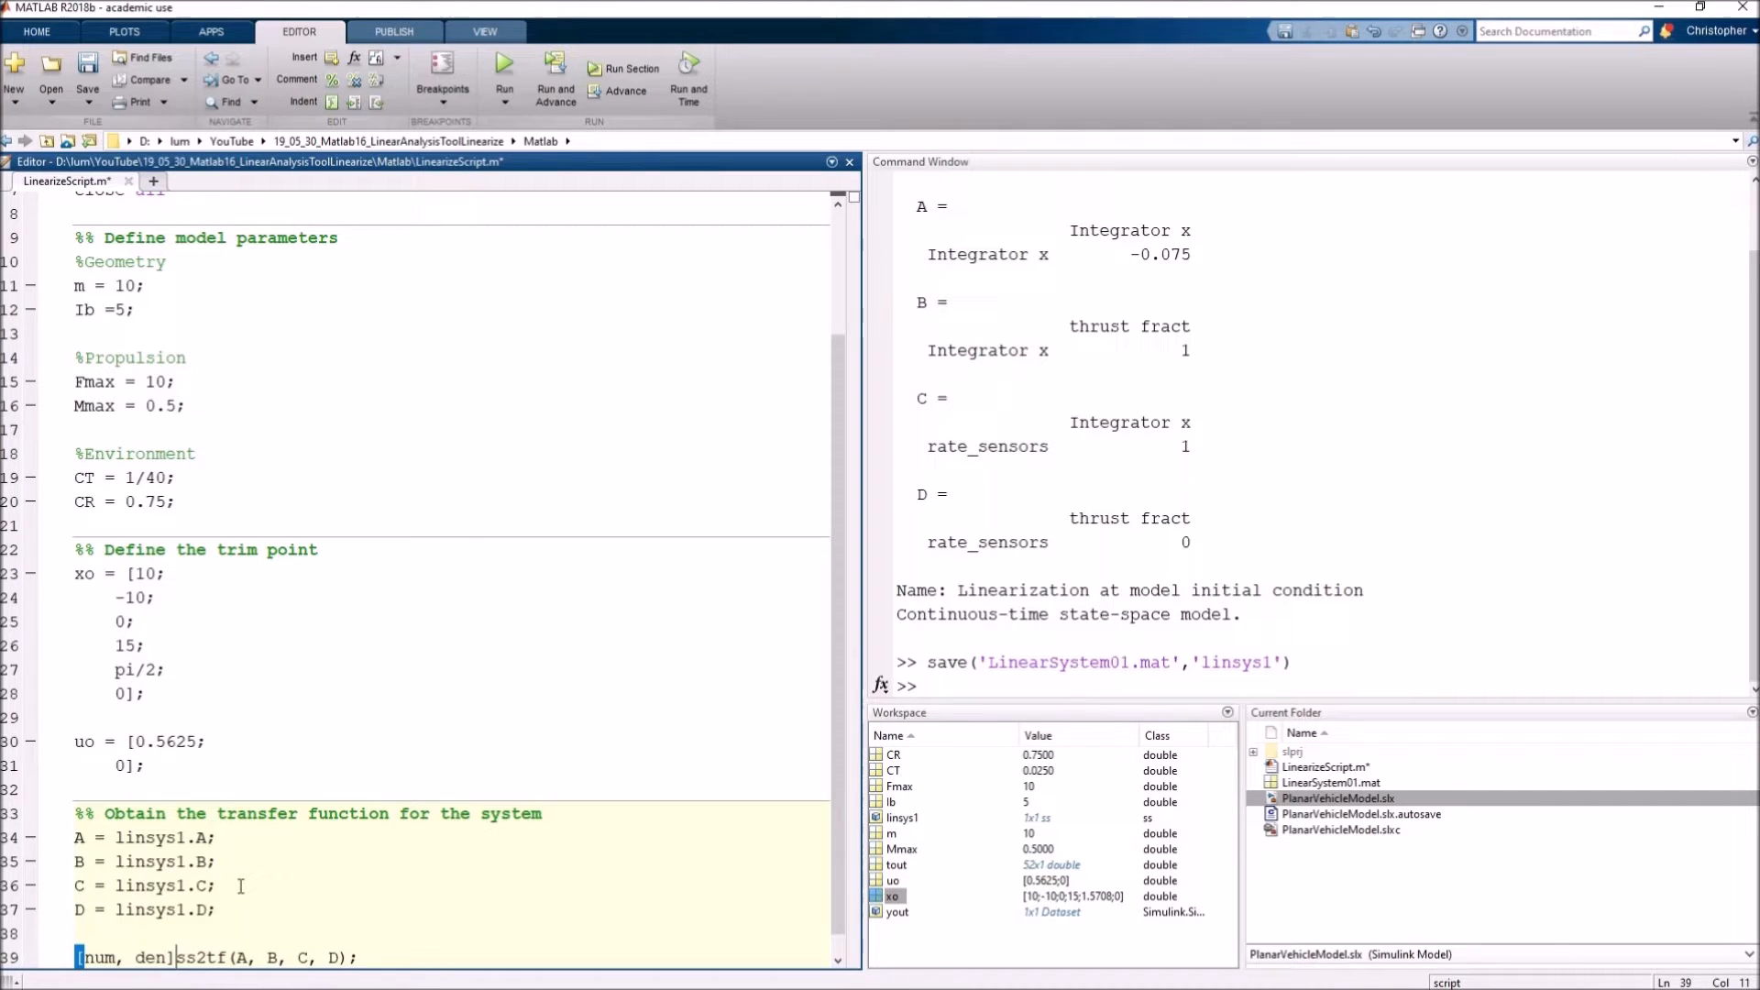
{"action": "key", "text": "End"}
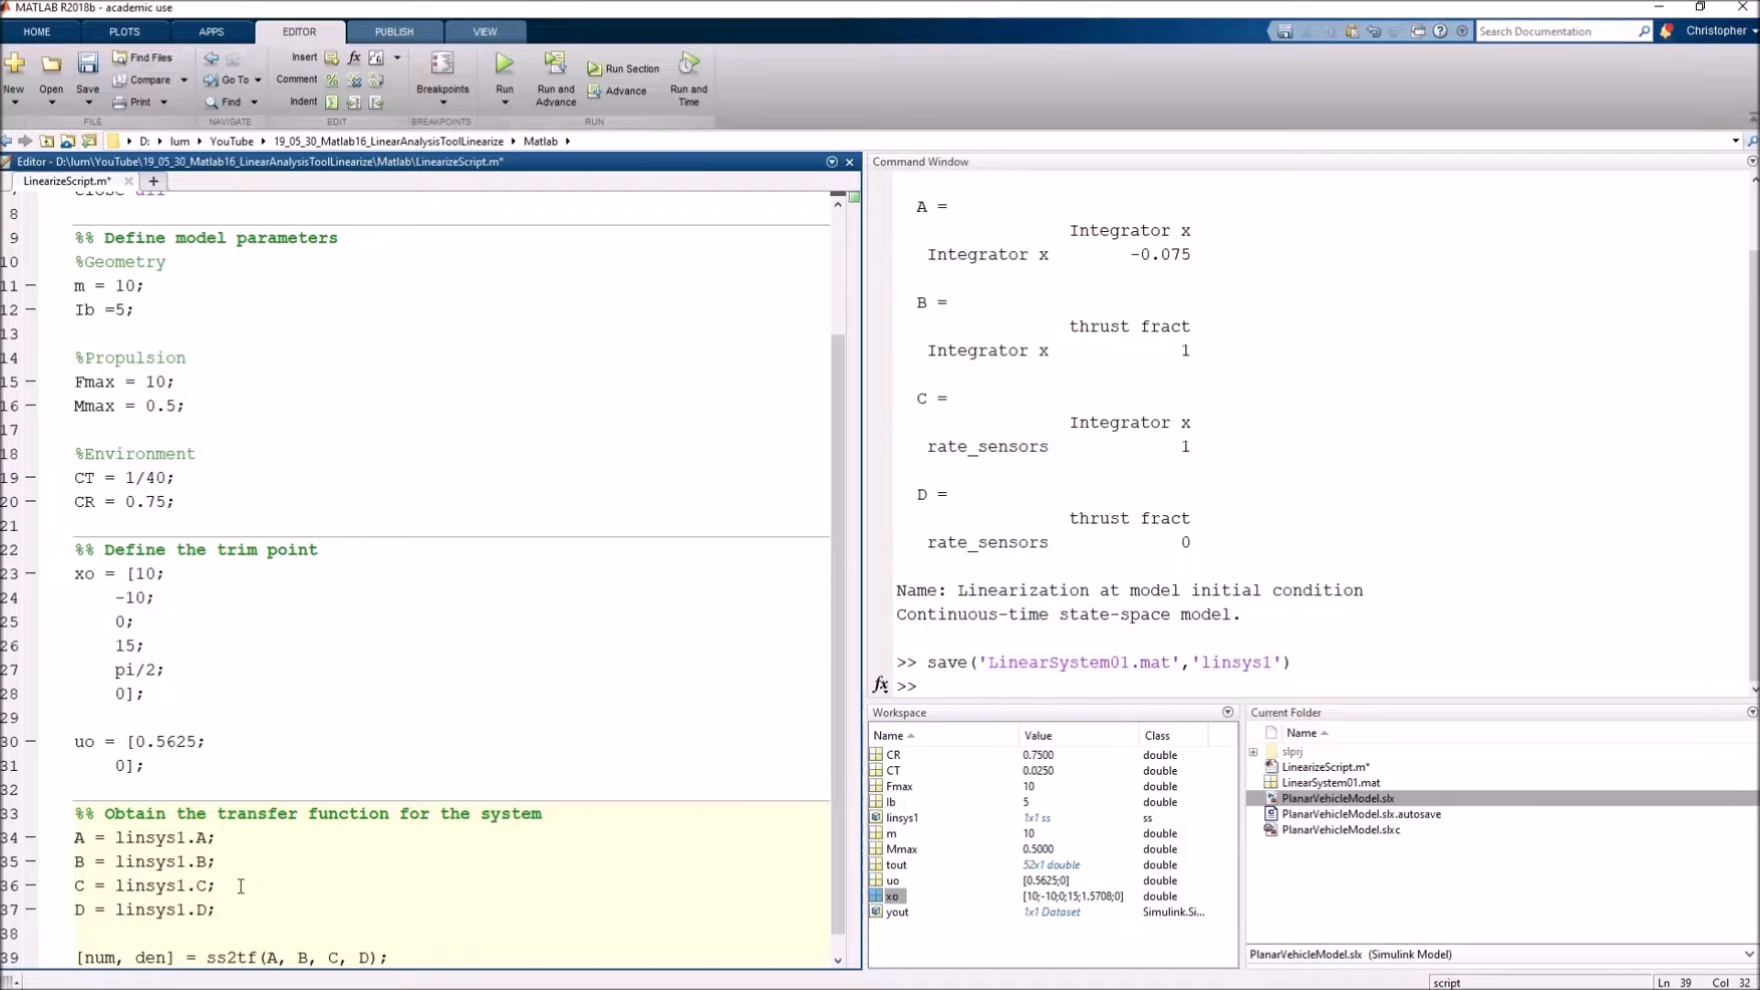
Add the line "GV = minreal(tf(num,den))" without a semicolon at the end of the script, after a blank line.
{"action": "key", "text": "Return"}
{"action": "key", "text": "Return"}
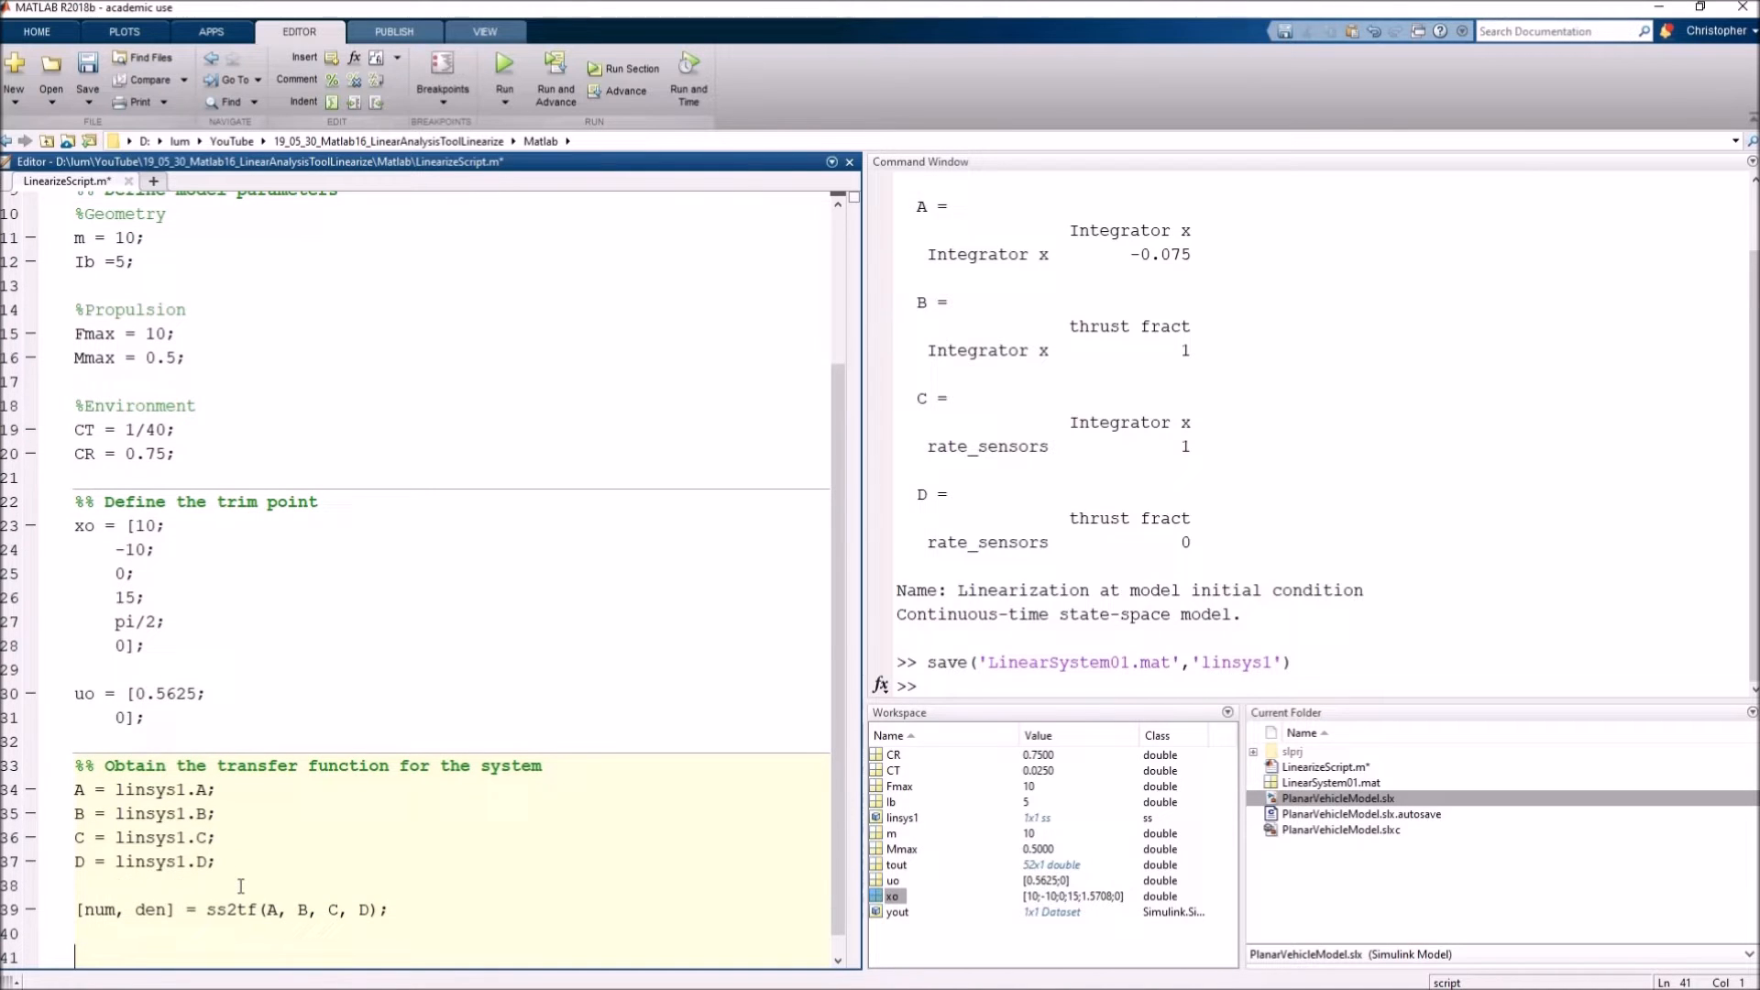
{"action": "type", "text": "GV = tf(num,den)"}
{"action": "key", "text": "Left"}
{"action": "key", "text": "Left"}
{"action": "key", "text": "Left"}
{"action": "key", "text": "Left"}
{"action": "key", "text": "Left"}
{"action": "key", "text": "Left"}
{"action": "key", "text": "Left"}
{"action": "key", "text": "Left"}
{"action": "key", "text": "Left"}
{"action": "key", "text": "Left"}
{"action": "key", "text": "Left"}
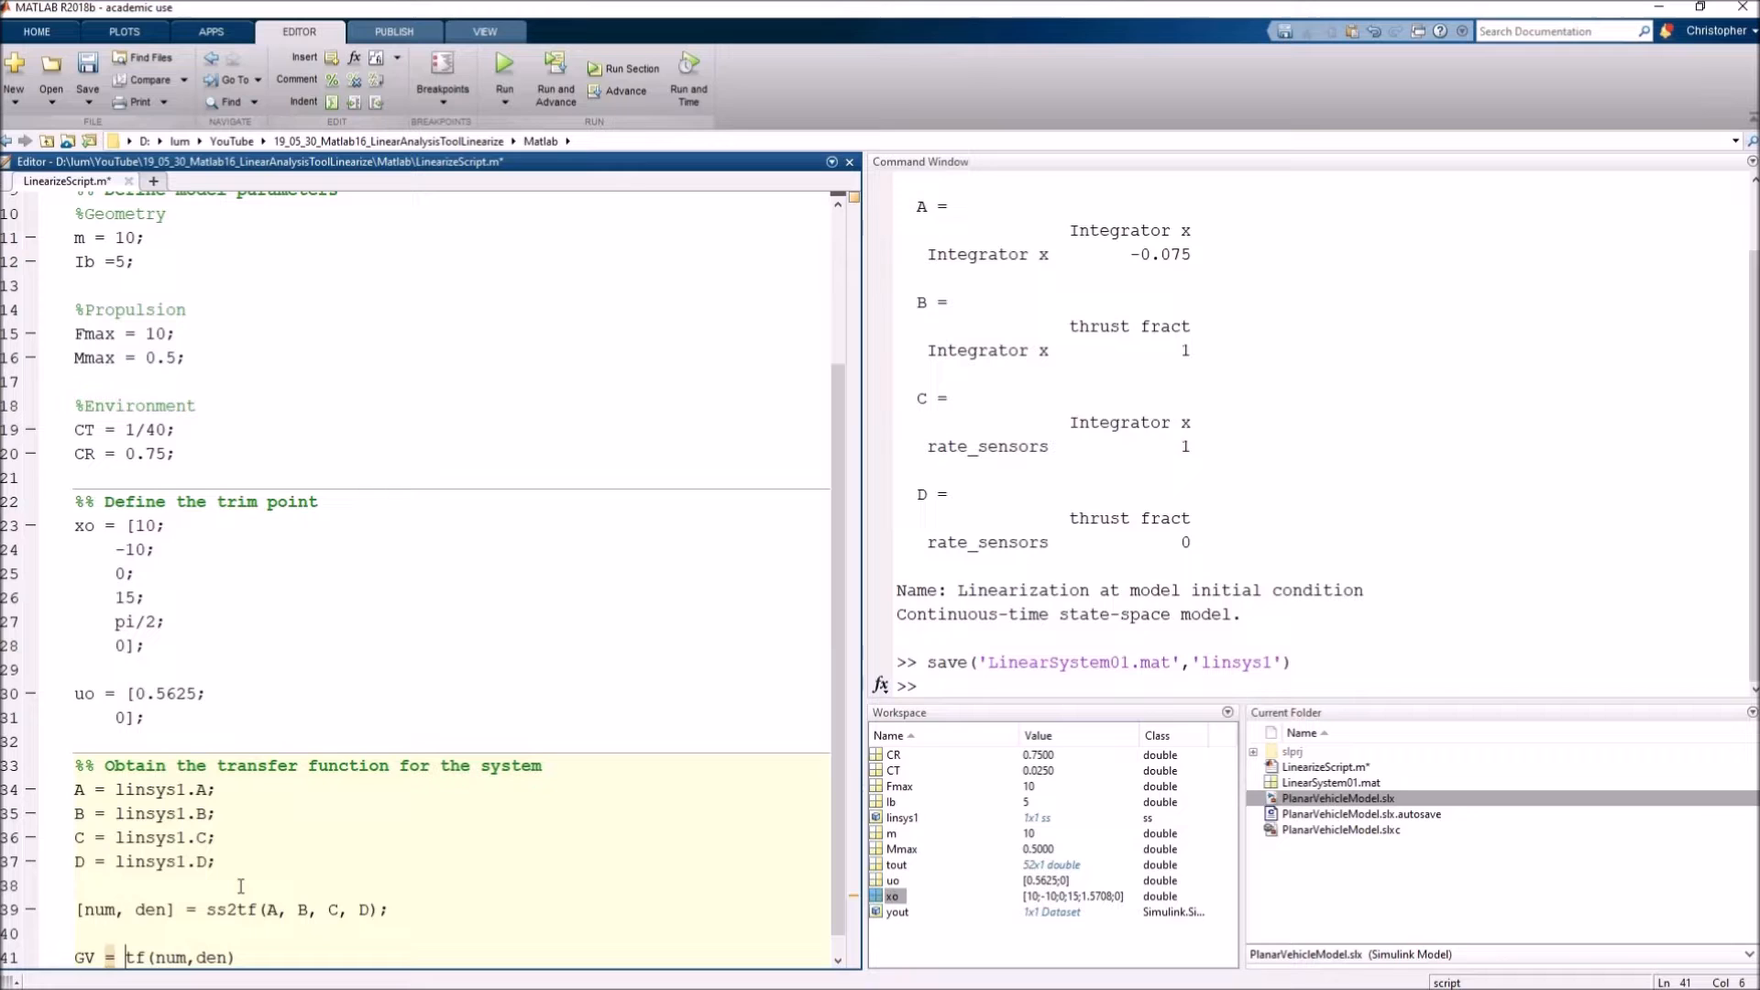
{"action": "type", "text": "minreal("}
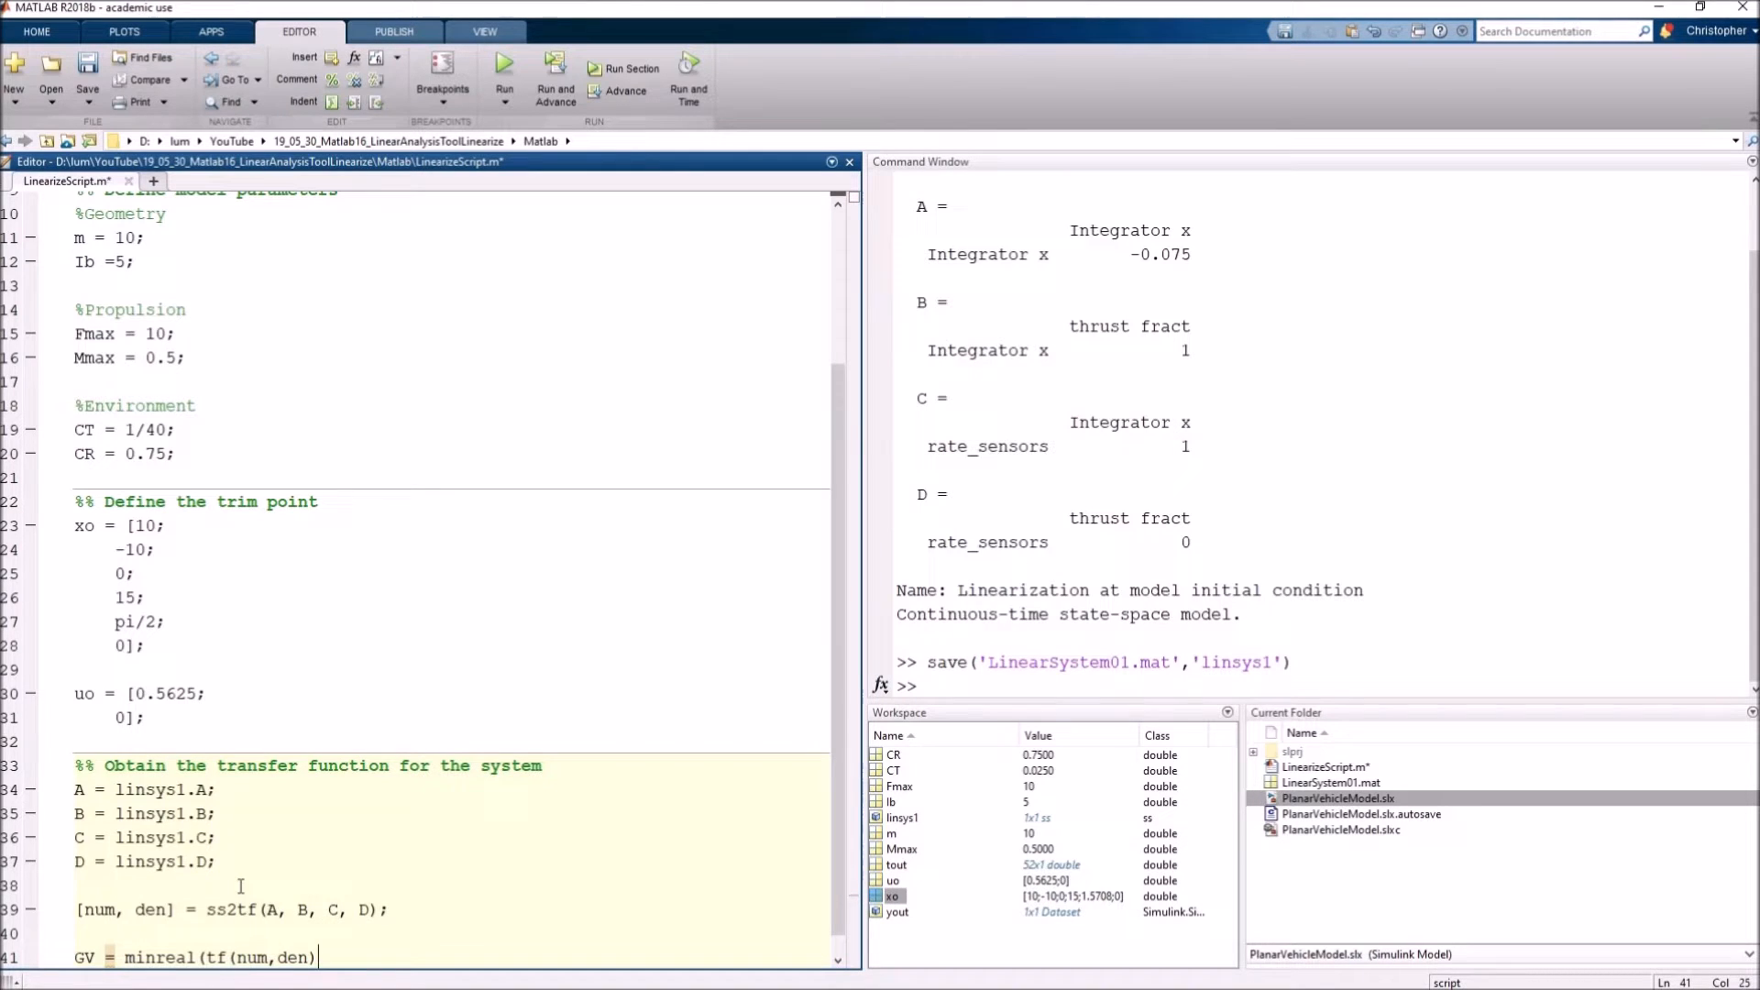
{"action": "type", "text": ")"}
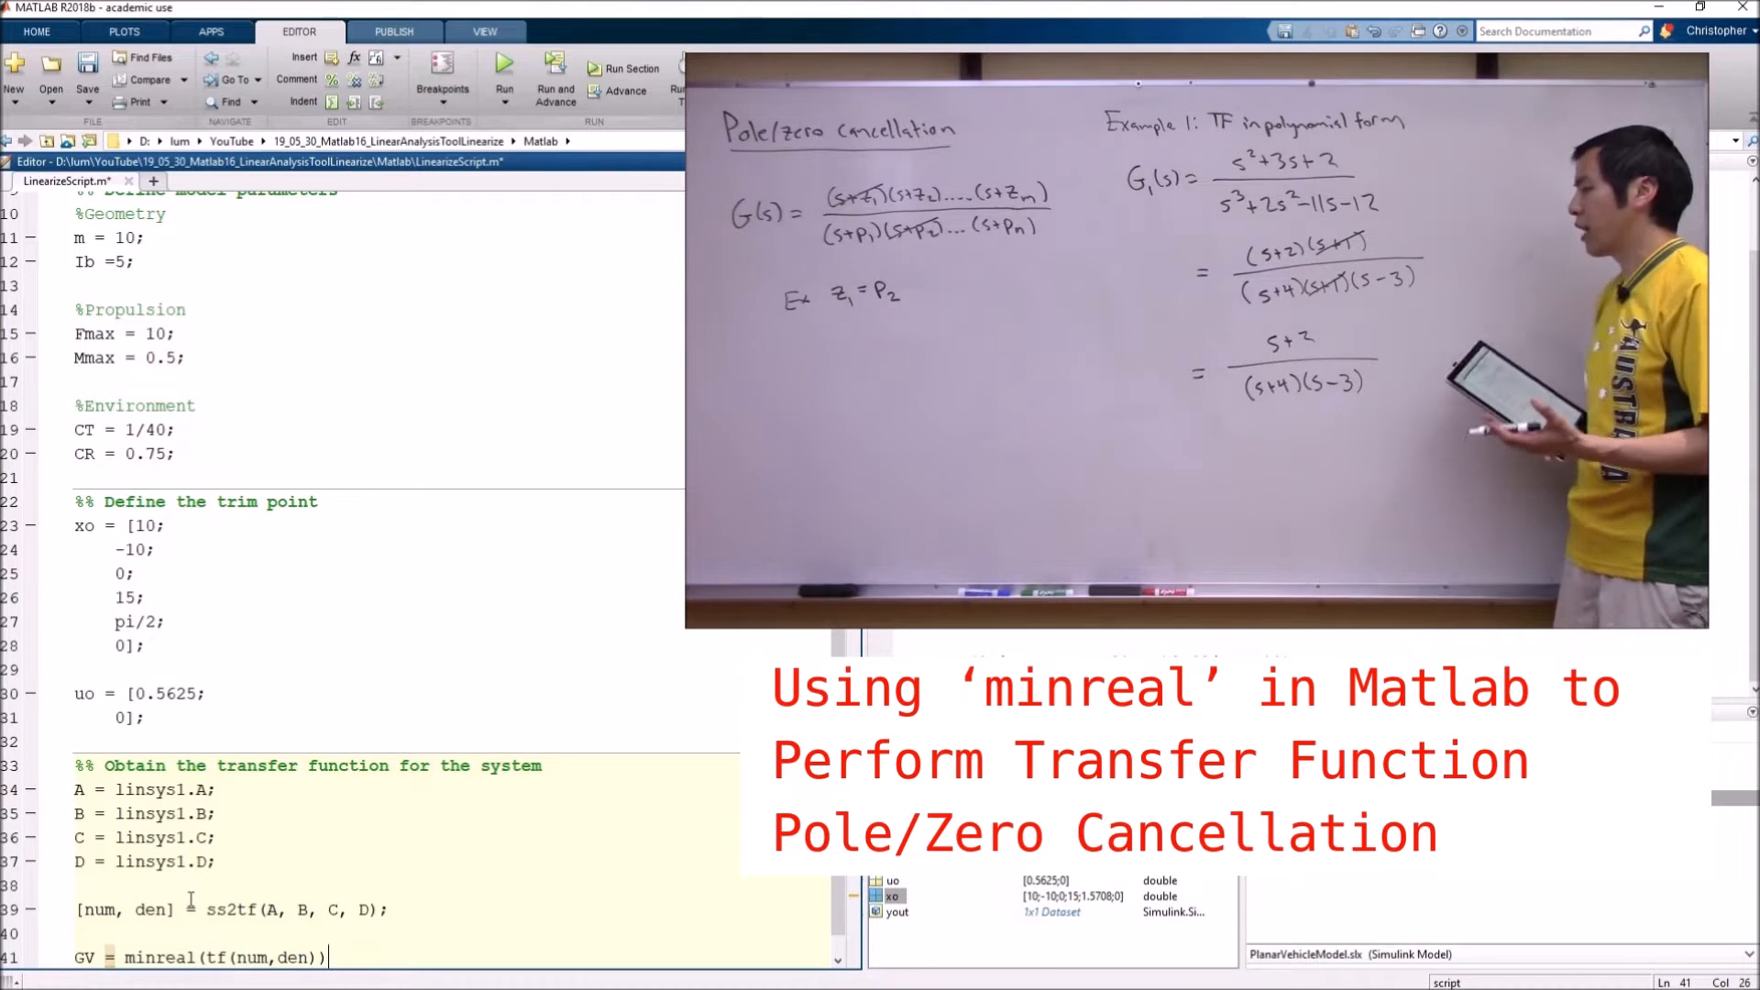
Evaluate the transfer function section of LinearizeScript.m, save the script, and return to the Command Window.
{"action": "scroll", "coordinate": [235, 939], "scroll_direction": "down", "scroll_amount": 1}
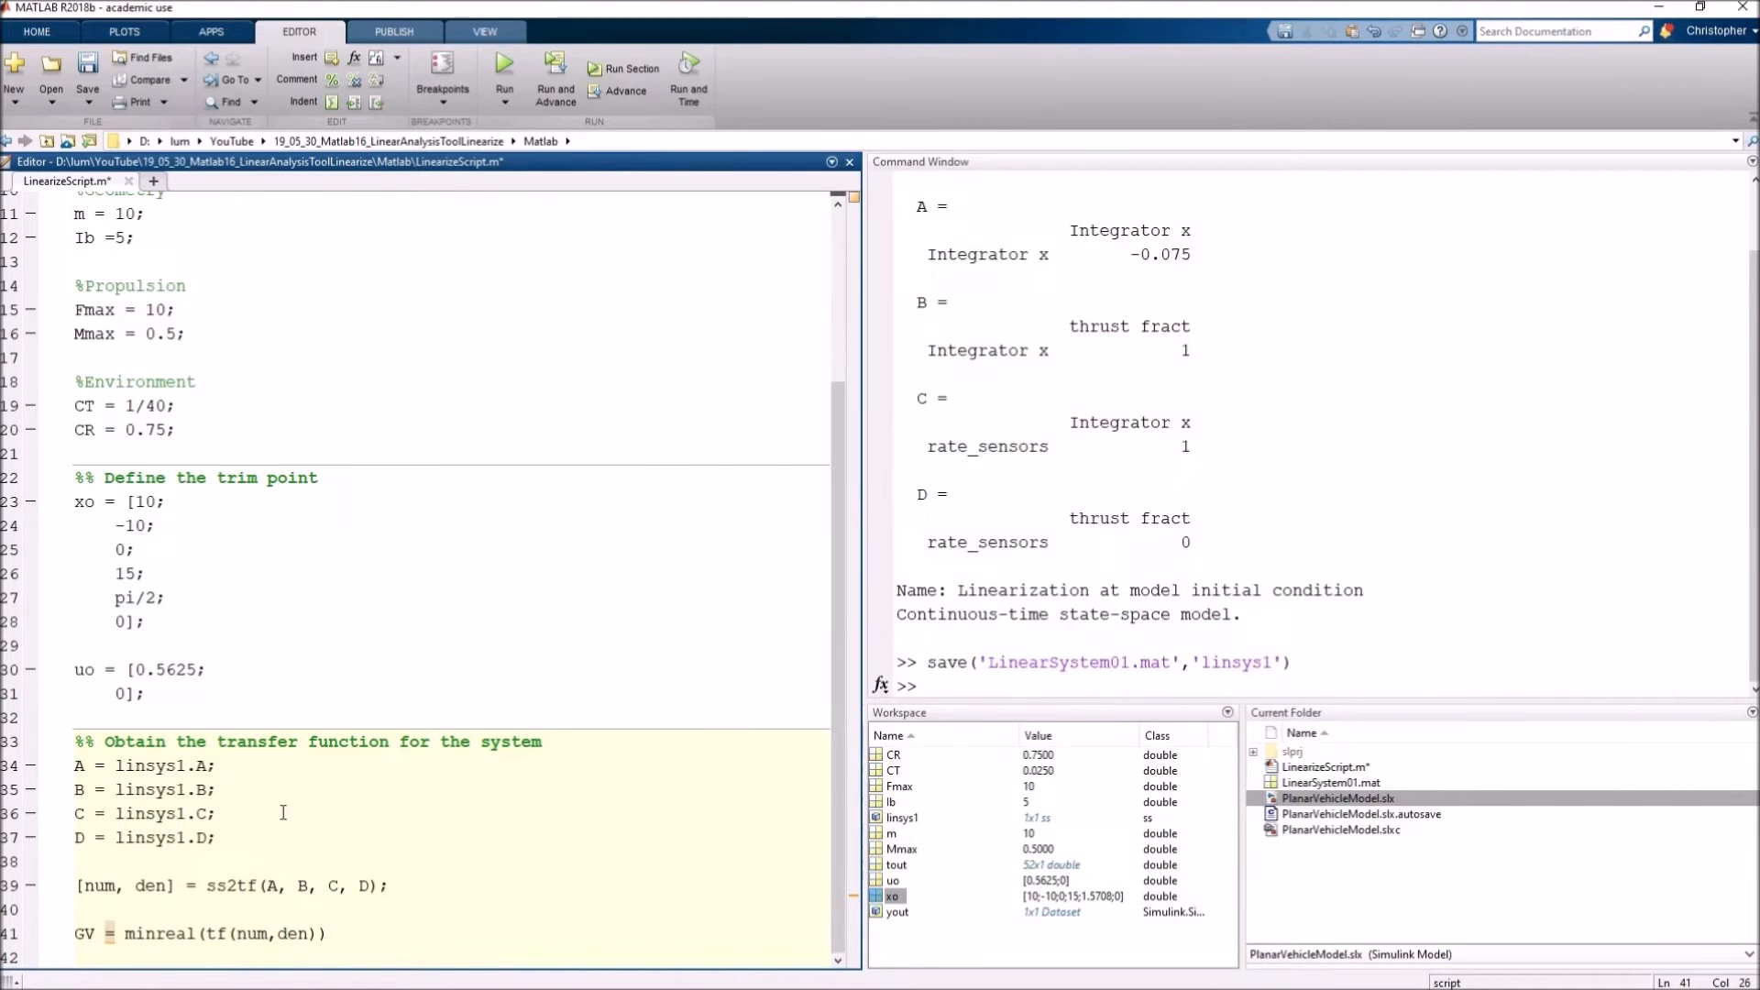
{"action": "right_click", "coordinate": [283, 812]}
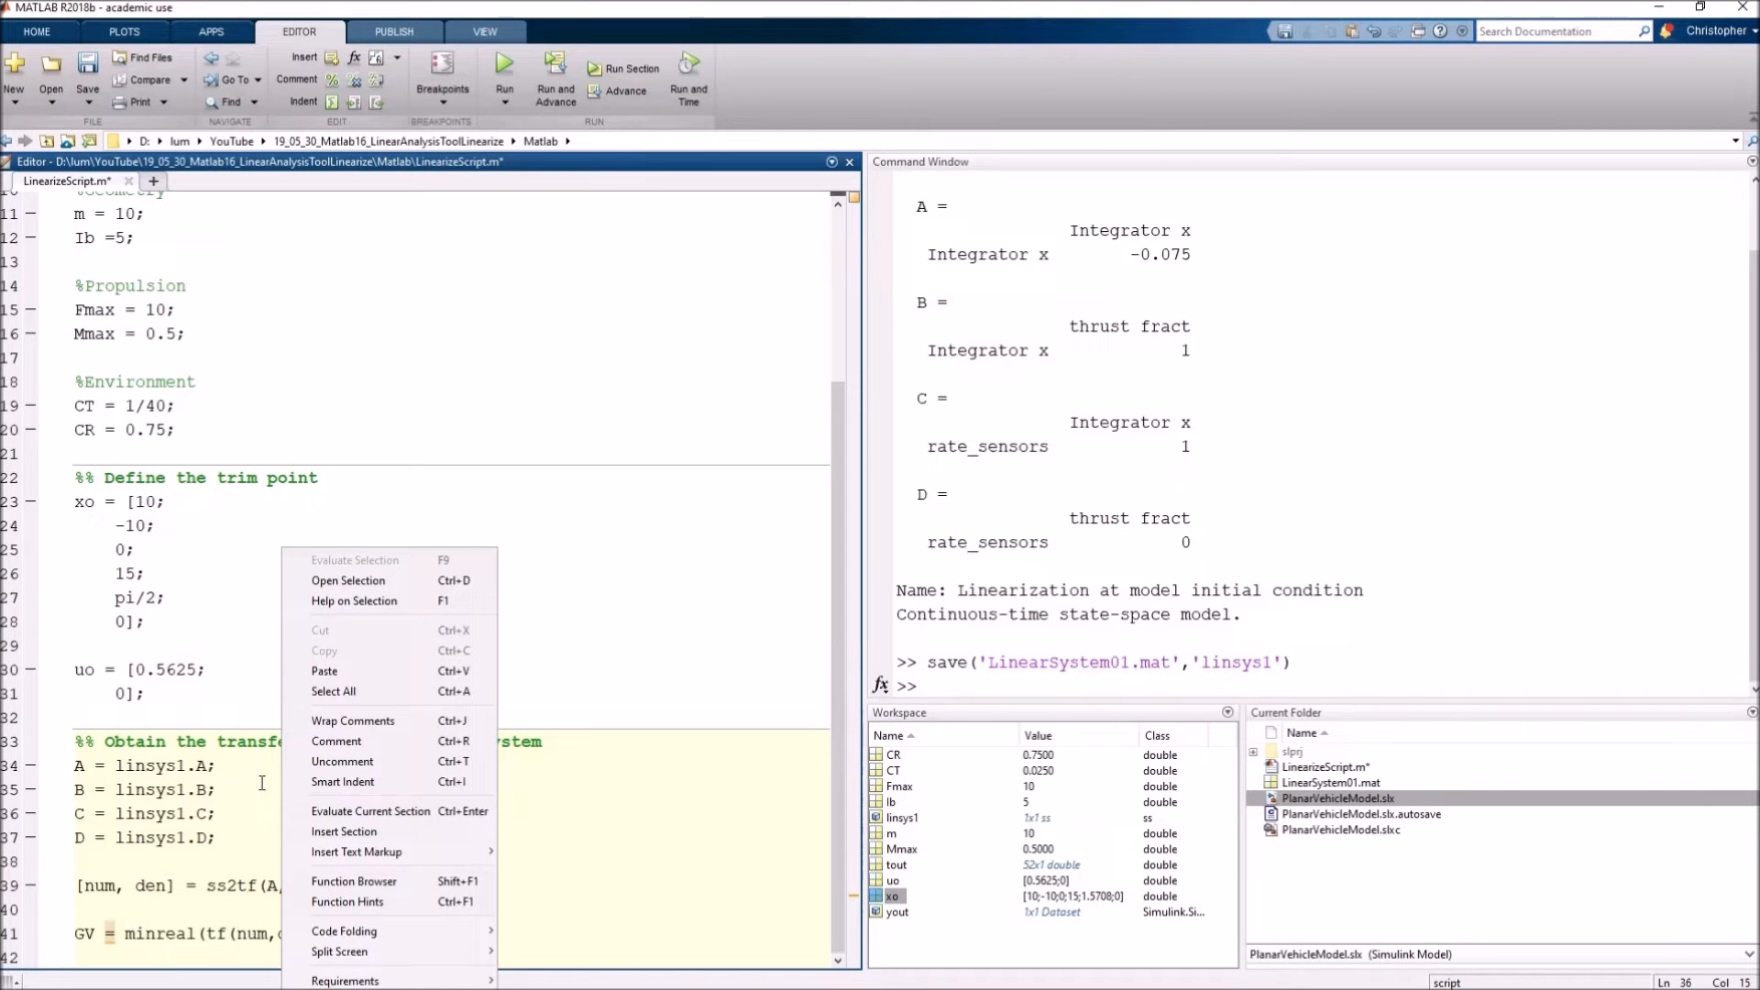
{"action": "left_click", "coordinate": [410, 811]}
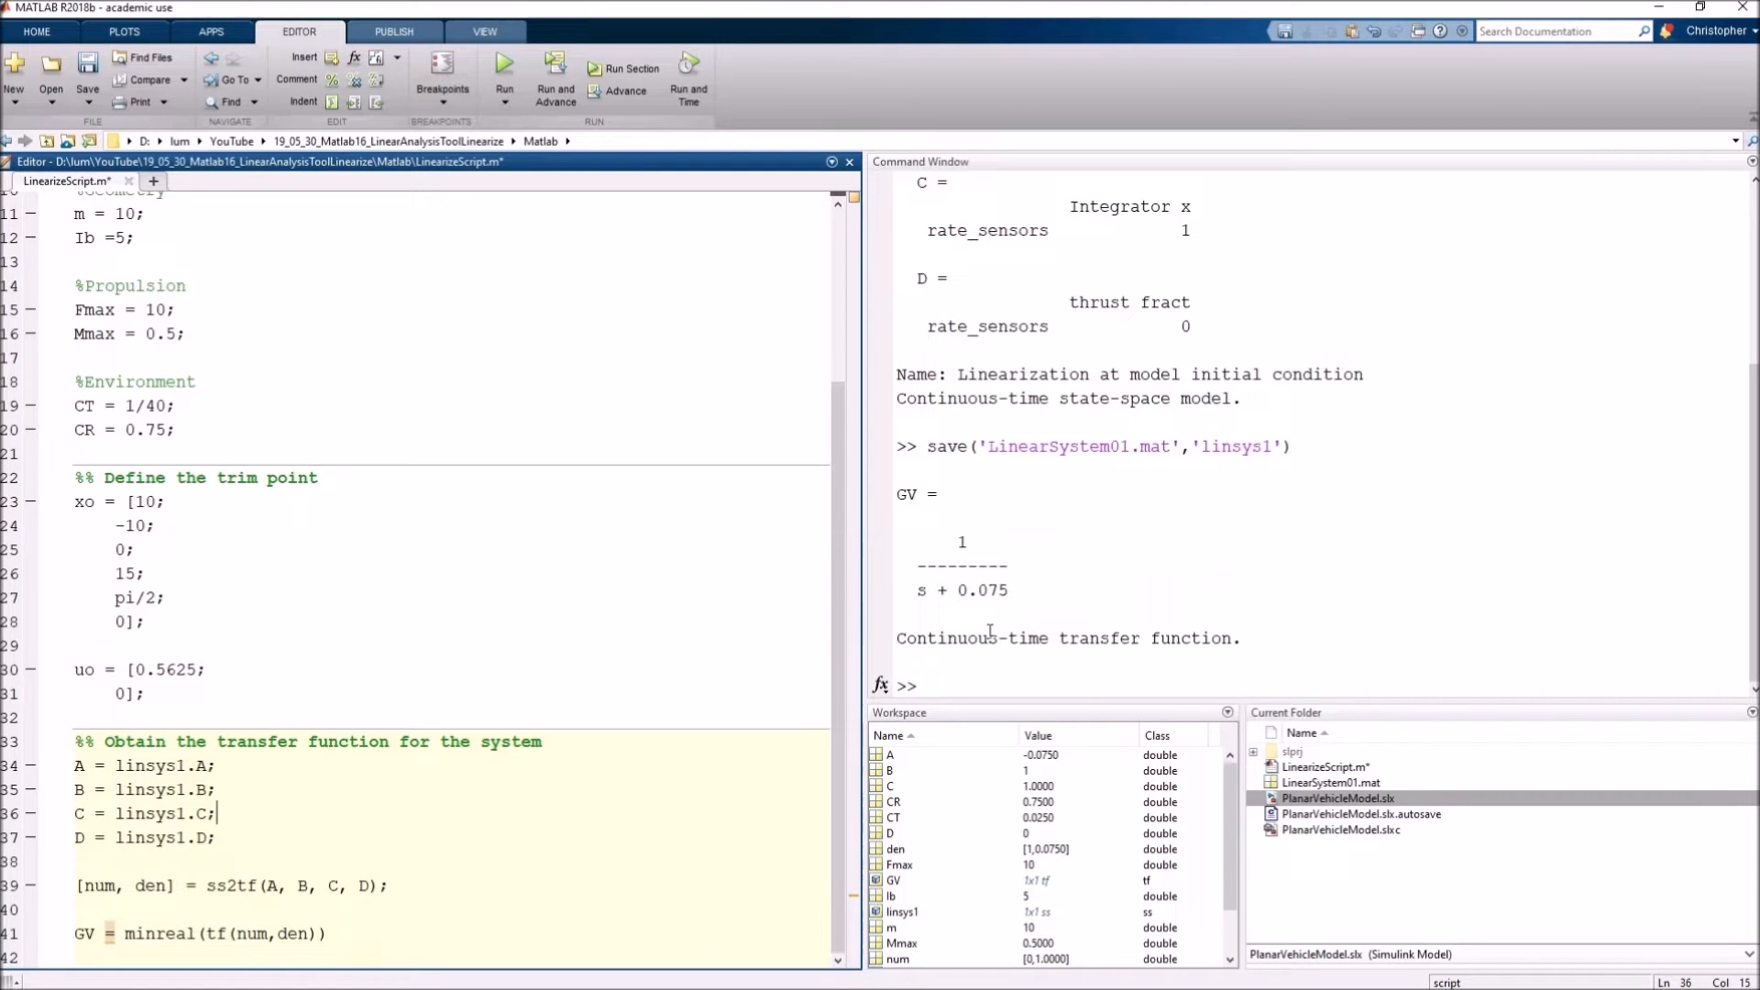
{"action": "key", "text": "ctrl+s"}
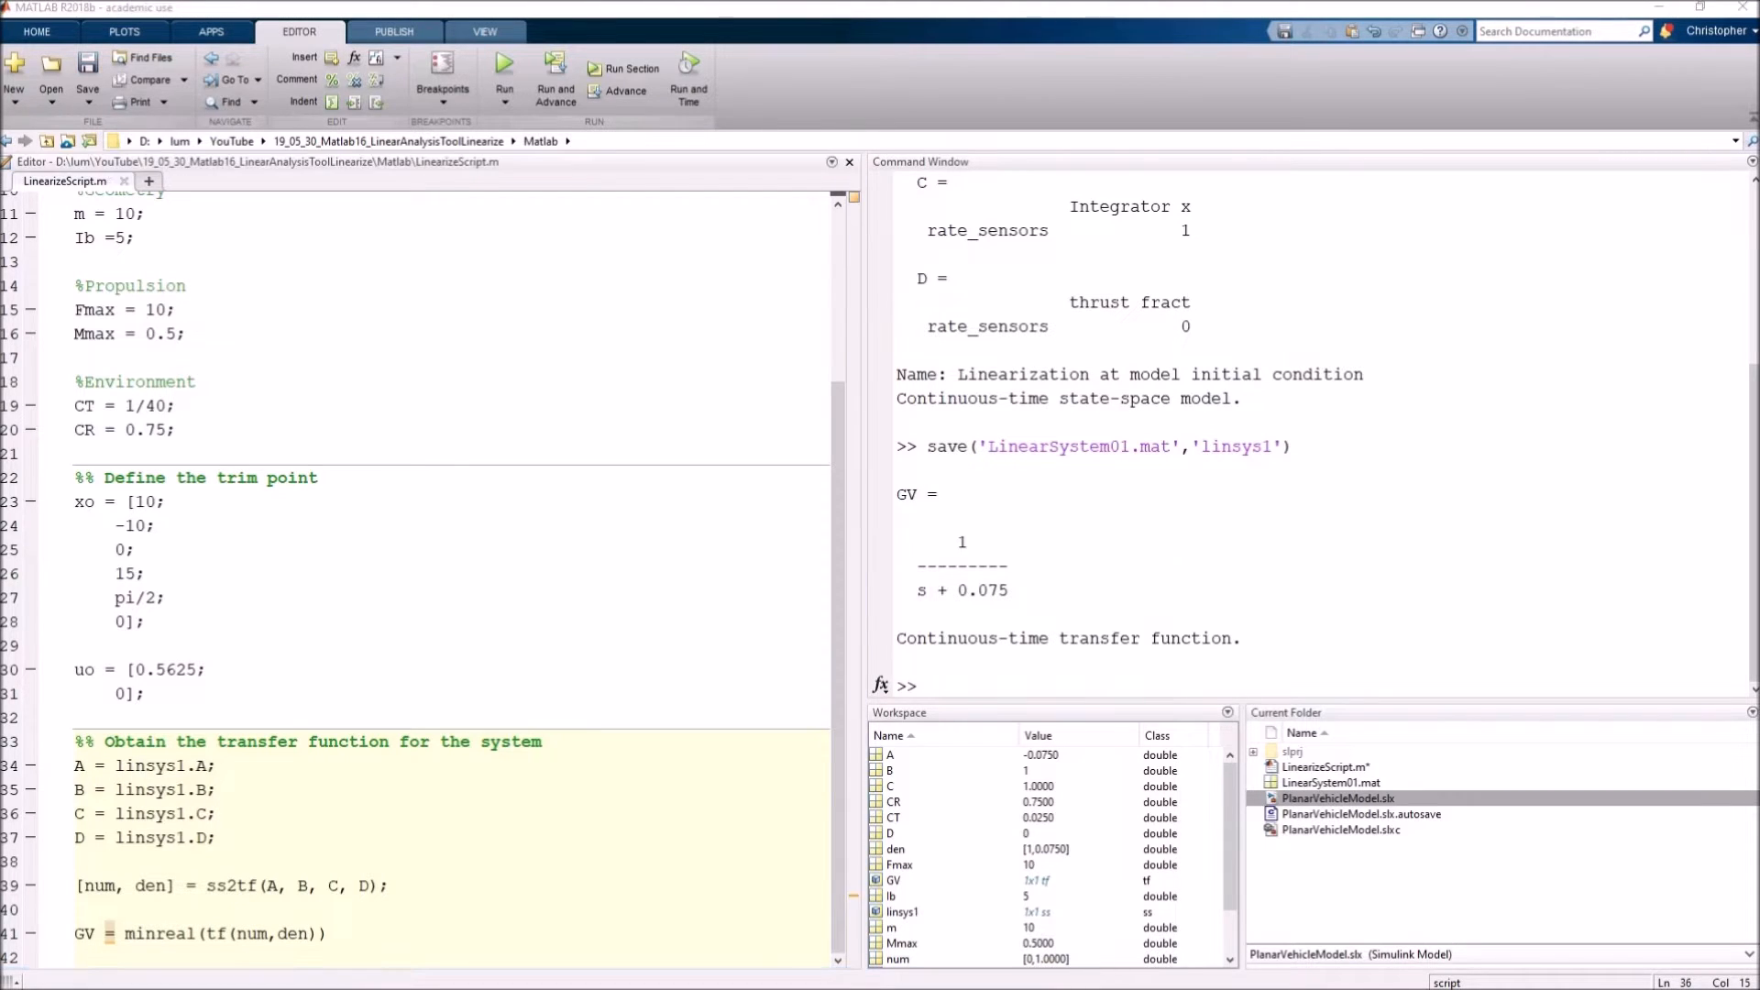
{"action": "left_click", "coordinate": [950, 665]}
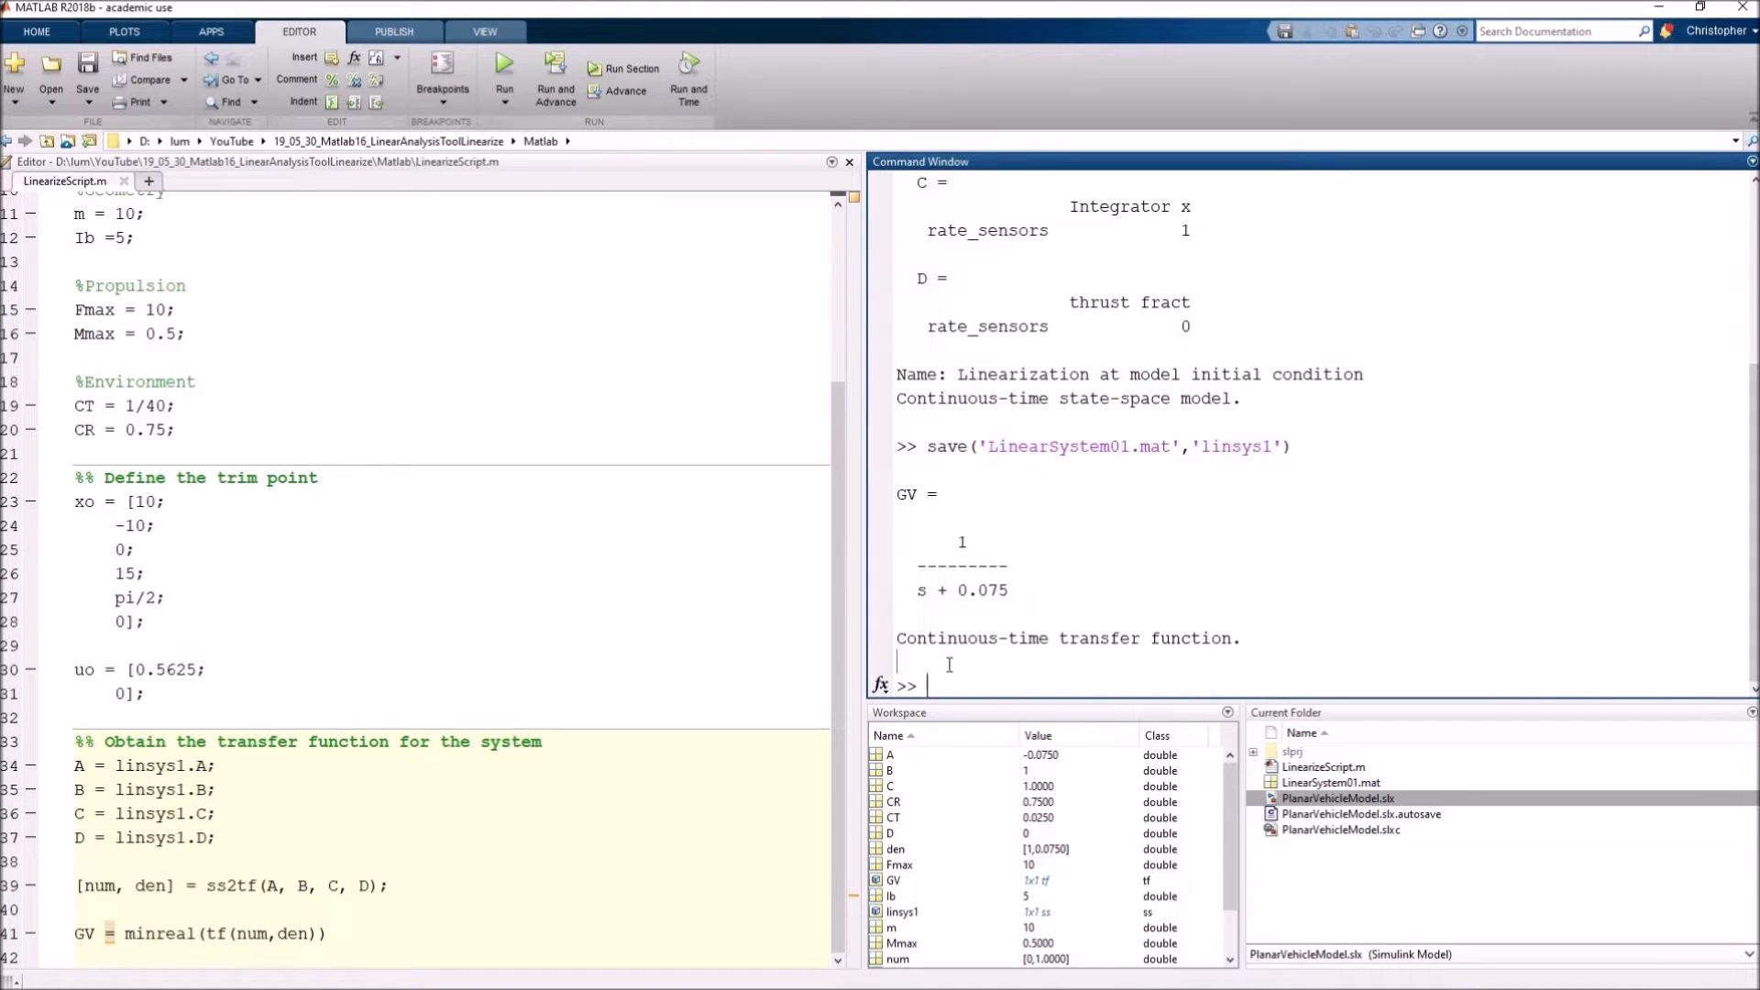
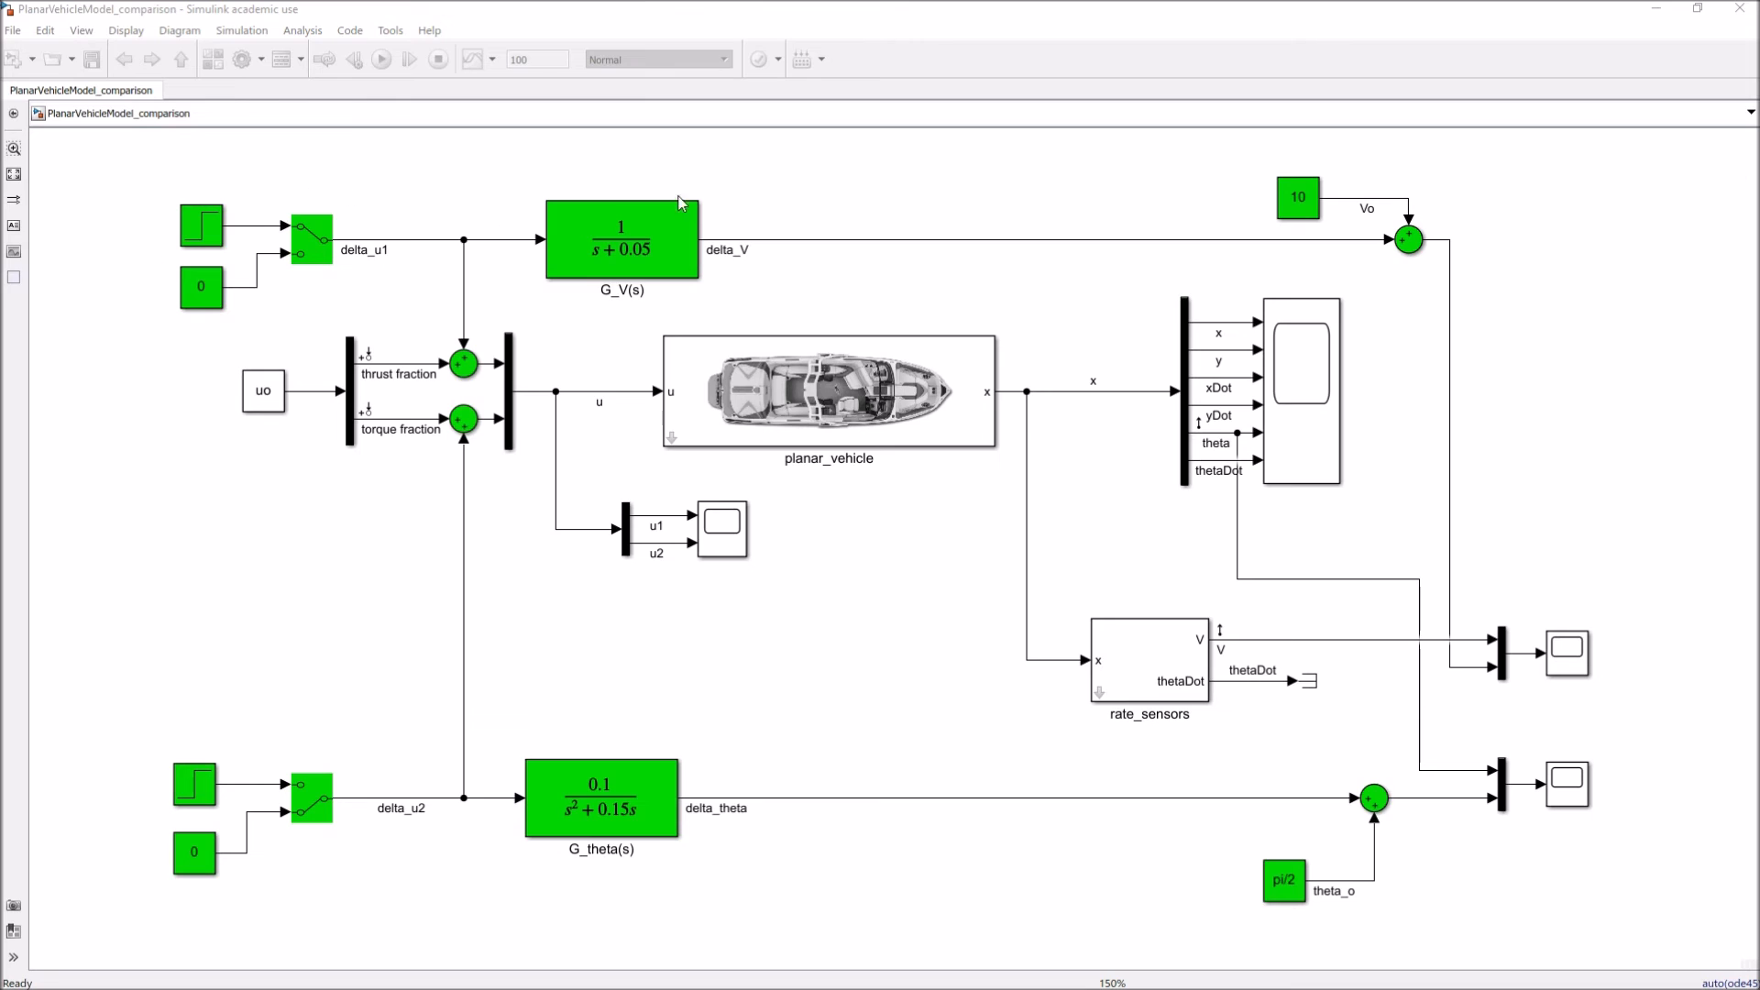
Examine the G_V(s) and G_theta(s) transfer functions, the constant input and the planar_vehicle block in the PlanarVehicleModel_comparison model.
{"action": "left_click", "coordinate": [612, 245]}
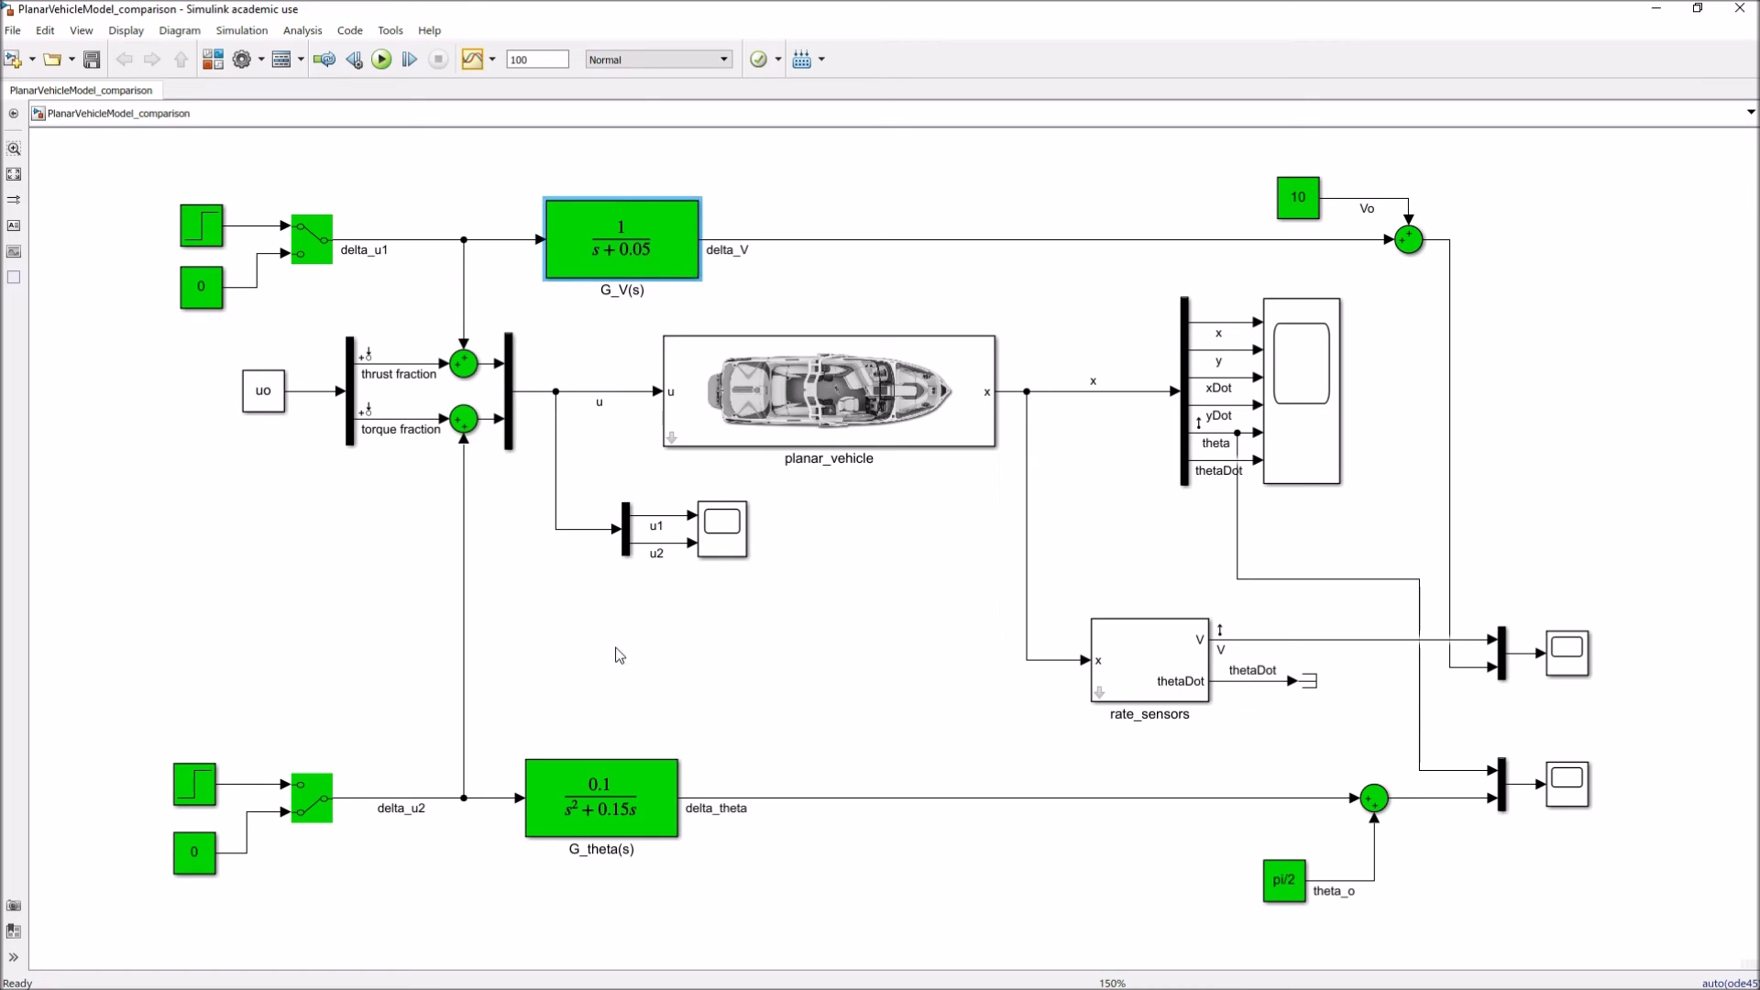
{"action": "left_click", "coordinate": [587, 794]}
{"action": "left_click", "coordinate": [272, 697]}
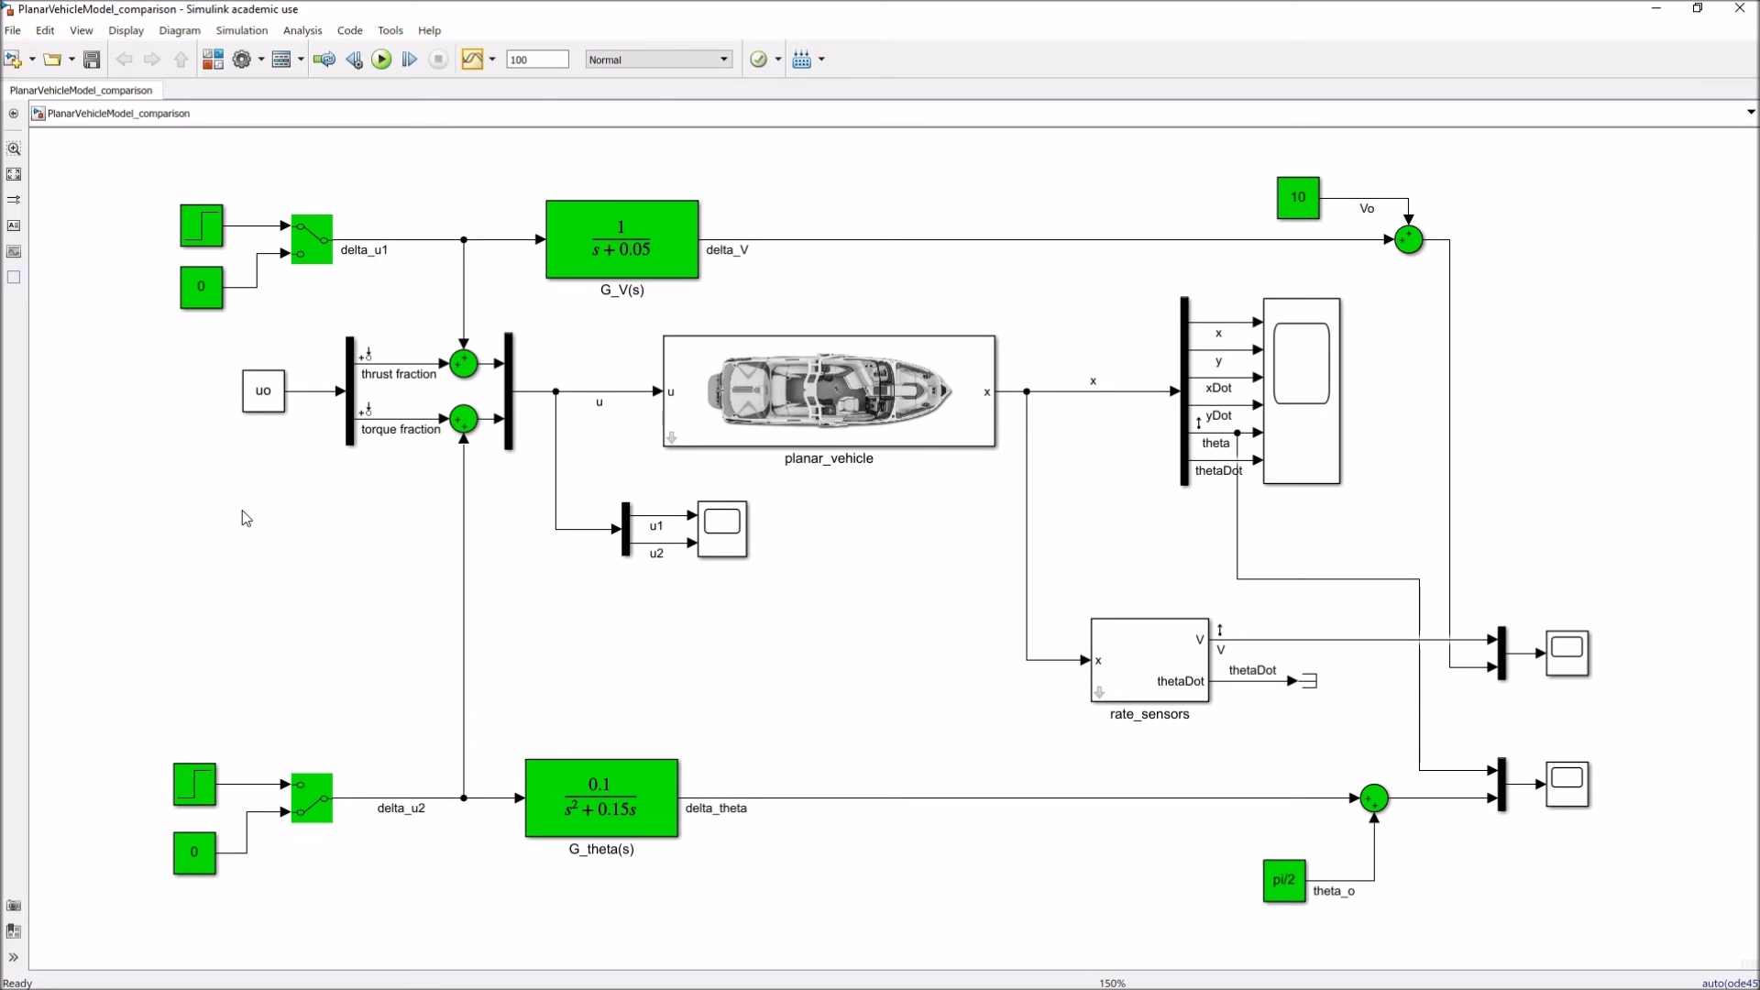
{"action": "left_click", "coordinate": [182, 863]}
{"action": "left_click", "coordinate": [572, 241]}
{"action": "left_click", "coordinate": [813, 399]}
{"action": "left_click", "coordinate": [501, 392]}
Check the parameters of the Step block feeding delta_u1 and accept them unchanged.
{"action": "left_click", "coordinate": [199, 236]}
{"action": "double_click", "coordinate": [199, 236]}
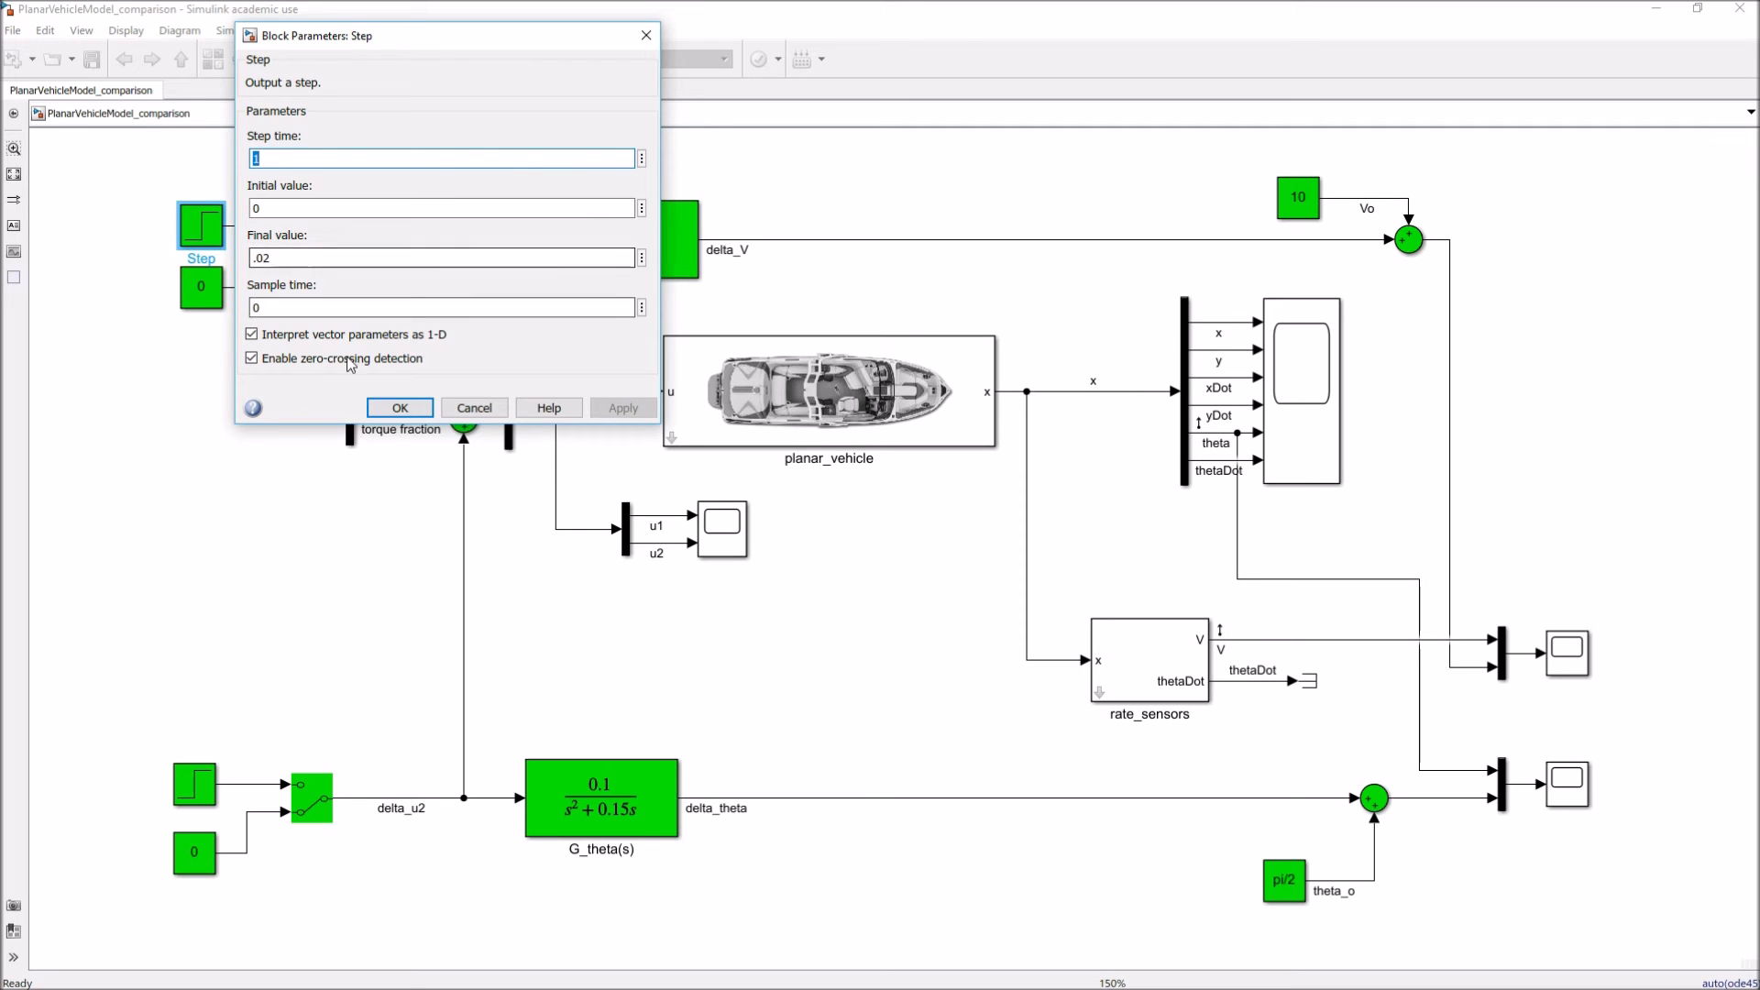
{"action": "left_click", "coordinate": [400, 407]}
Run the simulation and compare the linear and nonlinear velocity responses in a maximized Scope2, then minimize it.
{"action": "left_click", "coordinate": [381, 58]}
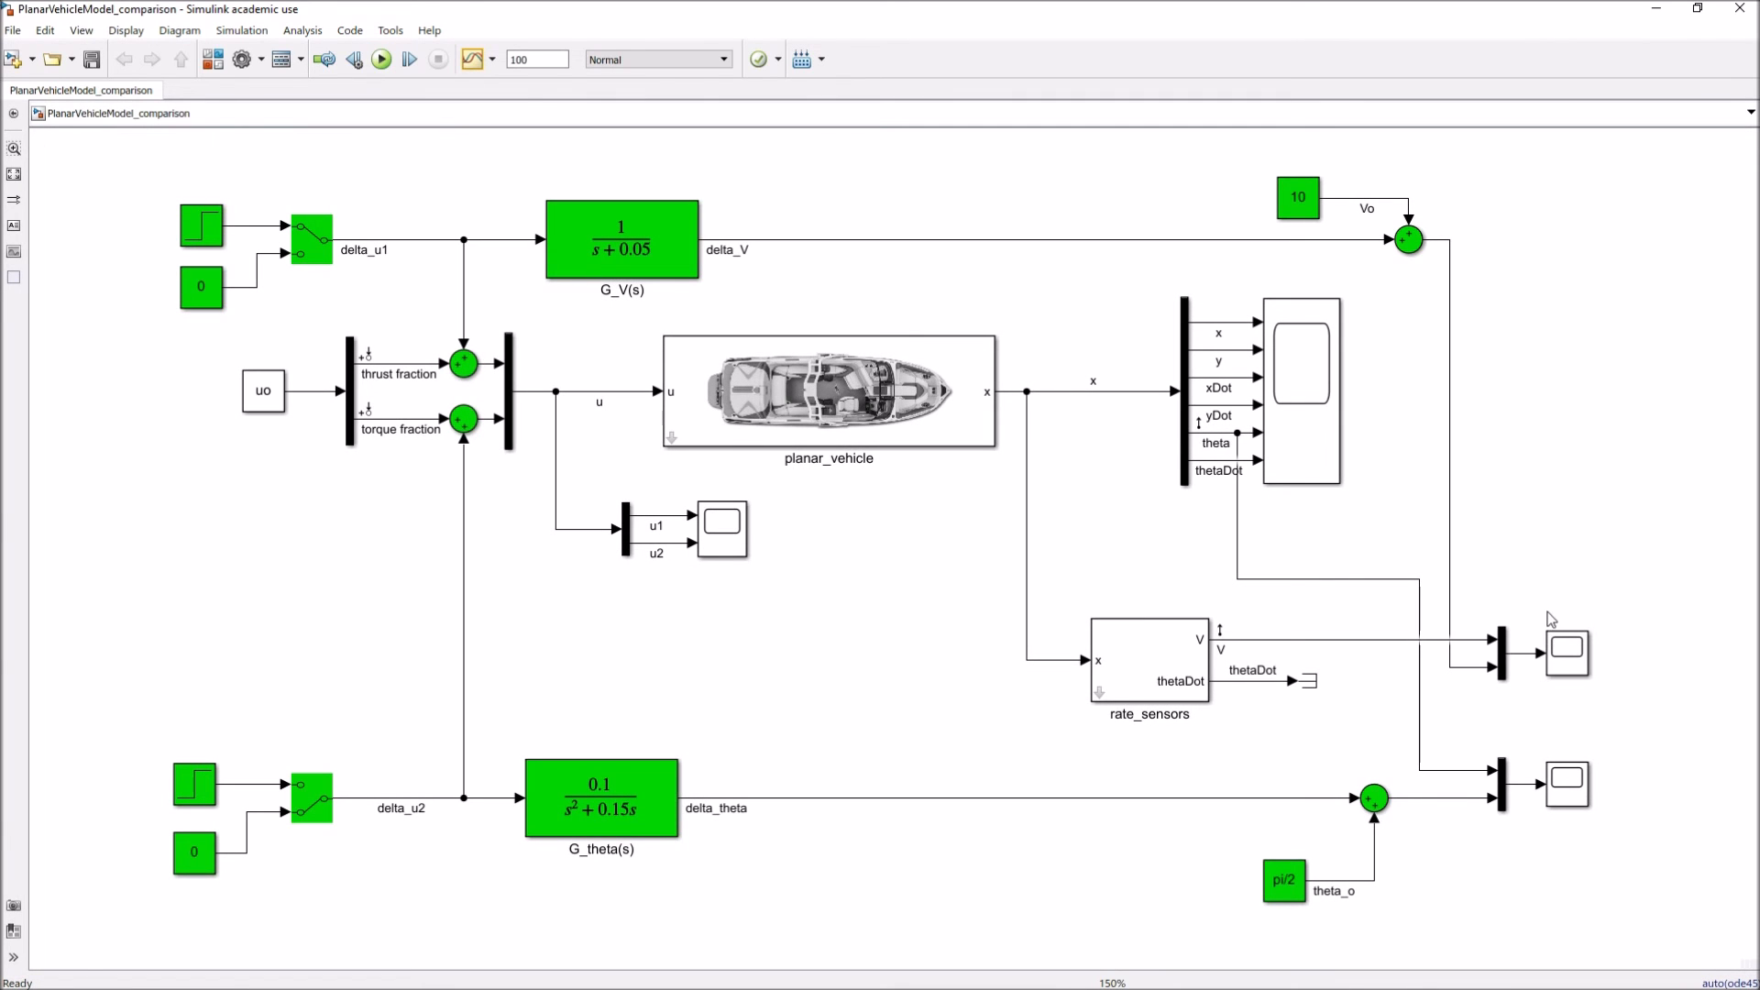
{"action": "double_click", "coordinate": [1554, 653]}
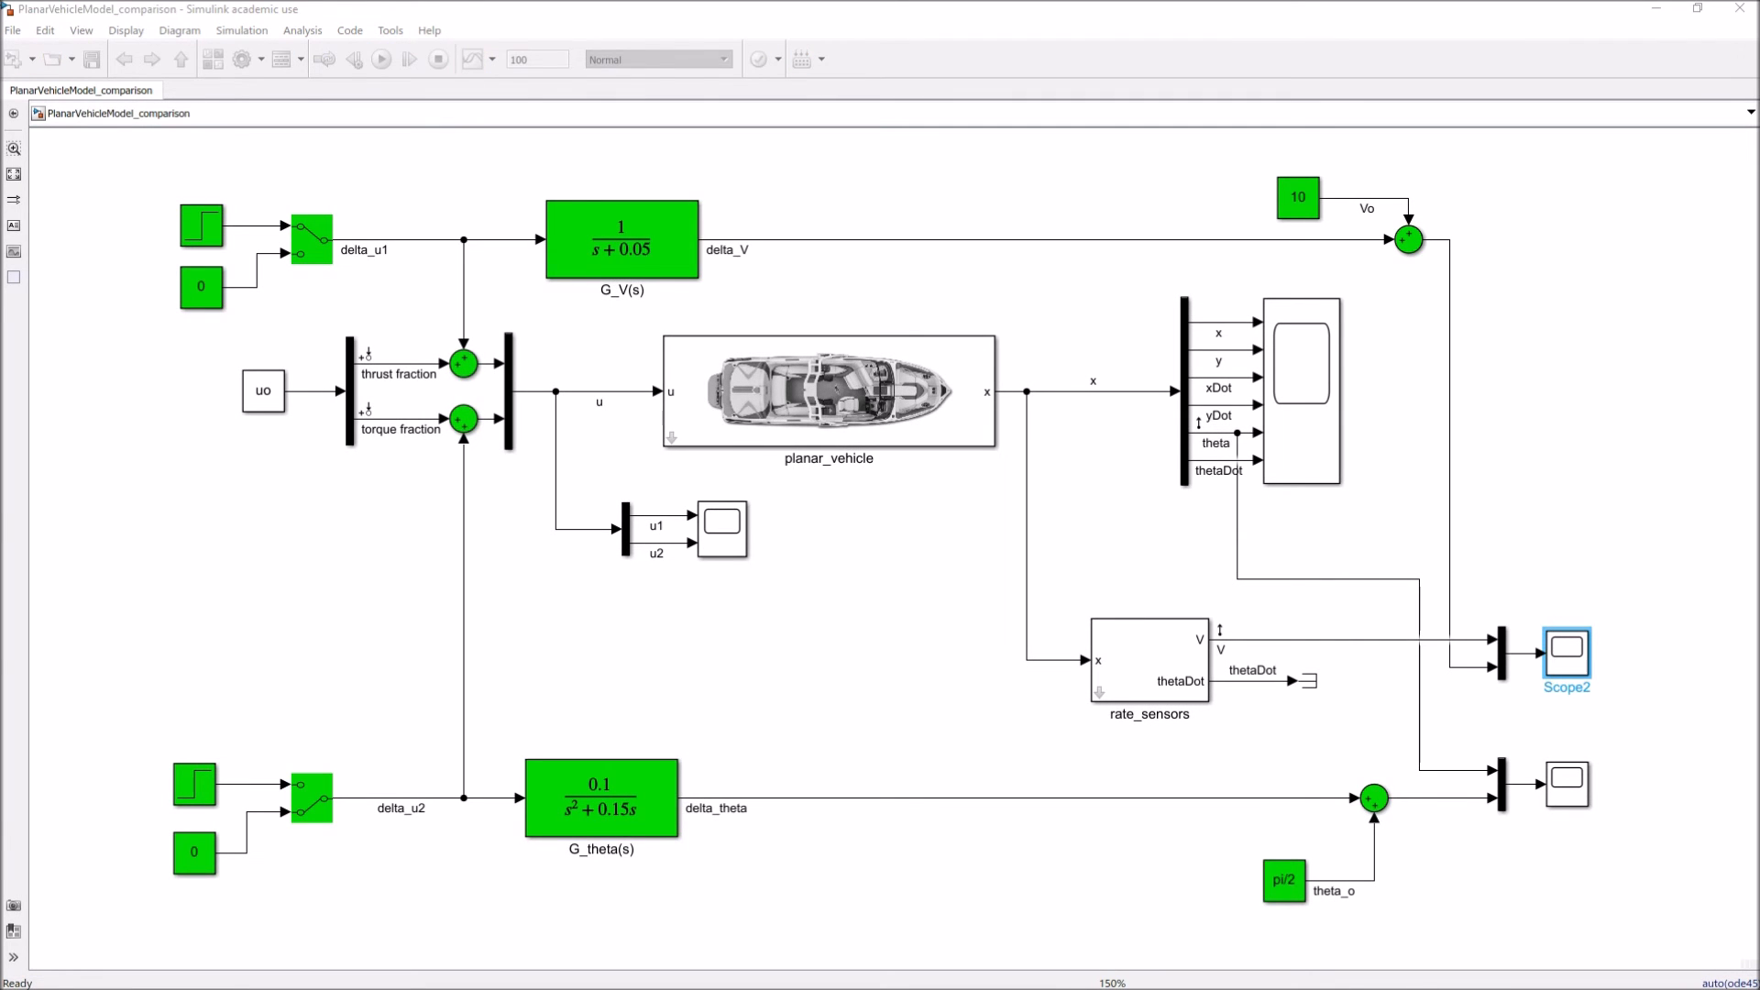
{"action": "left_click_drag", "start_coordinate": [326, 395], "coordinate": [814, 180]}
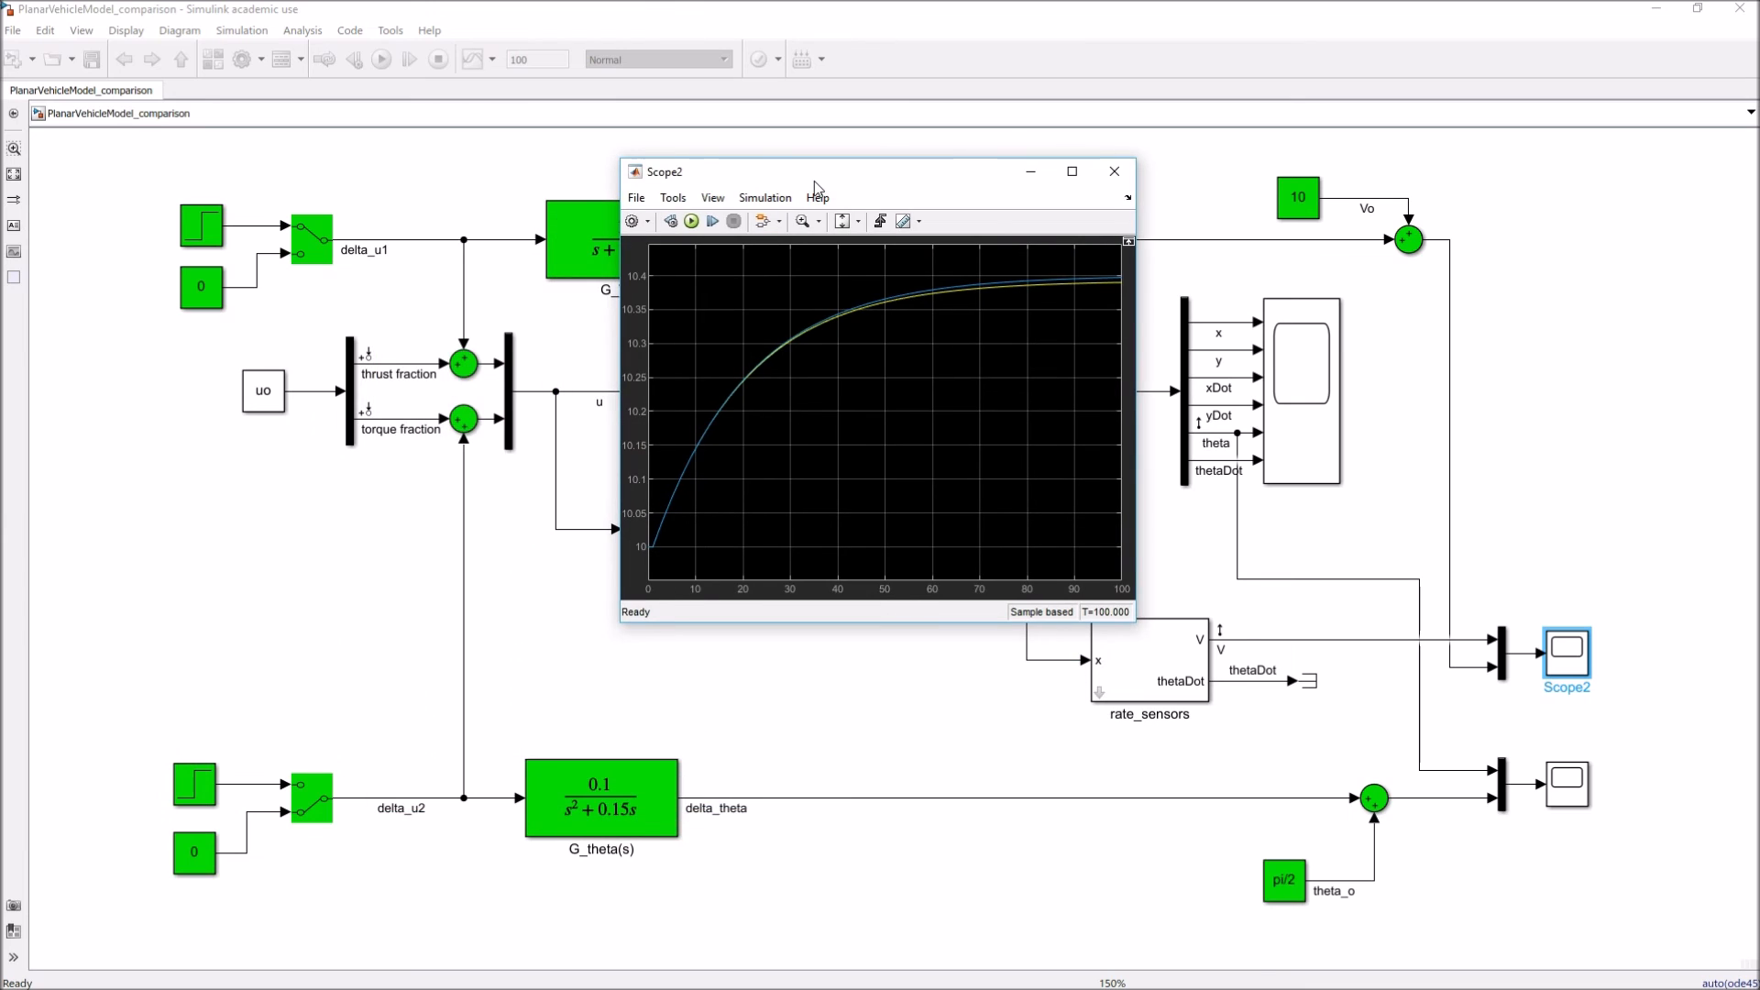
{"action": "double_click", "coordinate": [814, 179]}
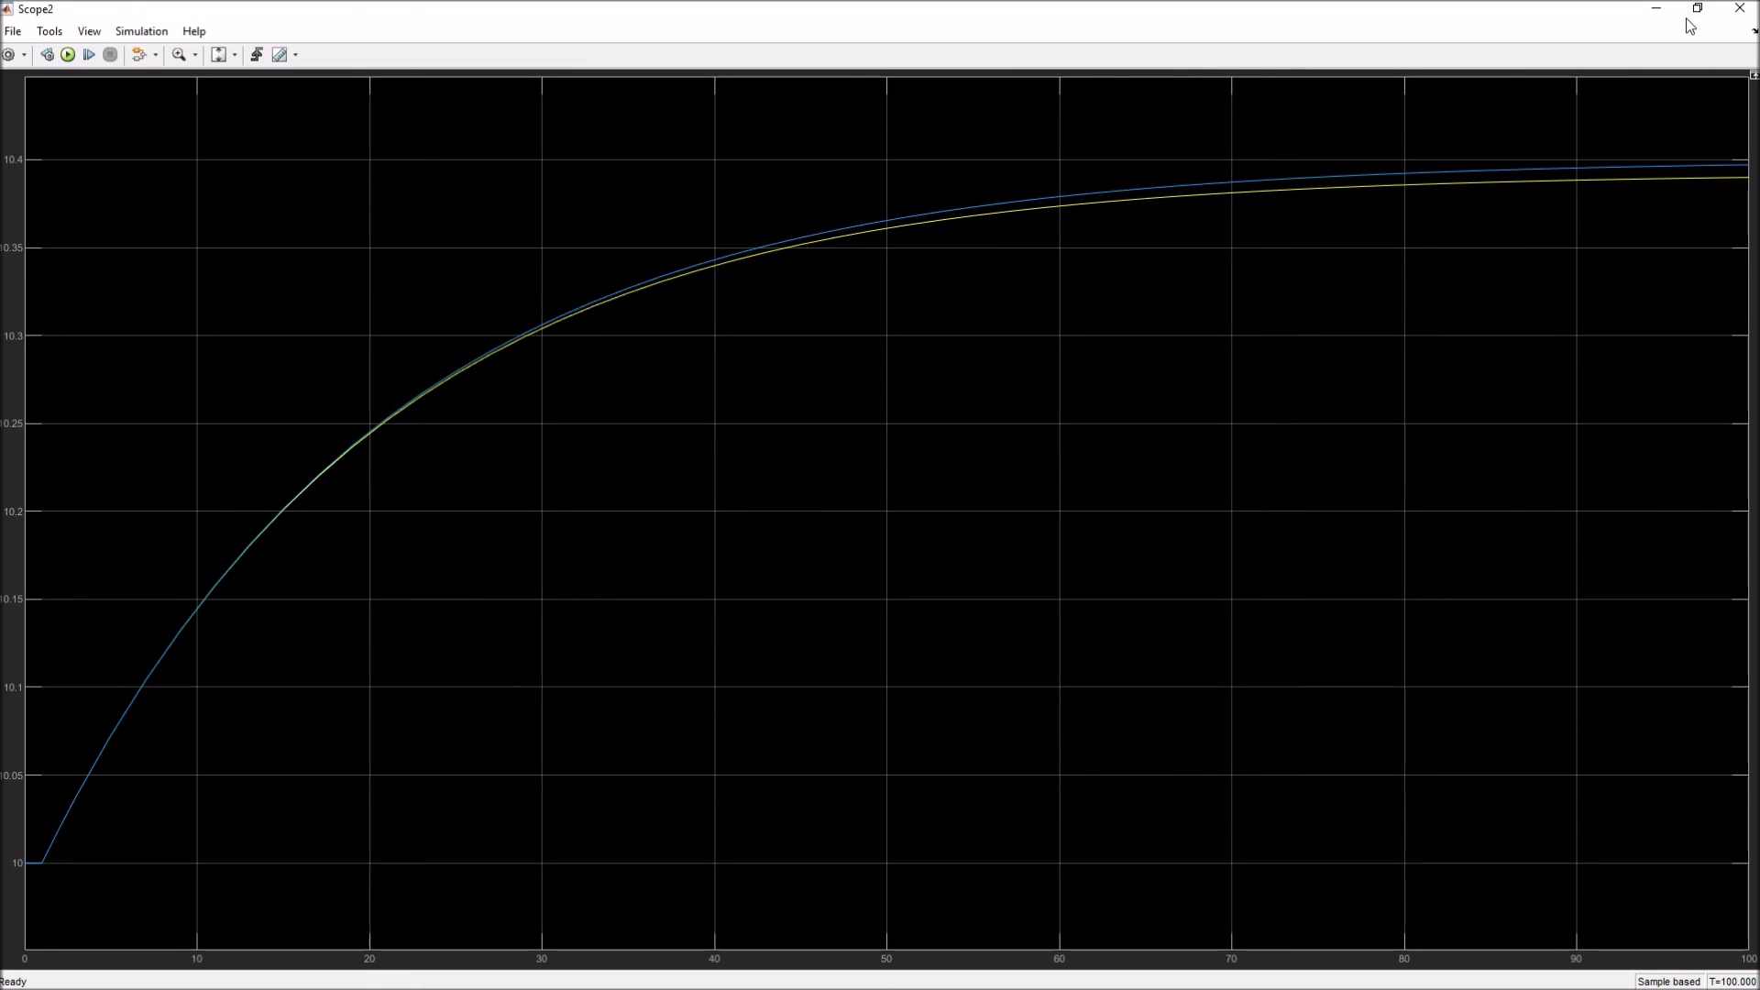
{"action": "left_click", "coordinate": [1656, 9]}
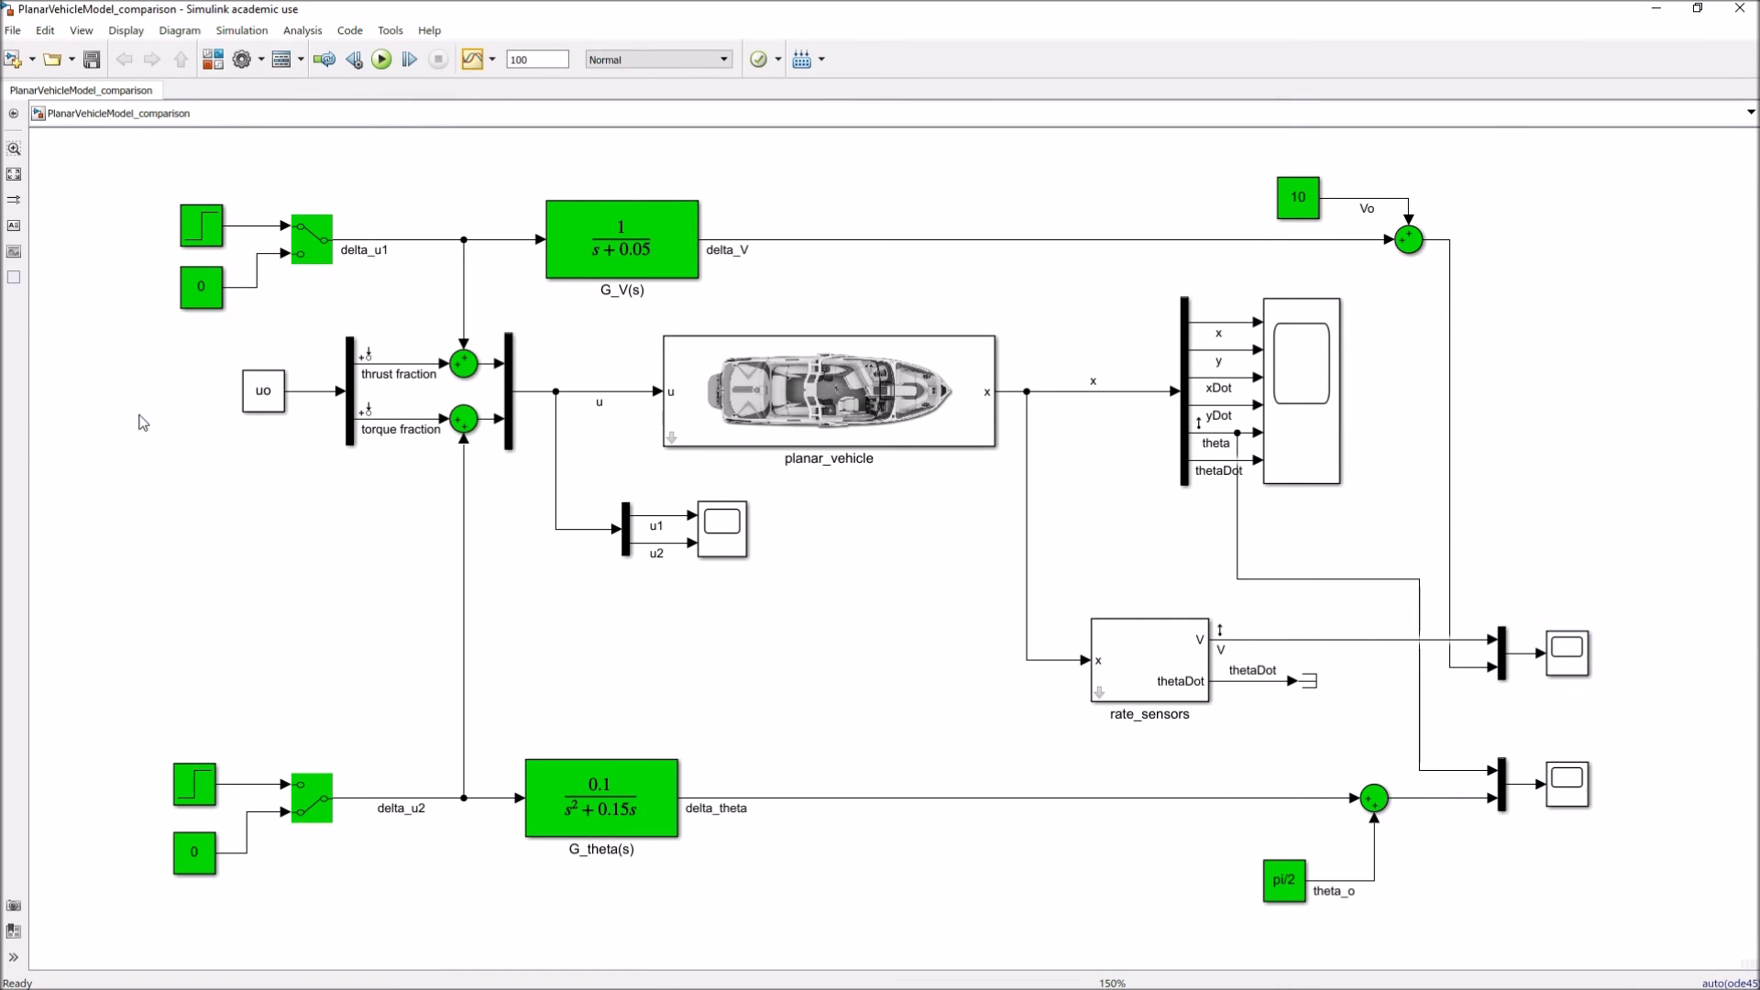
Set the final value of the Step block feeding delta_u1 to .5.
{"action": "left_click", "coordinate": [214, 235]}
{"action": "double_click", "coordinate": [214, 236]}
{"action": "double_click", "coordinate": [284, 258]}
{"action": "type", "text": ".5"}
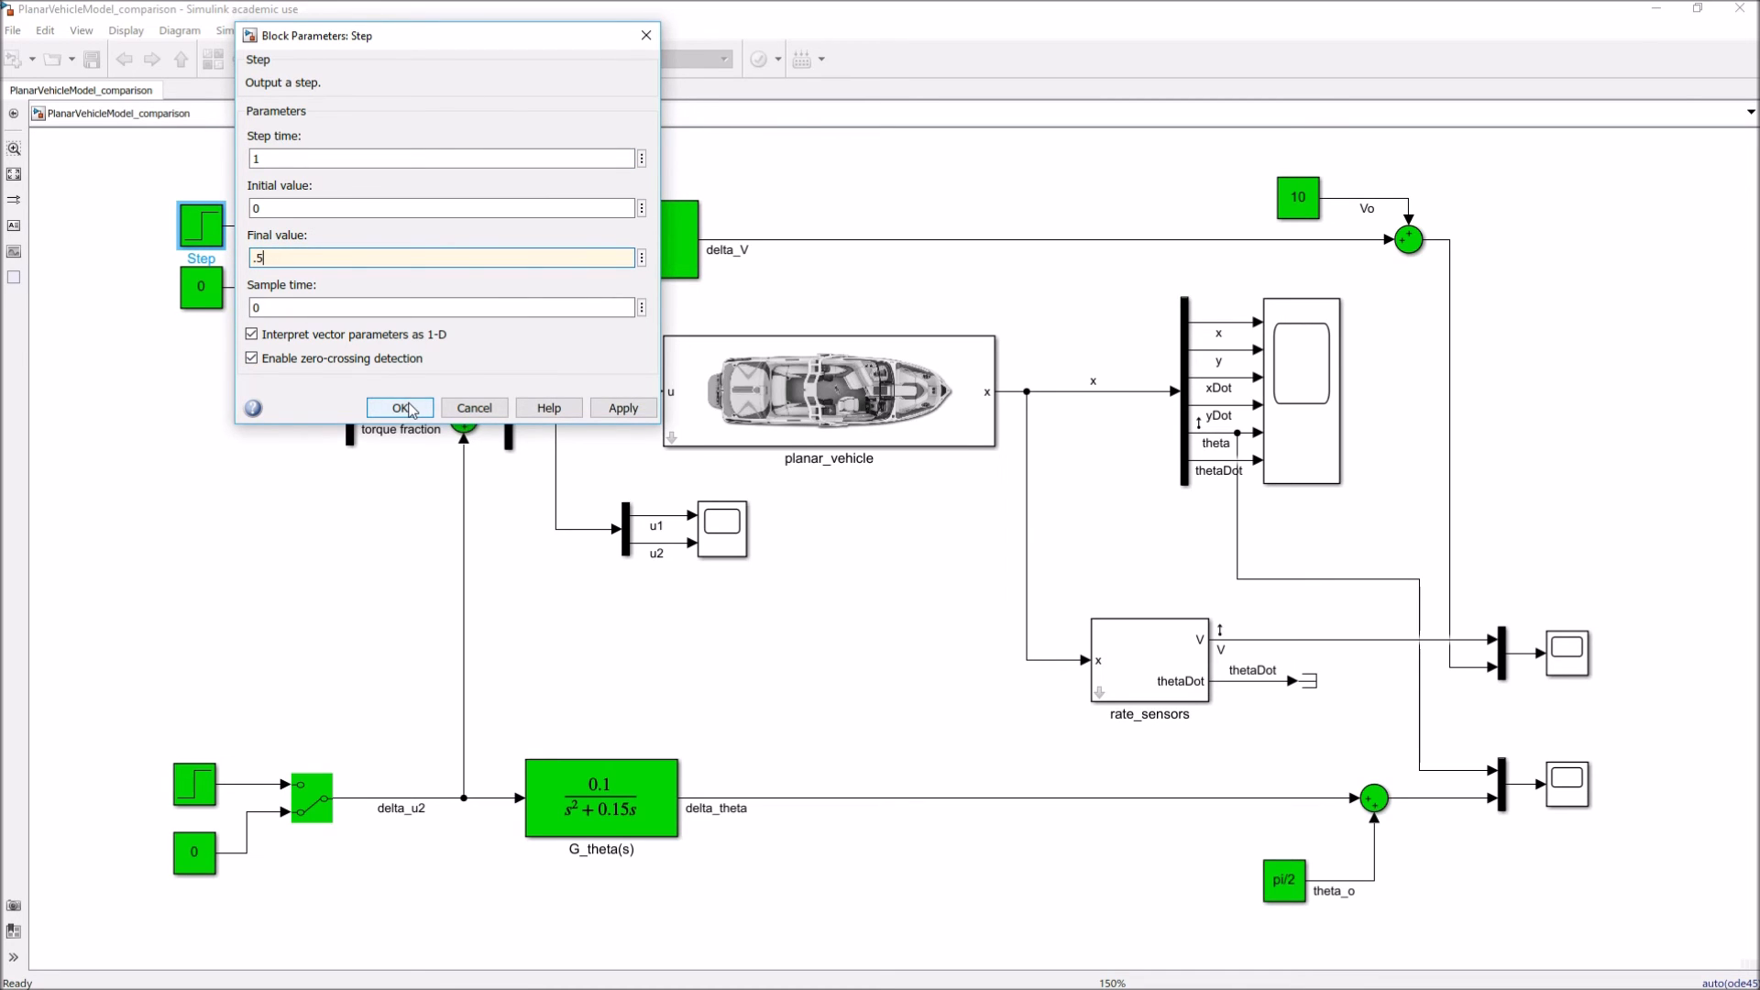
{"action": "left_click", "coordinate": [411, 410]}
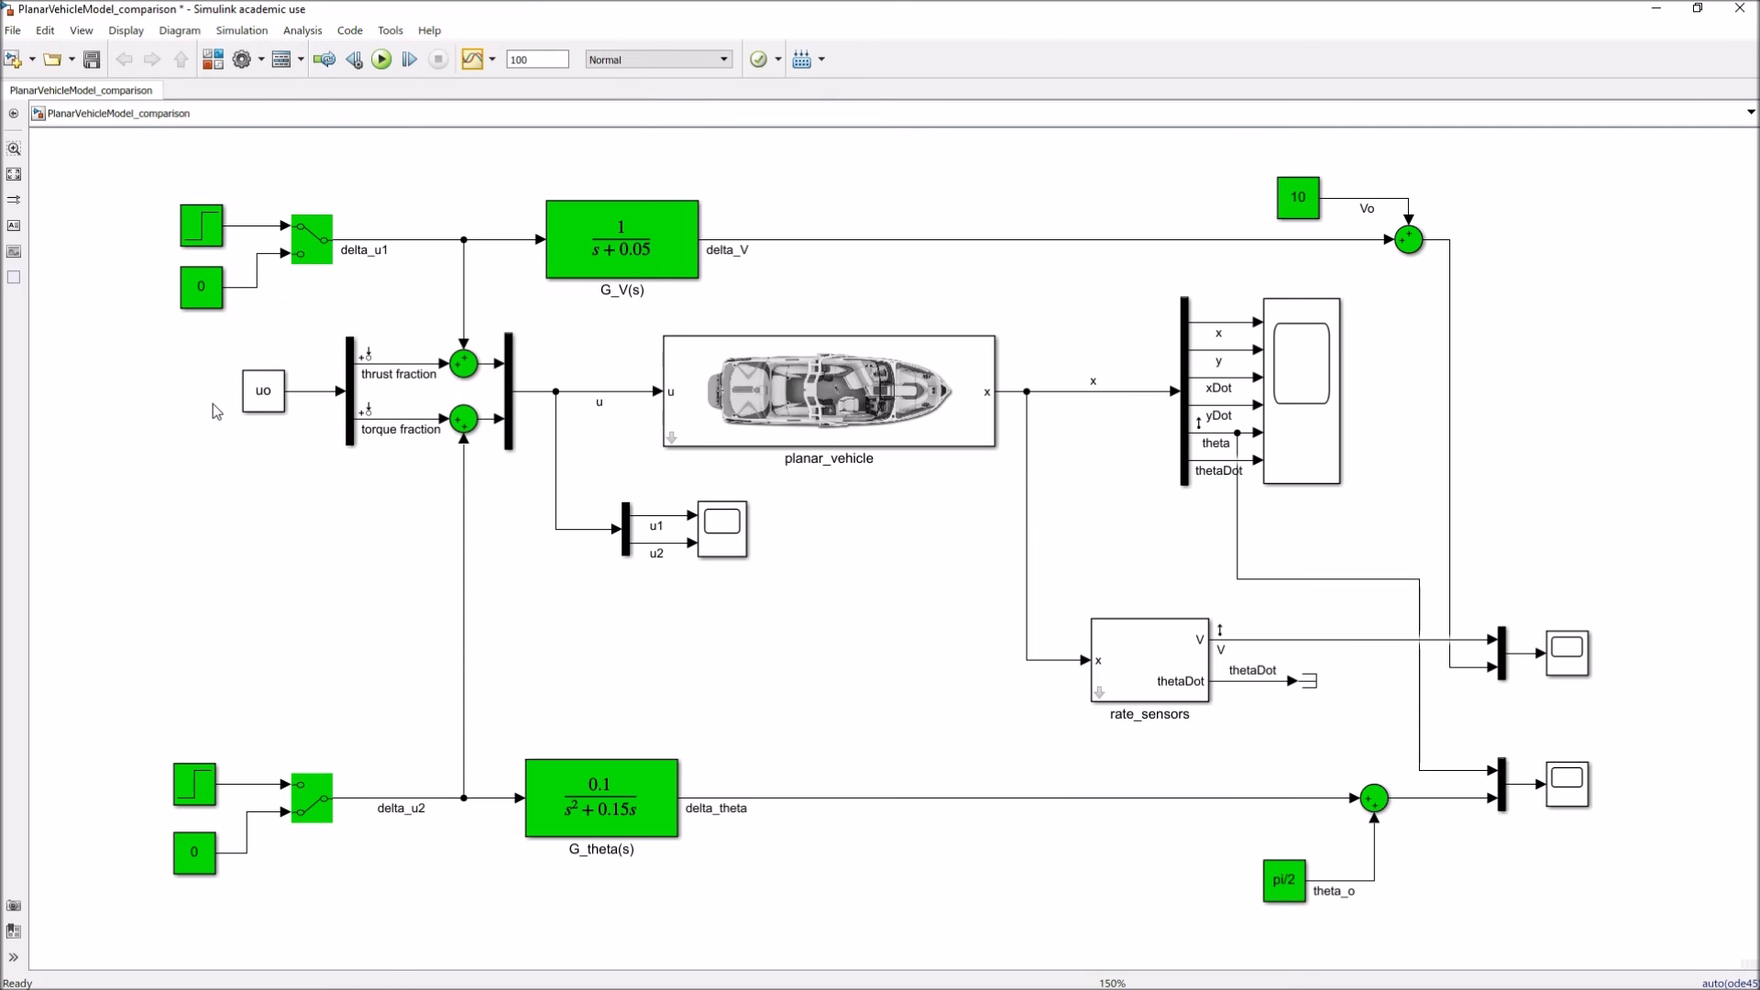
Rerun the simulation with the larger thrust step, compare the velocity curves in Scope2, and minimize the scope.
{"action": "left_click", "coordinate": [382, 60]}
{"action": "double_click", "coordinate": [1569, 655]}
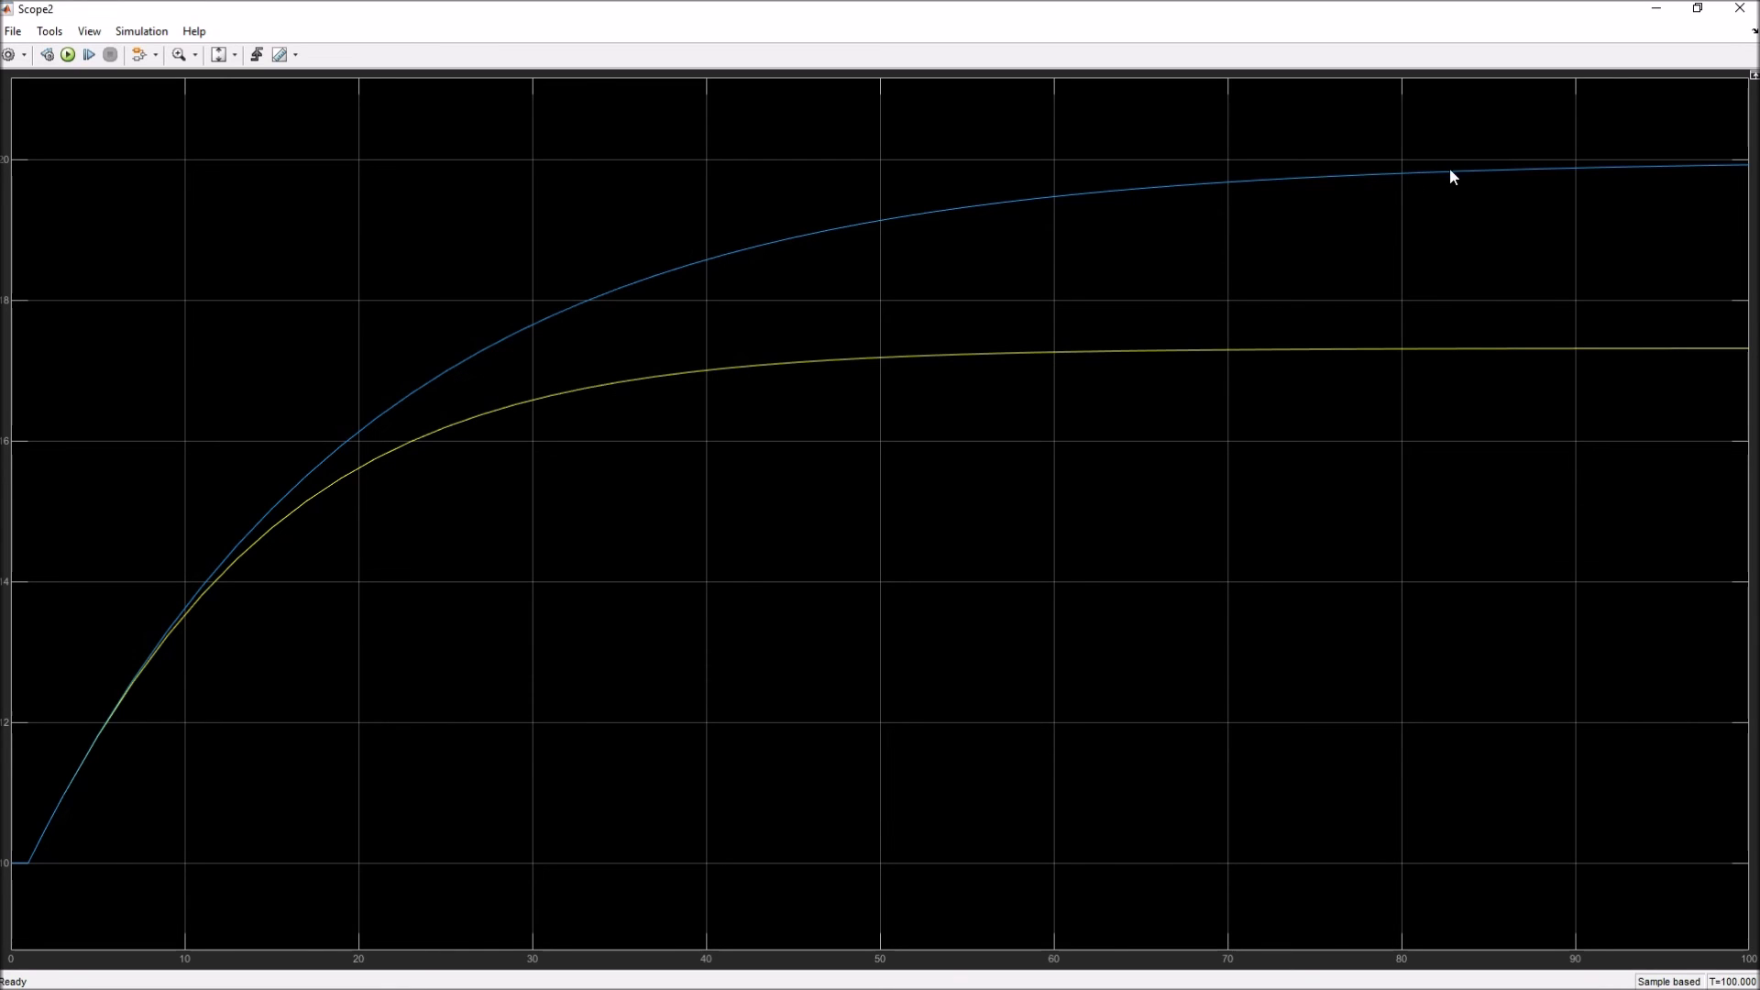
{"action": "left_click", "coordinate": [1657, 11]}
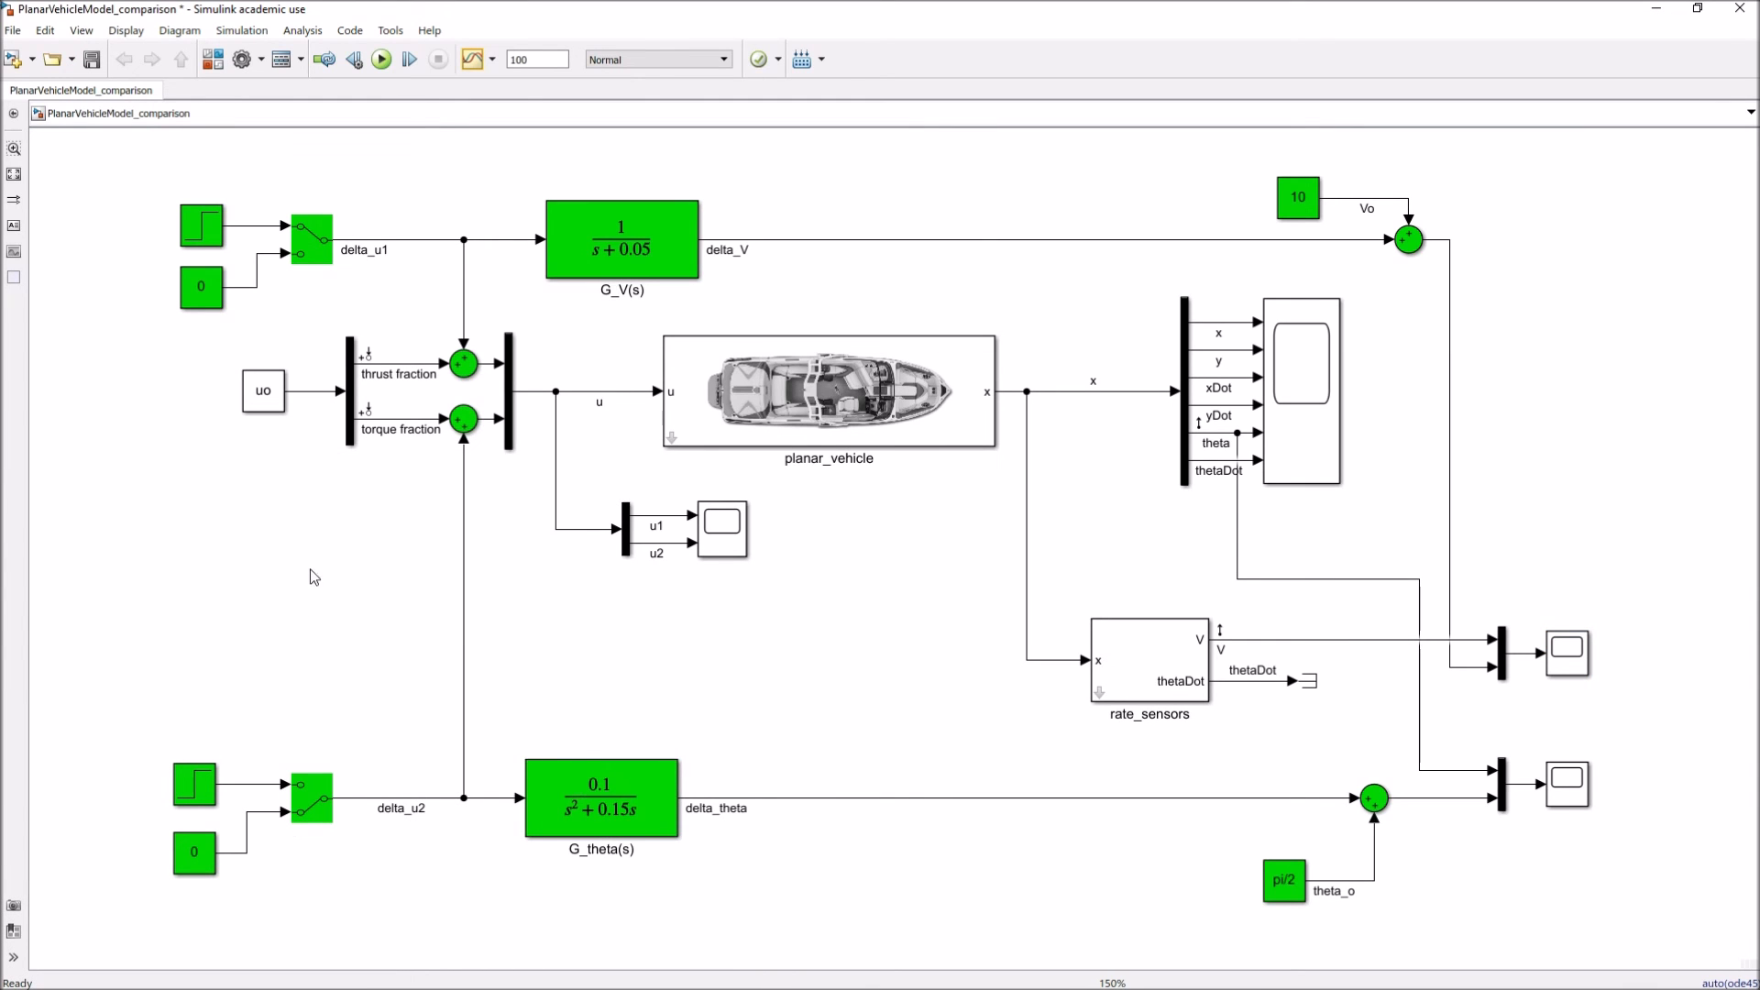
Switch the delta_u1 input to the constant 0 and the delta_u2 input to its Step block.
{"action": "left_click", "coordinate": [317, 240]}
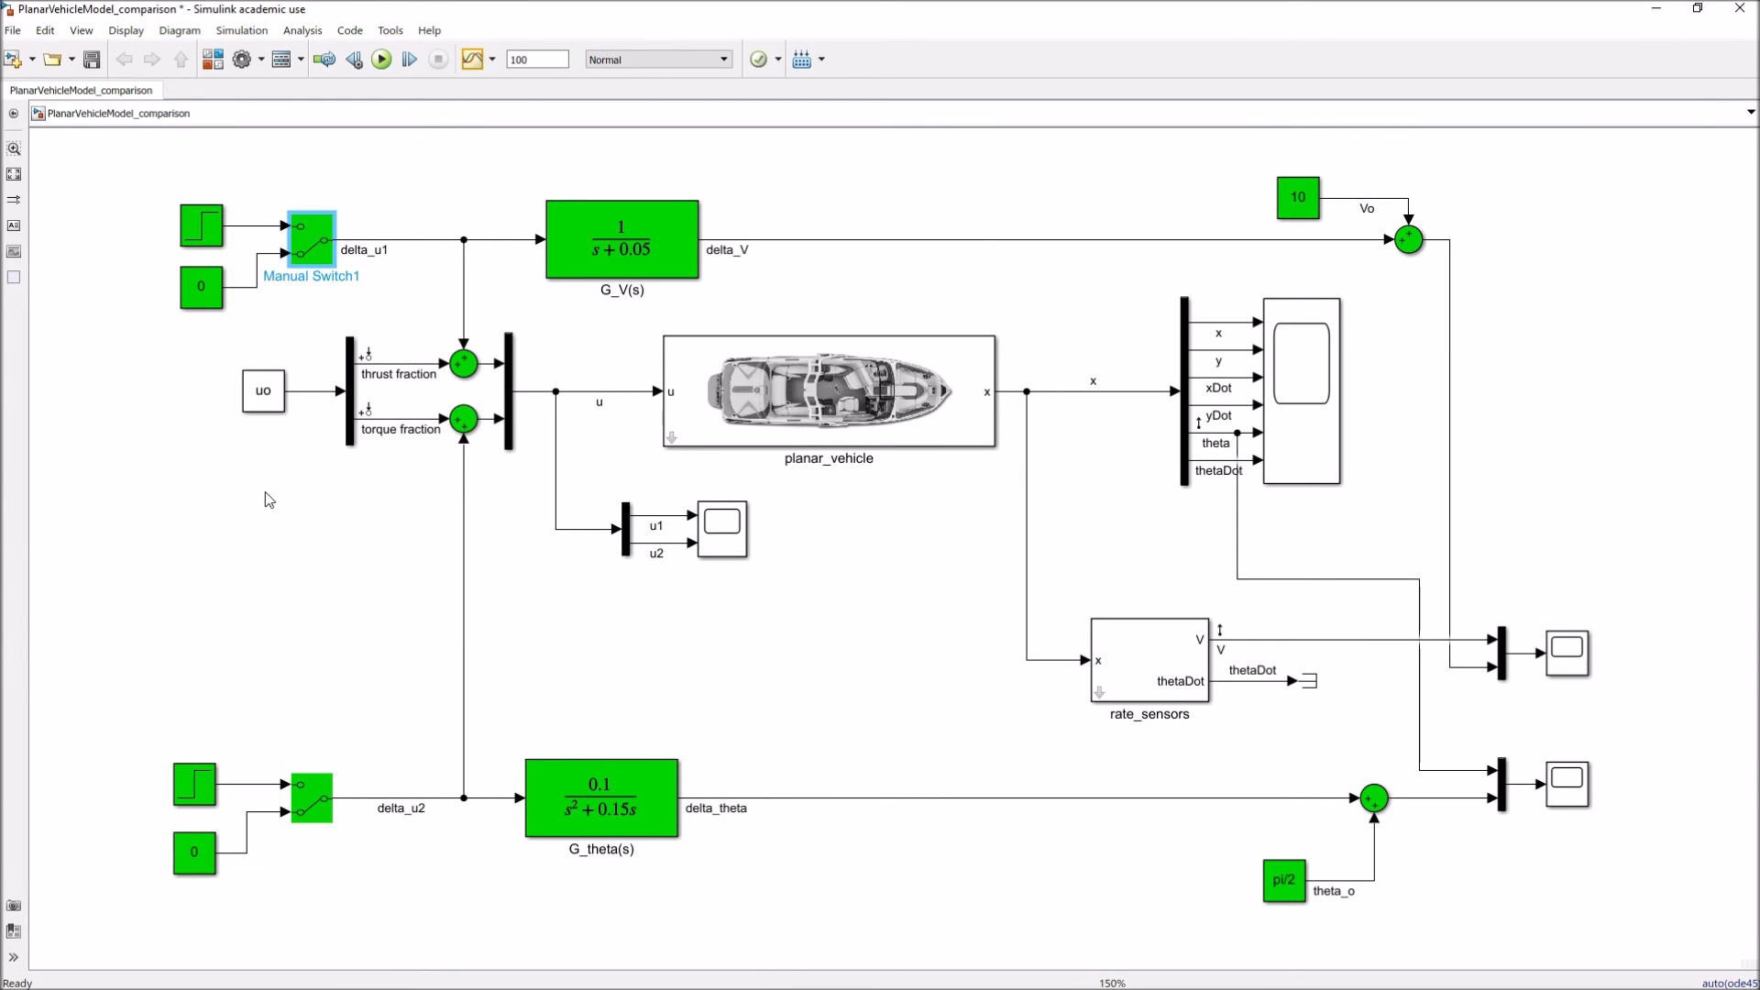
{"action": "left_click", "coordinate": [316, 805]}
{"action": "double_click", "coordinate": [317, 805]}
Check the parameters of the Step1 block feeding delta_u2 and accept them unchanged.
{"action": "left_click", "coordinate": [204, 790]}
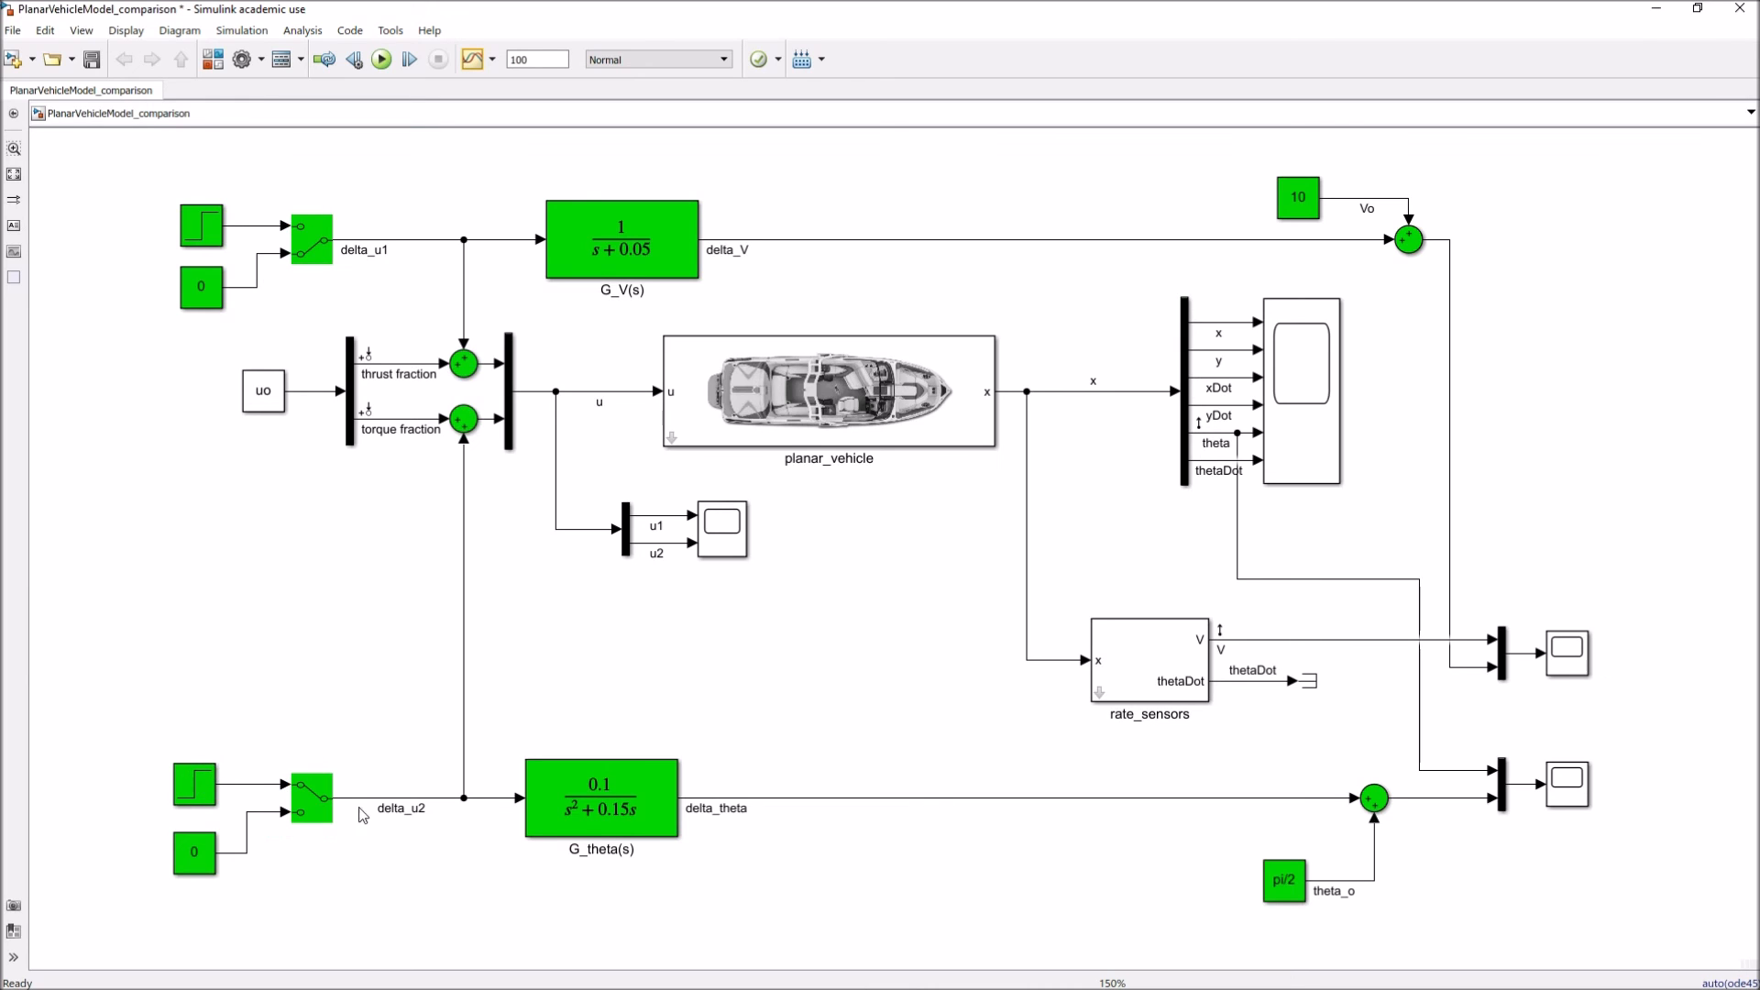
{"action": "double_click", "coordinate": [198, 790]}
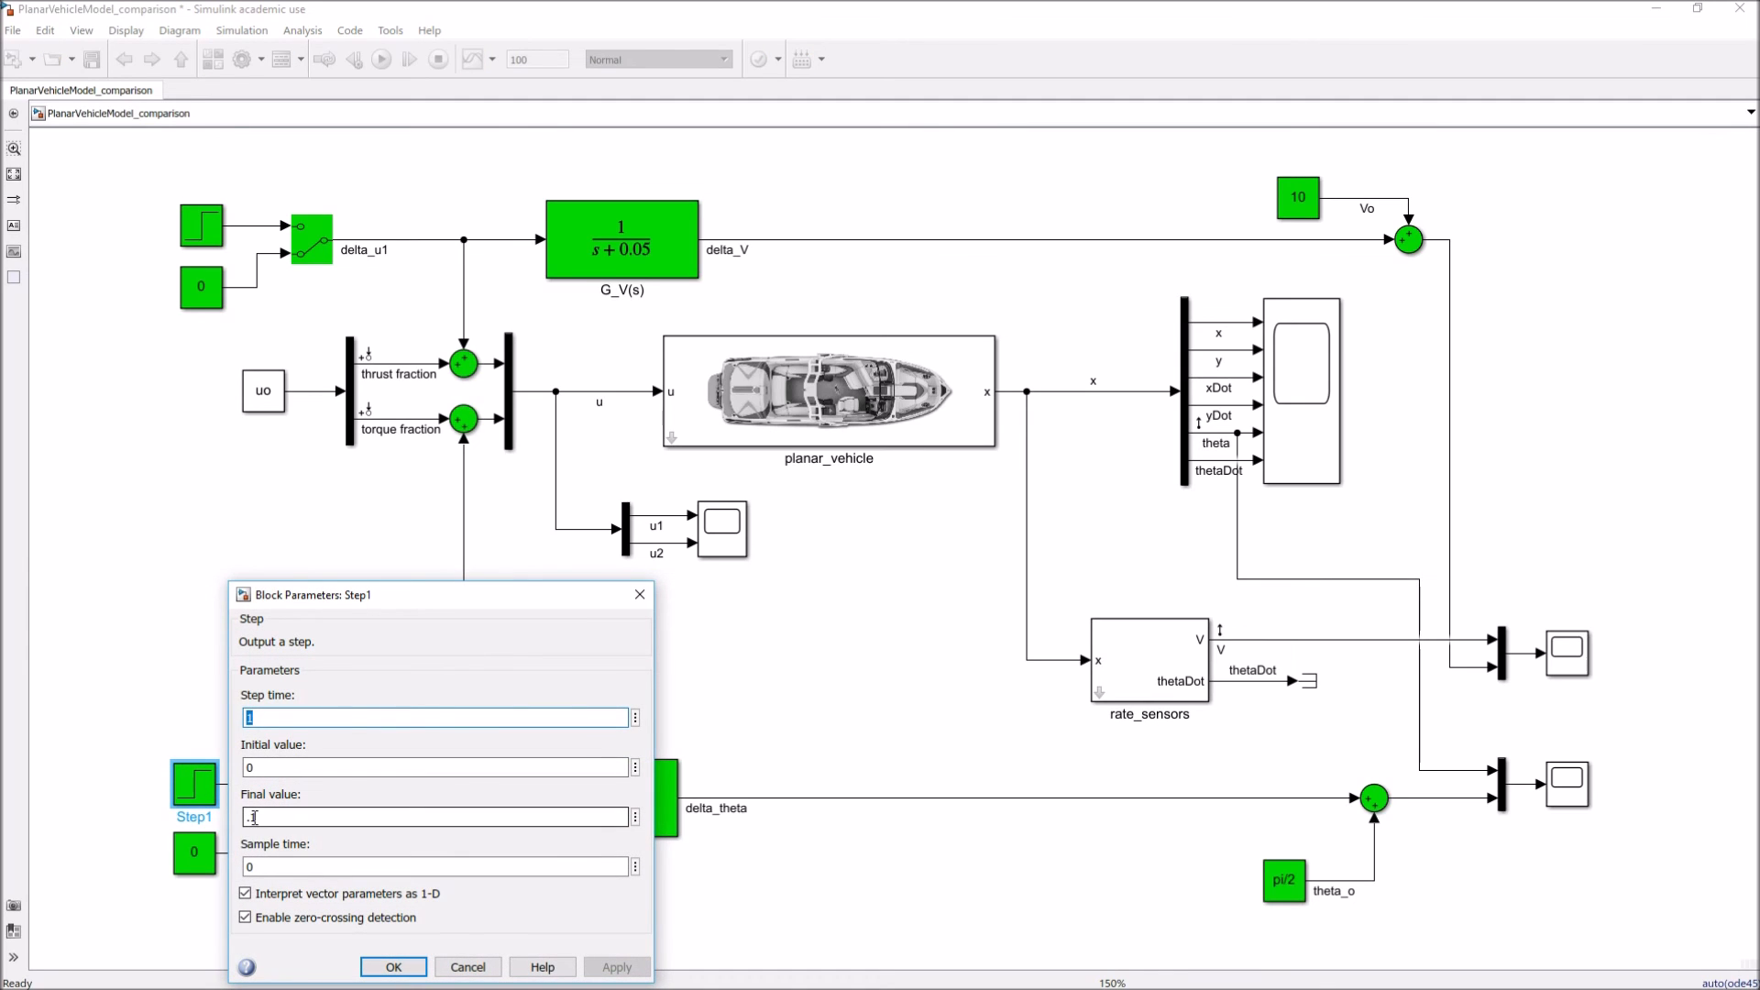
{"action": "left_click", "coordinate": [393, 967]}
{"action": "left_click", "coordinate": [257, 681]}
Run the simulation and compare the linear and nonlinear theta responses in a maximized Scope3, then minimize it.
{"action": "left_click", "coordinate": [383, 60]}
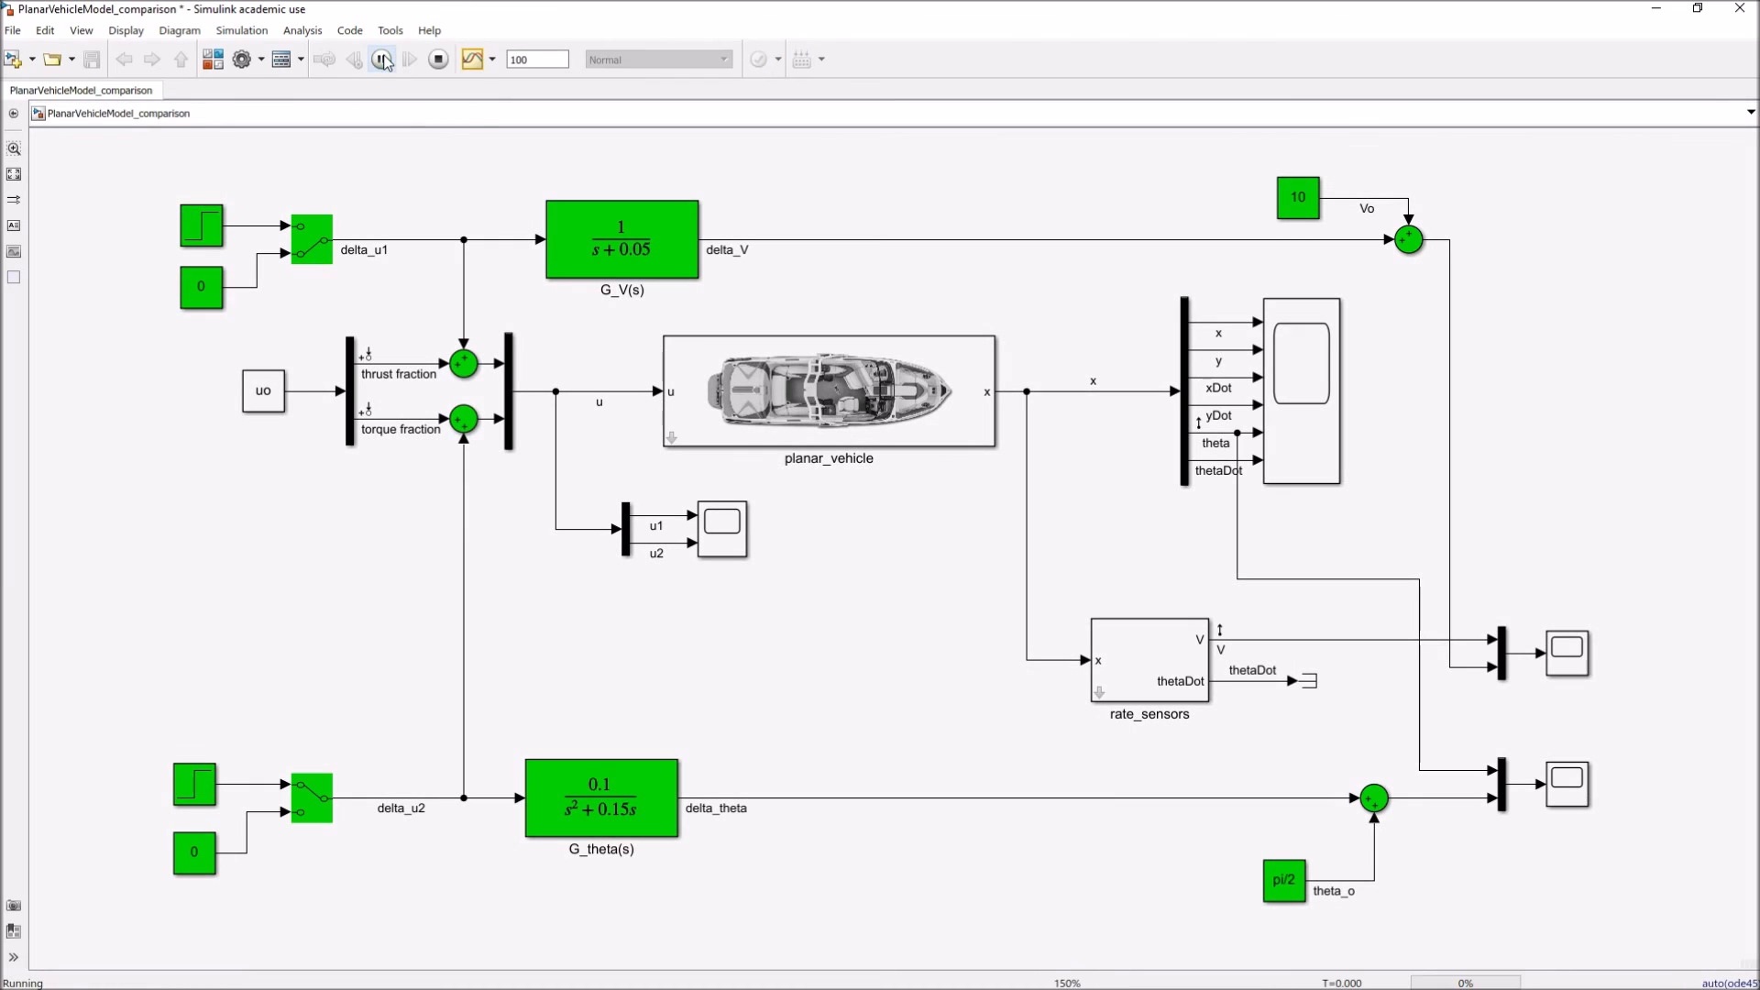
{"action": "left_click", "coordinate": [1581, 793]}
{"action": "double_click", "coordinate": [1581, 793]}
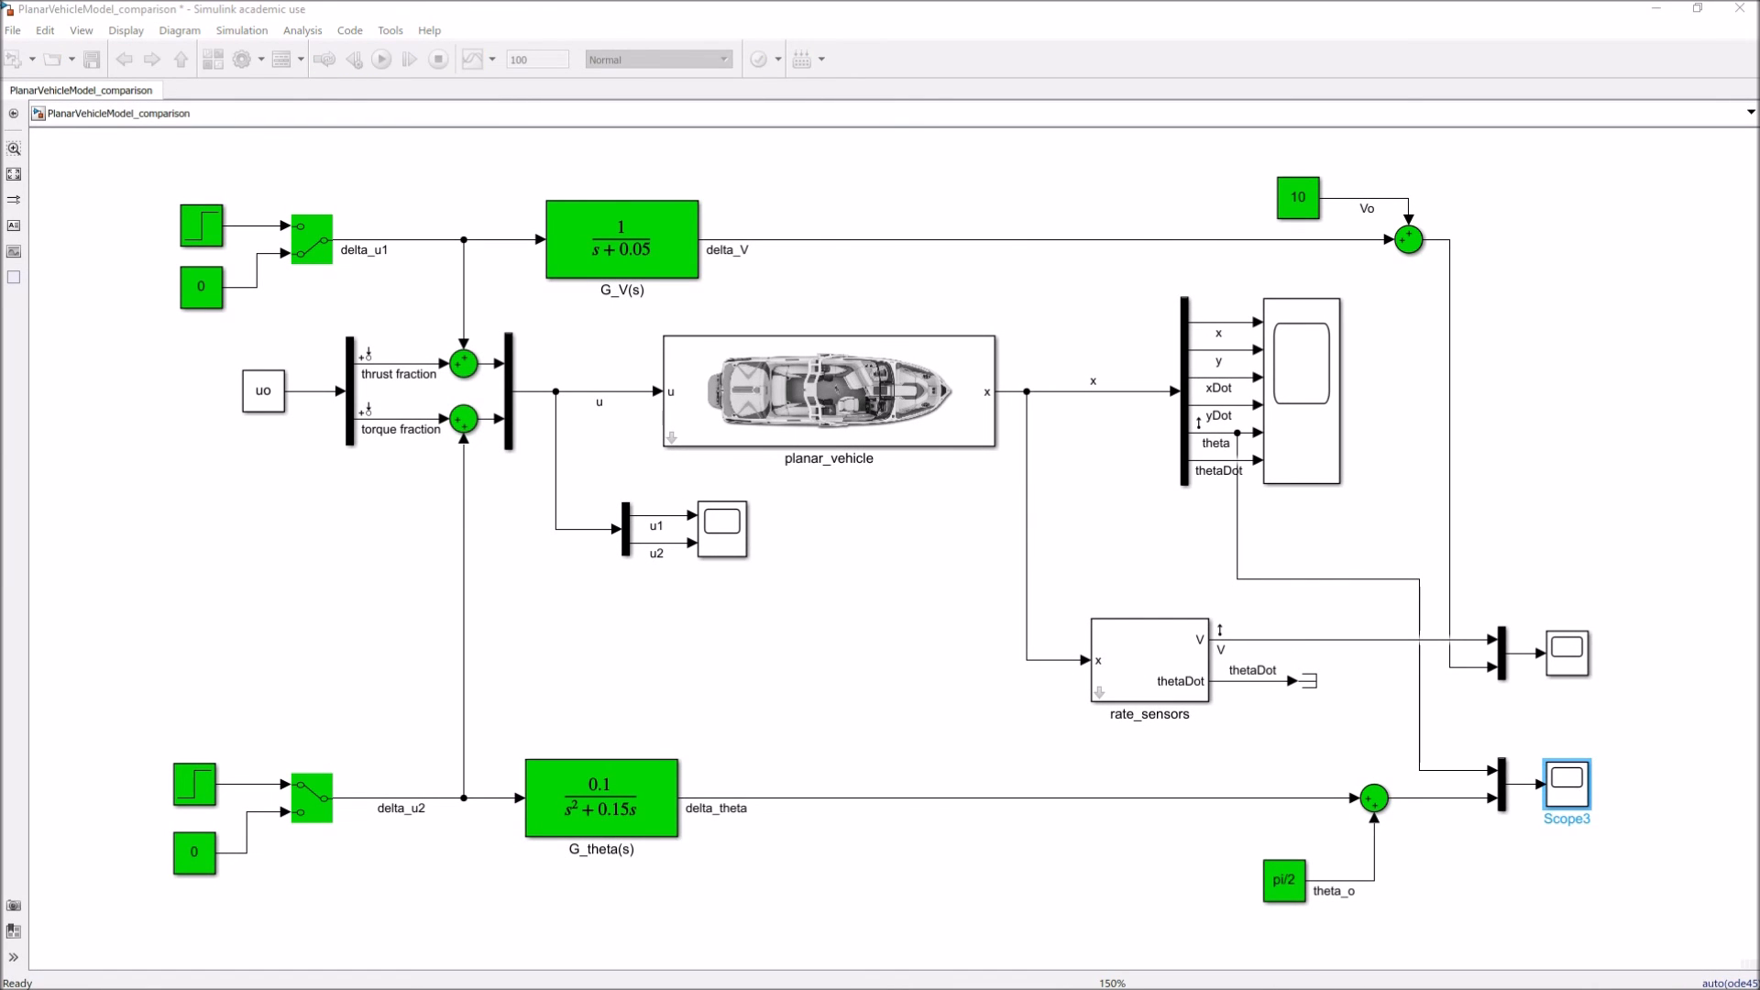
{"action": "left_click_drag", "start_coordinate": [0, 486], "coordinate": [871, 361]}
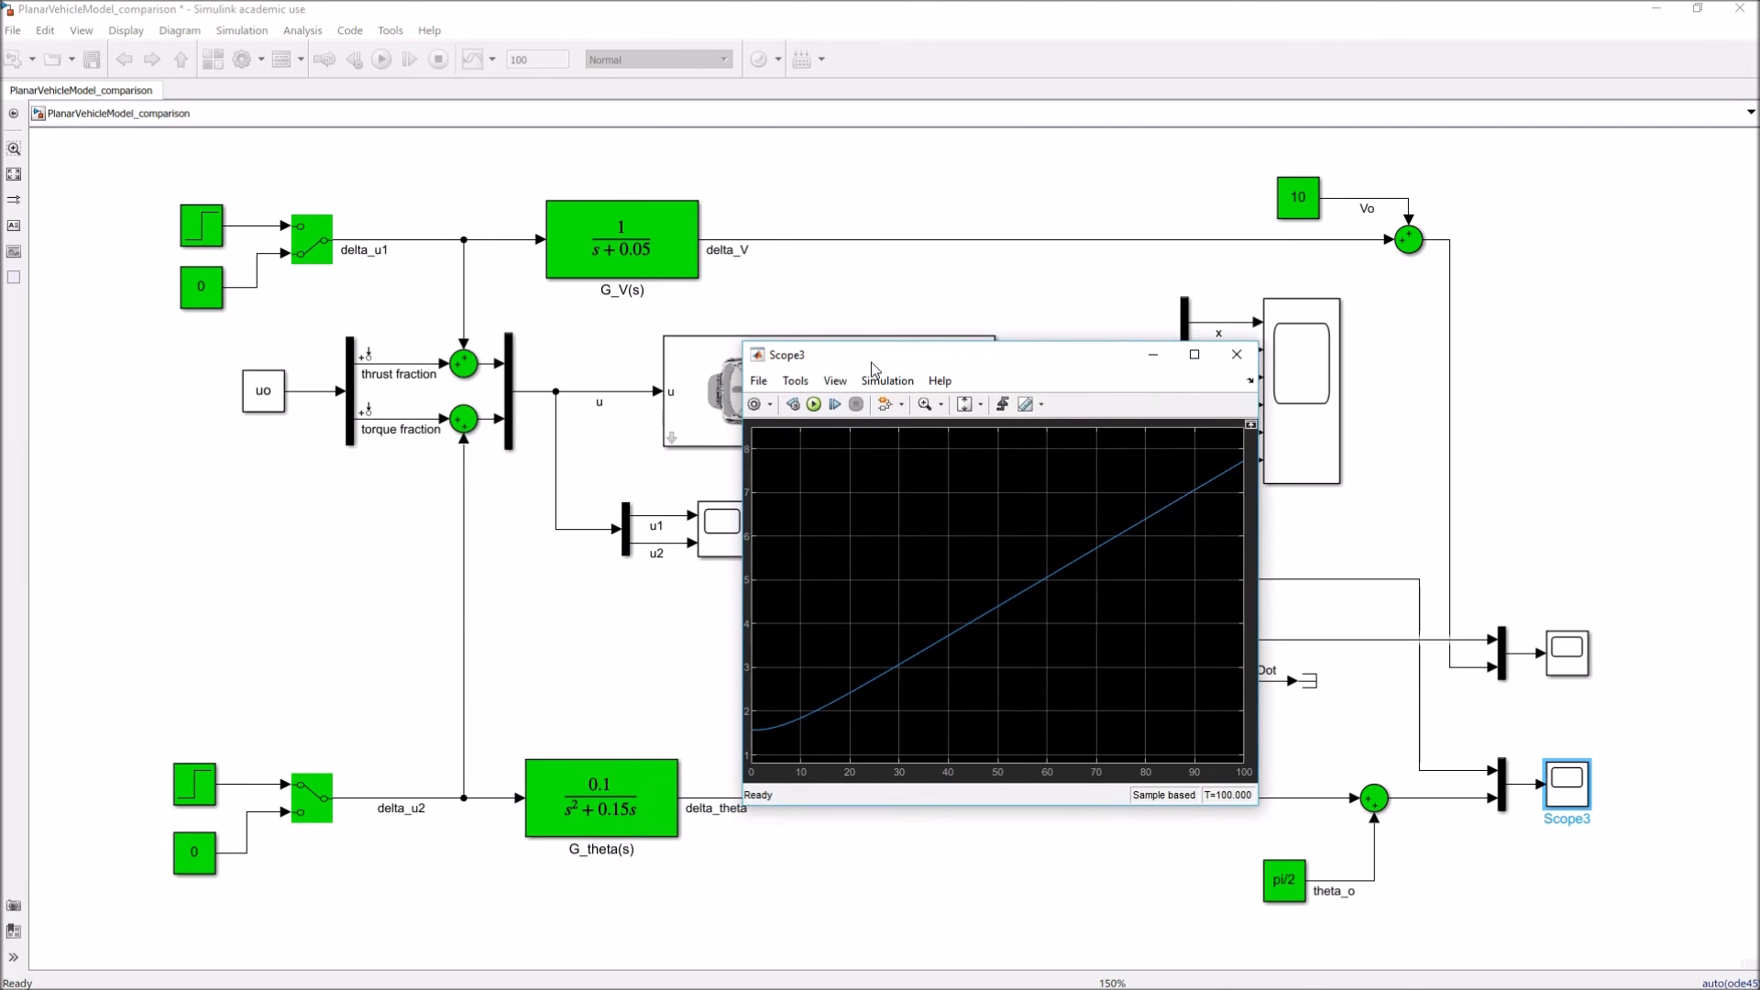
{"action": "double_click", "coordinate": [871, 362]}
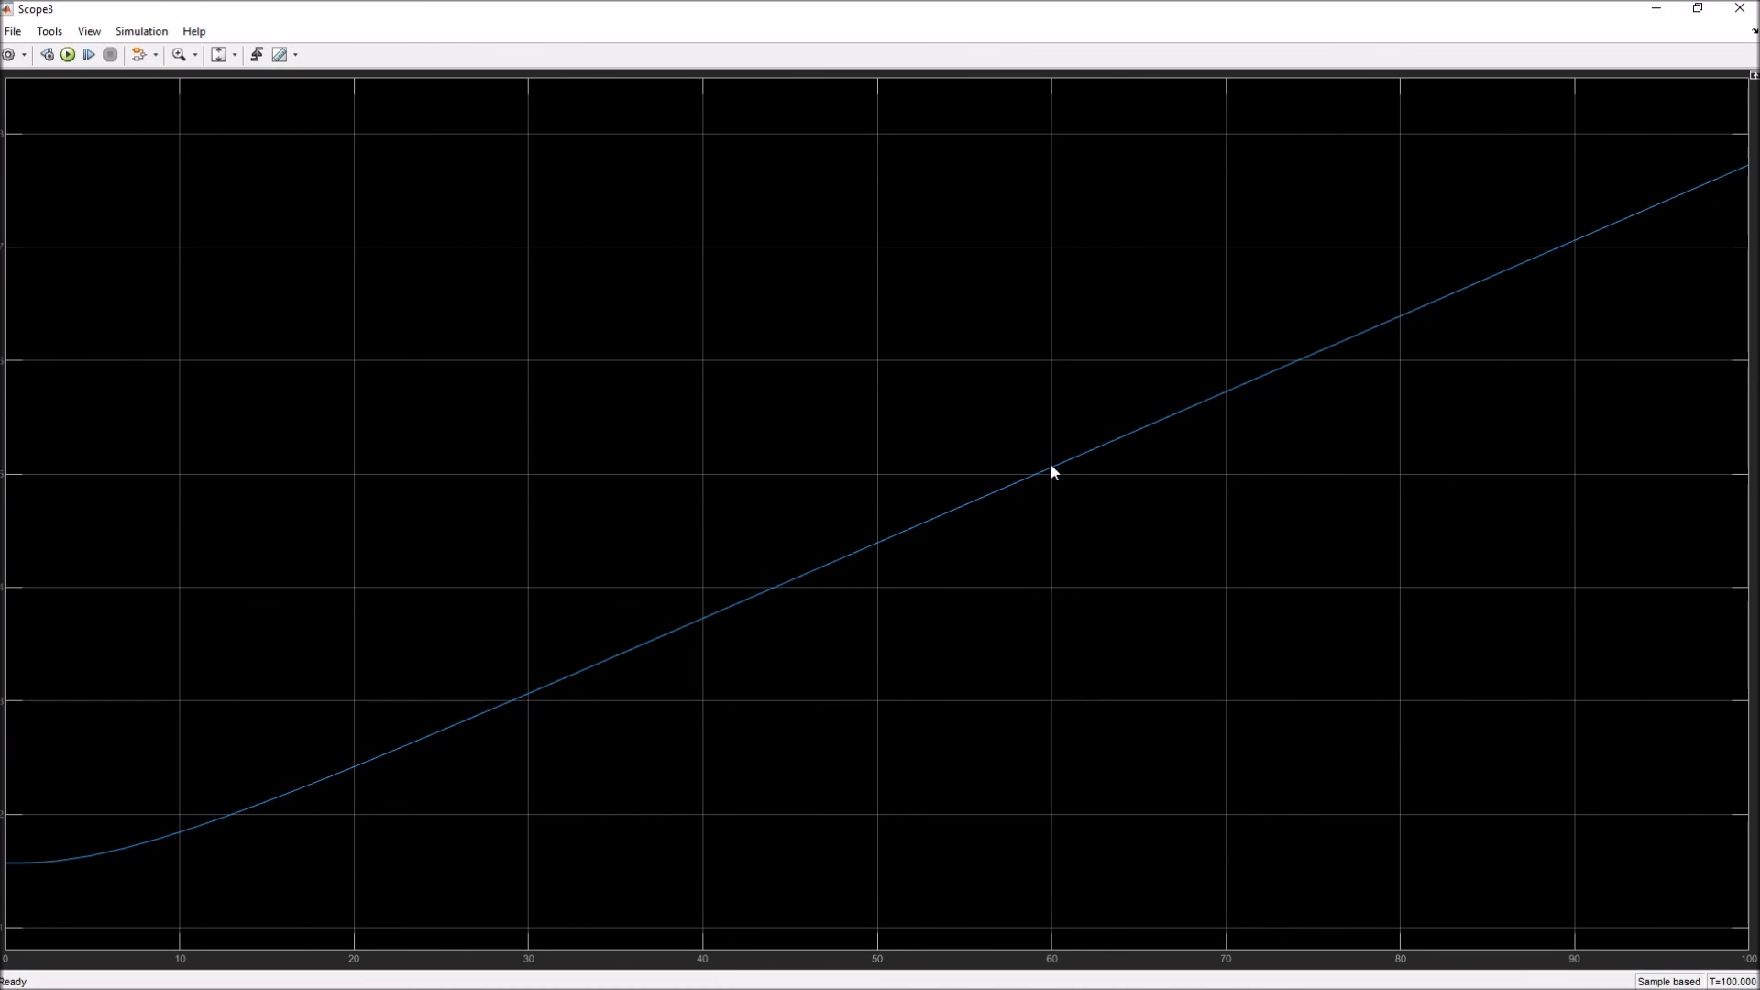
{"action": "left_click", "coordinate": [1655, 11]}
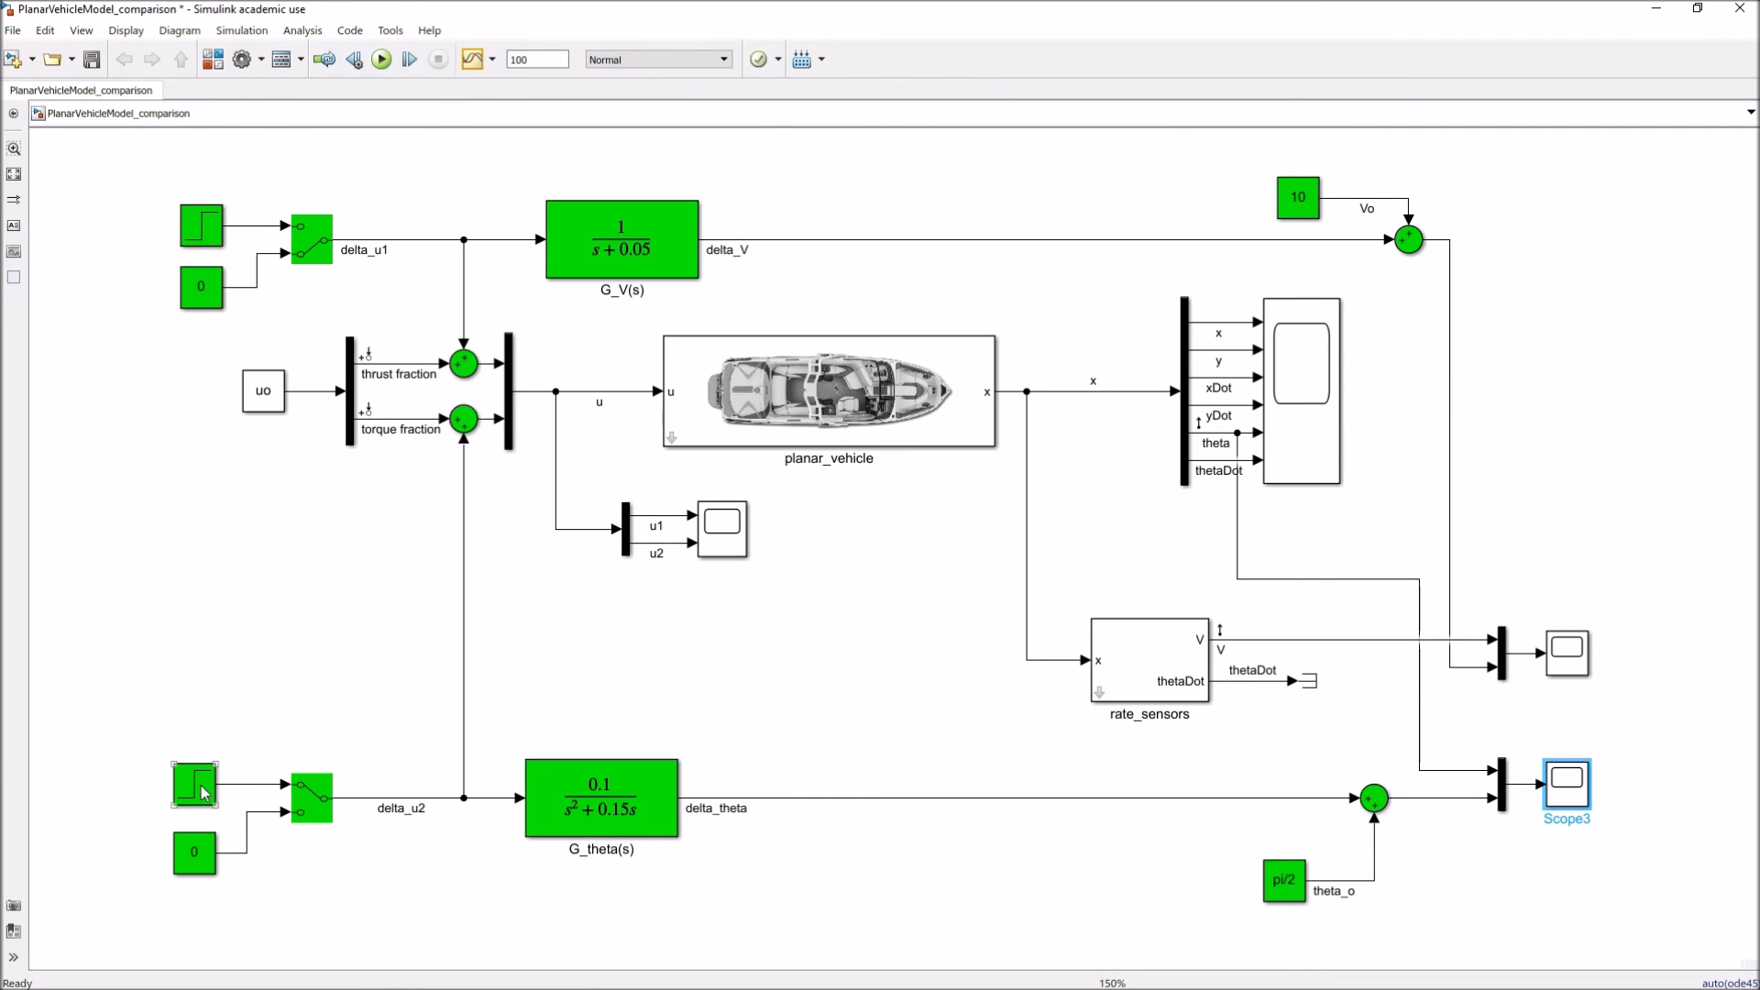
Set the final value of the Step1 block feeding delta_u2 to .75.
{"action": "double_click", "coordinate": [201, 790]}
{"action": "double_click", "coordinate": [274, 814]}
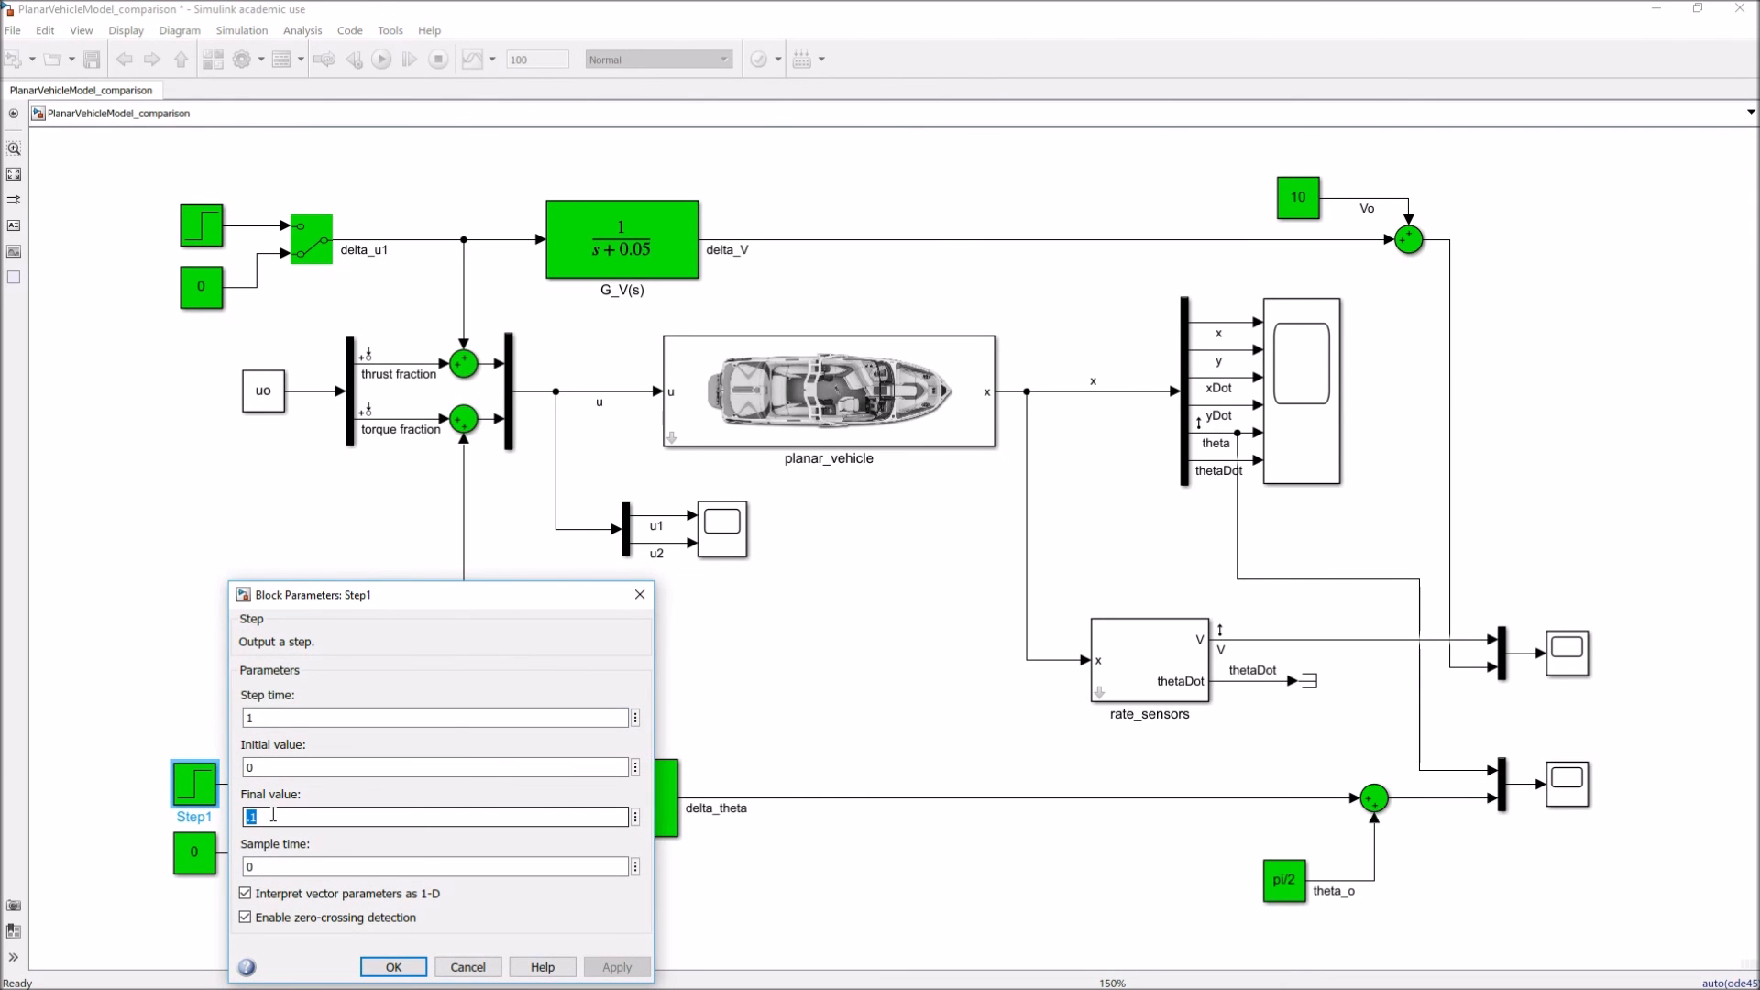
{"action": "type", "text": ".75"}
{"action": "key", "text": "Return"}
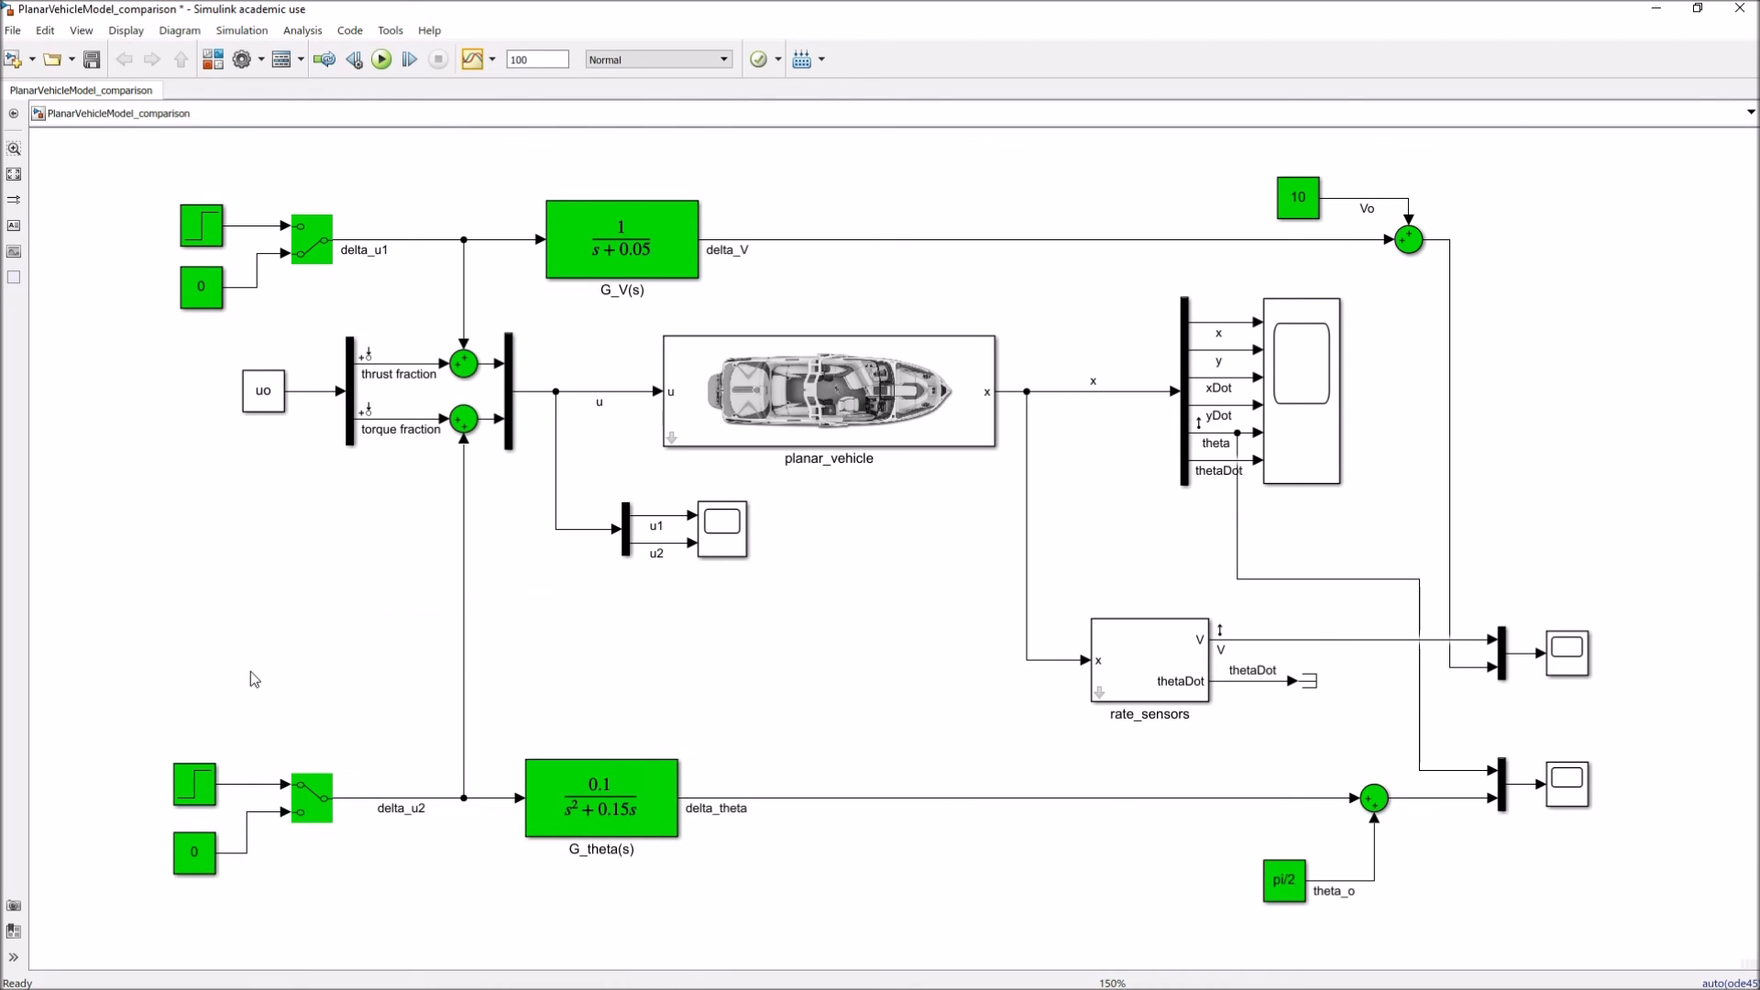
Run the simulation and compare the linear and nonlinear theta responses to the .75 delta_u2 step in Scope3, then minimize the scope.
{"action": "left_click", "coordinate": [382, 58]}
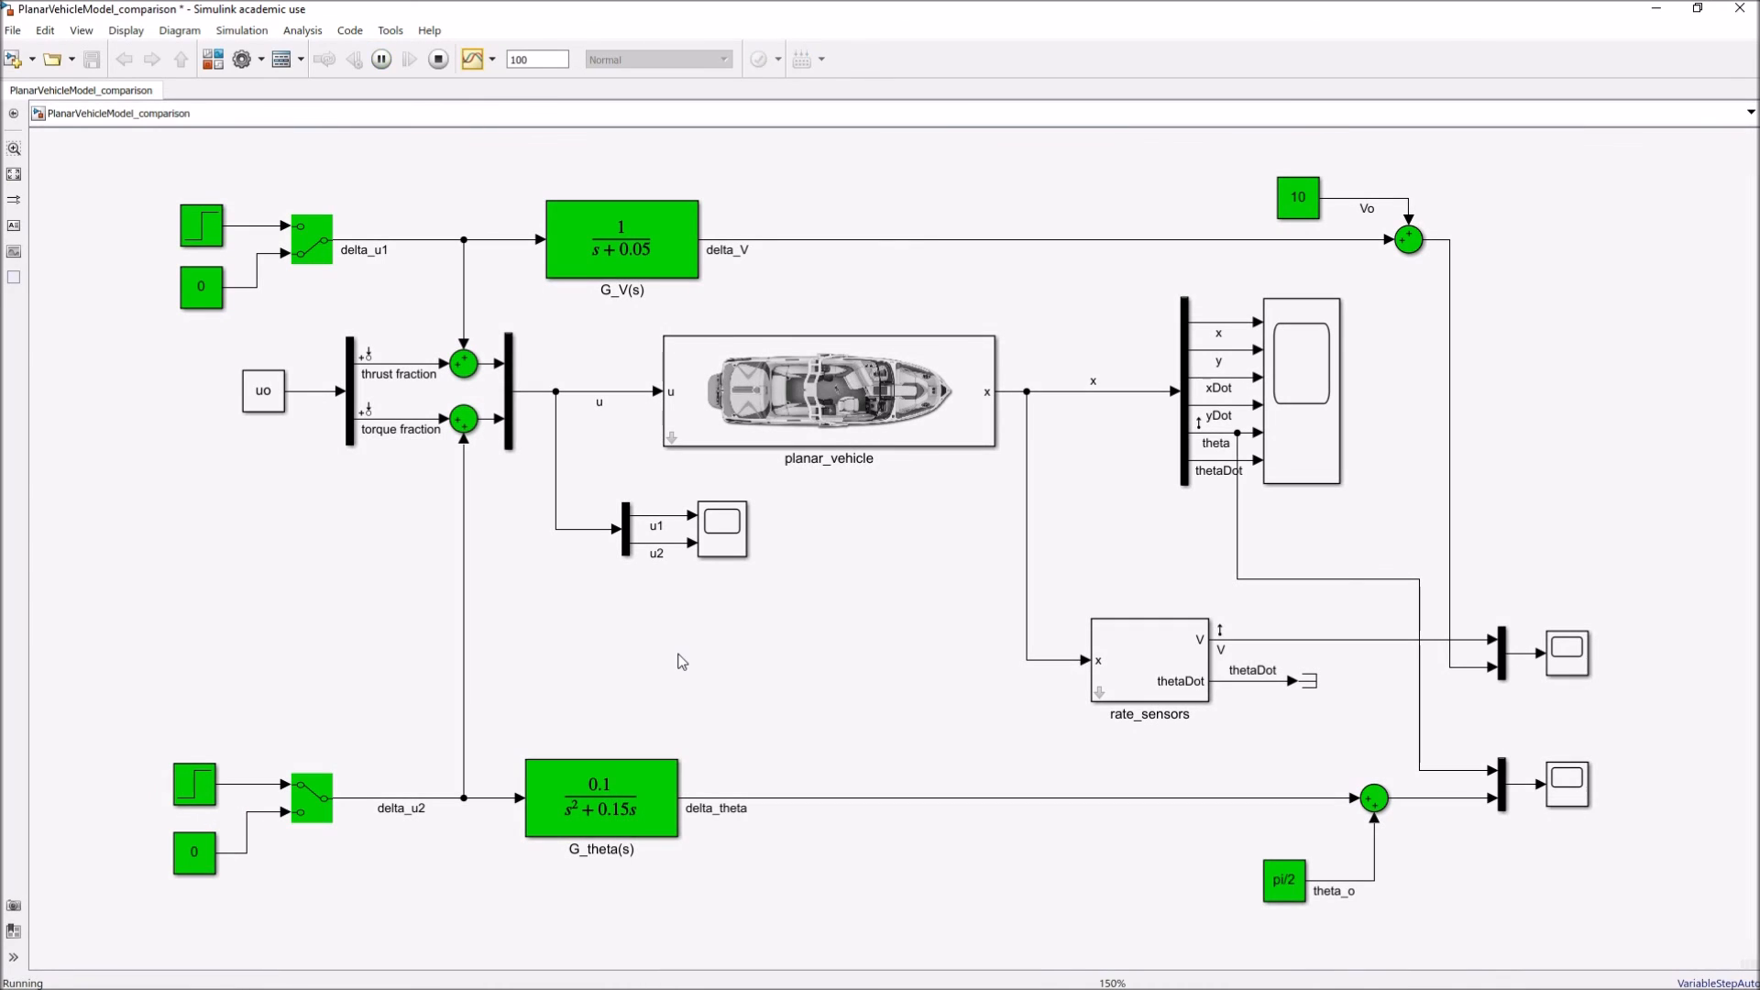
{"action": "double_click", "coordinate": [1567, 787]}
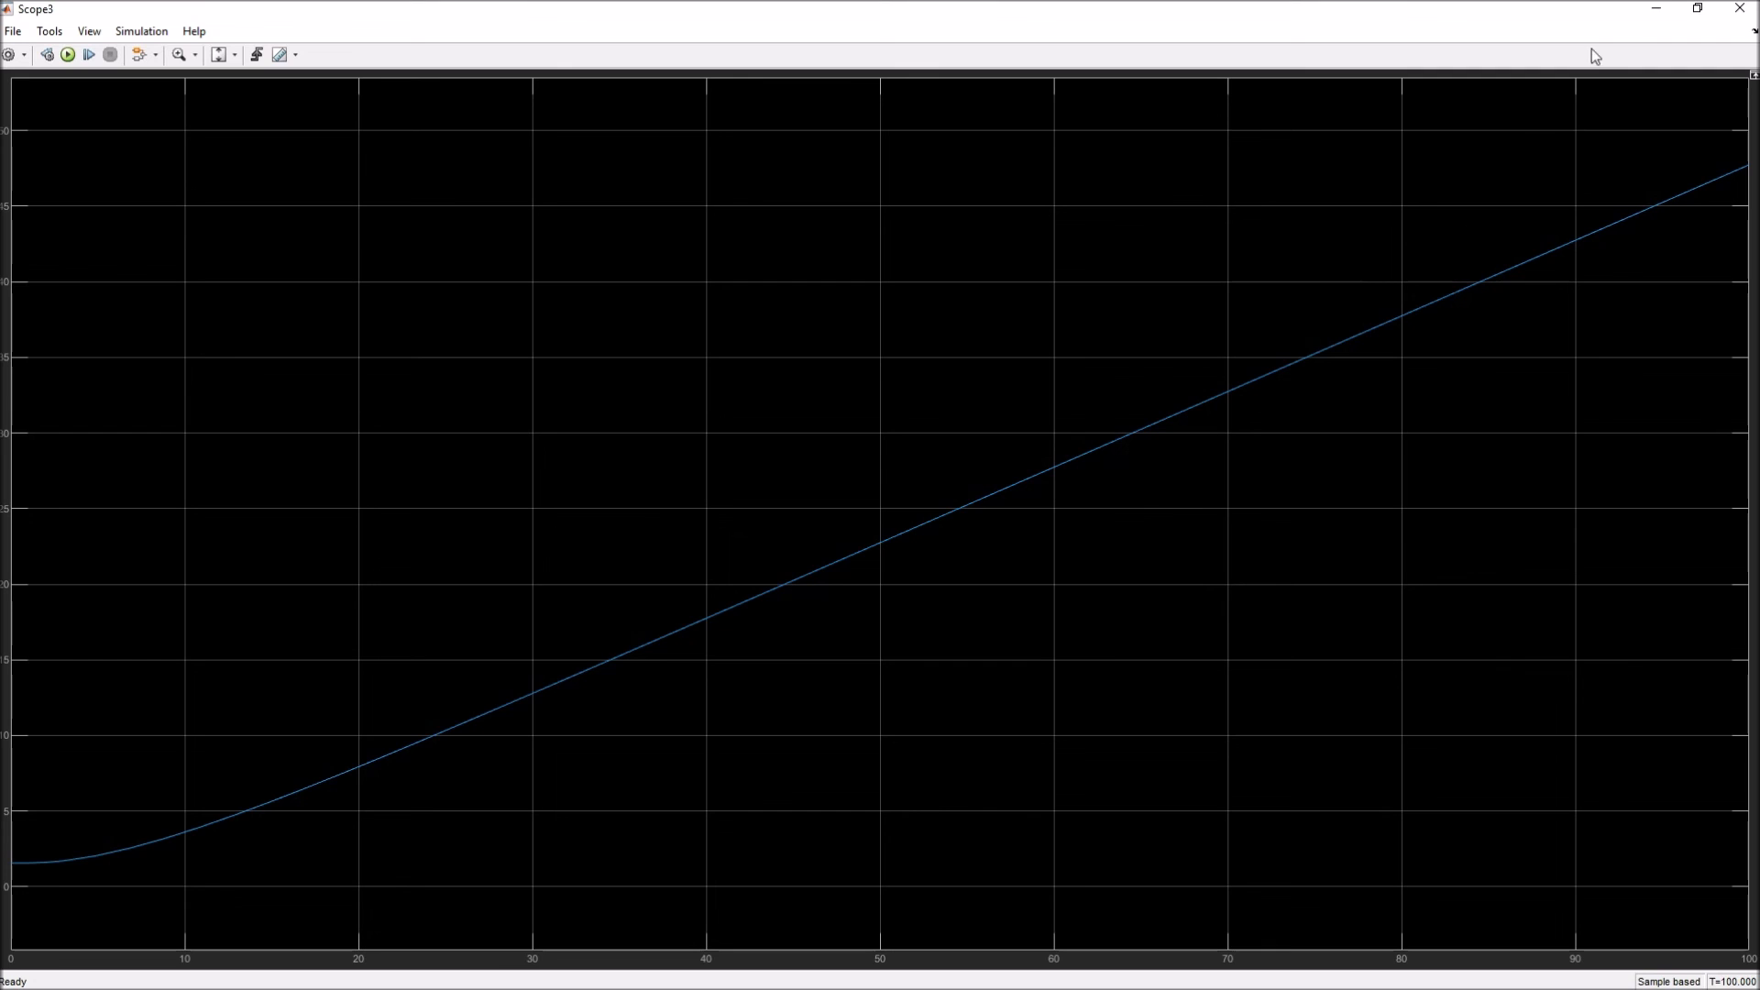
{"action": "left_click", "coordinate": [1655, 11]}
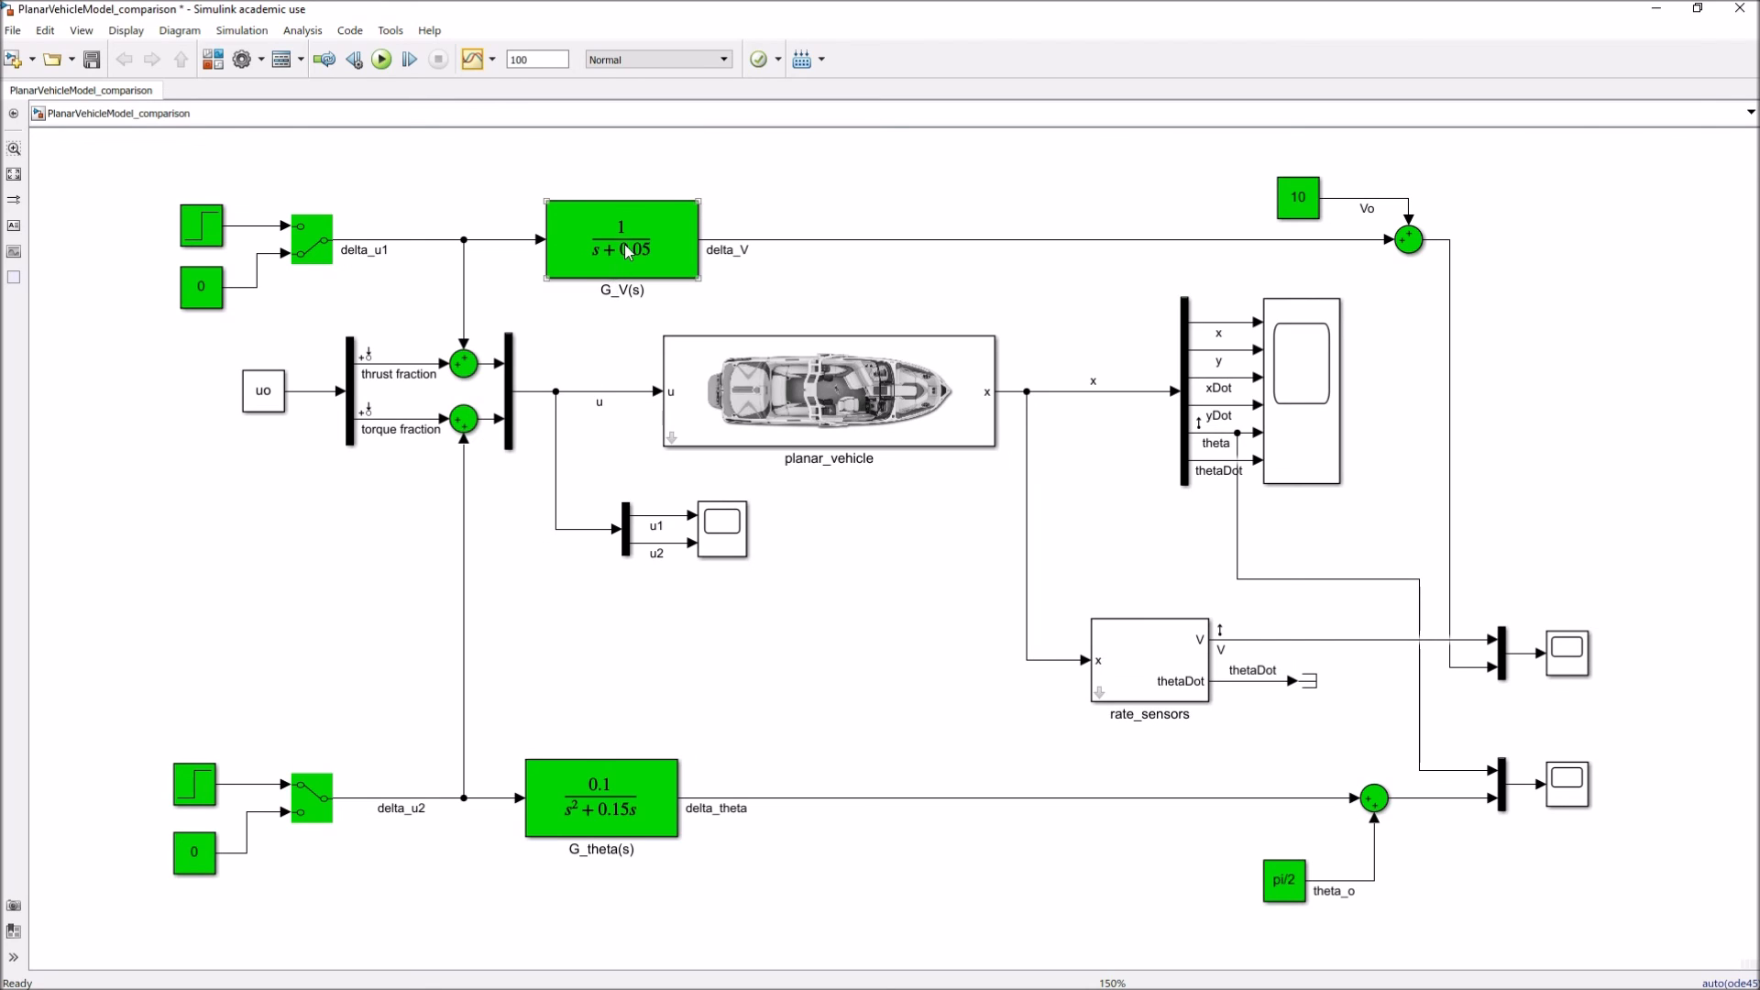
{"action": "left_click", "coordinate": [572, 792]}
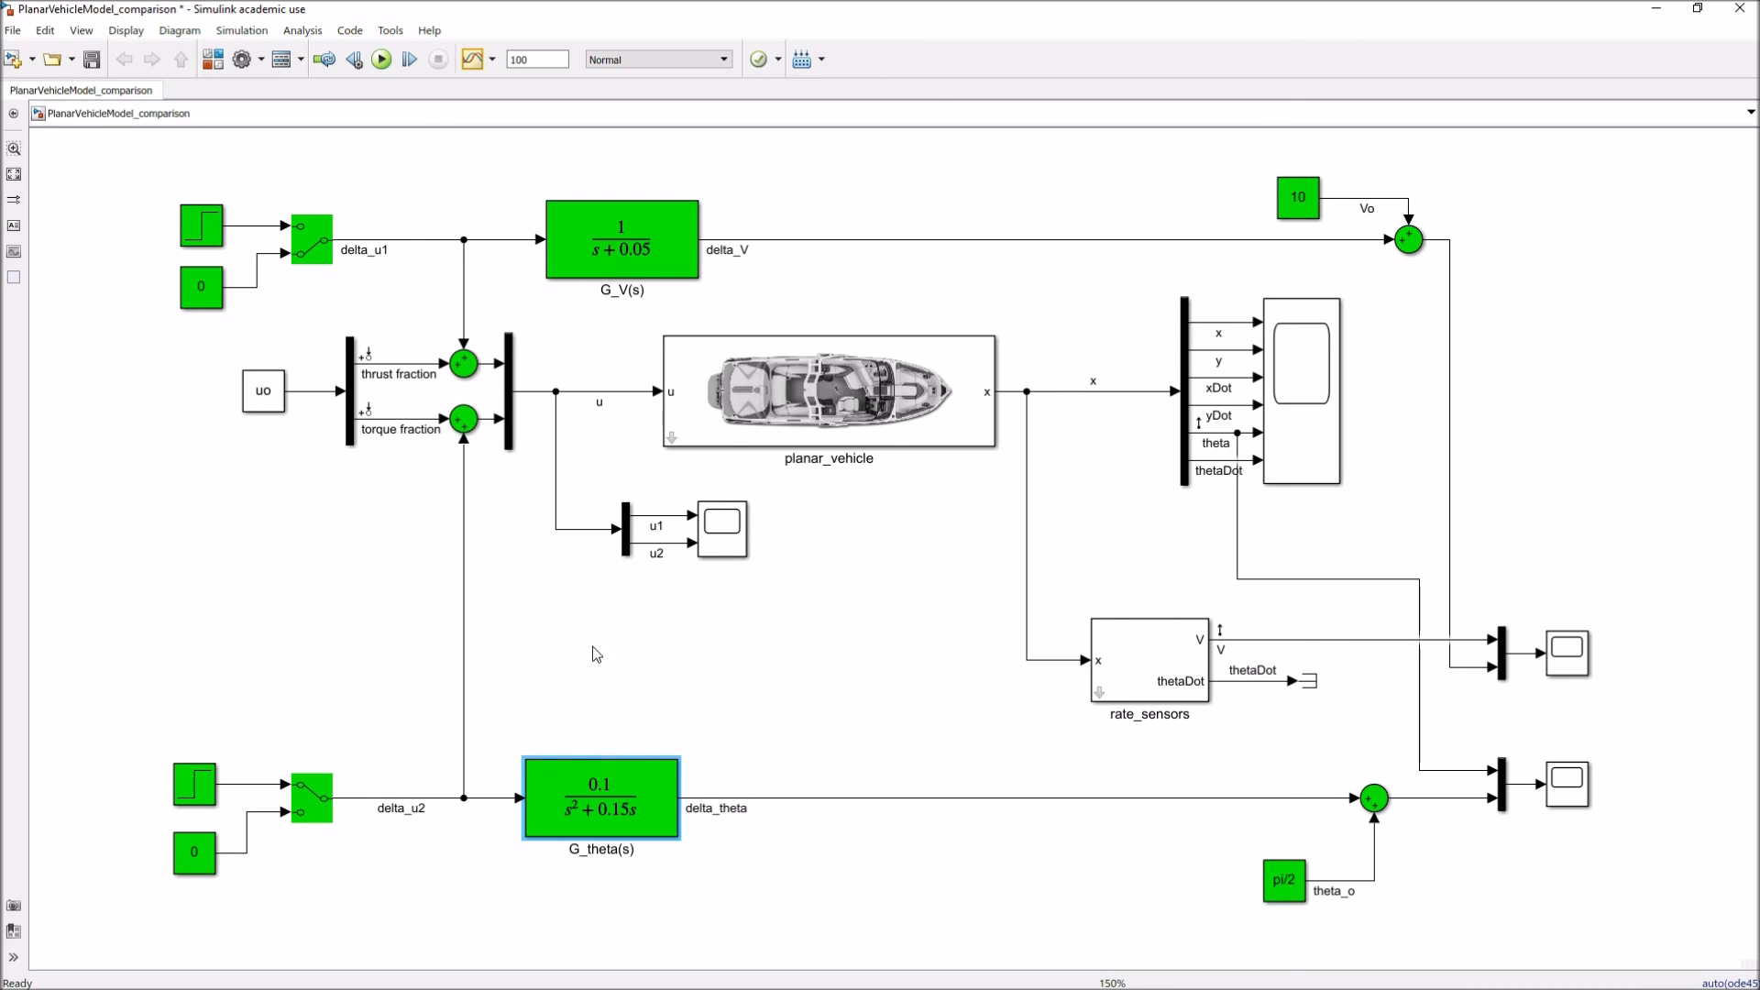
{"action": "left_click", "coordinate": [616, 242]}
{"action": "left_click", "coordinate": [614, 805]}
Set the final value of the Step1 block feeding delta_u2 to .05 and recheck its parameters.
{"action": "double_click", "coordinate": [195, 784]}
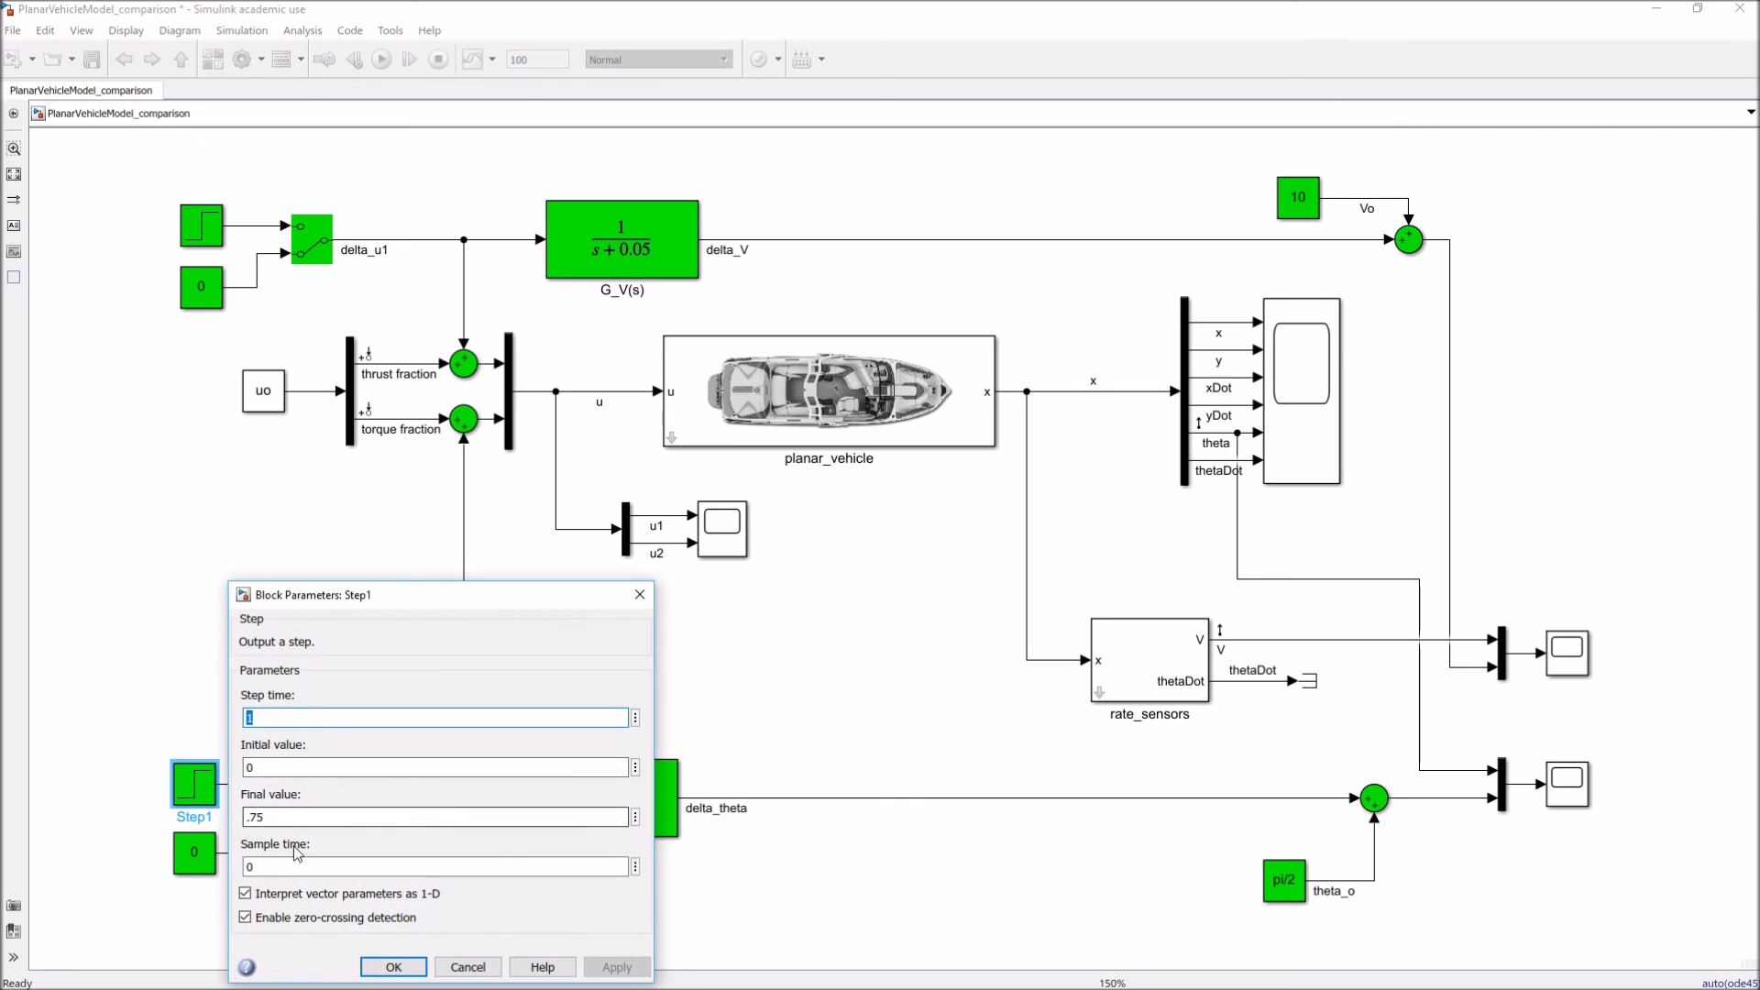
{"action": "triple_click", "coordinate": [291, 817]}
{"action": "type", "text": ".1"}
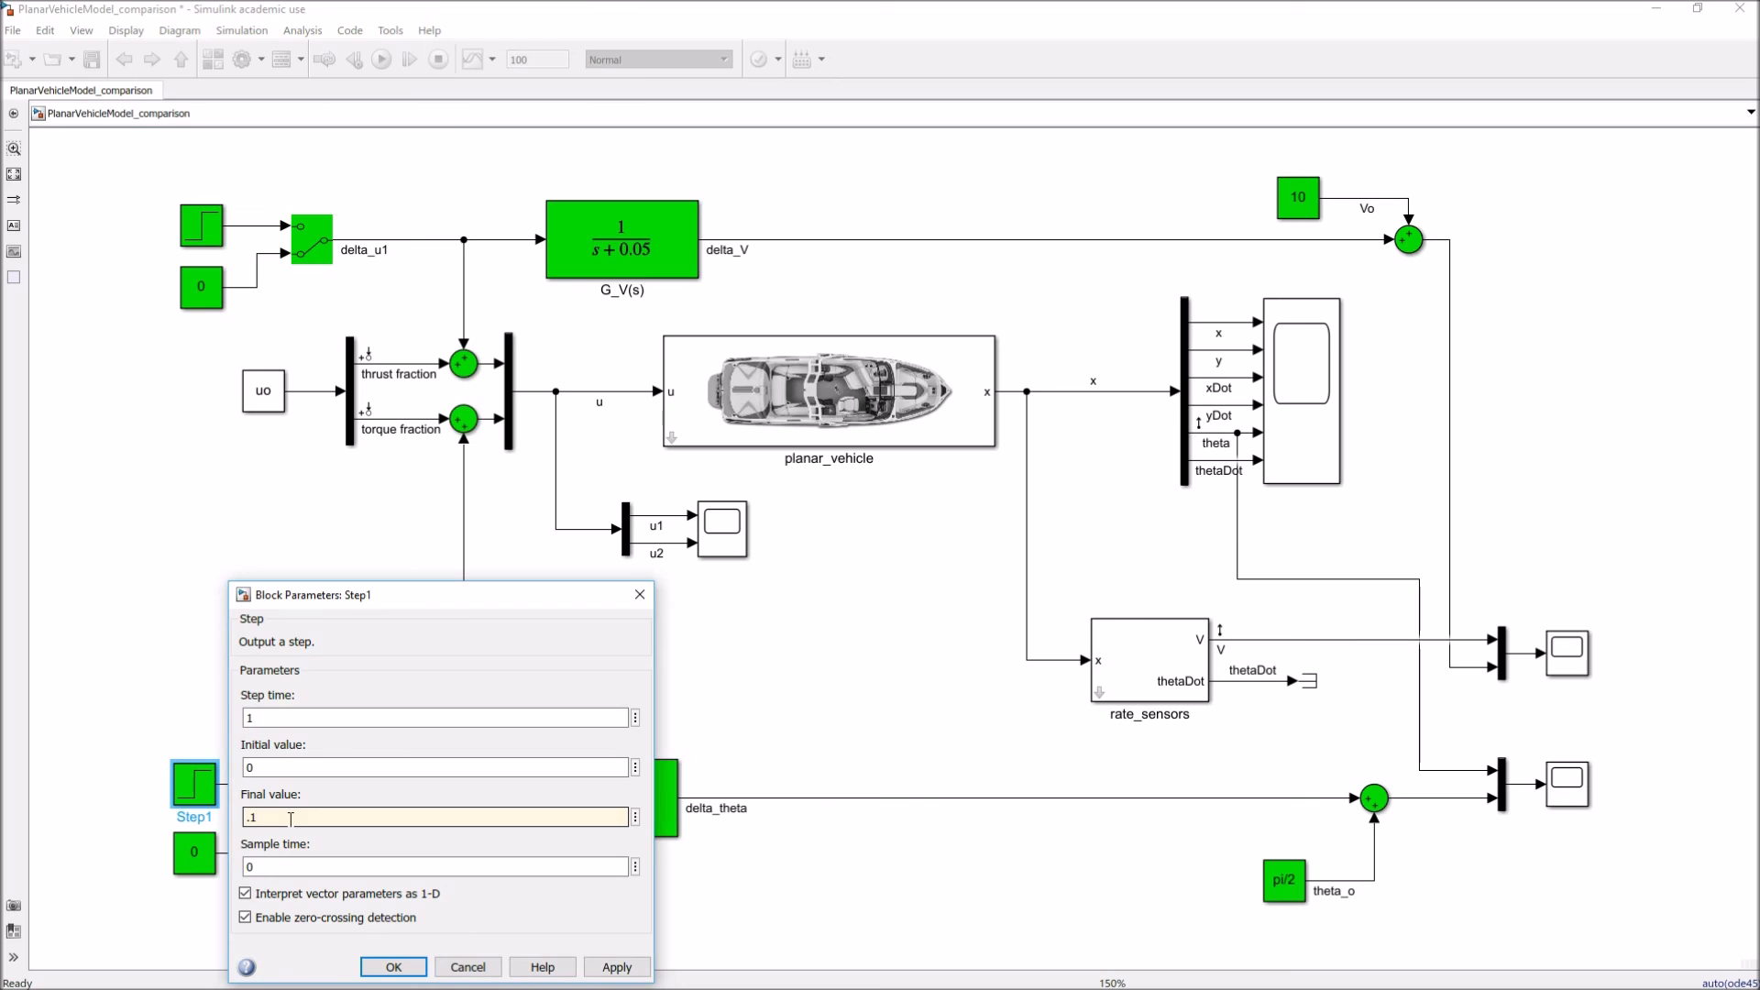
{"action": "key", "text": "BackSpace"}
{"action": "type", "text": "05"}
{"action": "key", "text": "Return"}
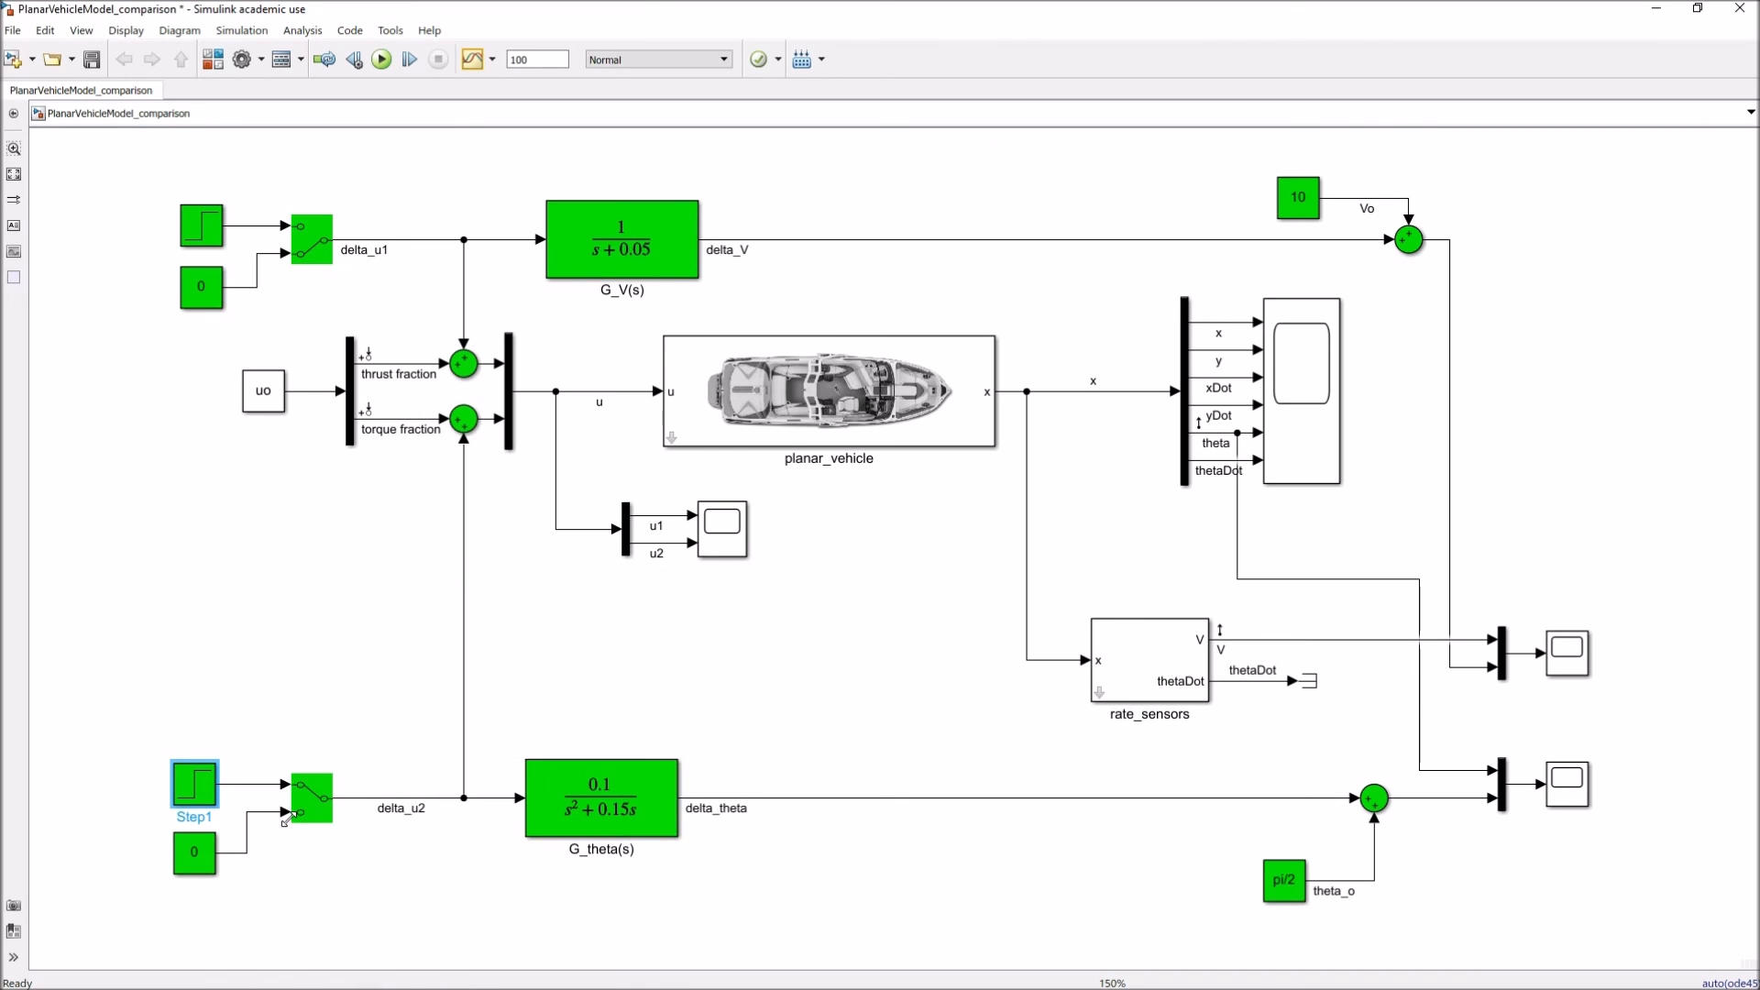
{"action": "double_click", "coordinate": [197, 780]}
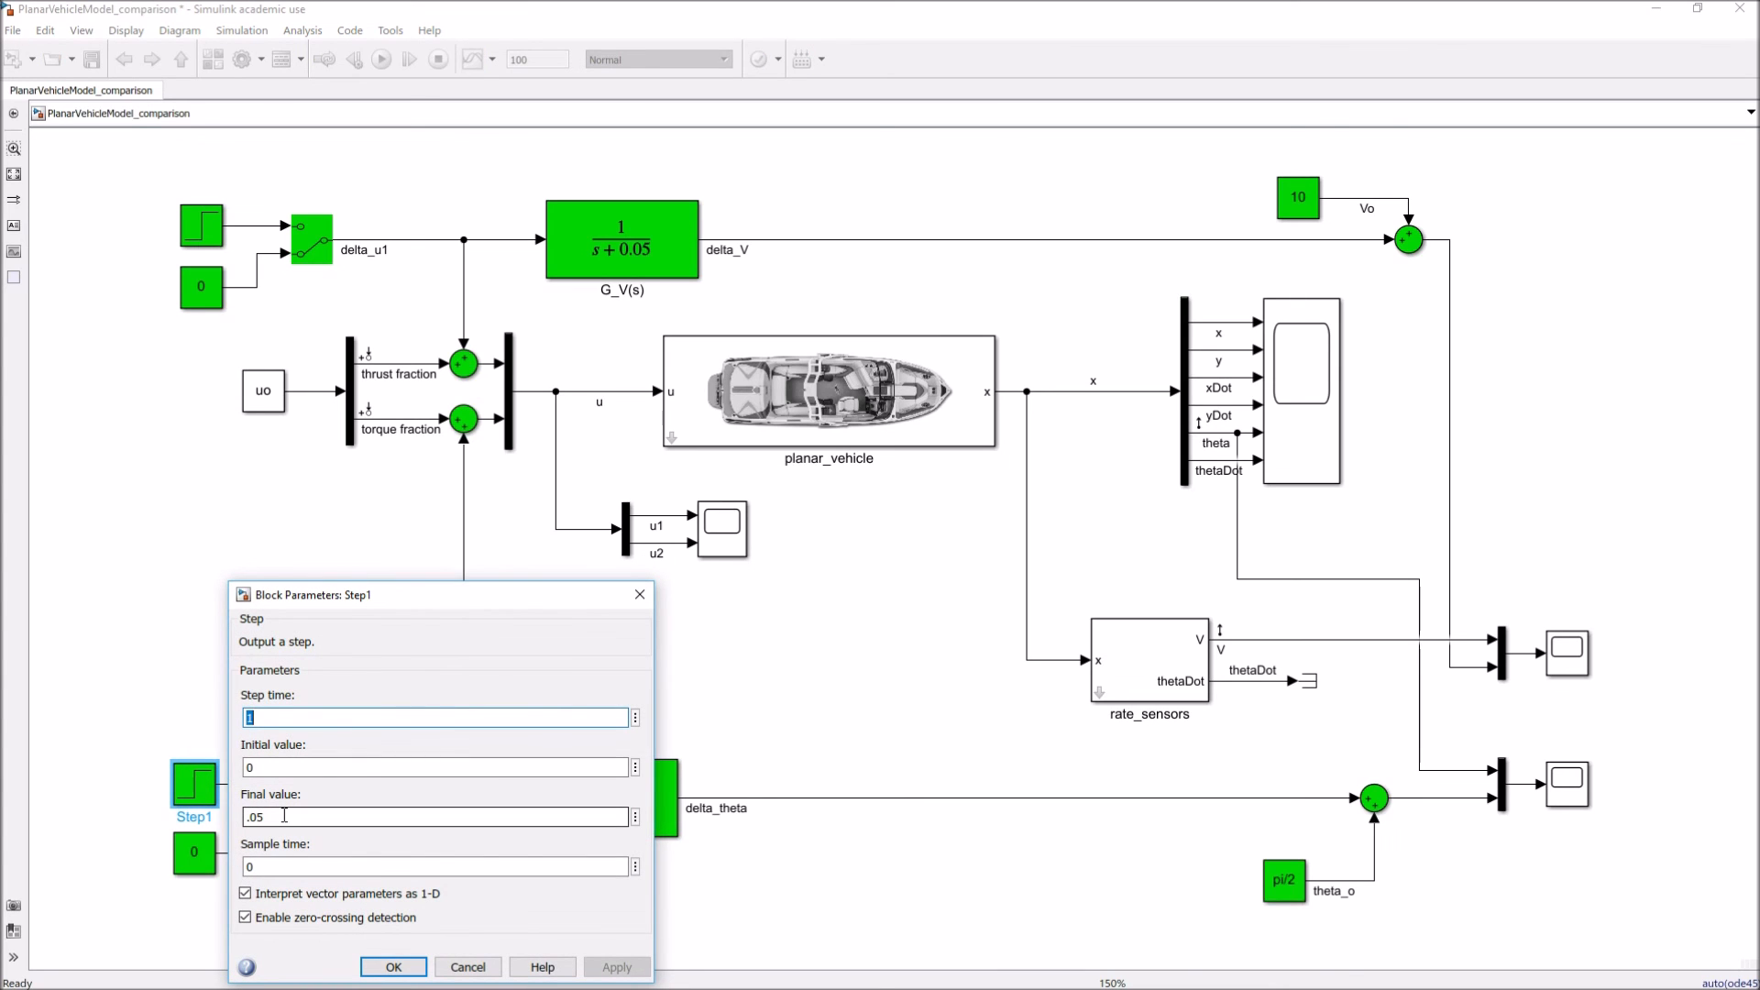
{"action": "left_click", "coordinate": [393, 967]}
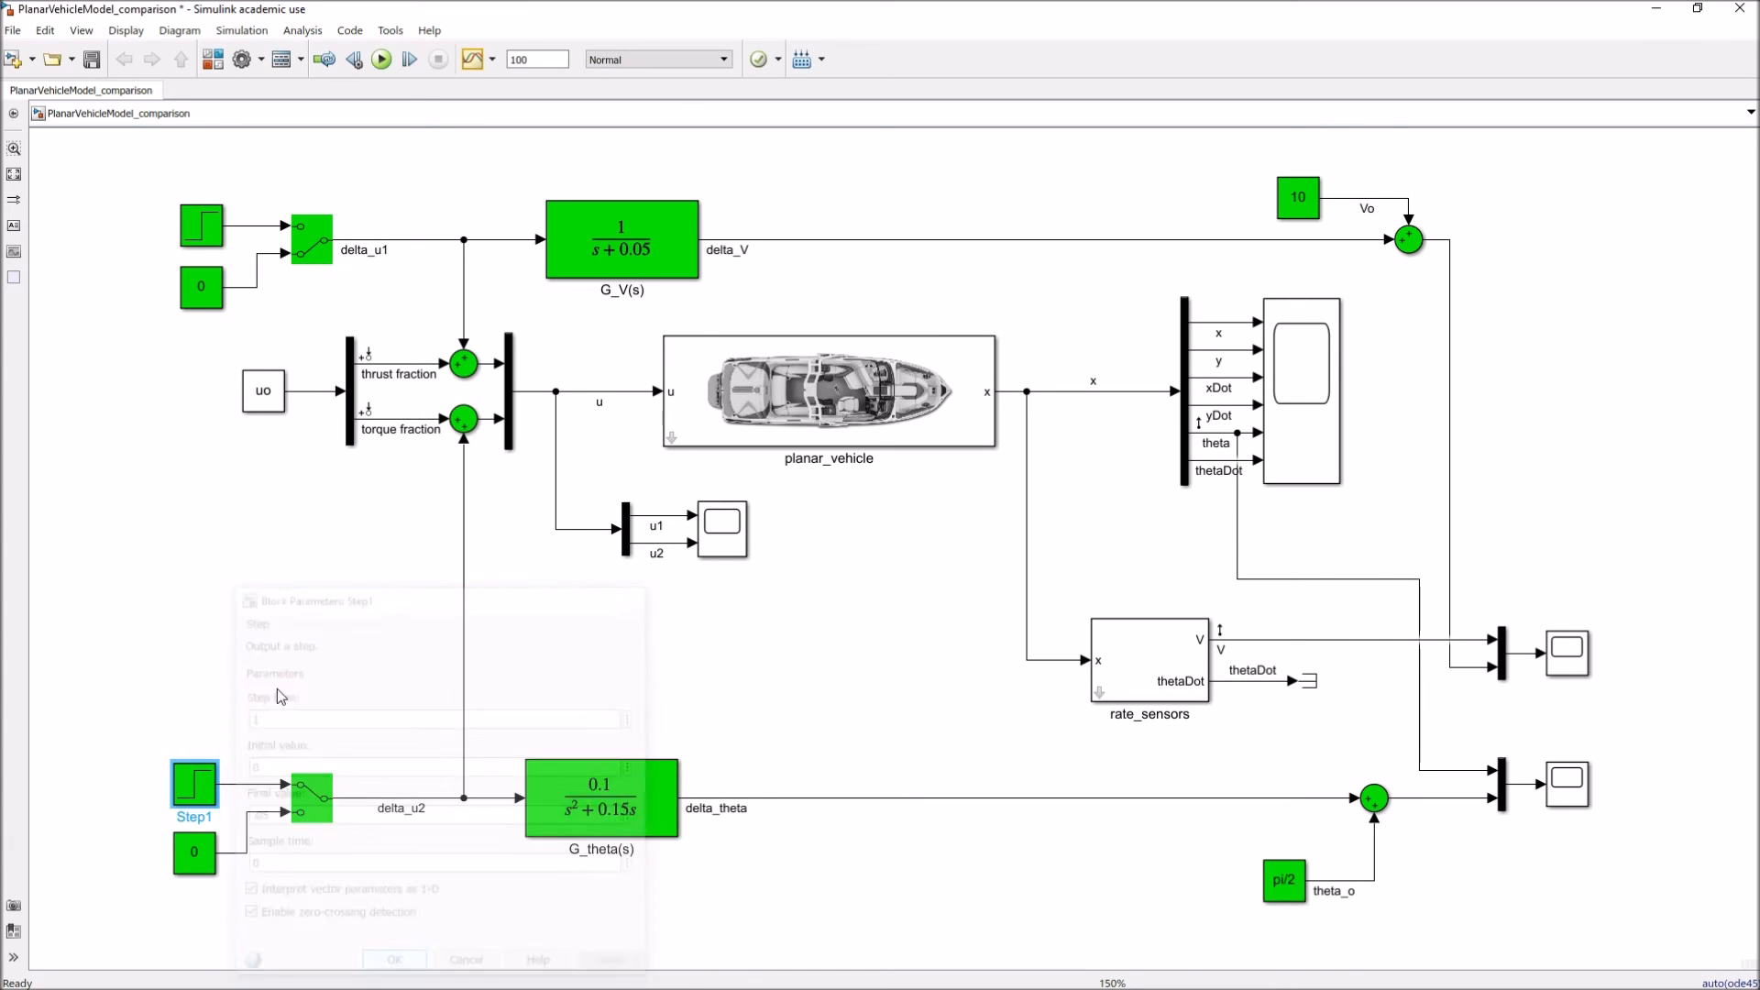
Switch the delta_u1 input to its Step block and set that block's final value to .1.
{"action": "double_click", "coordinate": [312, 240]}
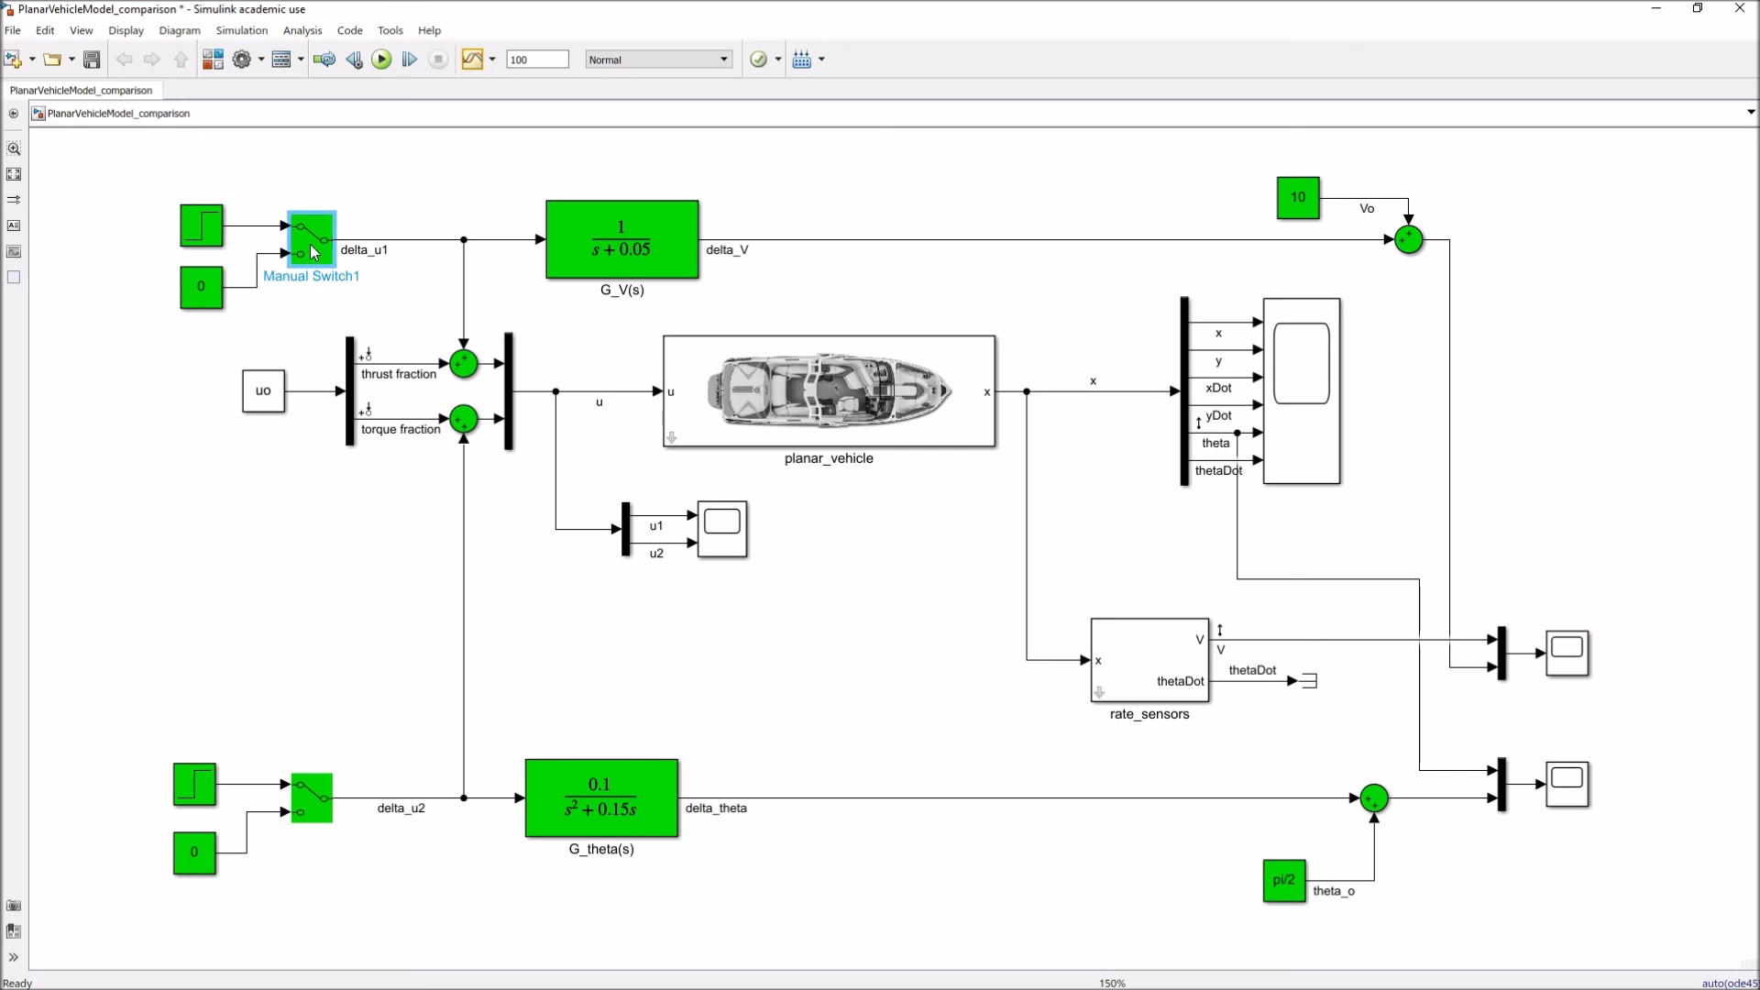
{"action": "double_click", "coordinate": [200, 226]}
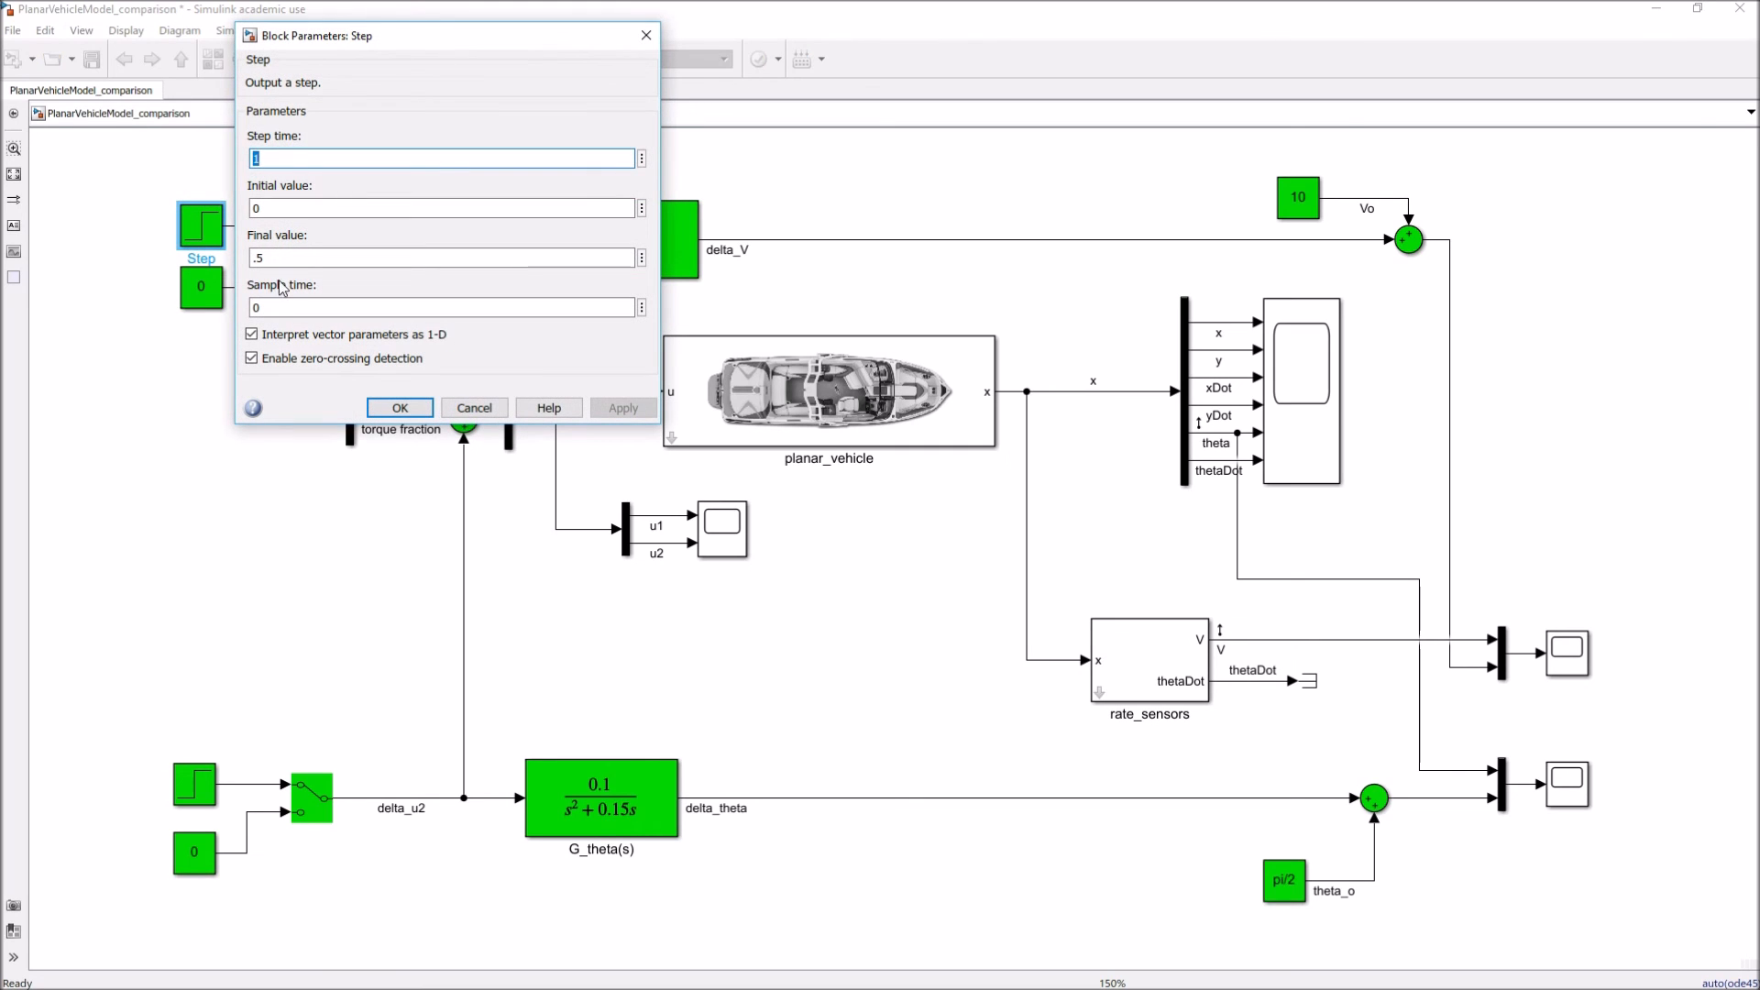
{"action": "double_click", "coordinate": [293, 260]}
{"action": "type", "text": ".1"}
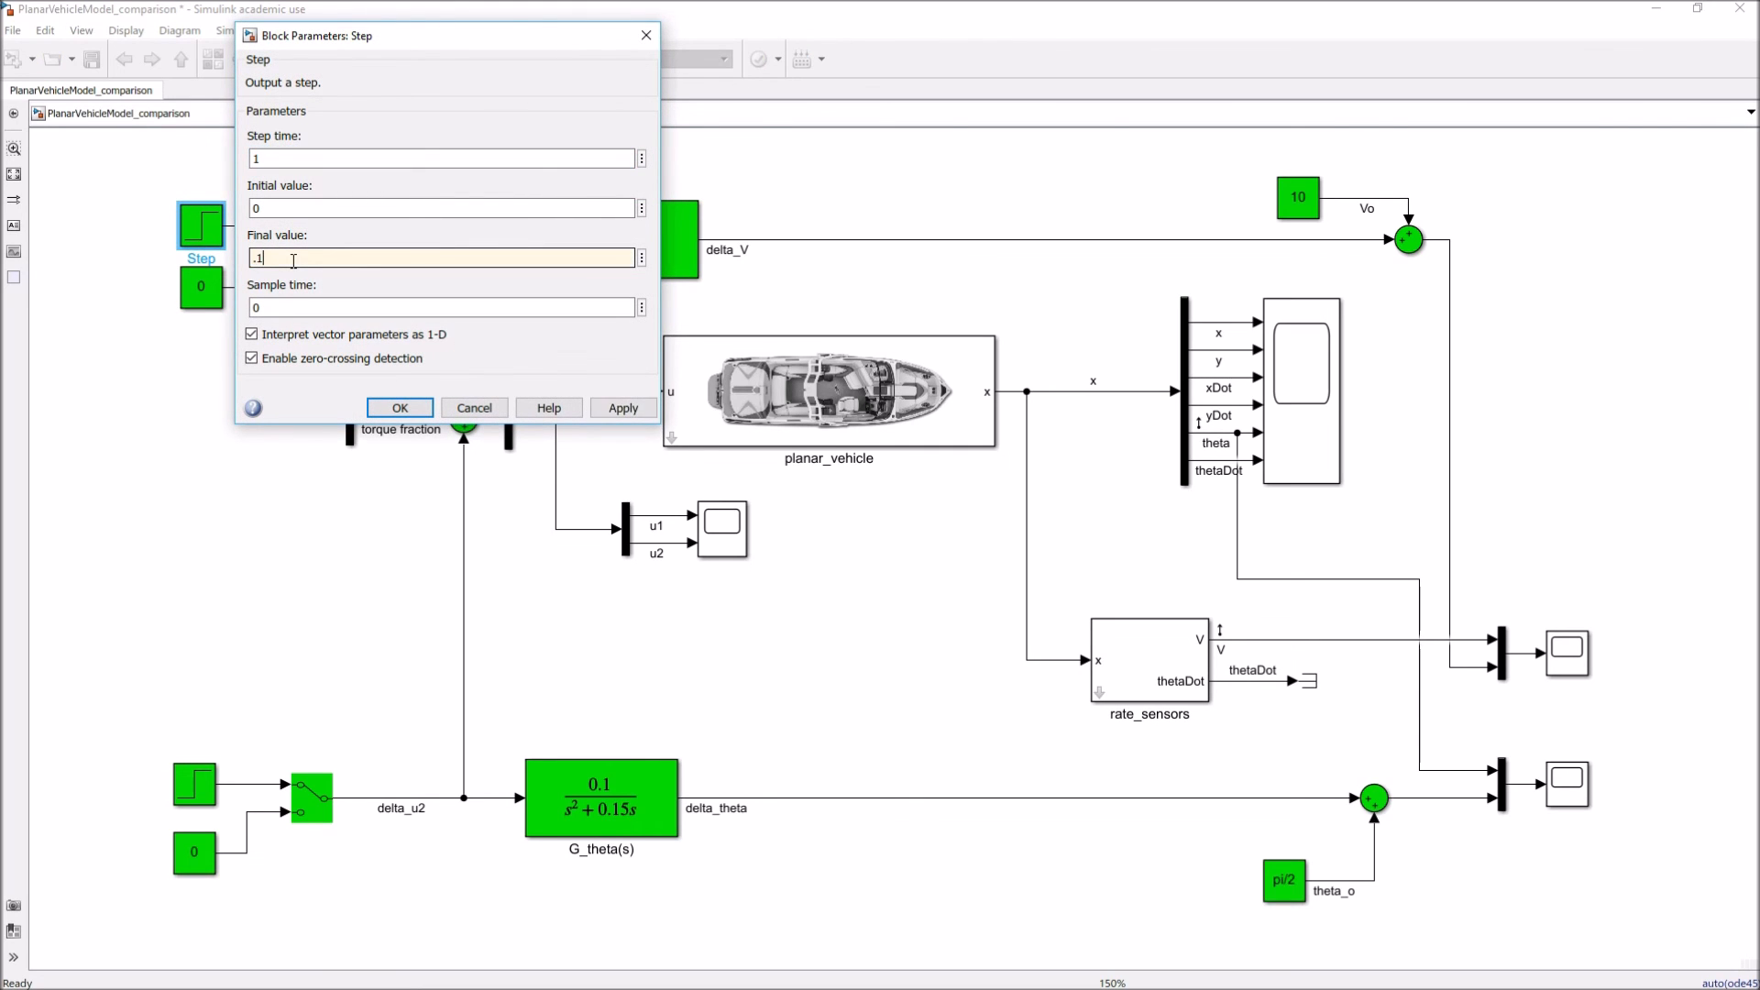
{"action": "left_click", "coordinate": [400, 407]}
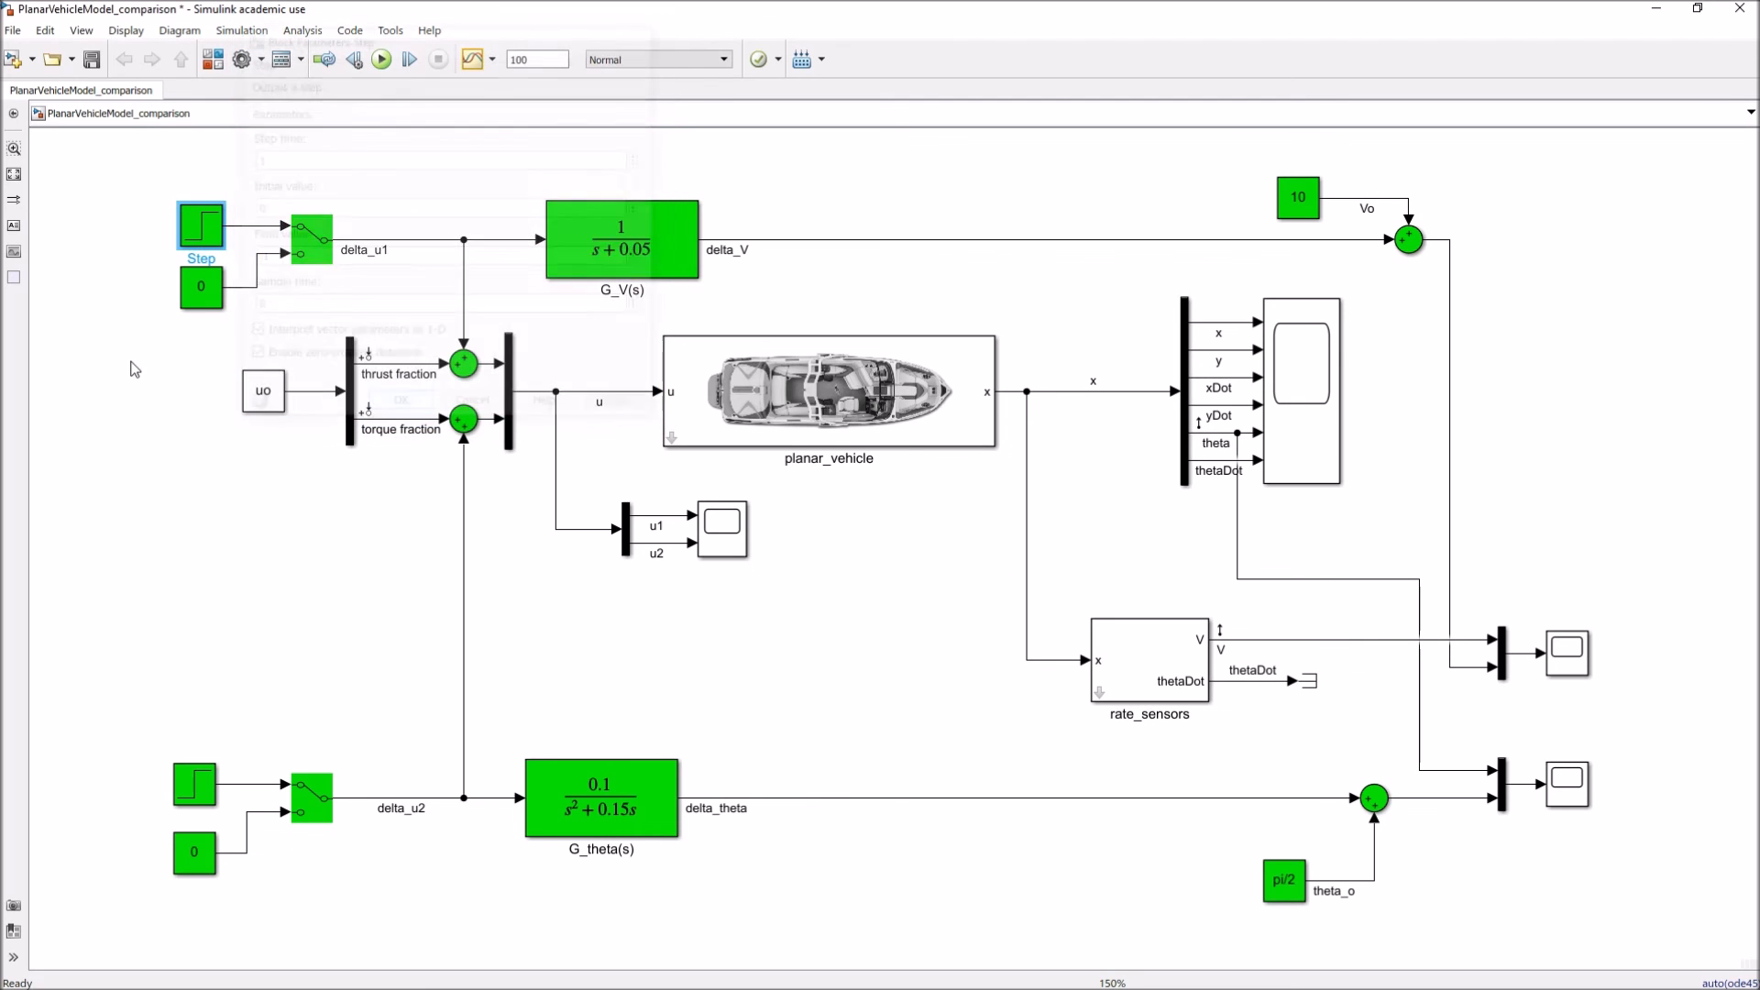
Run the simulation with both step inputs active and examine the theta responses in Scope3, then minimize the scope.
{"action": "left_click", "coordinate": [381, 60]}
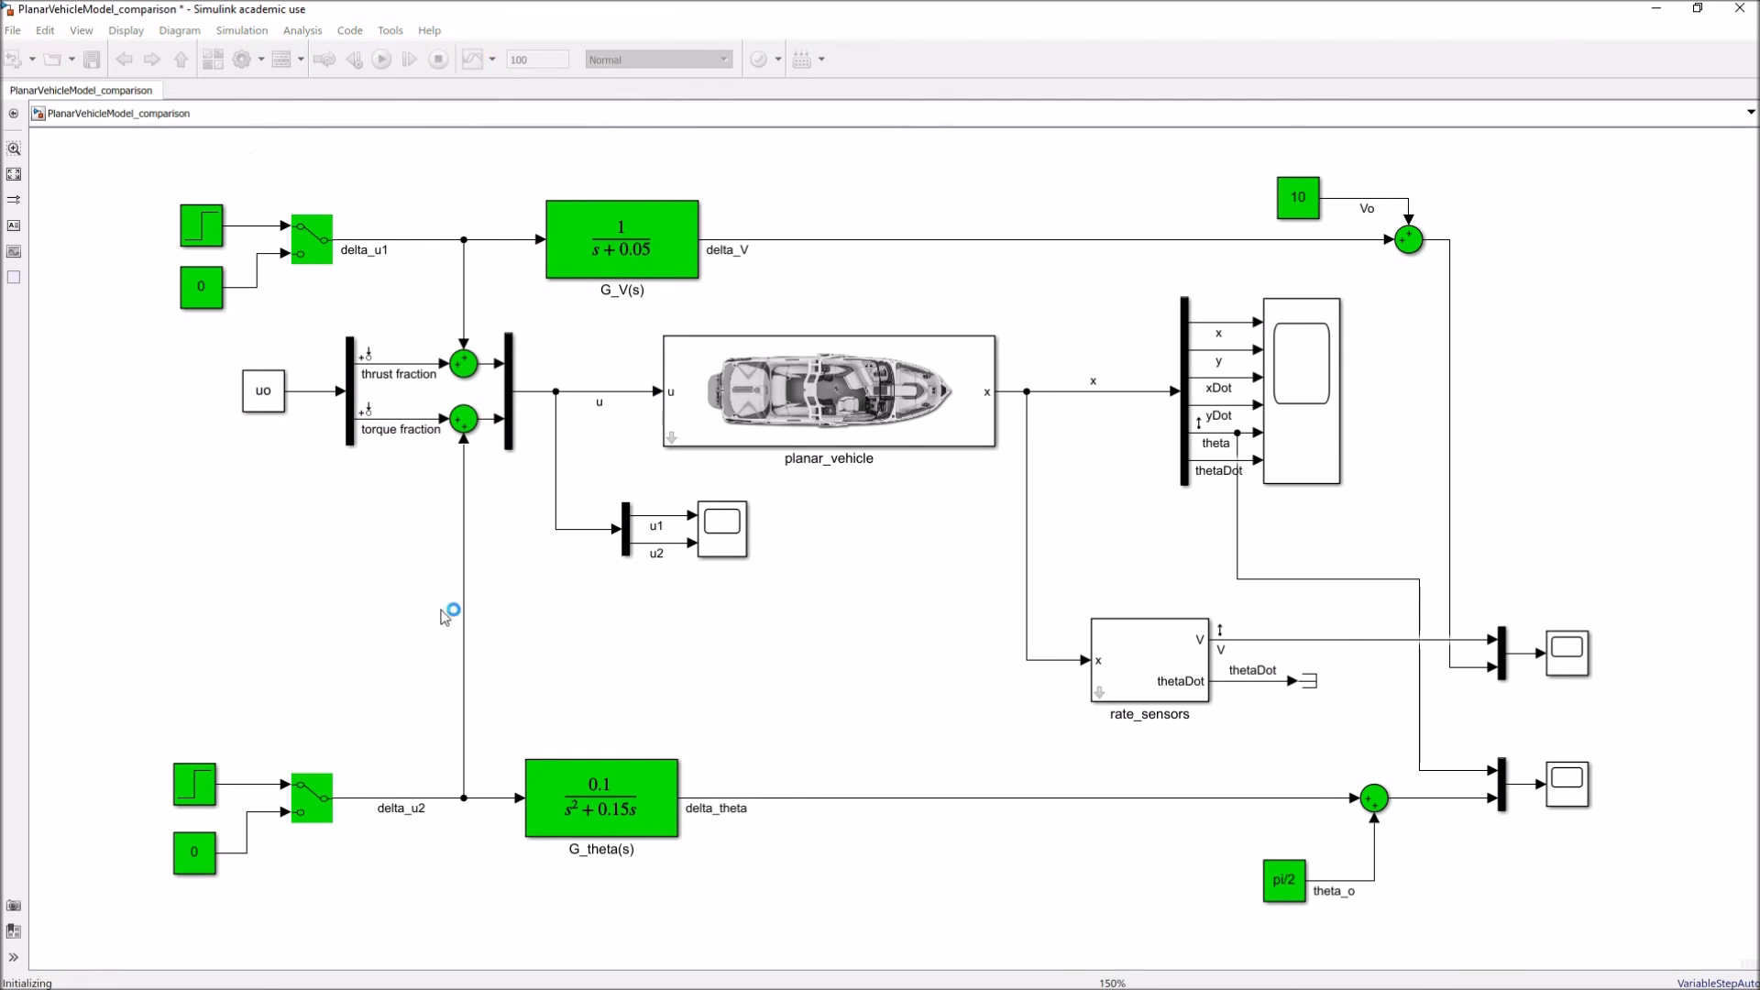
{"action": "double_click", "coordinate": [1568, 781]}
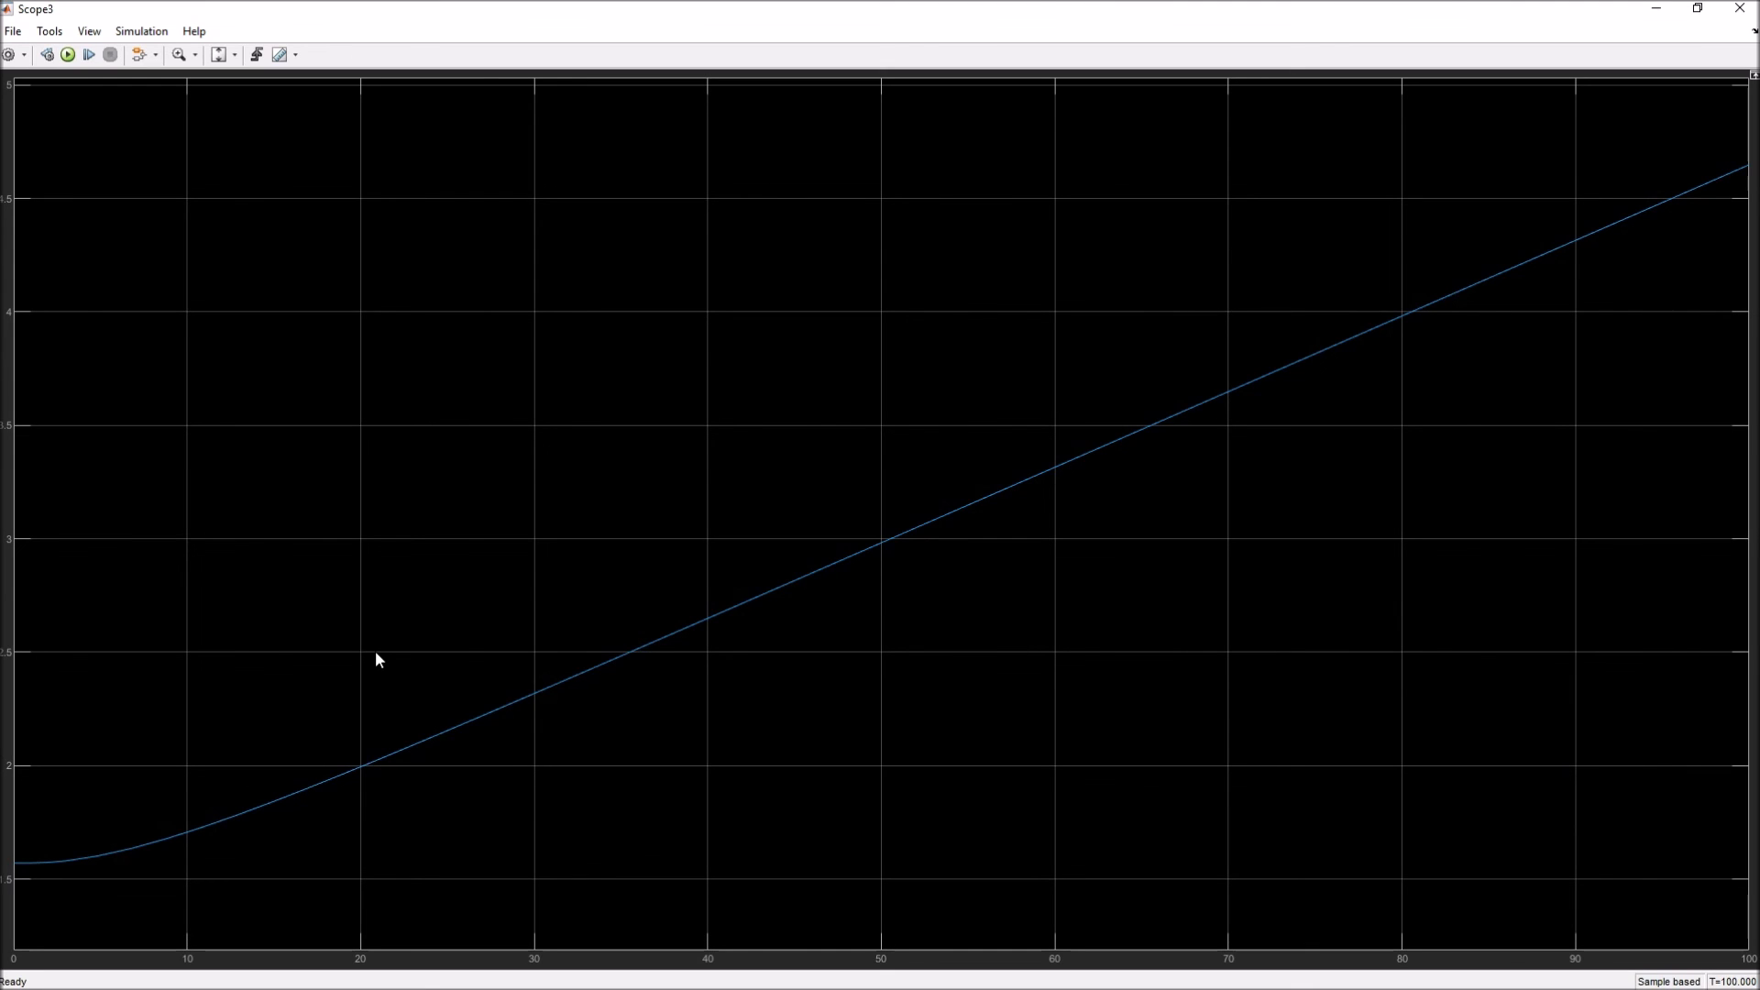
{"action": "left_click", "coordinate": [1653, 11]}
Compare the linear and nonlinear velocity responses in Scope2, restore its window clear of the upper model blocks, and close it.
{"action": "double_click", "coordinate": [1565, 649]}
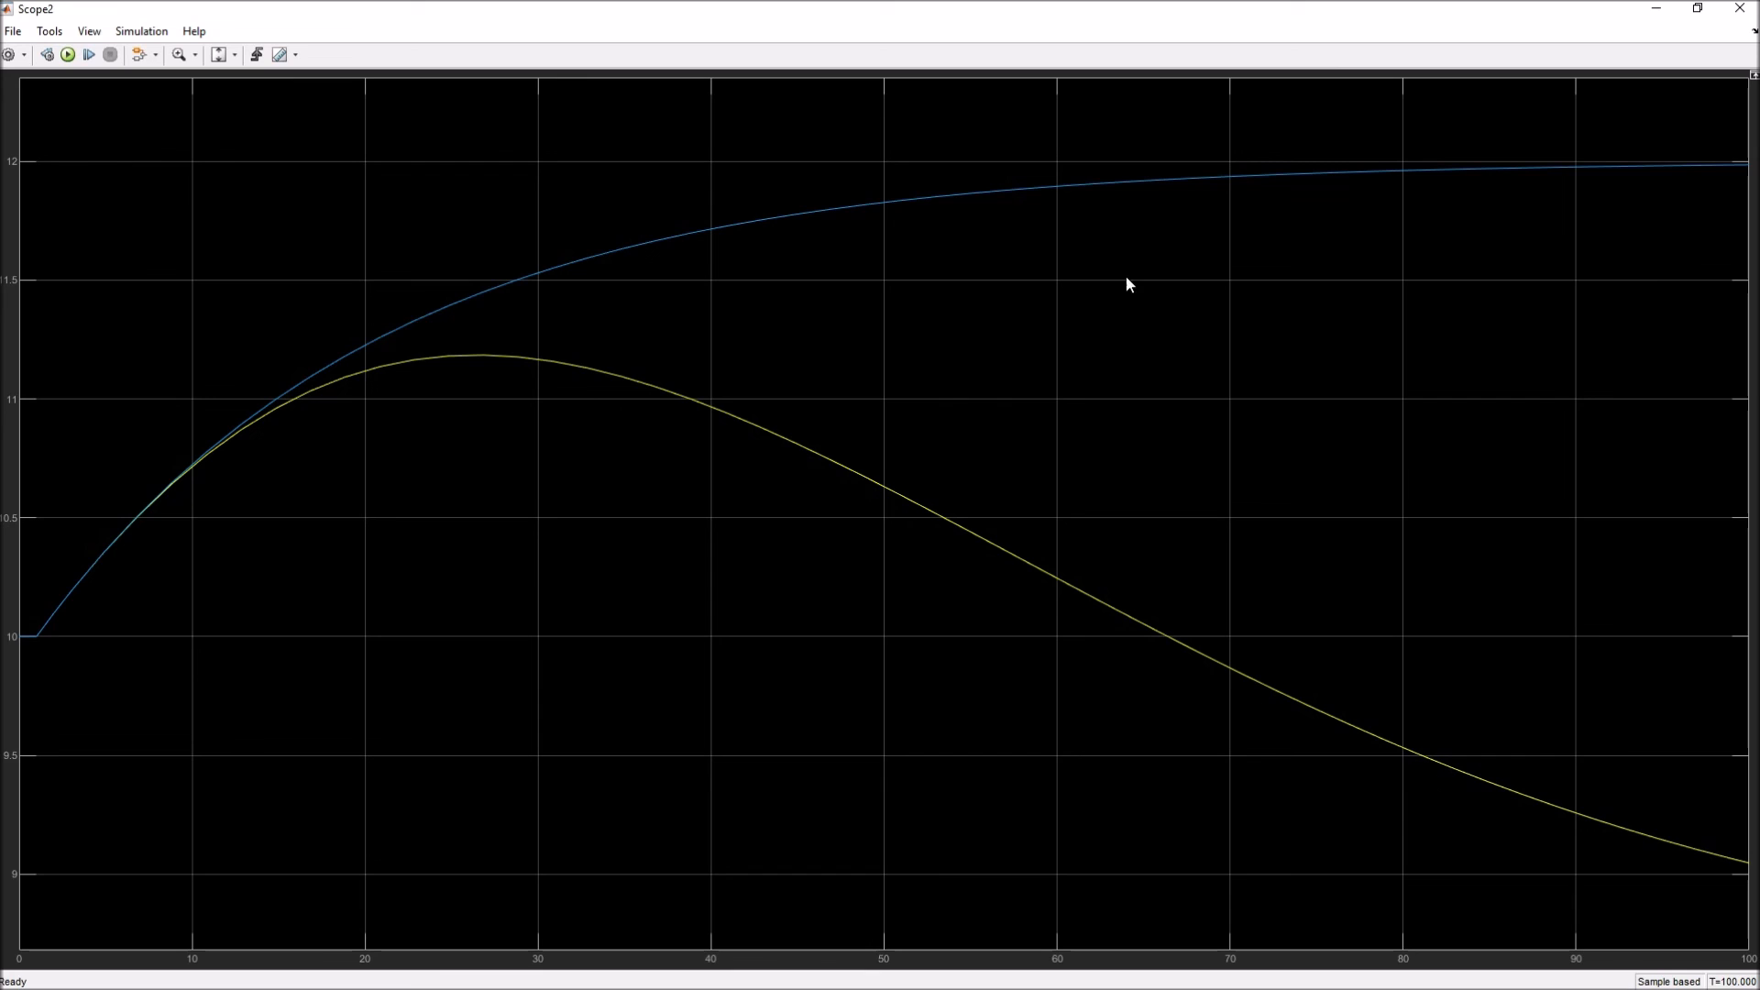
{"action": "double_click", "coordinate": [1058, 18]}
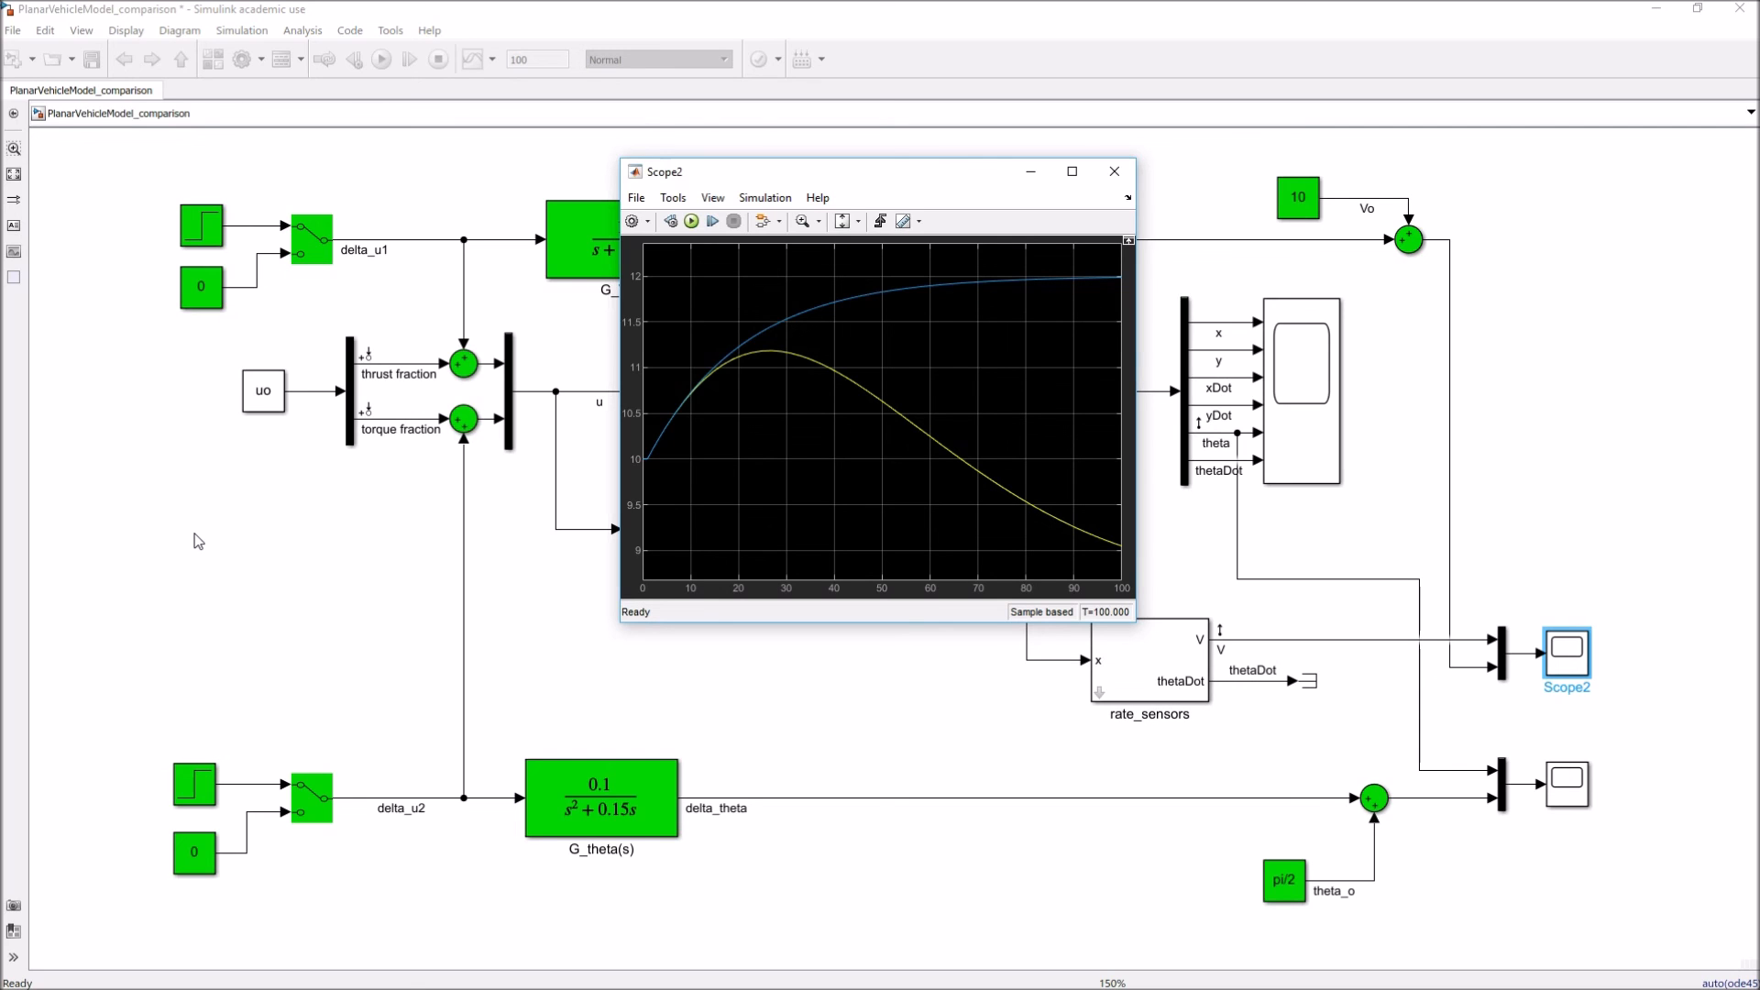
{"action": "left_click_drag", "start_coordinate": [752, 177], "coordinate": [967, 681]}
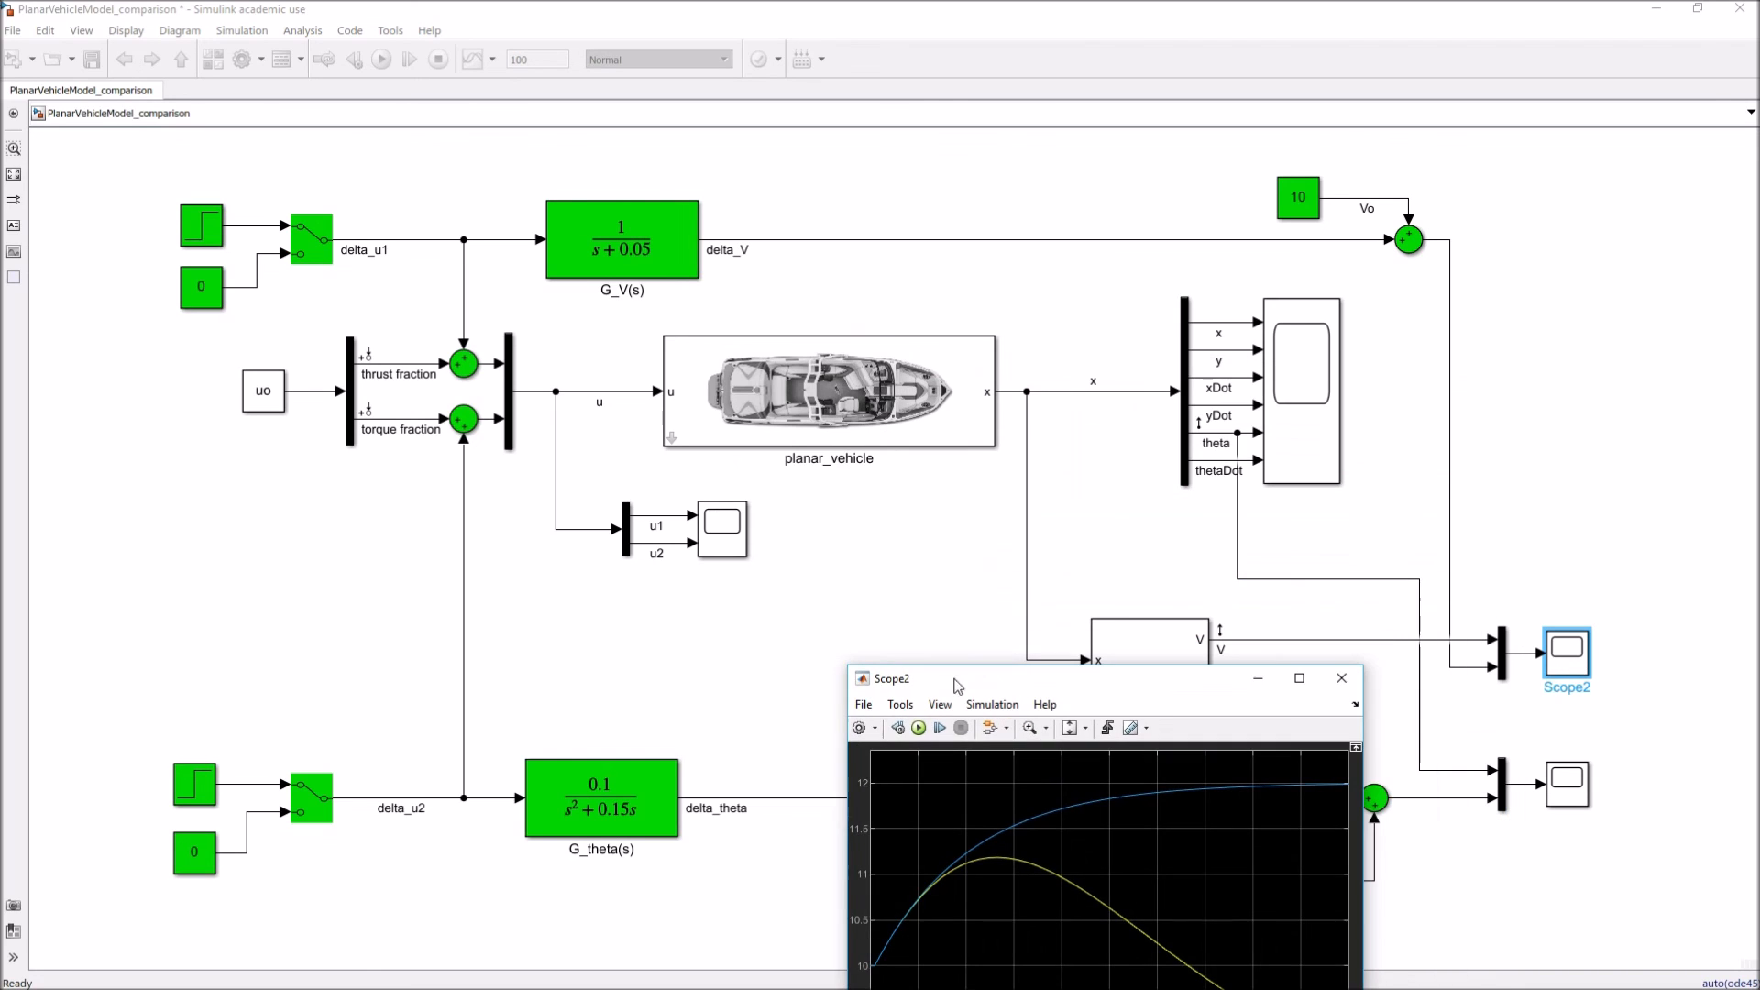
{"action": "left_click", "coordinate": [1342, 687]}
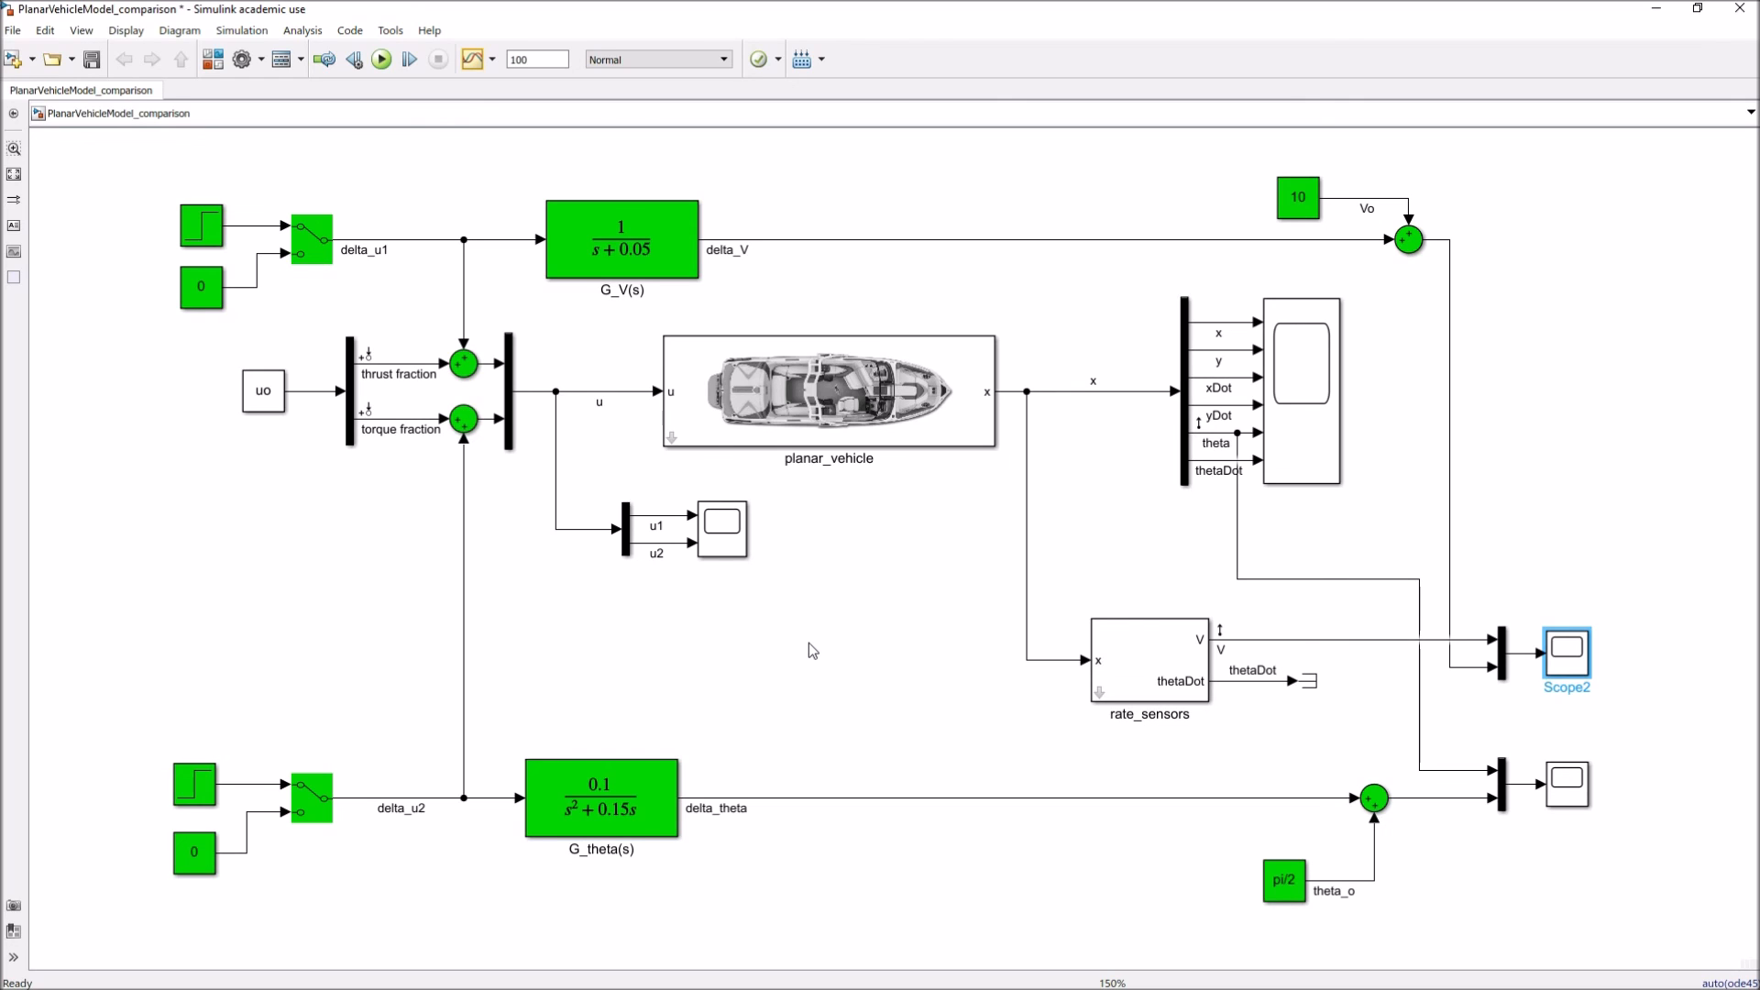
{"action": "left_click", "coordinate": [642, 270]}
{"action": "left_click", "coordinate": [591, 823]}
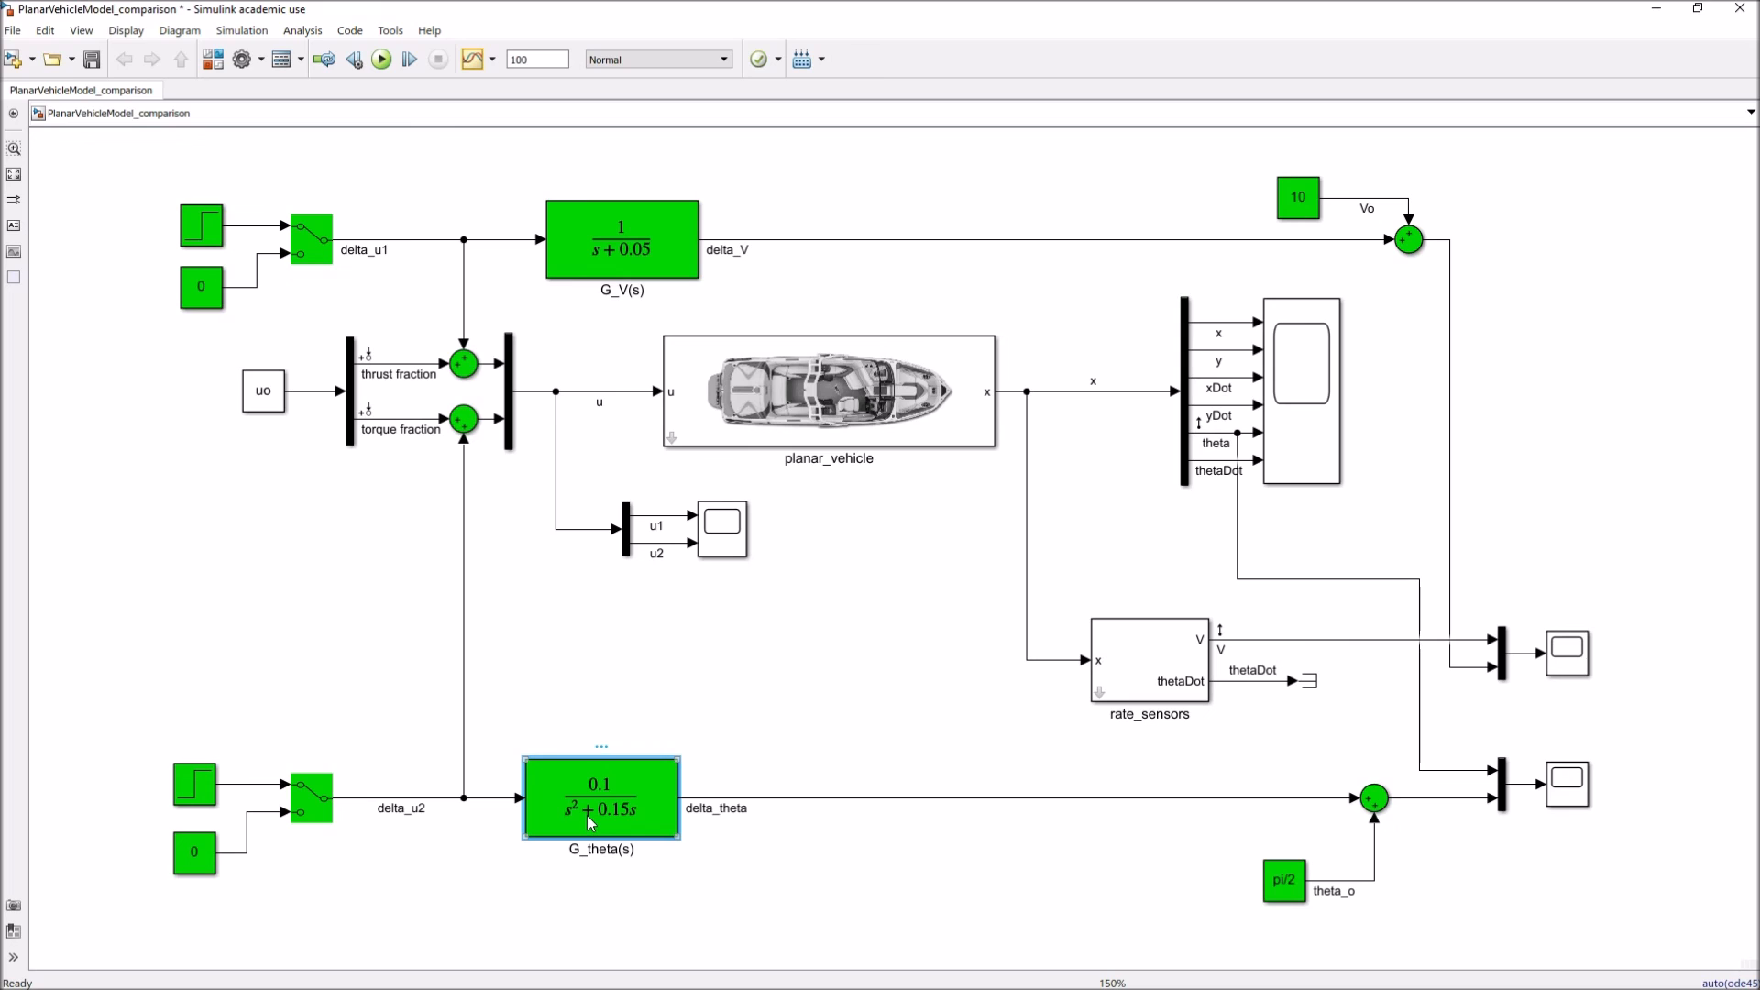
{"action": "left_click", "coordinate": [656, 245]}
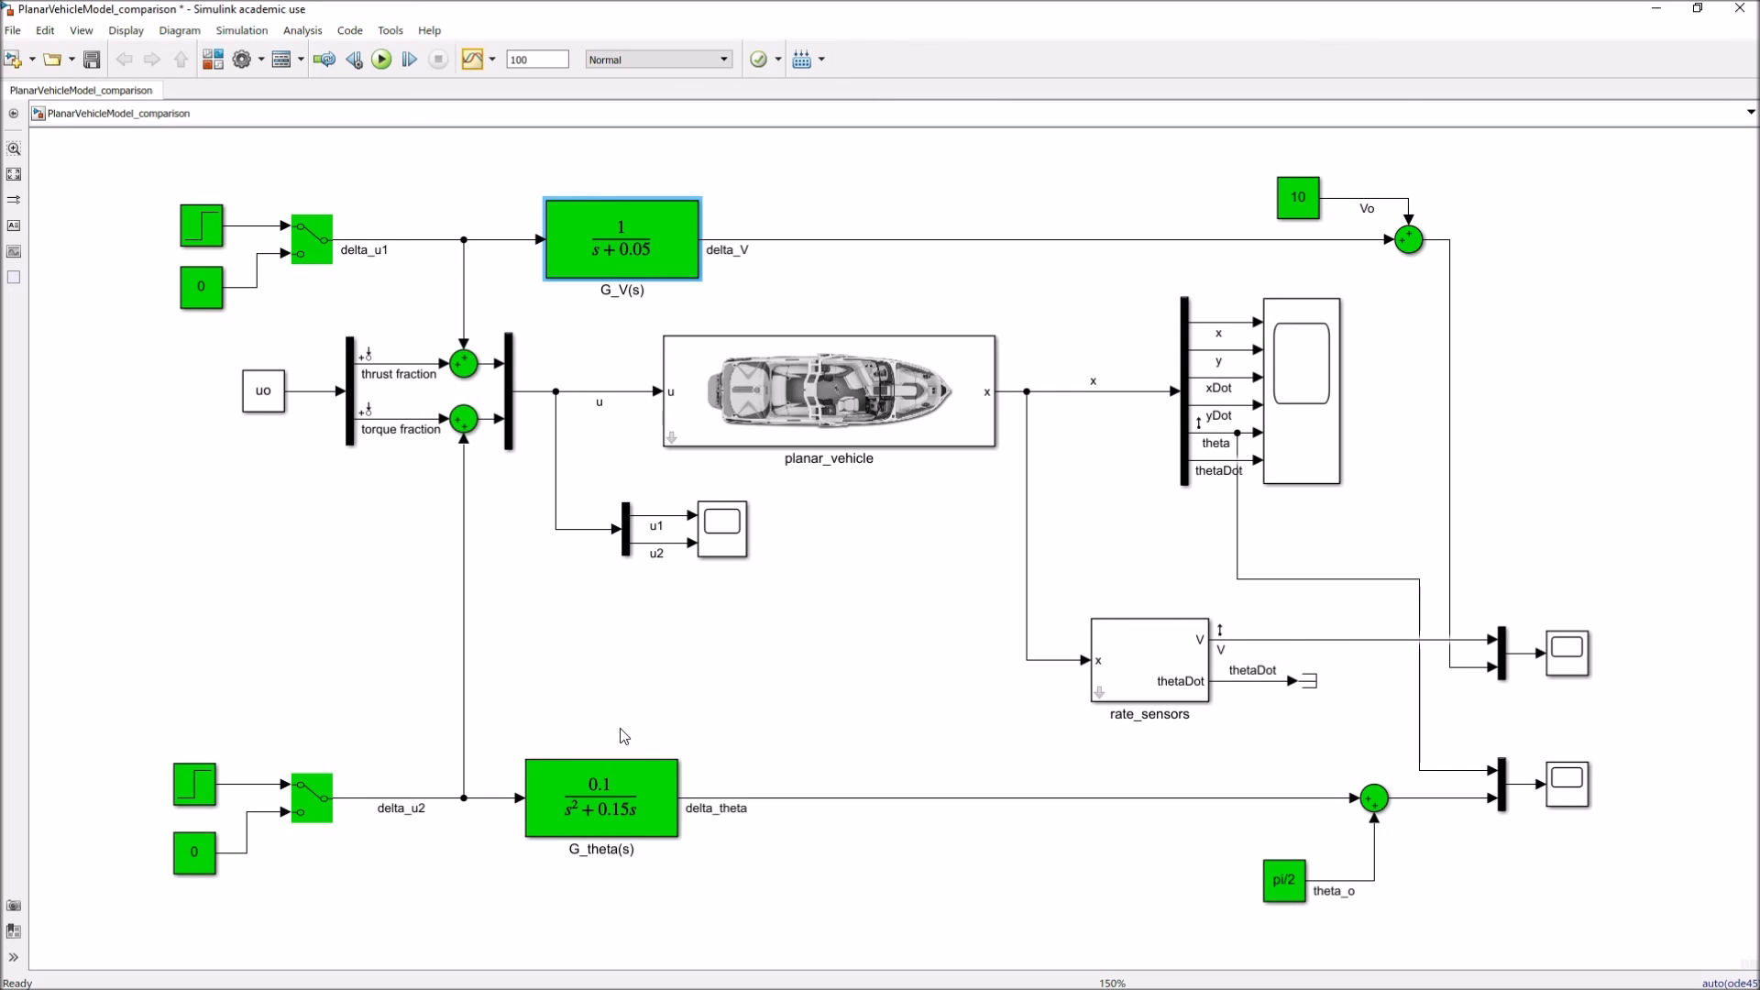
{"action": "left_click", "coordinate": [850, 383]}
{"action": "left_click", "coordinate": [820, 714]}
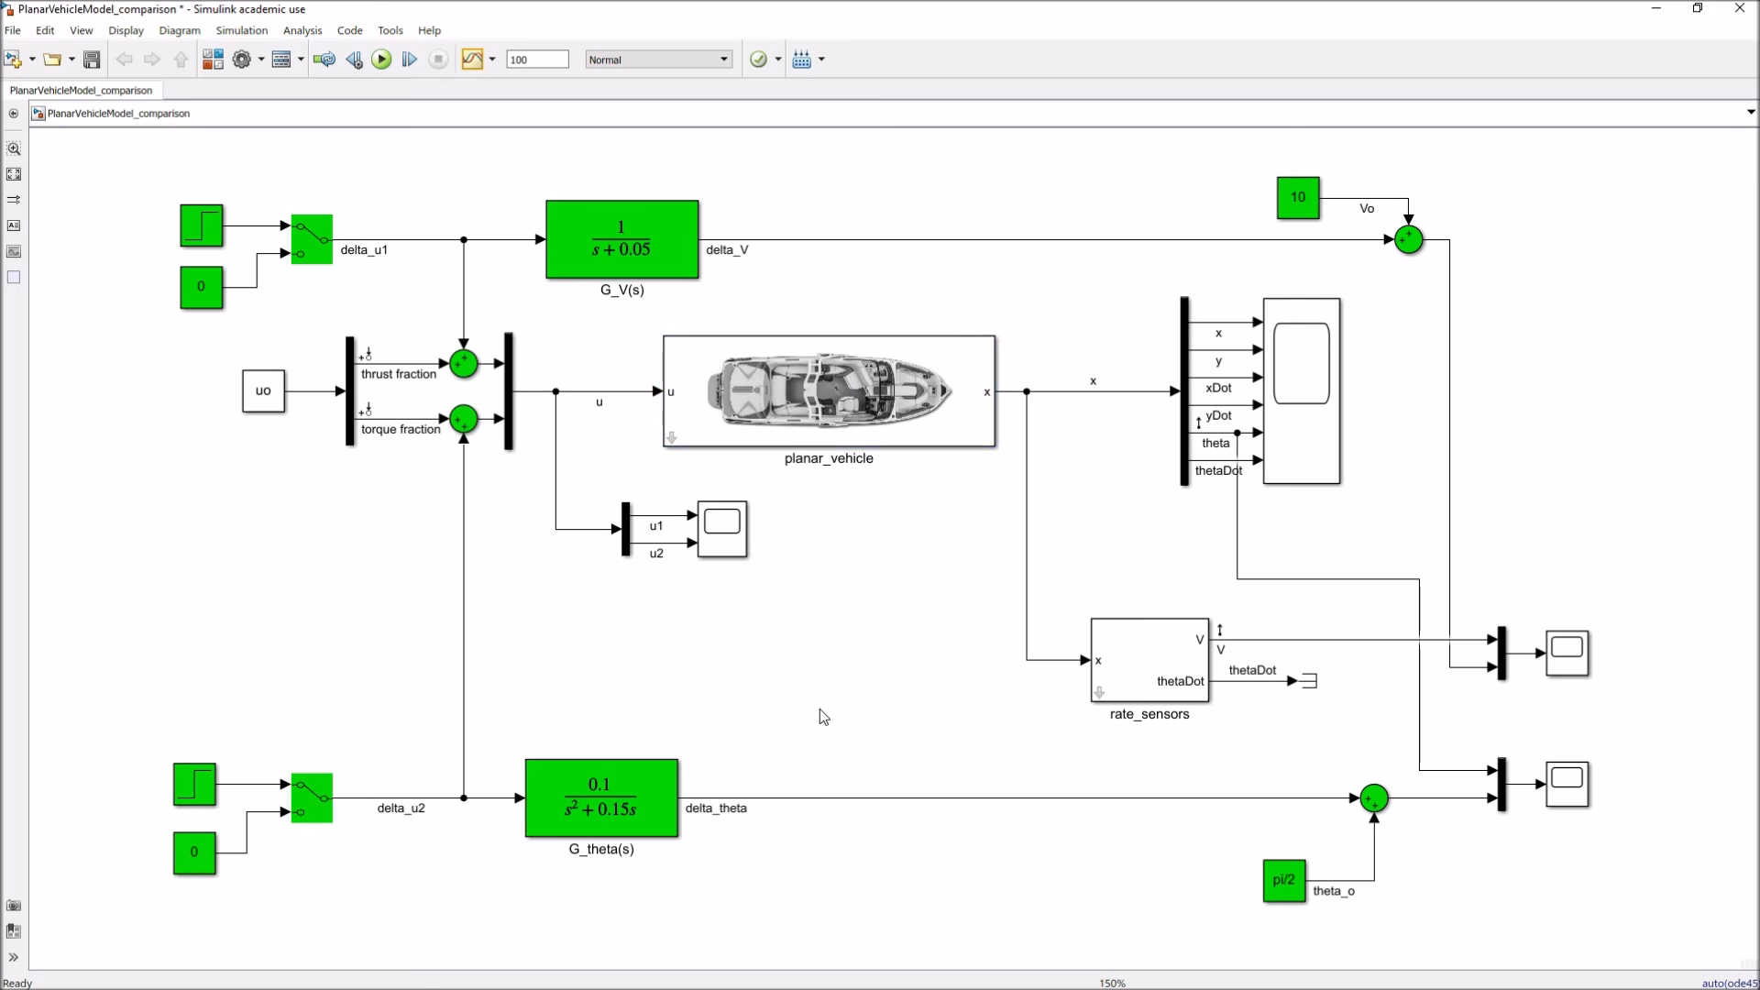